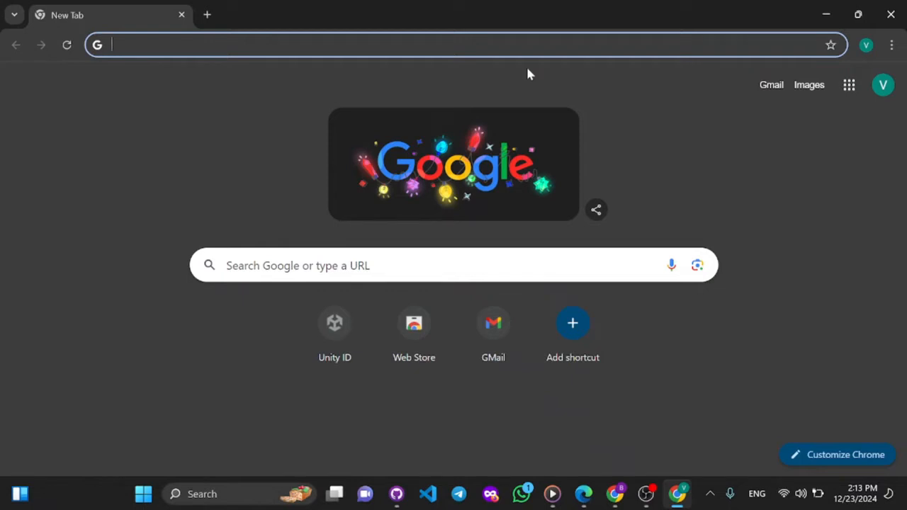
# - Search the web for "gamma app" and open the Gamma website's French home page
pyautogui.write('g')
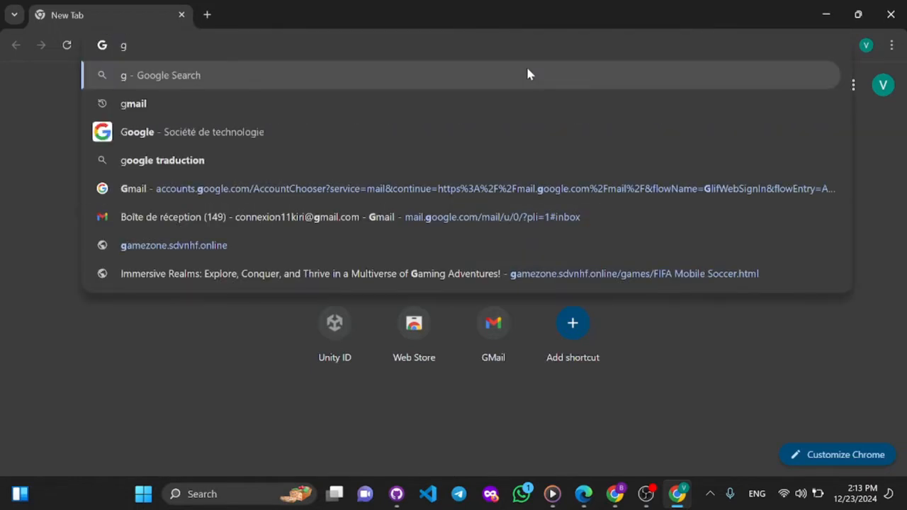
pyautogui.write('amma app')
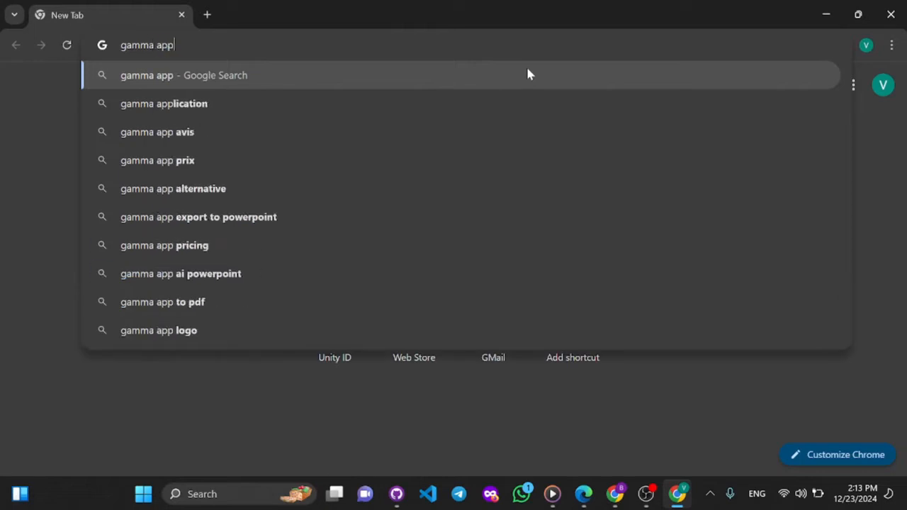
pyautogui.press('Return')
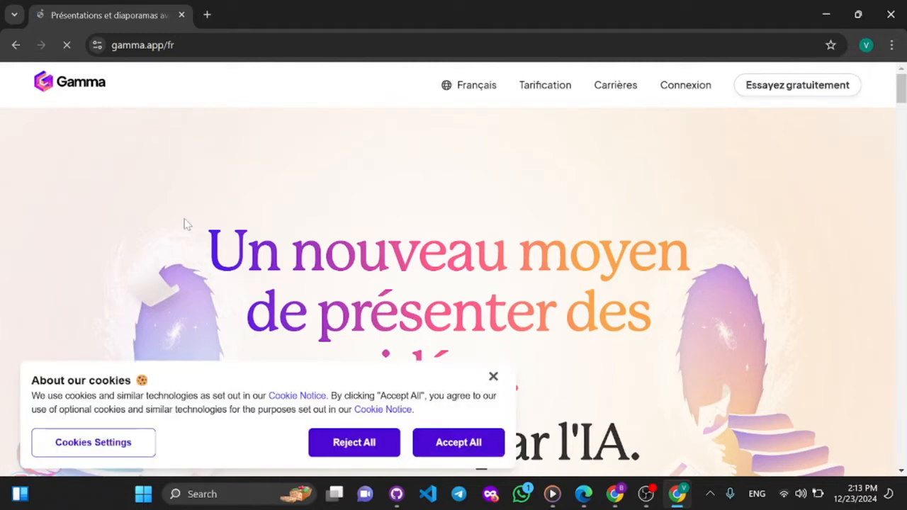
# - Reject the optional cookies on the Gamma home page and dismiss the Google sign-in prompt
pyautogui.click(356, 443)
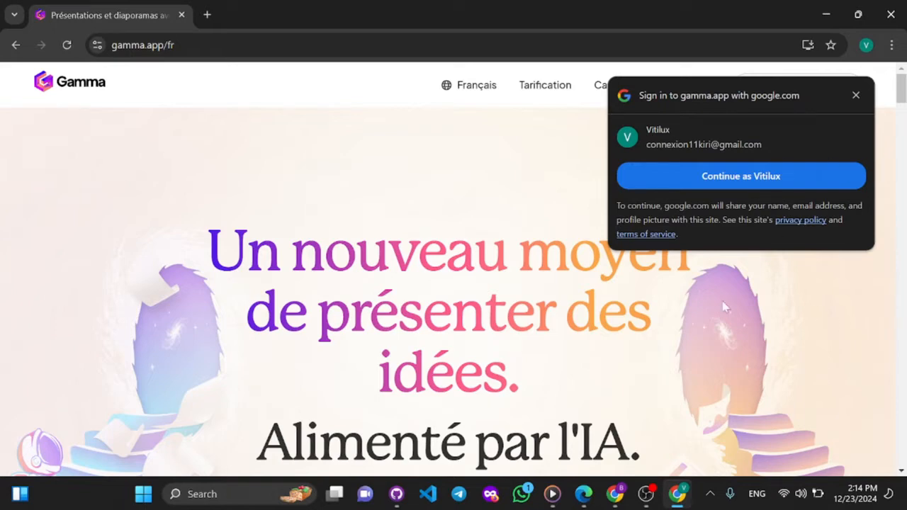
pyautogui.tripleClick(680, 359)
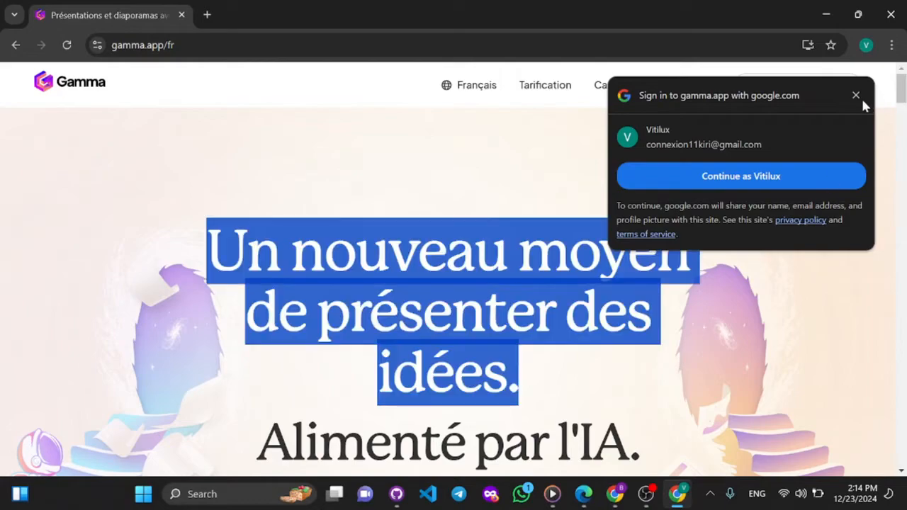
pyautogui.click(858, 96)
pyautogui.click(741, 178)
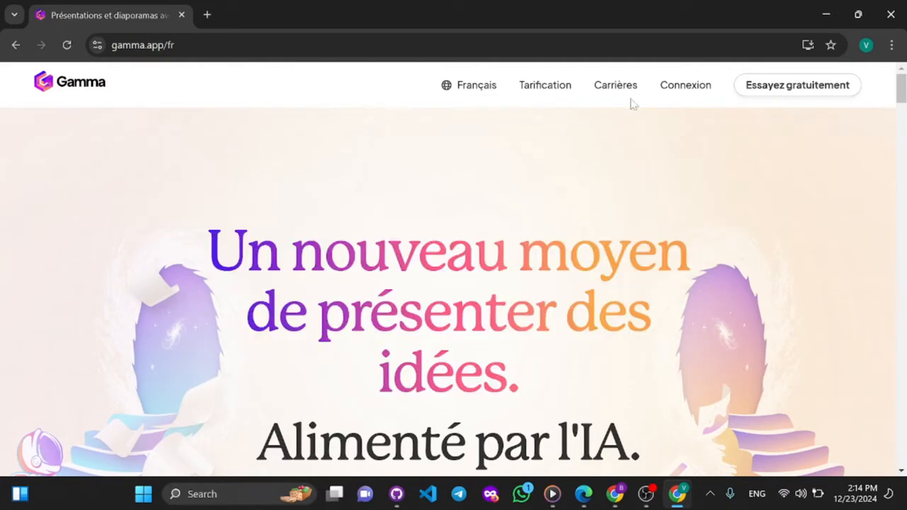
# - Sign up for a free Gamma account with the existing Google account and approve sharing its profile details
pyautogui.scroll(-1, 659, 335)
pyautogui.scroll(-10, 659, 334)
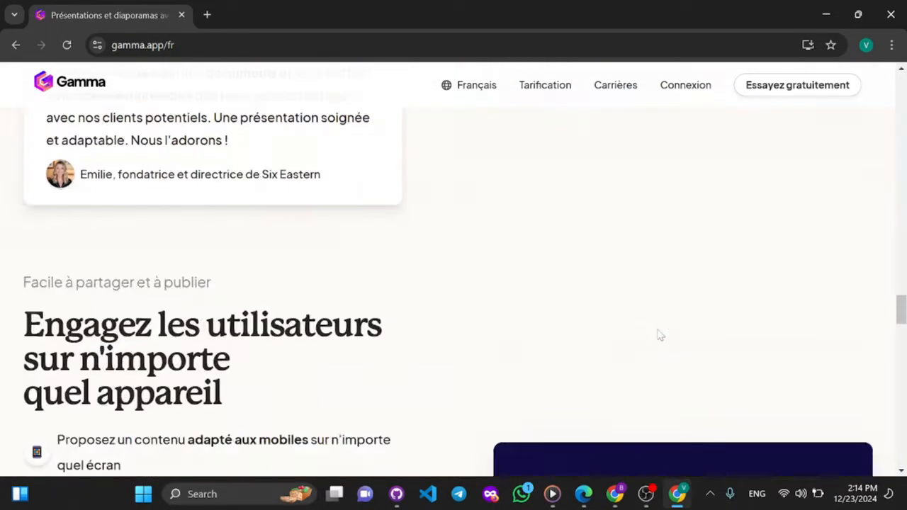
pyautogui.scroll(12, 659, 335)
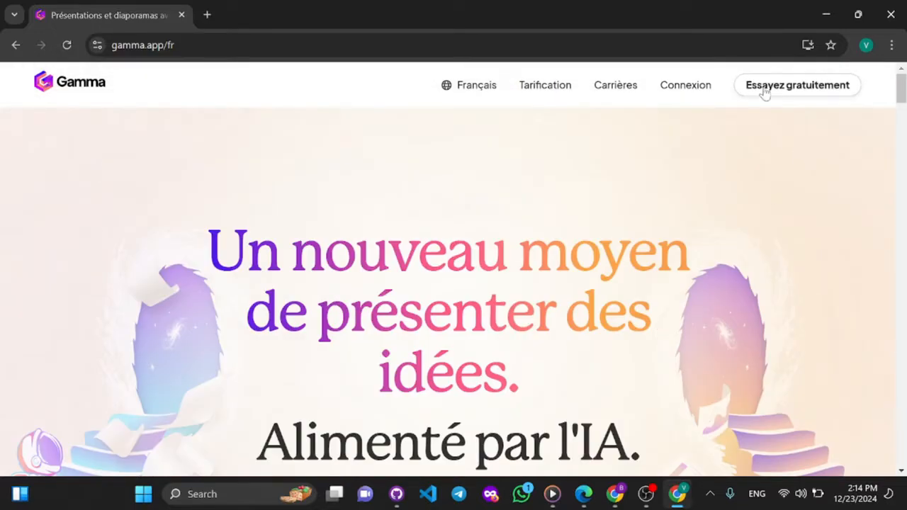
pyautogui.click(811, 87)
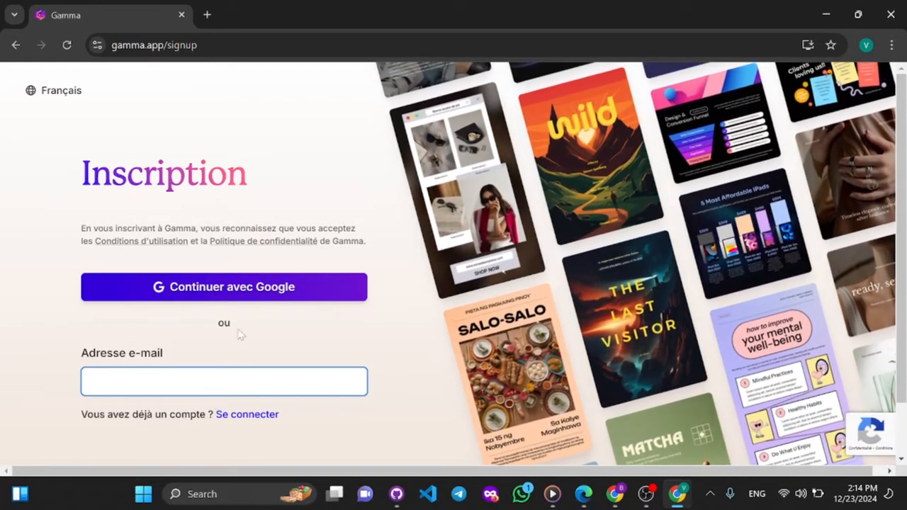
pyautogui.click(229, 290)
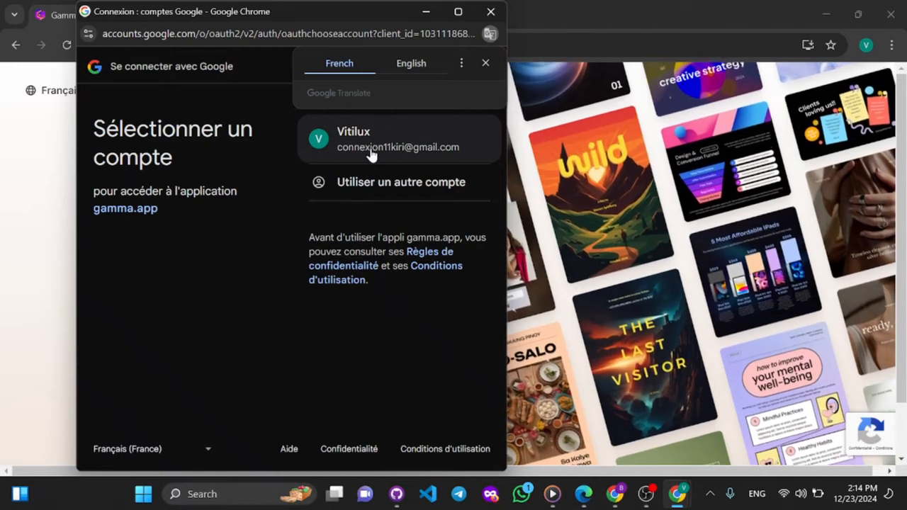
pyautogui.click(370, 147)
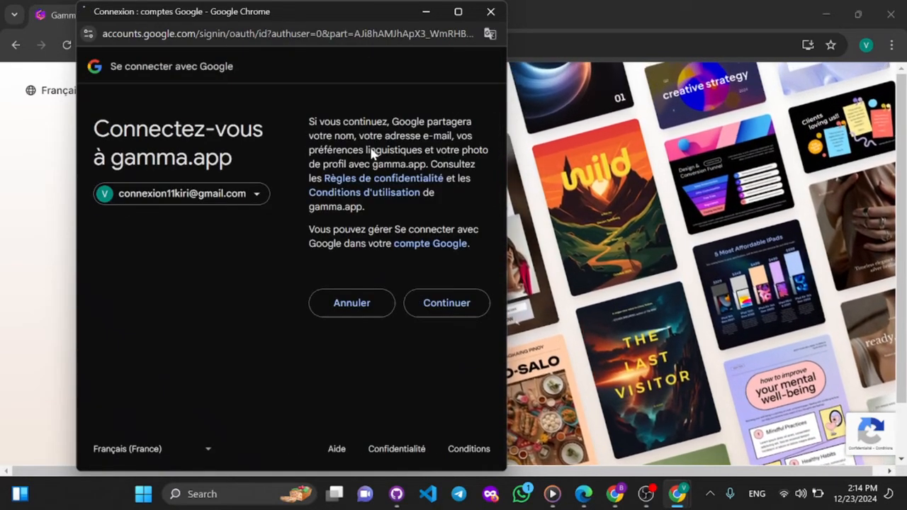
pyautogui.click(447, 305)
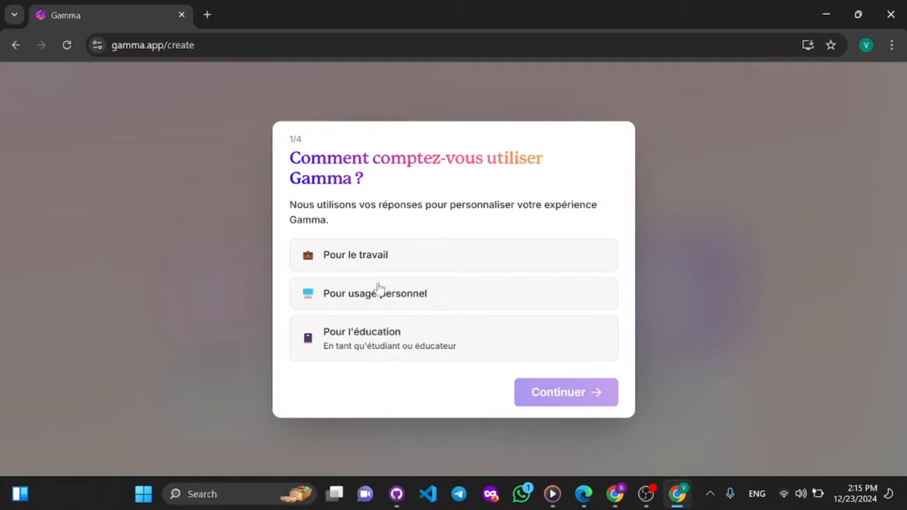
# - Answer the first two onboarding questions with "Pour usage personnel" and "Conception" as the kind of work
pyautogui.click(400, 296)
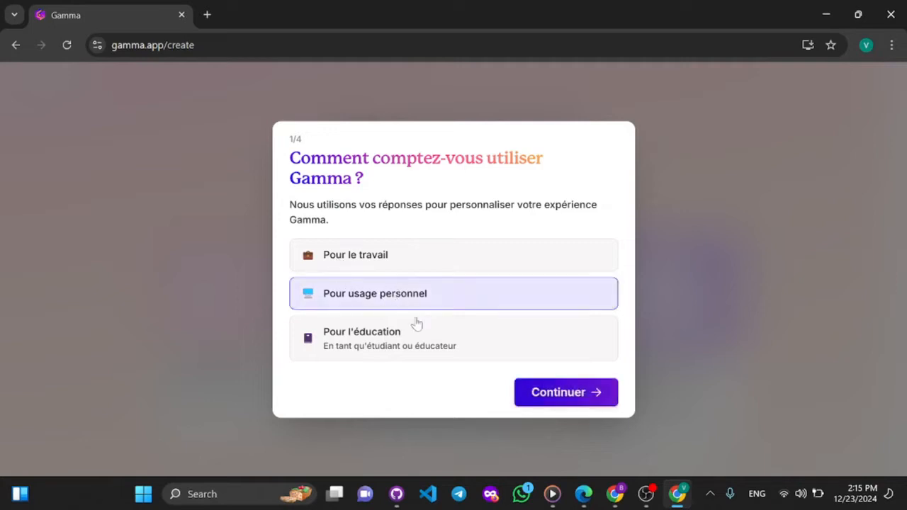
pyautogui.click(544, 394)
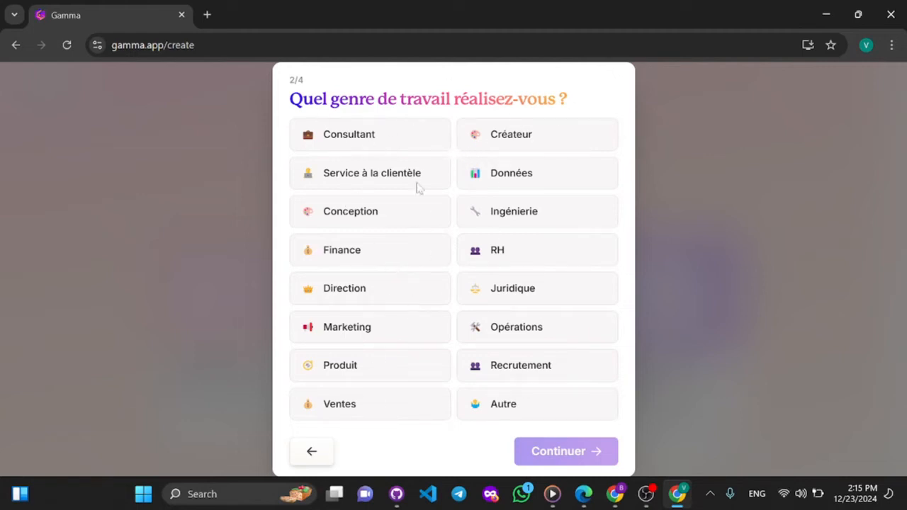
pyautogui.click(376, 211)
pyautogui.click(558, 454)
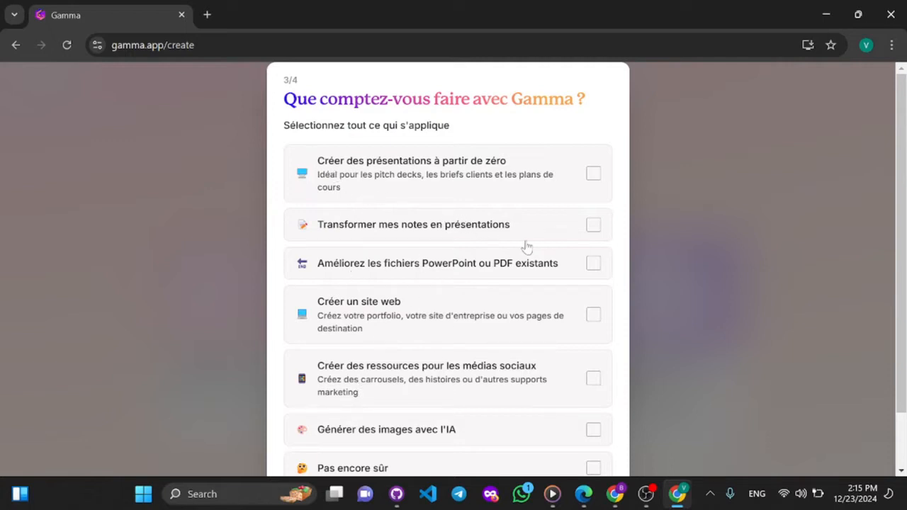
# - Select "Créer des présentations à partir de zéro" and "Transformer mes notes en présentations" as the intended uses and continue
pyautogui.scroll(-2, 526, 245)
pyautogui.scroll(2, 525, 245)
pyautogui.click(433, 175)
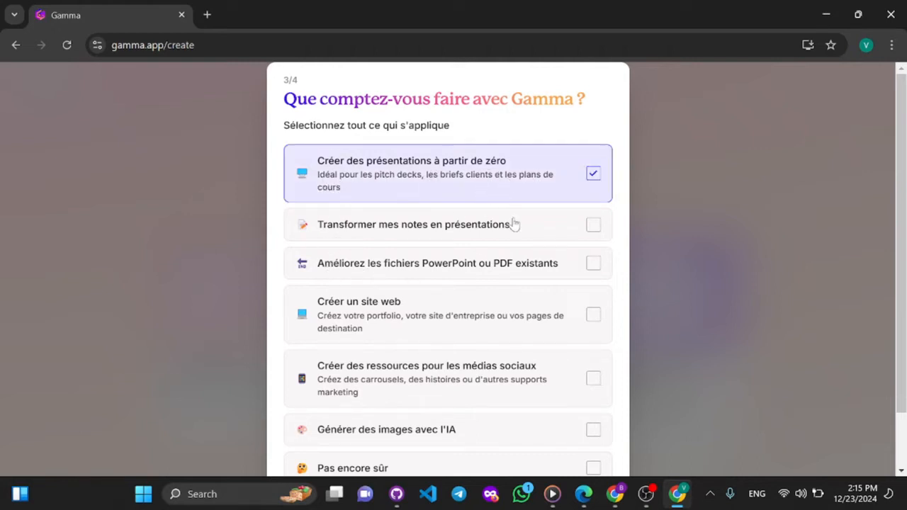
pyautogui.scroll(-1, 521, 238)
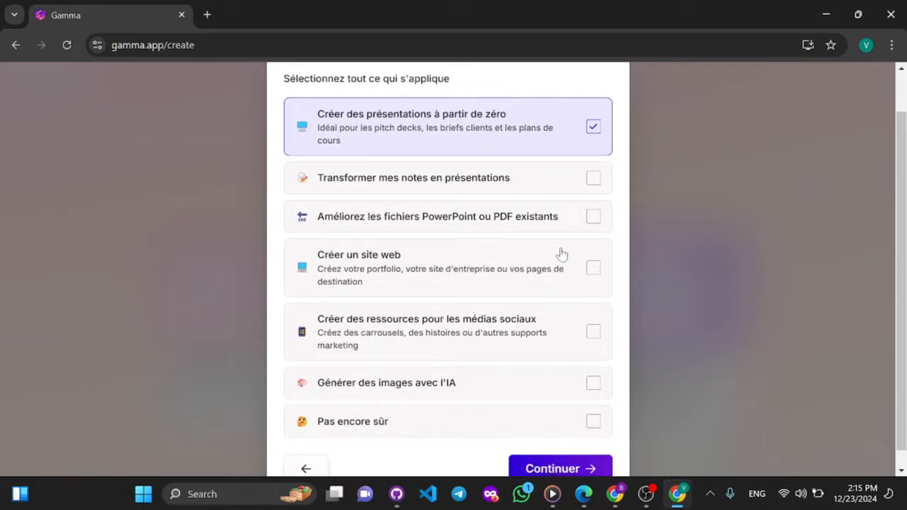
pyautogui.click(594, 184)
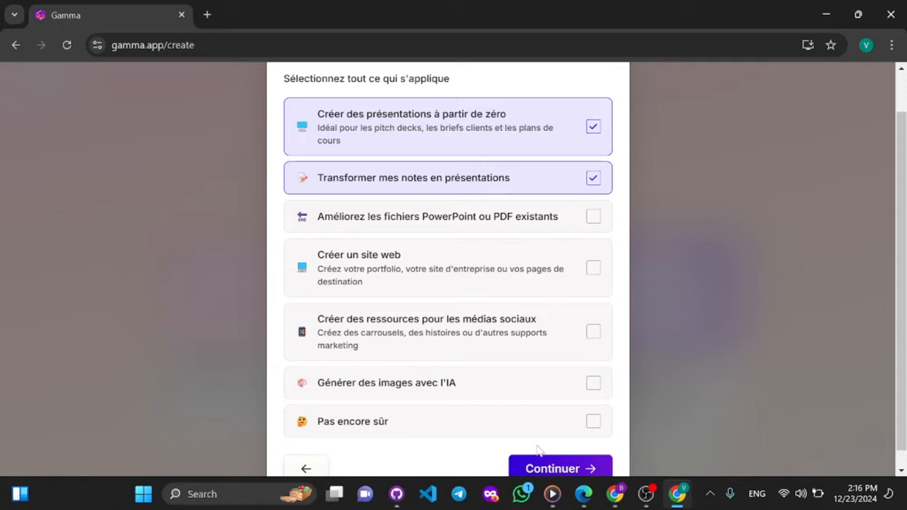
pyautogui.click(564, 468)
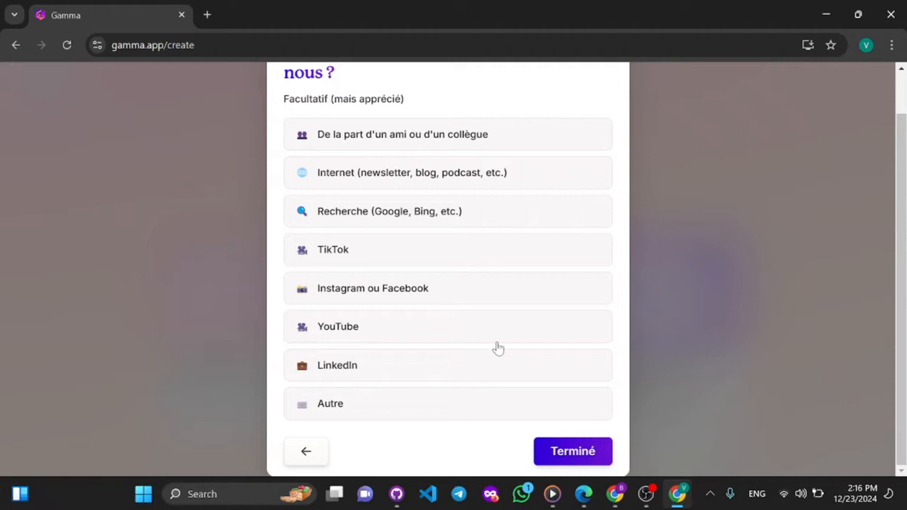
# - Choose YouTube as the way Gamma was discovered and finish the onboarding questionnaire
pyautogui.scroll(1, 498, 348)
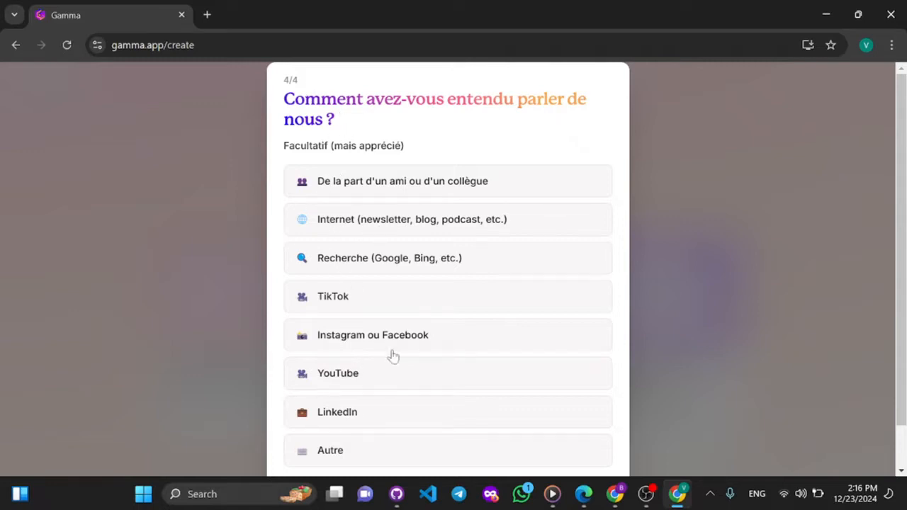
pyautogui.click(339, 369)
pyautogui.scroll(-1, 401, 376)
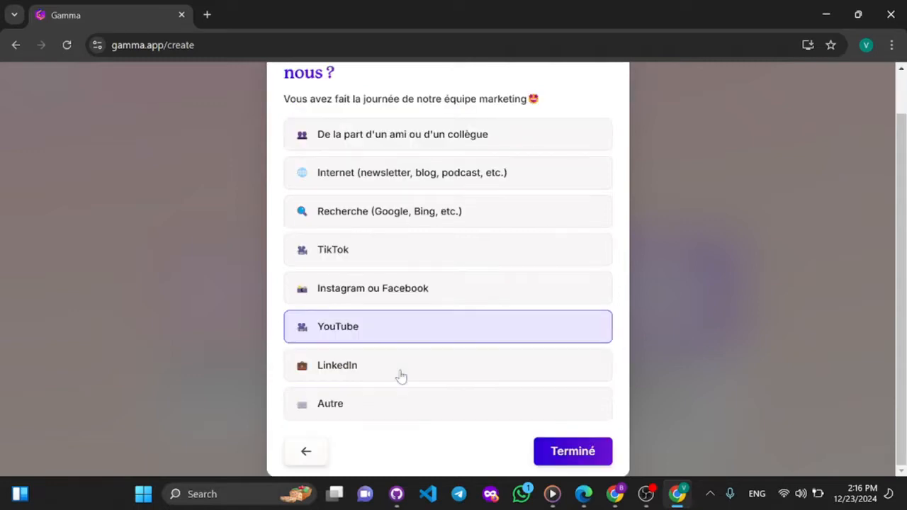
pyautogui.click(577, 454)
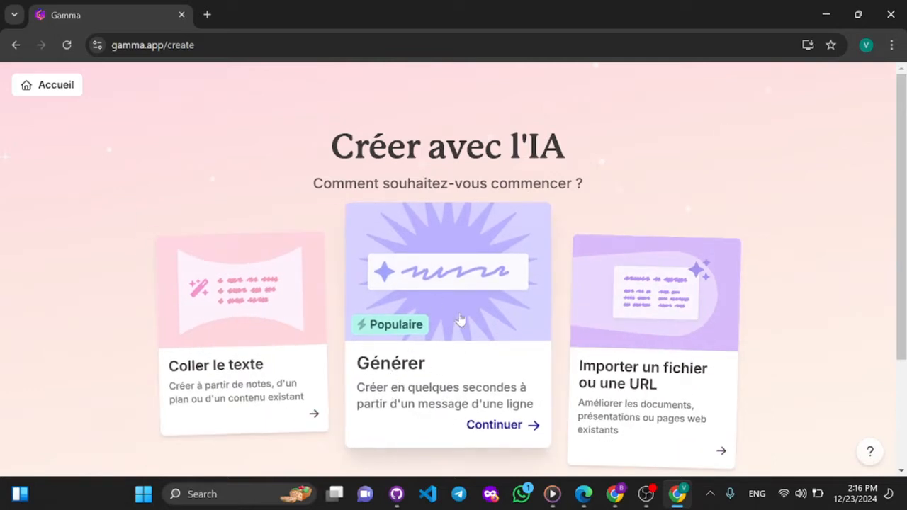
# - Start an AI creation with "Générer", try the Page web and Document types, and choose Présentation
pyautogui.click(509, 317)
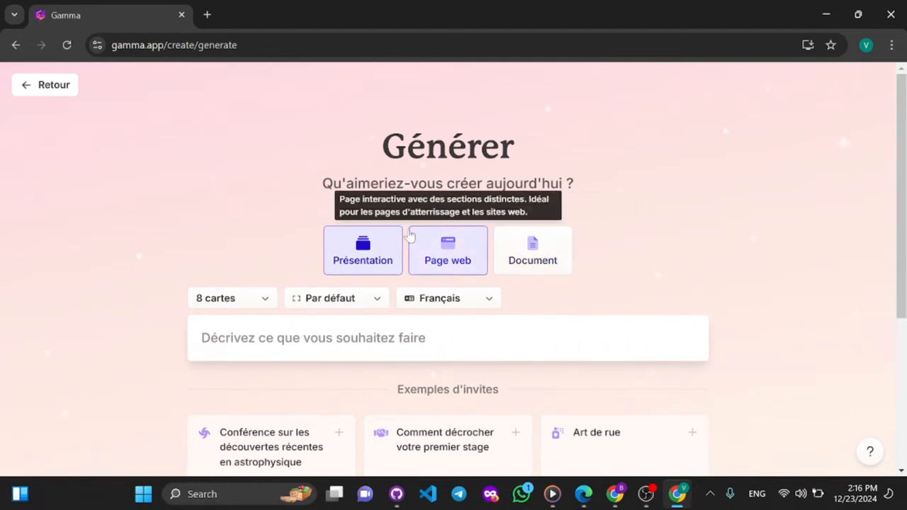
pyautogui.click(452, 262)
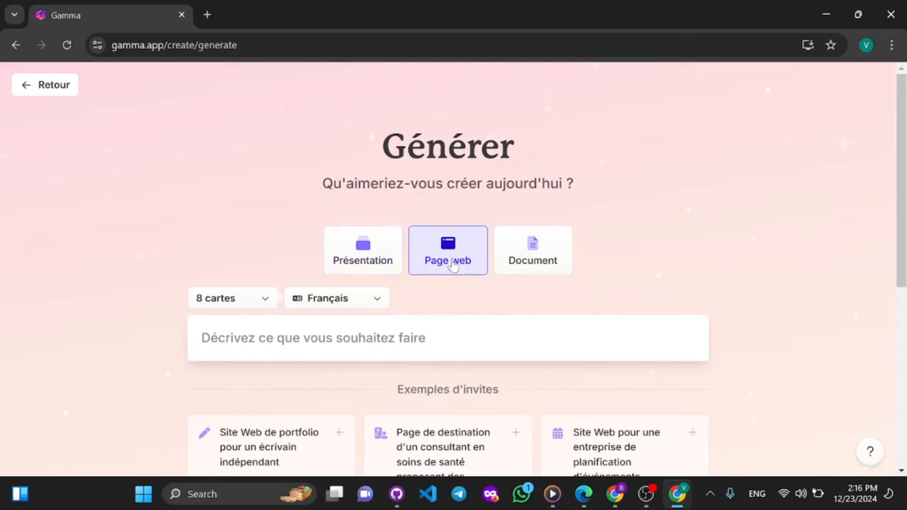
pyautogui.click(560, 258)
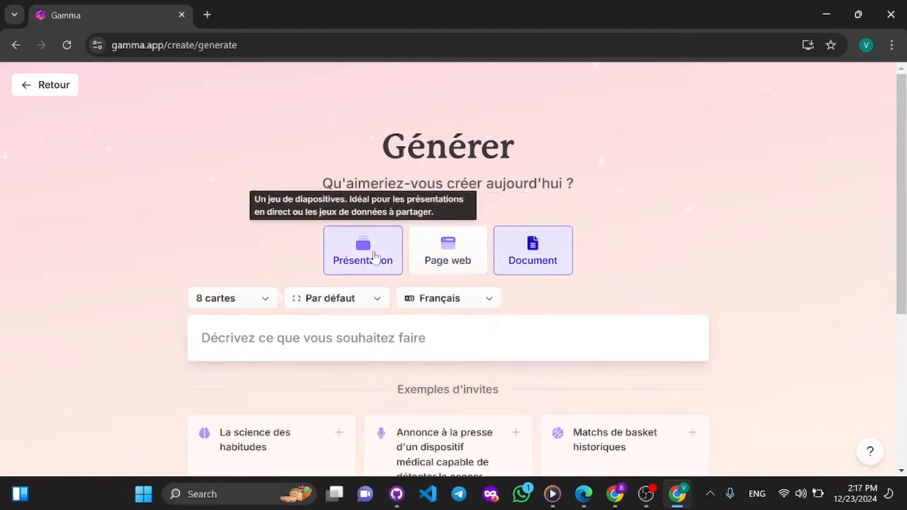
pyautogui.click(375, 257)
# - Set the length of the presentation to 6 cartes
pyautogui.scroll(-2, 375, 257)
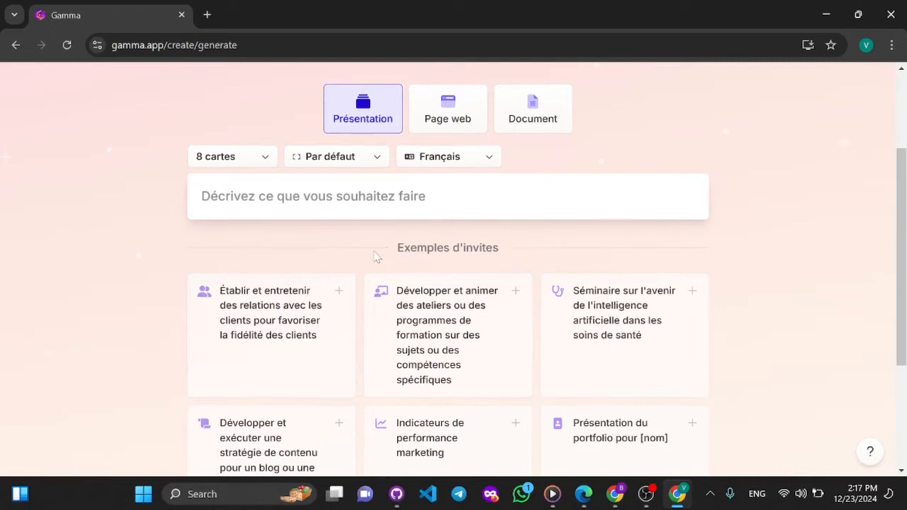
pyautogui.click(230, 164)
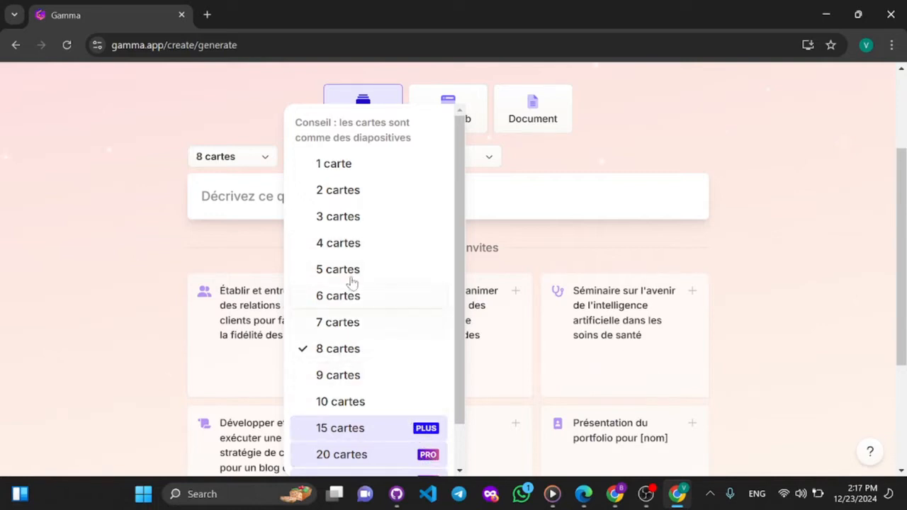
pyautogui.click(342, 304)
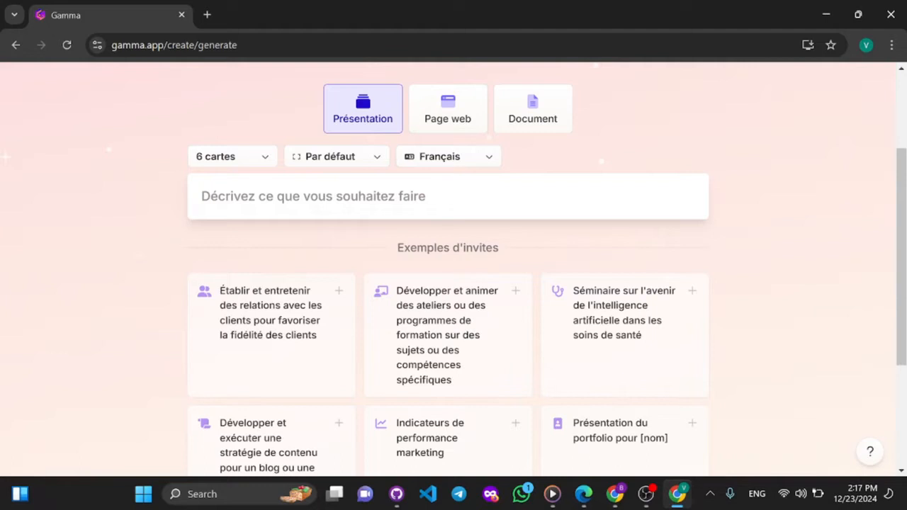
# - Begin the presentation prompt with "Presentation de memoire de soutenance qui porte sur le theme : "
pyautogui.scroll(-3, 464, 206)
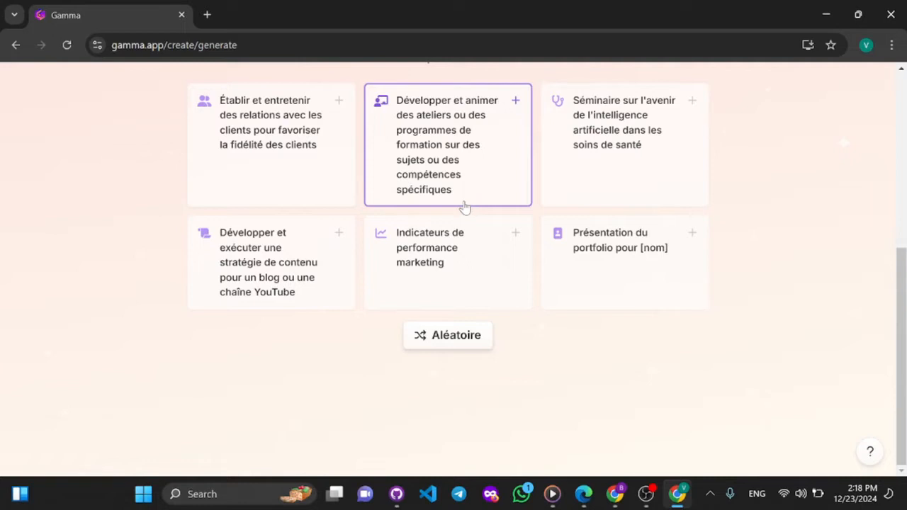
pyautogui.scroll(3, 465, 206)
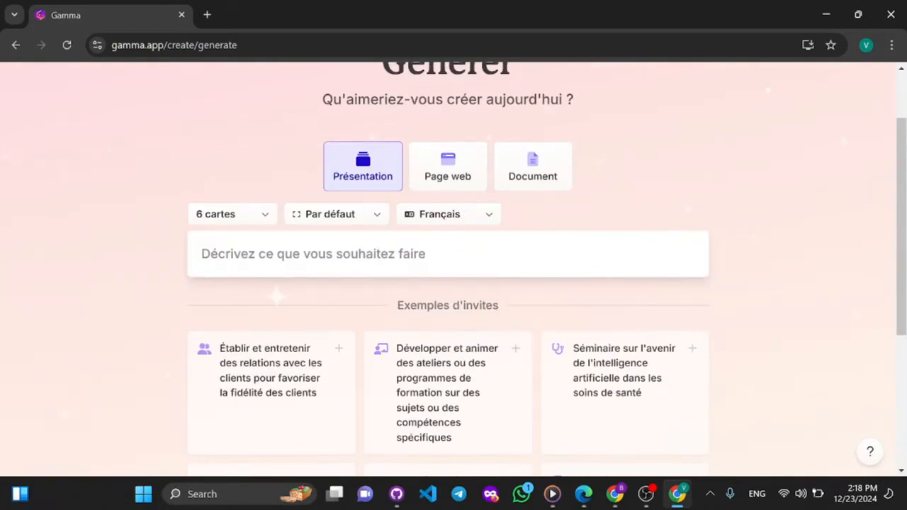
pyautogui.click(448, 254)
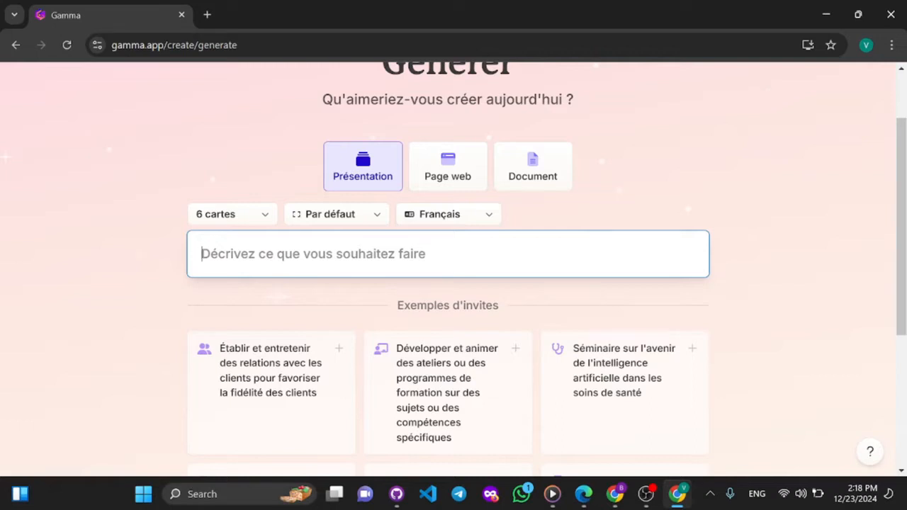
pyautogui.write('Pr')
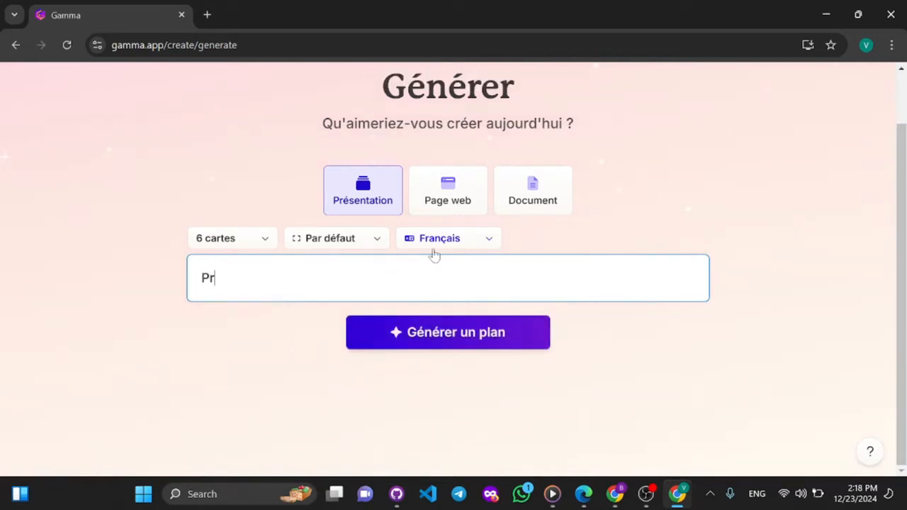
pyautogui.write('esentation')
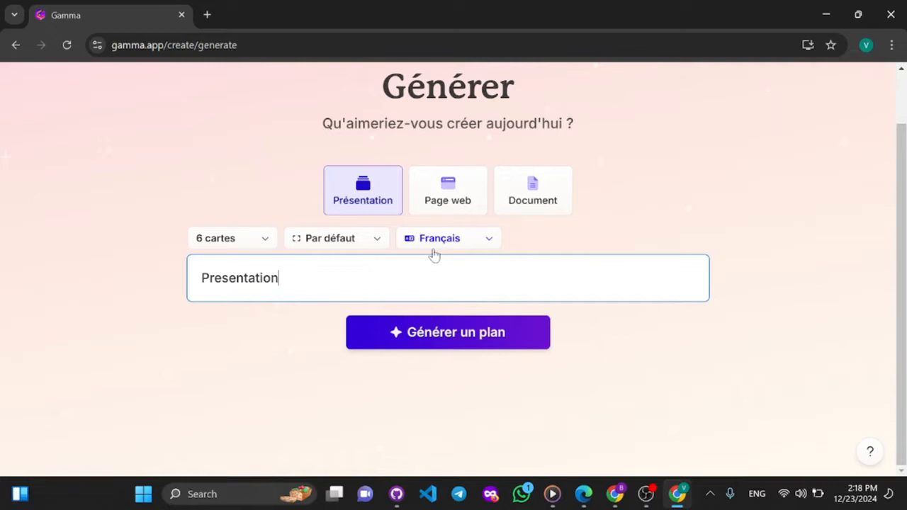
pyautogui.write(' de memoire')
pyautogui.press('BackSpace')
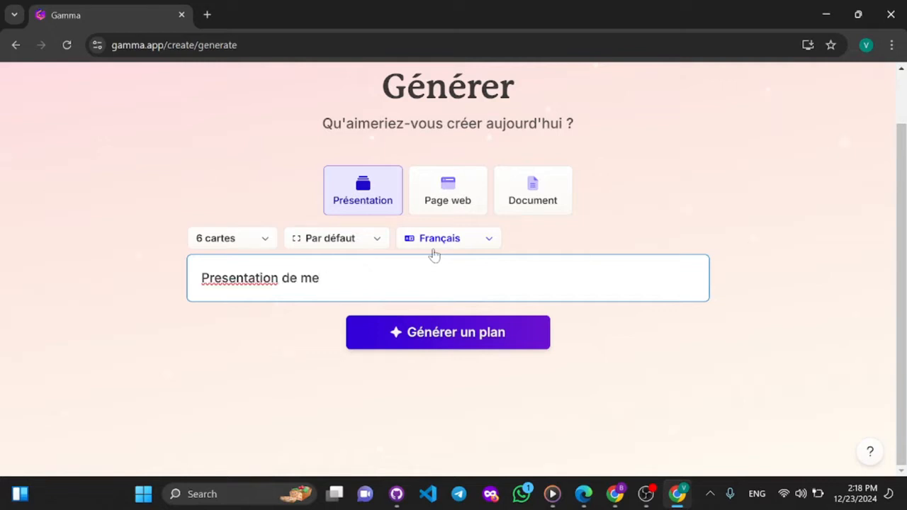
pyautogui.write('moire de sou')
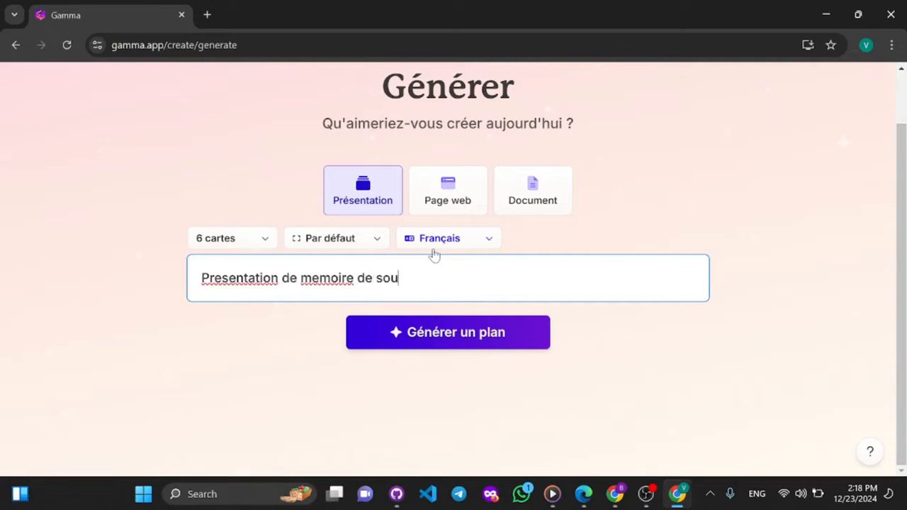
pyautogui.write('tenance :')
pyautogui.press('BackSpace')
pyautogui.press('BackSpace')
pyautogui.write('qui porte sur')
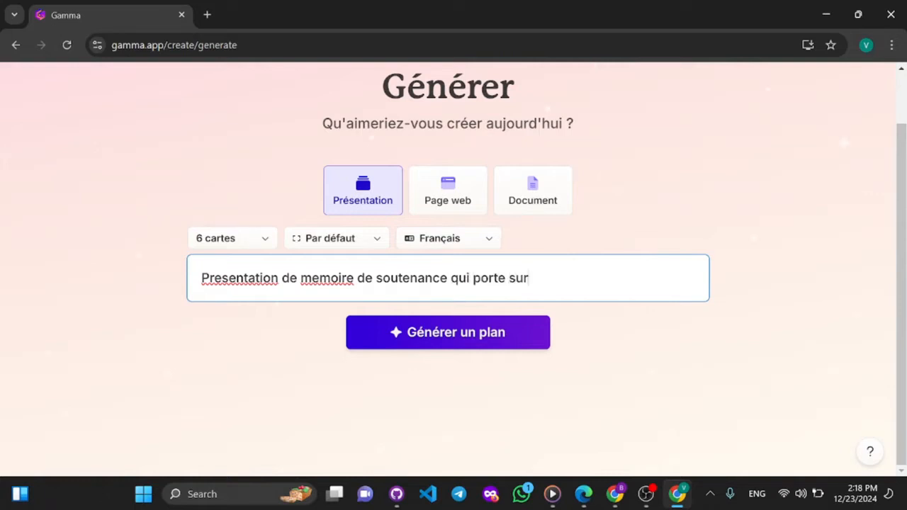
pyautogui.write(' le theme : ')
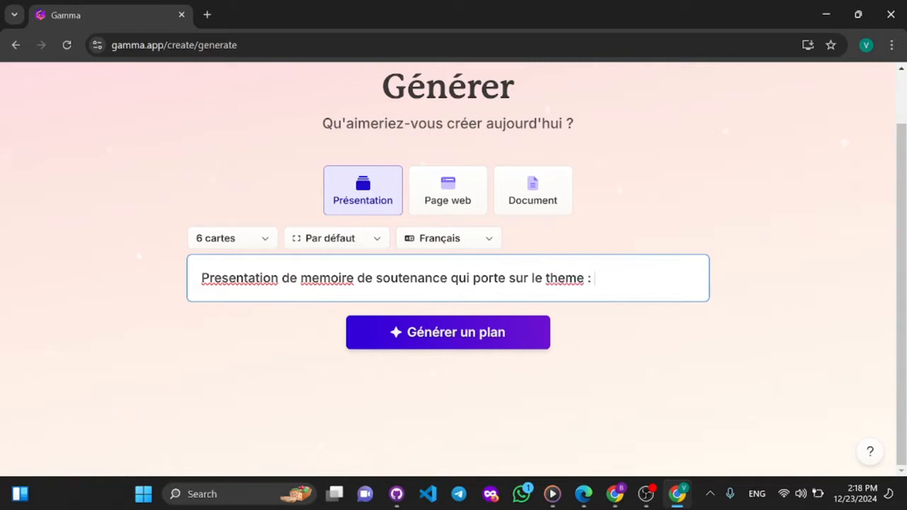
pyautogui.write('""')
# - Complete the prompt with the quoted theme " La technologie, une novelle ere " and generate the outline
pyautogui.press('Left')
pyautogui.write('La techn')
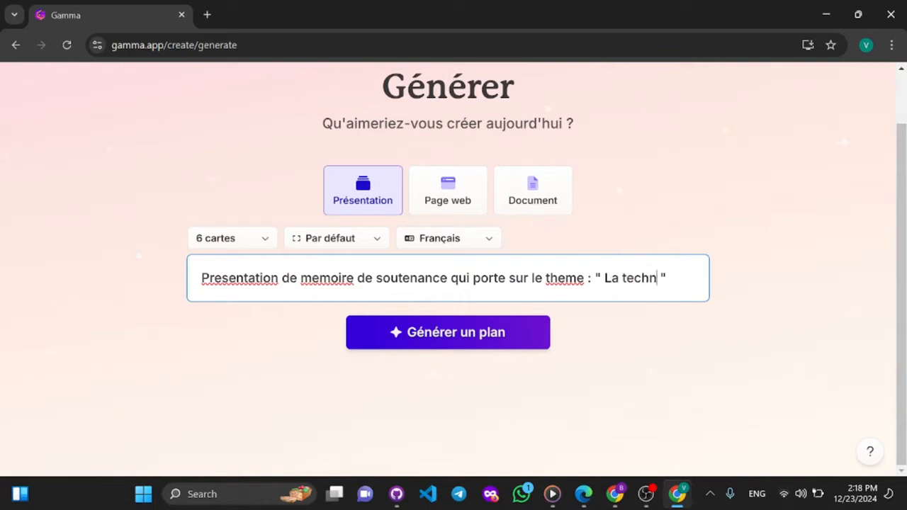
pyautogui.write('ologie')
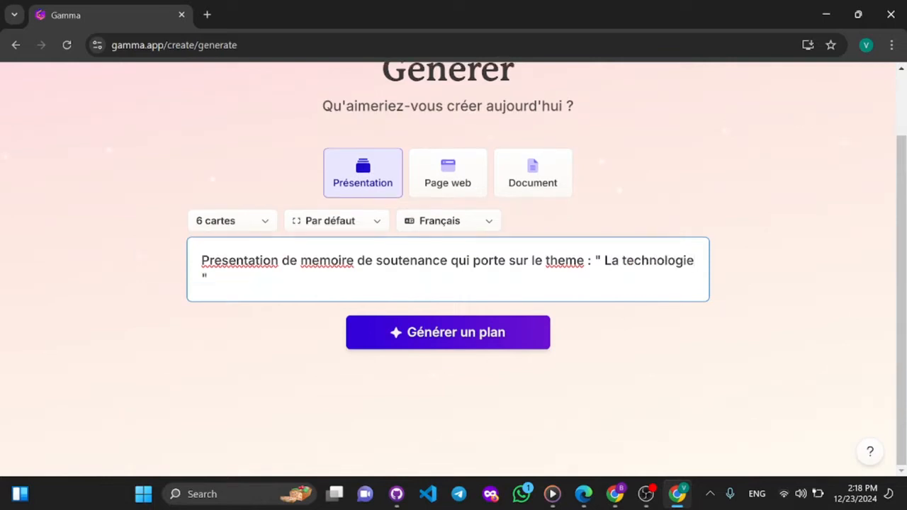
pyautogui.write(' une novelle')
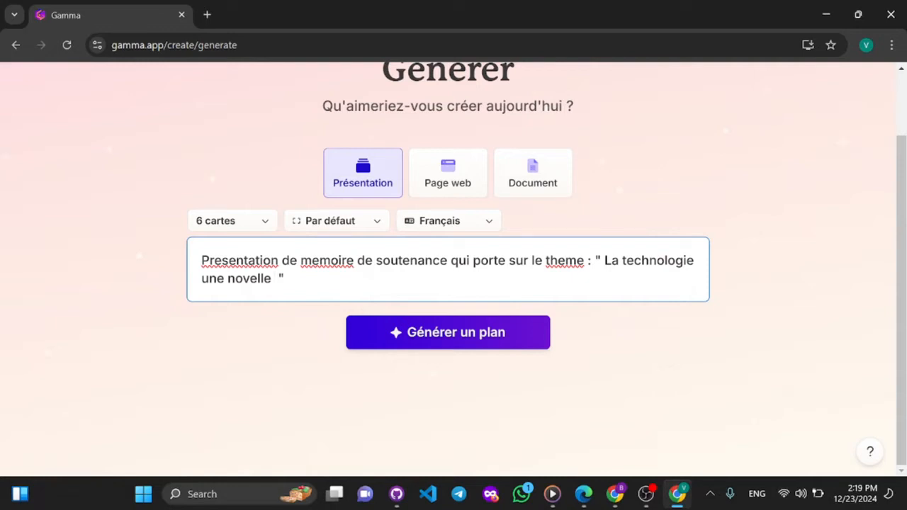
pyautogui.write(', une no')
pyautogui.press('BackSpace')
pyautogui.press('BackSpace')
pyautogui.press('BackSpace')
pyautogui.press('BackSpace')
pyautogui.press('BackSpace')
pyautogui.press('BackSpace')
pyautogui.press('BackSpace')
pyautogui.press('BackSpace')
pyautogui.write('ere')
pyautogui.press('Right')
pyautogui.write(',')
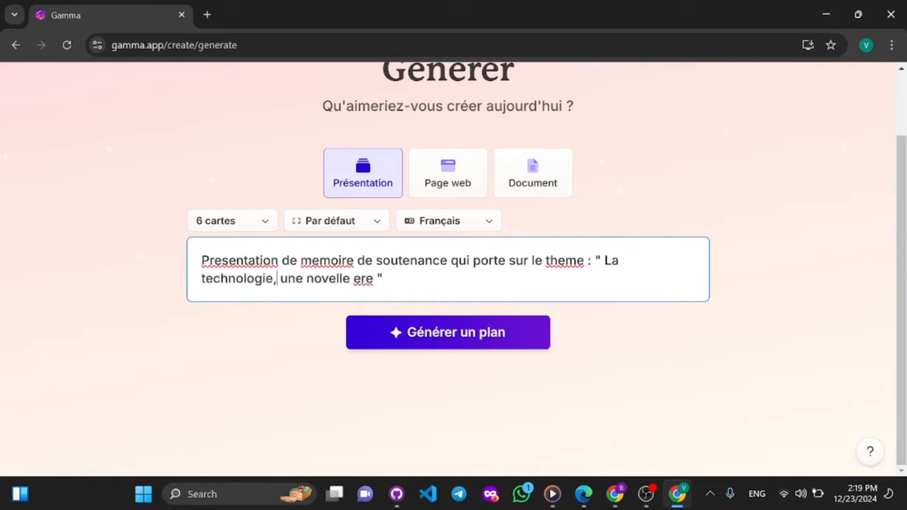
pyautogui.click(539, 332)
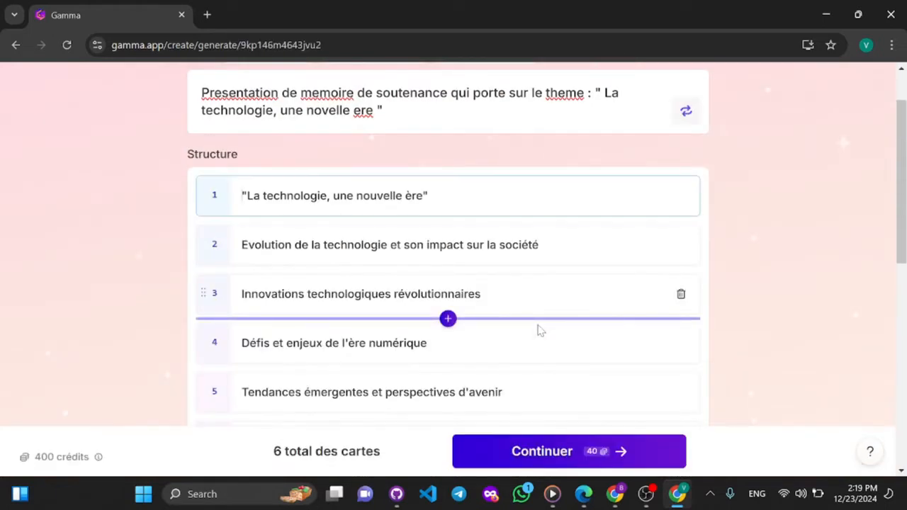
# - Append "actuelle" to the second card's title and shorten the fourth card's title to "Défis et enjeux"
pyautogui.scroll(-1, 667, 297)
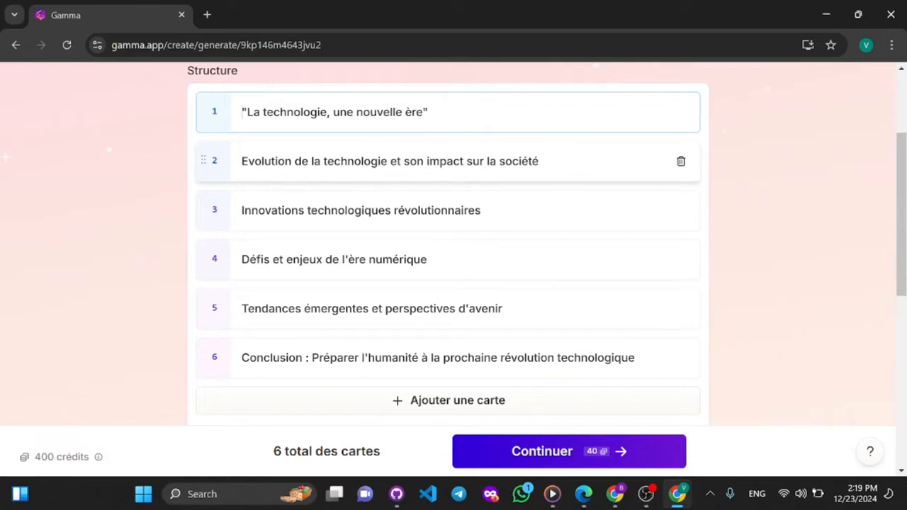
pyautogui.click(540, 162)
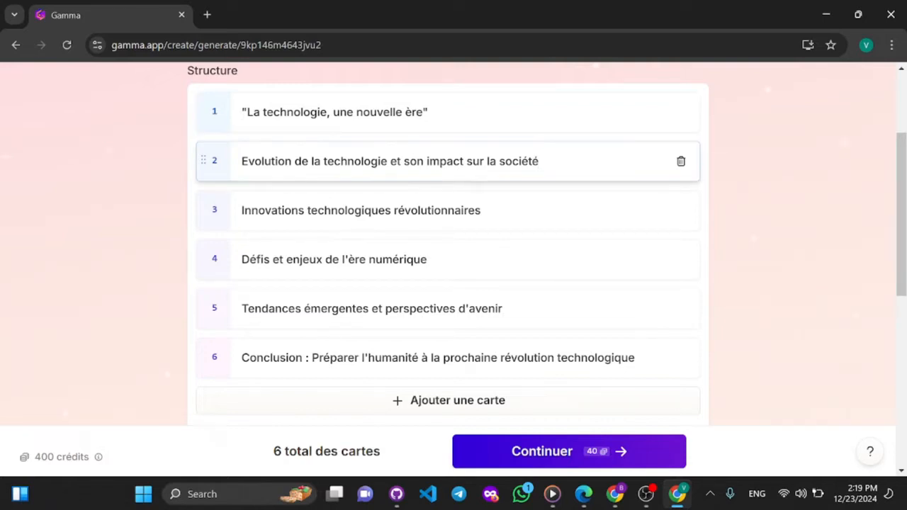
pyautogui.write('act')
pyautogui.write('uelle')
pyautogui.click(489, 211)
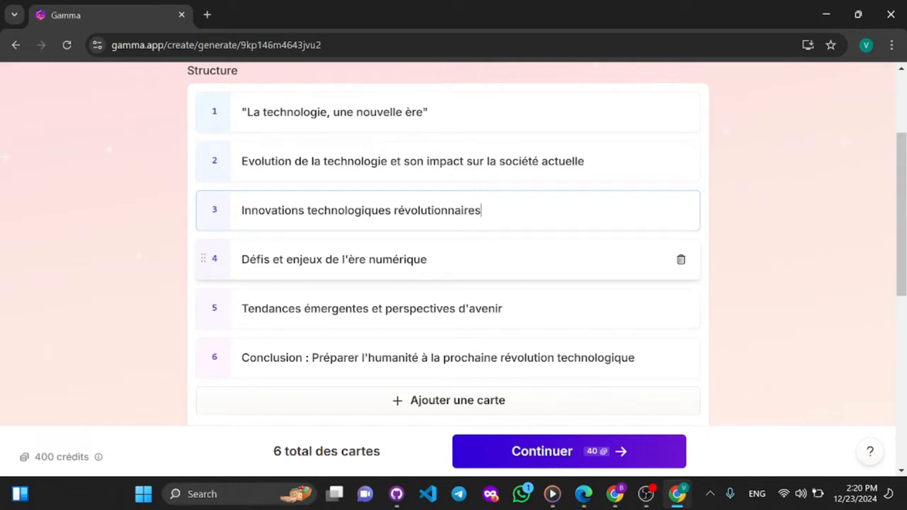
pyautogui.moveTo(428, 259); pyautogui.dragTo(325, 260)
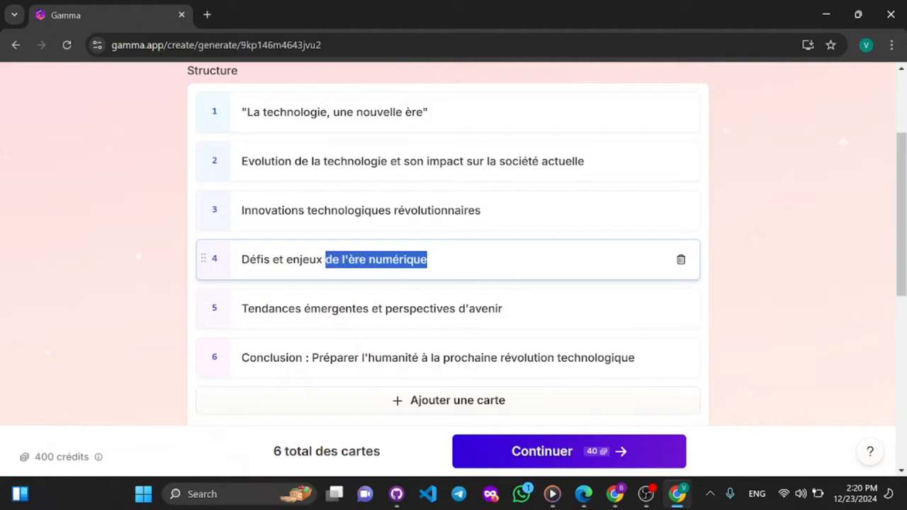
pyautogui.press('BackSpace')
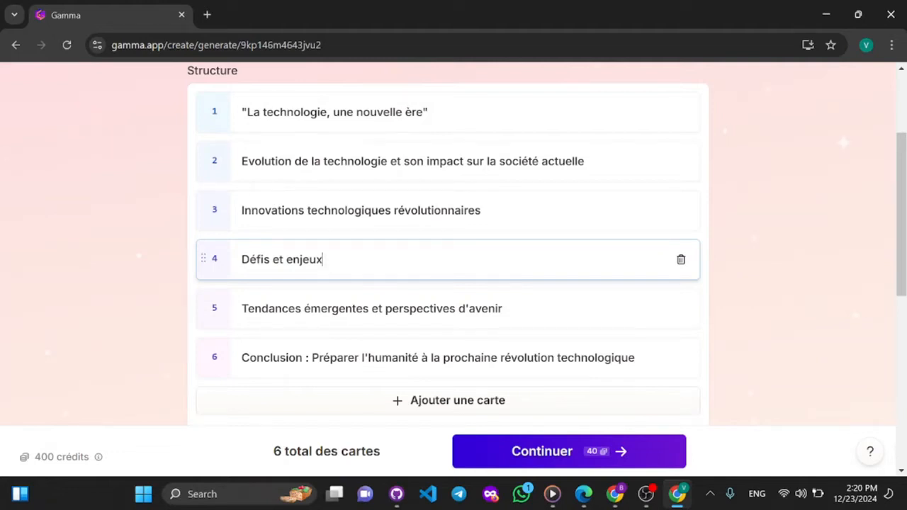
# - Add a card at the end of the outline and start its title with "Les aspects negativ"
pyautogui.scroll(-1, 453, 308)
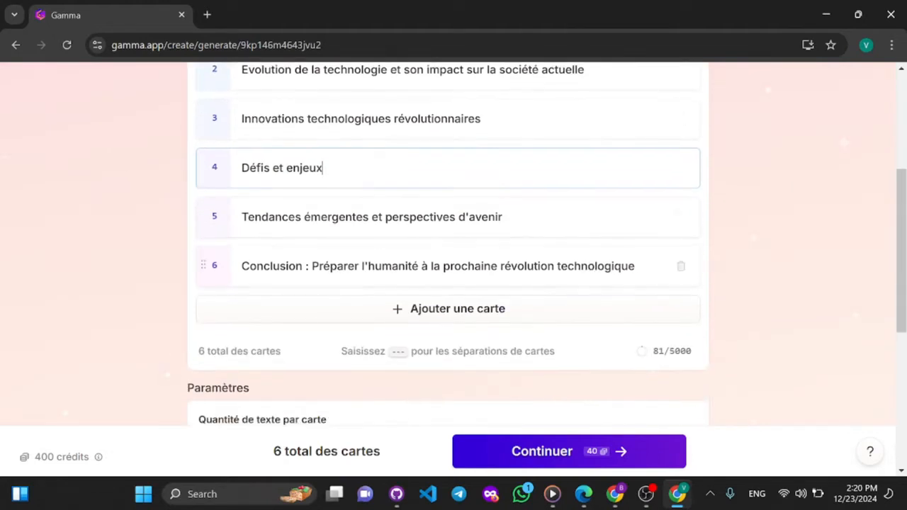
pyautogui.click(413, 311)
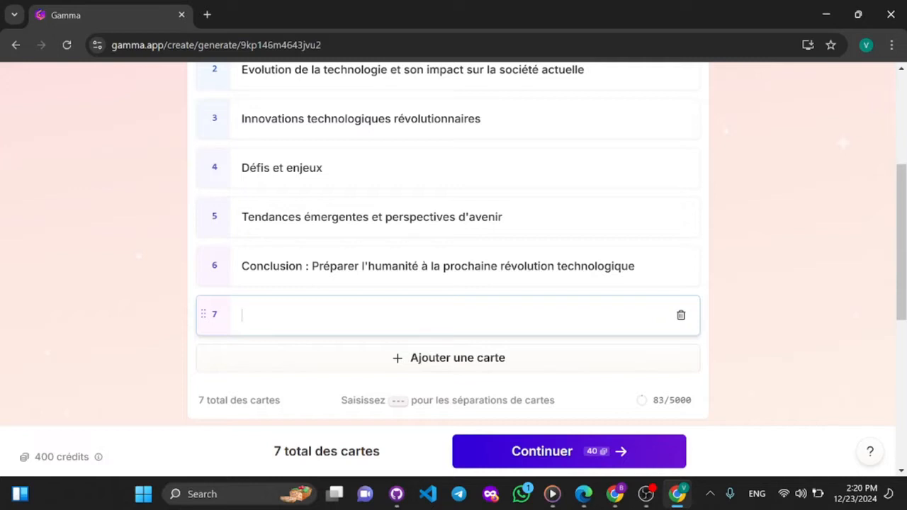
pyautogui.write('Les aspects ne')
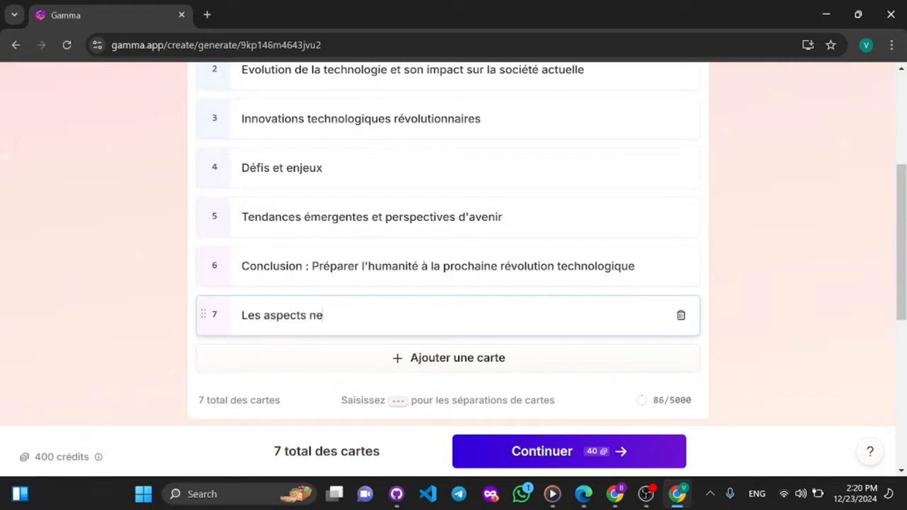
pyautogui.write('gativ')
# - Clear the title of the newly added seventh card and remove that card from the outline
pyautogui.press('BackSpace')
pyautogui.press('BackSpace')
pyautogui.press('BackSpace')
pyautogui.press('BackSpace')
pyautogui.press('BackSpace')
pyautogui.press('BackSpace')
pyautogui.press('BackSpace')
pyautogui.press('BackSpace')
pyautogui.press('BackSpace')
pyautogui.press('BackSpace')
pyautogui.press('BackSpace')
pyautogui.press('BackSpace')
pyautogui.press('BackSpace')
pyautogui.press('BackSpace')
pyautogui.press('BackSpace')
pyautogui.press('BackSpace')
pyautogui.press('BackSpace')
pyautogui.press('BackSpace')
pyautogui.press('BackSpace')
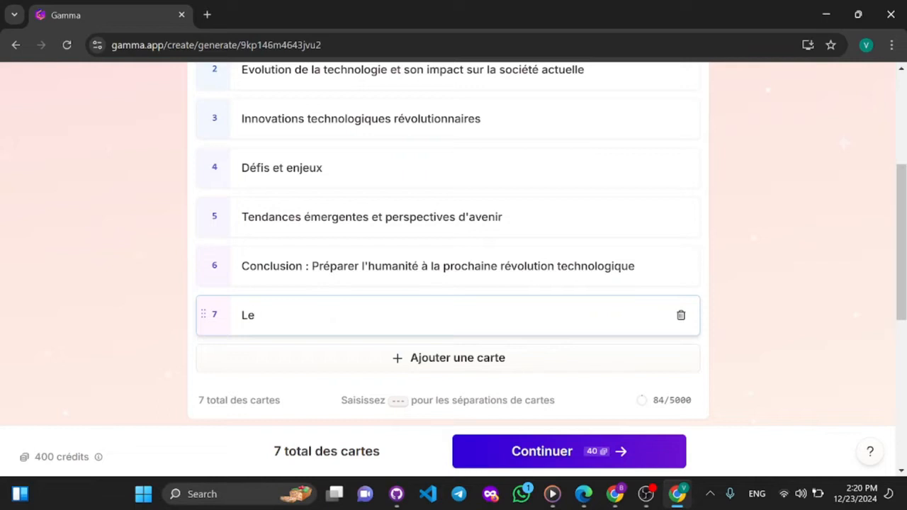
pyautogui.press('BackSpace')
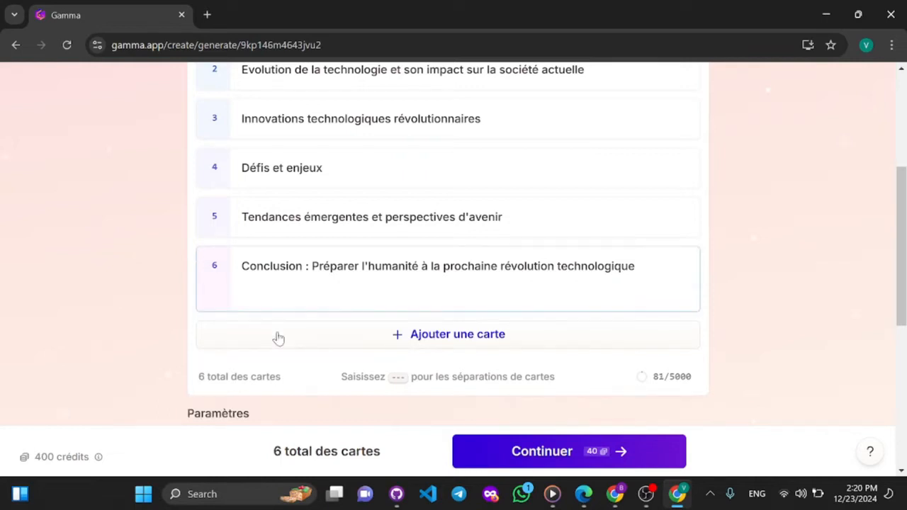
pyautogui.click(383, 218)
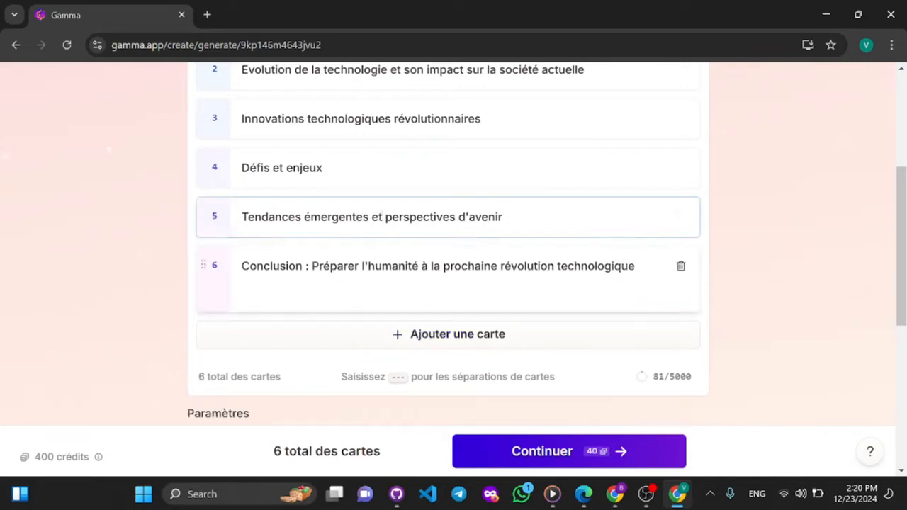
# - Add a card titled "sdfghj" at the end of the outline and move it to fifth position
pyautogui.click(489, 342)
pyautogui.write('sdfghj')
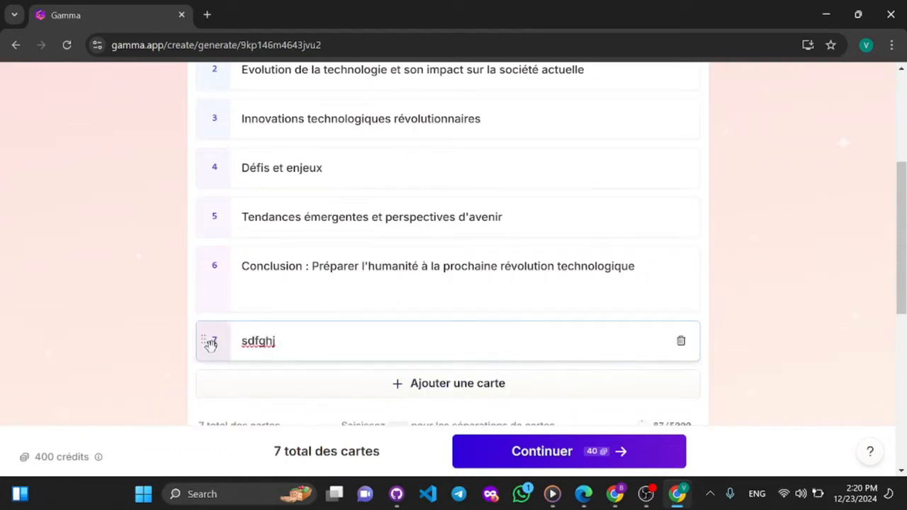
pyautogui.moveTo(212, 338); pyautogui.dragTo(213, 206)
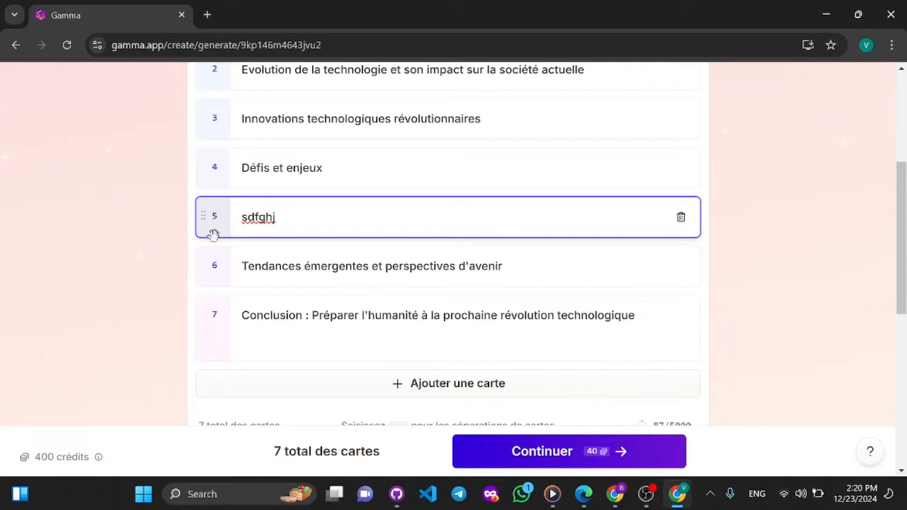
# - Move the "sdfghj" card back to the end of the outline and delete it
pyautogui.moveTo(211, 233); pyautogui.dragTo(241, 364)
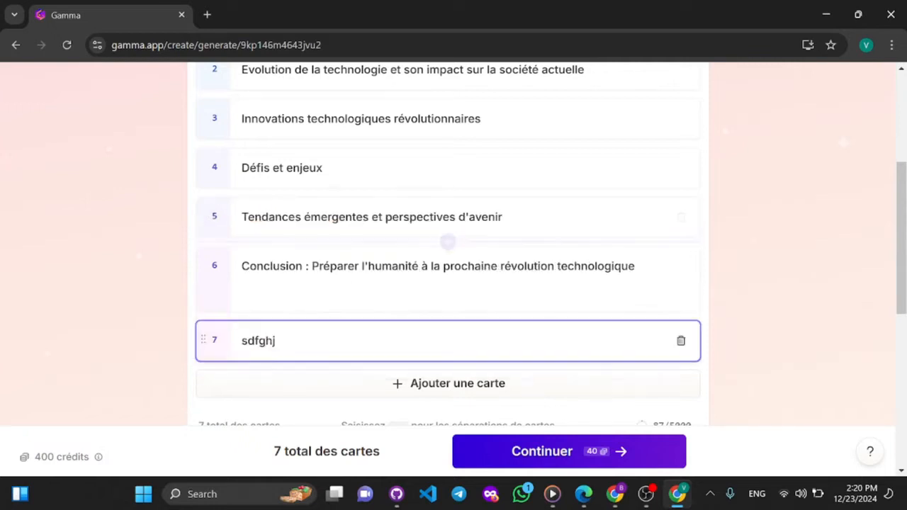
pyautogui.click(680, 341)
# - Set the amount of text per card to Brève
pyautogui.scroll(4, 679, 341)
pyautogui.scroll(-4, 679, 341)
pyautogui.scroll(2, 640, 257)
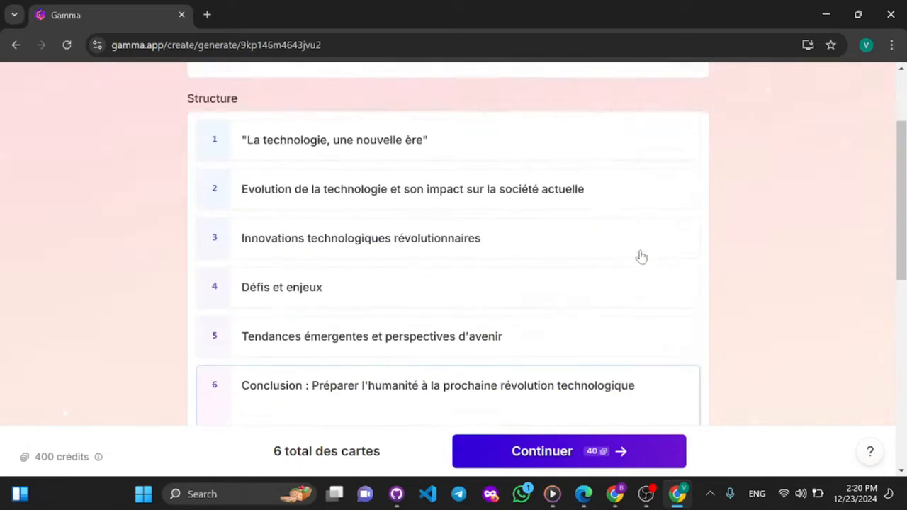
pyautogui.scroll(-1, 642, 257)
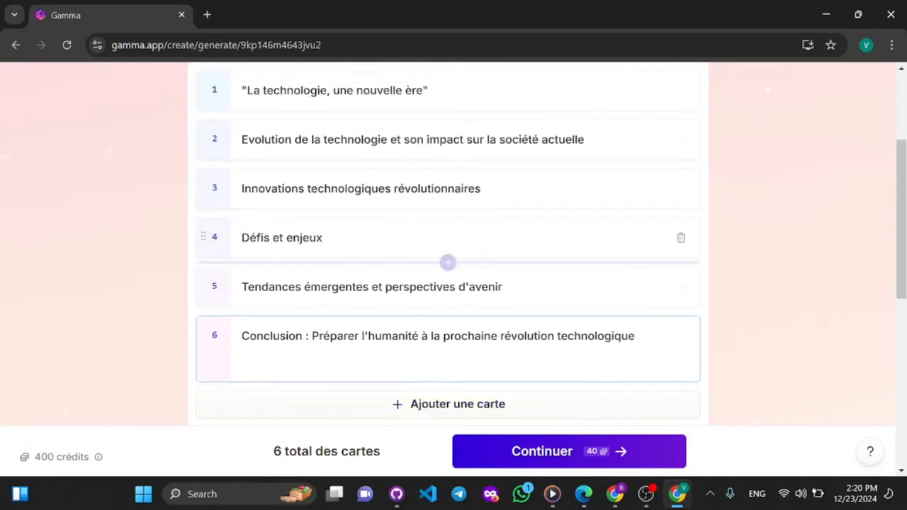
pyautogui.scroll(-4, 426, 262)
pyautogui.scroll(-3, 488, 335)
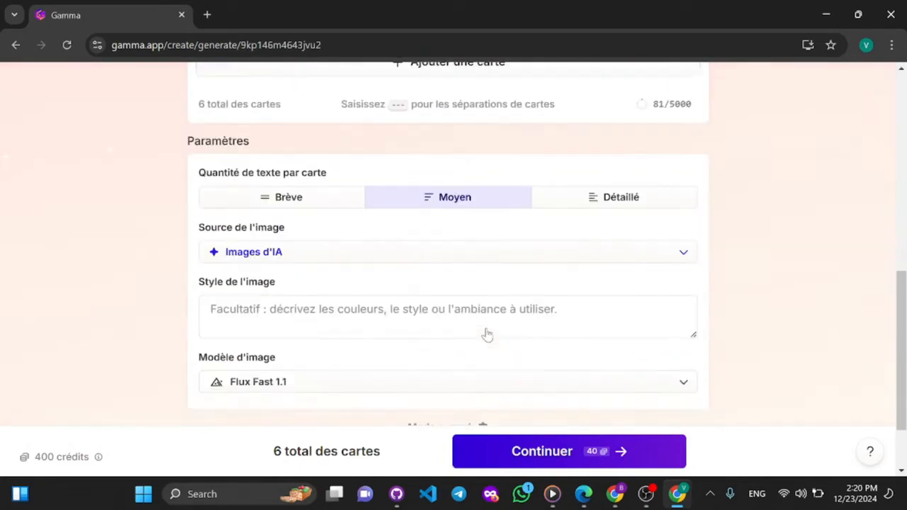
pyautogui.scroll(2, 487, 335)
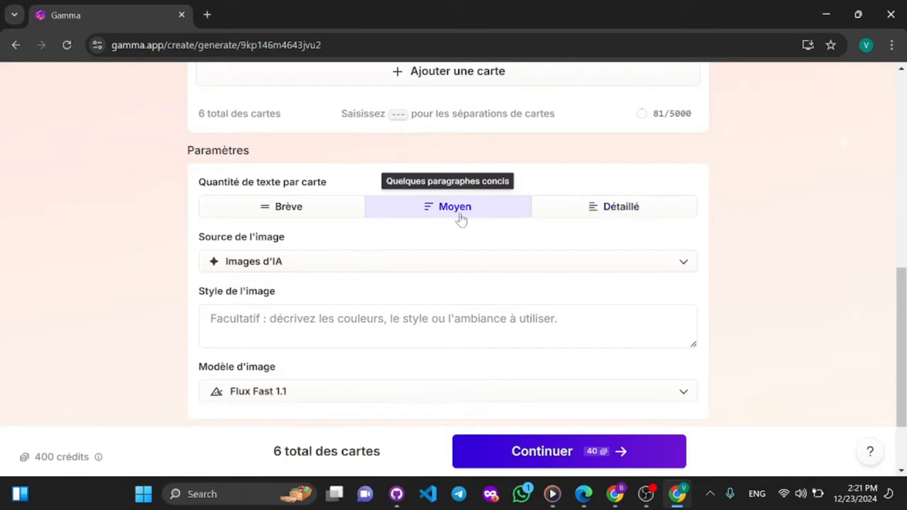
pyautogui.click(289, 219)
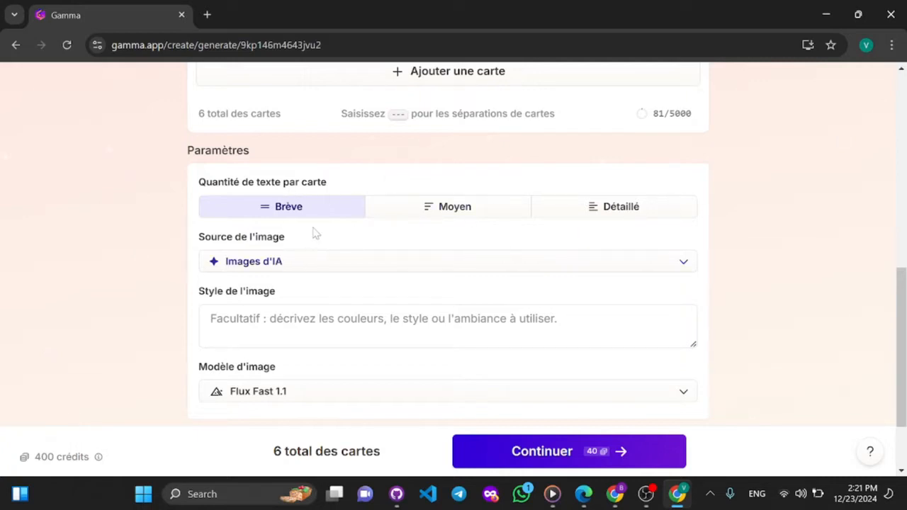
# - Review the available image sources without changing the Images d'IA choice, and look at the image style setting
pyautogui.click(318, 266)
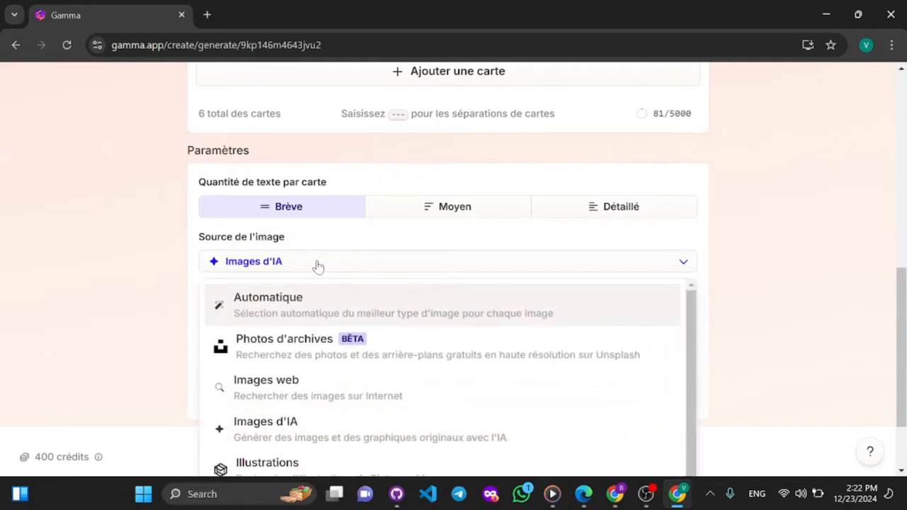
pyautogui.scroll(-1, 317, 267)
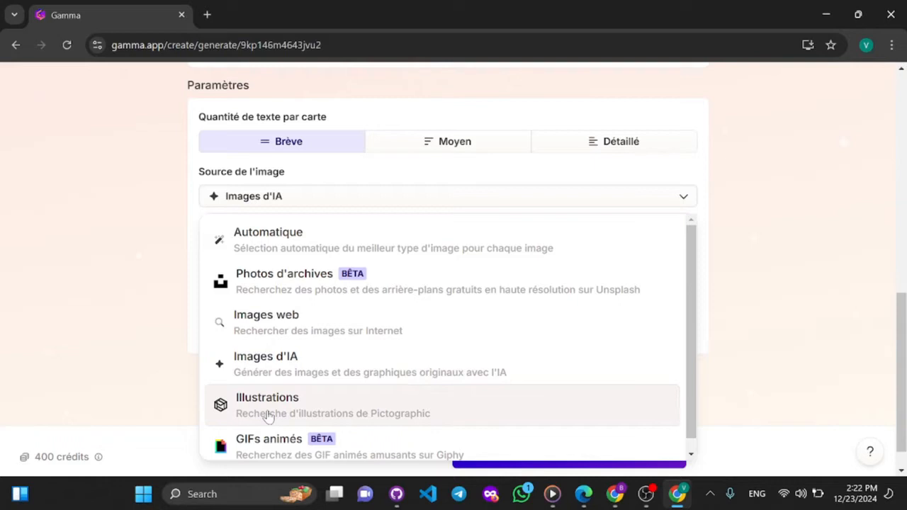
pyautogui.click(269, 201)
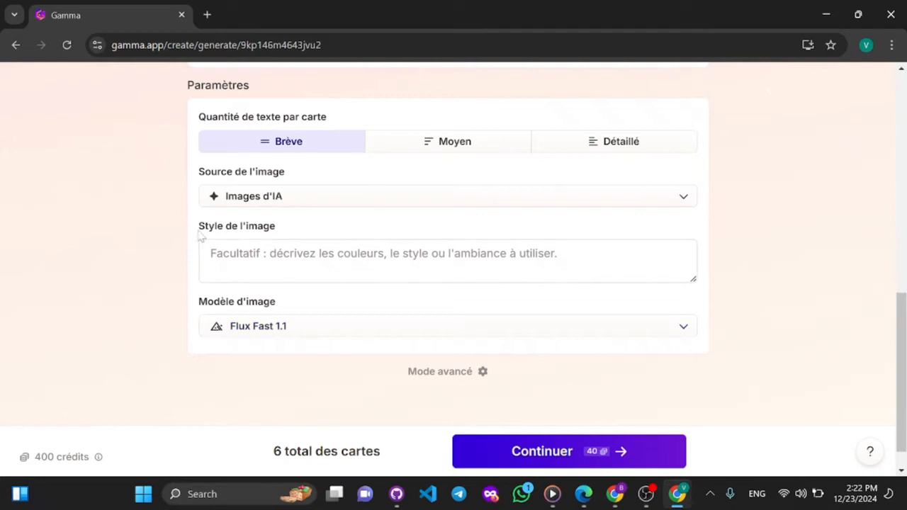
pyautogui.moveTo(200, 237); pyautogui.dragTo(295, 239)
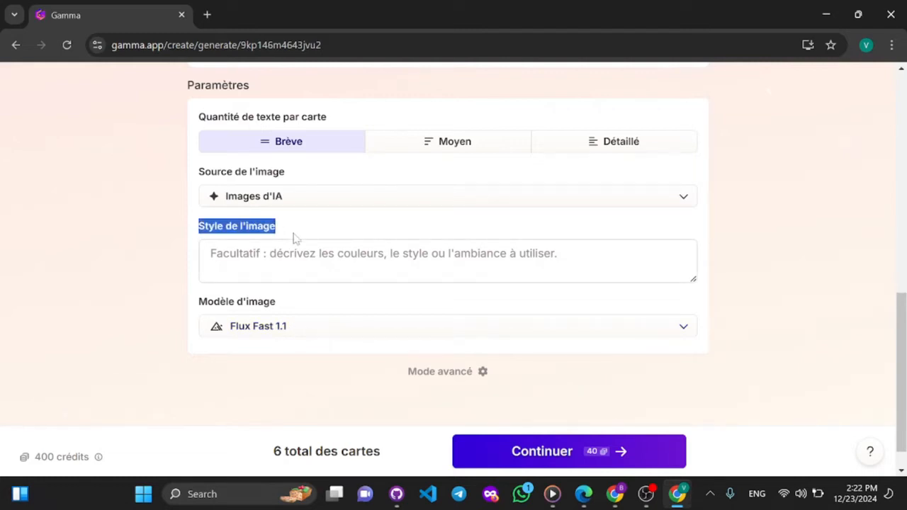
pyautogui.click(295, 239)
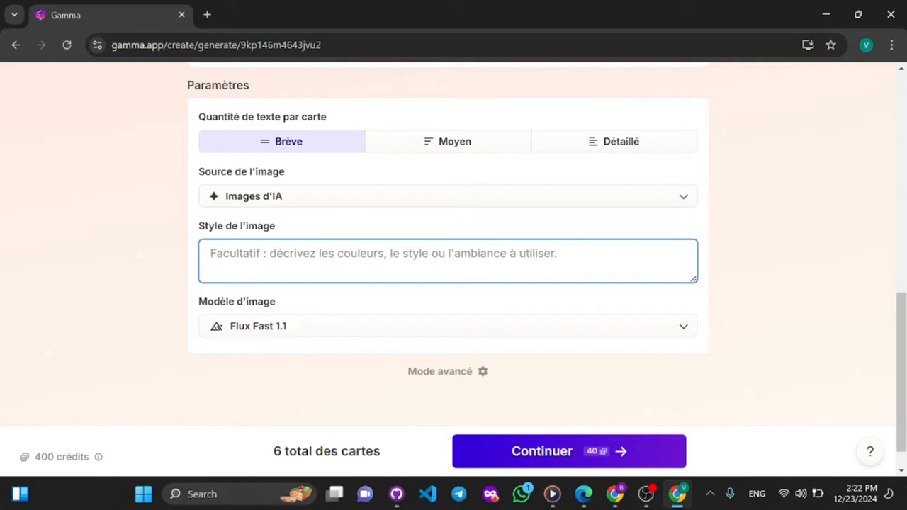
# - Compare the previews of the basic image models and choose Flux Fast 1.1
pyautogui.click(296, 331)
pyautogui.scroll(-2, 295, 331)
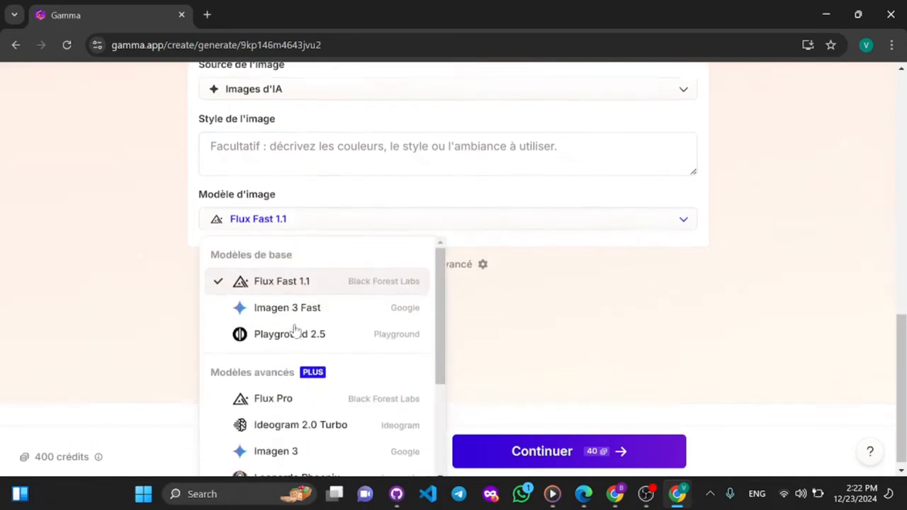
pyautogui.scroll(1, 295, 331)
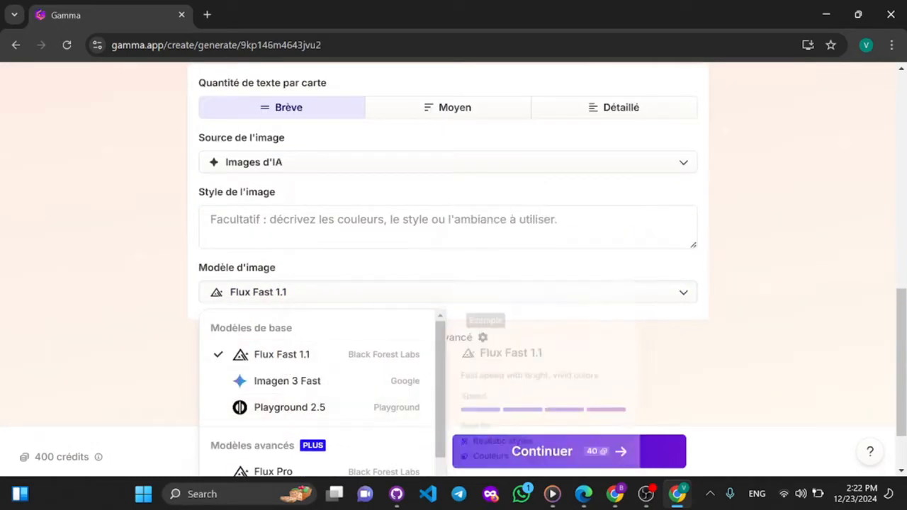
pyautogui.moveTo(280, 356)
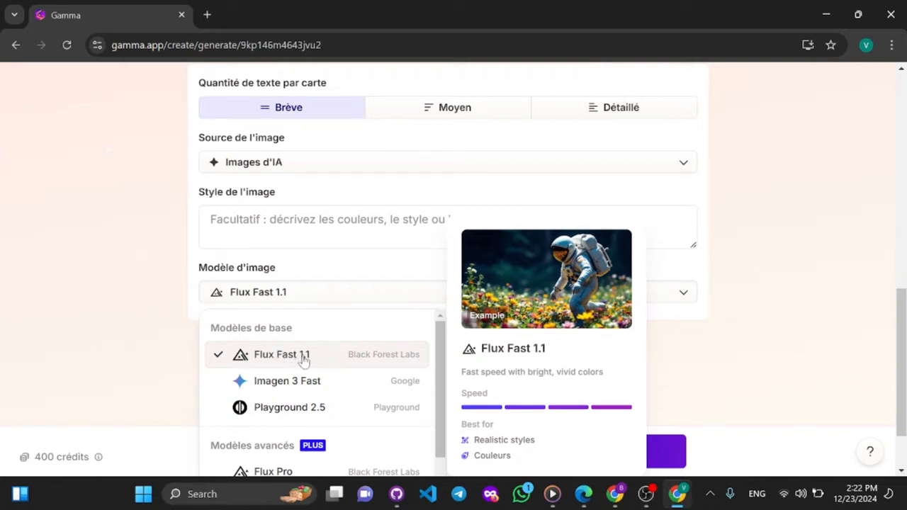
pyautogui.moveTo(280, 393)
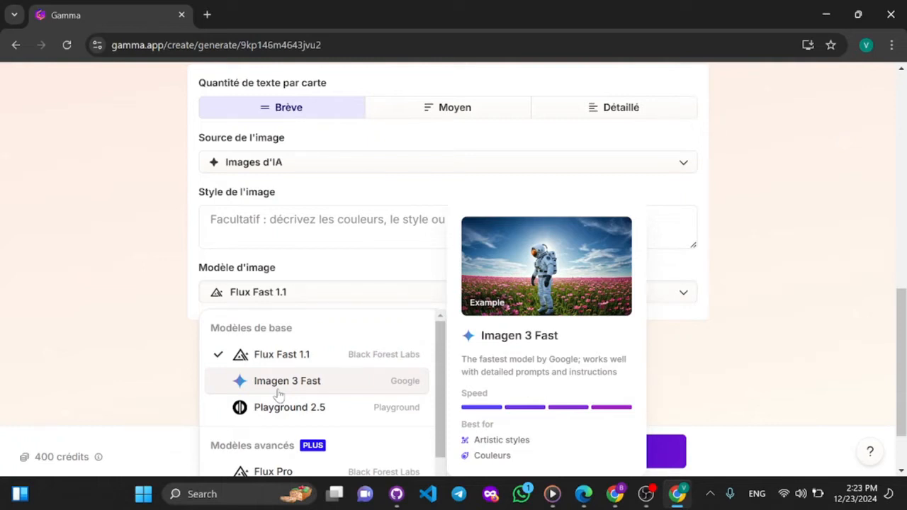
pyautogui.moveTo(279, 410)
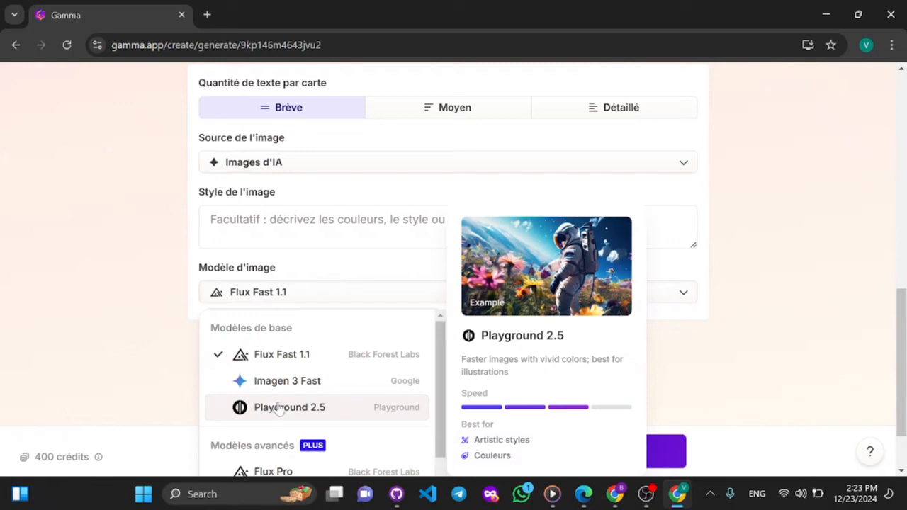
pyautogui.moveTo(324, 367)
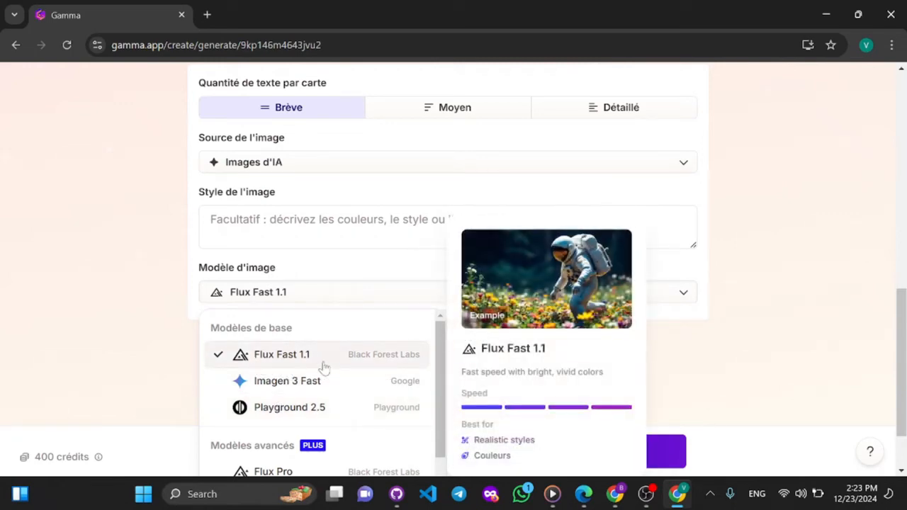
pyautogui.click(305, 362)
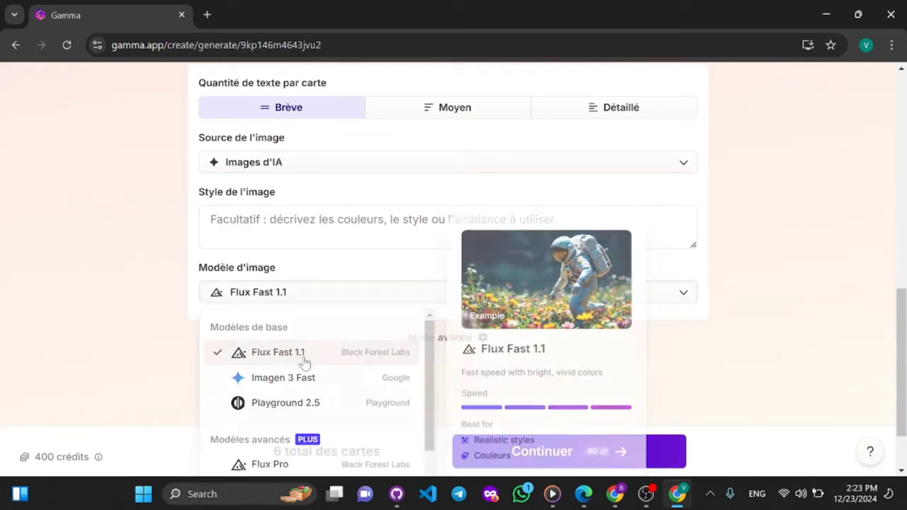
pyautogui.click(317, 300)
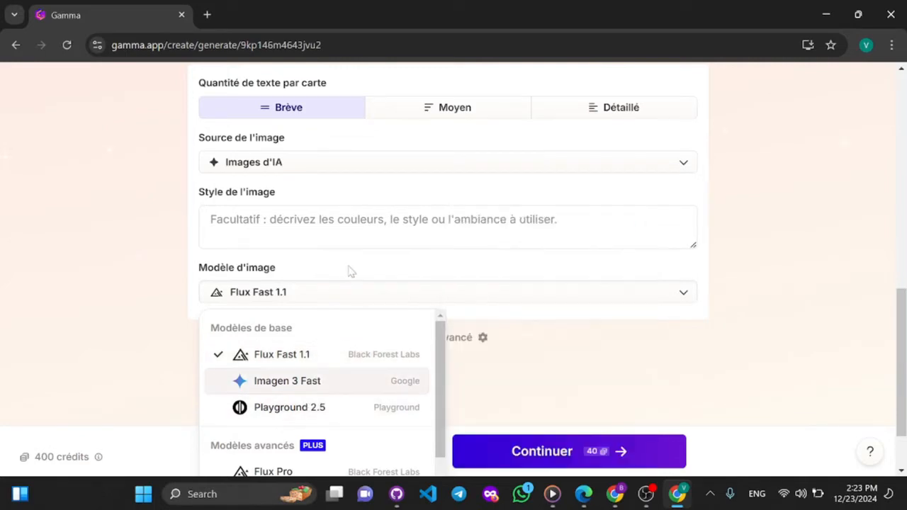
pyautogui.click(348, 272)
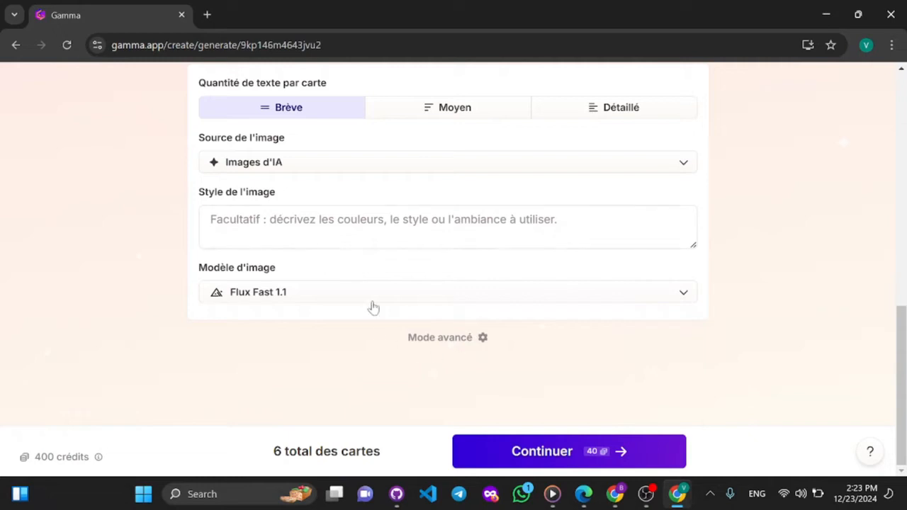
# - Switch to the advanced mode and set the target audience with the Étudiants suggestion, students aged 13 to 18
pyautogui.click(432, 343)
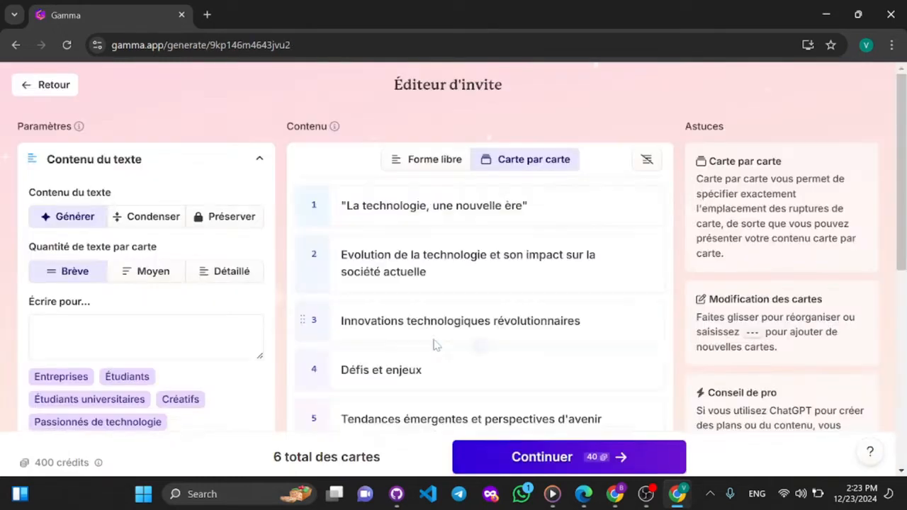
pyautogui.scroll(-2, 180, 275)
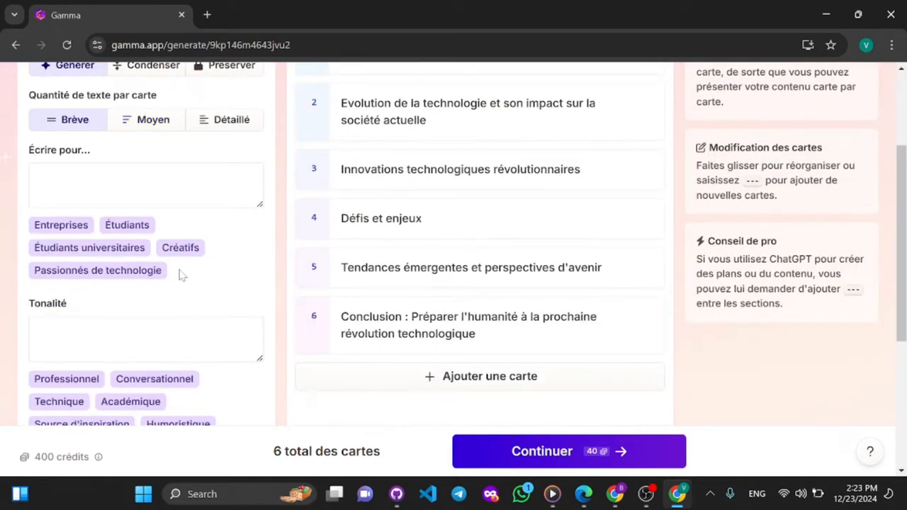
pyautogui.scroll(2, 182, 275)
pyautogui.scroll(-1, 182, 275)
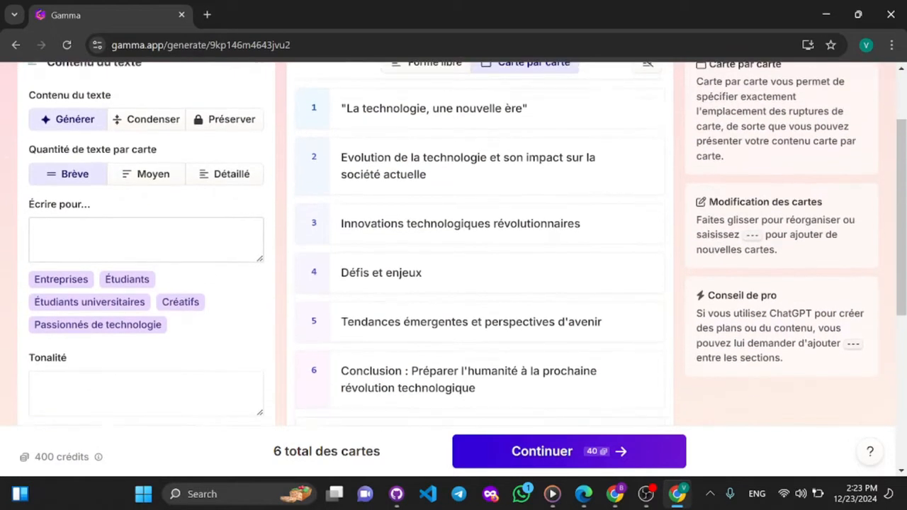
pyautogui.scroll(-2, 71, 296)
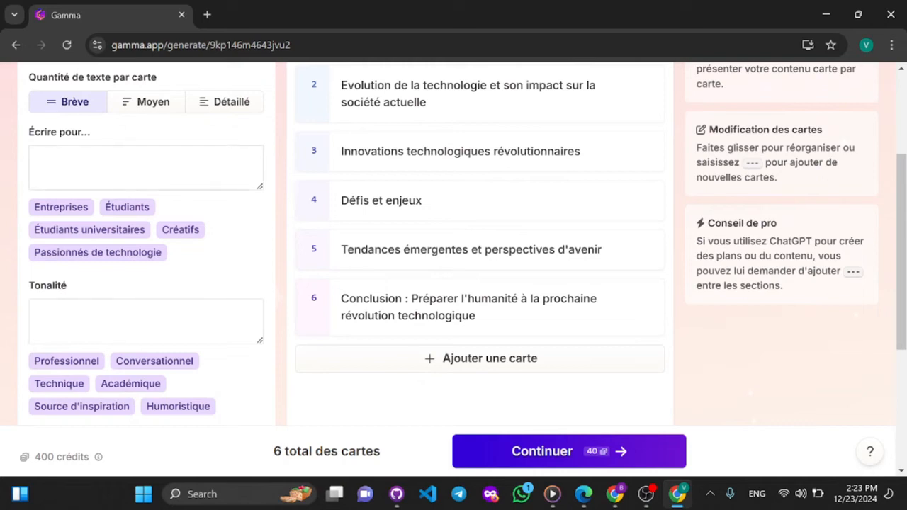
pyautogui.click(127, 207)
pyautogui.click(127, 207)
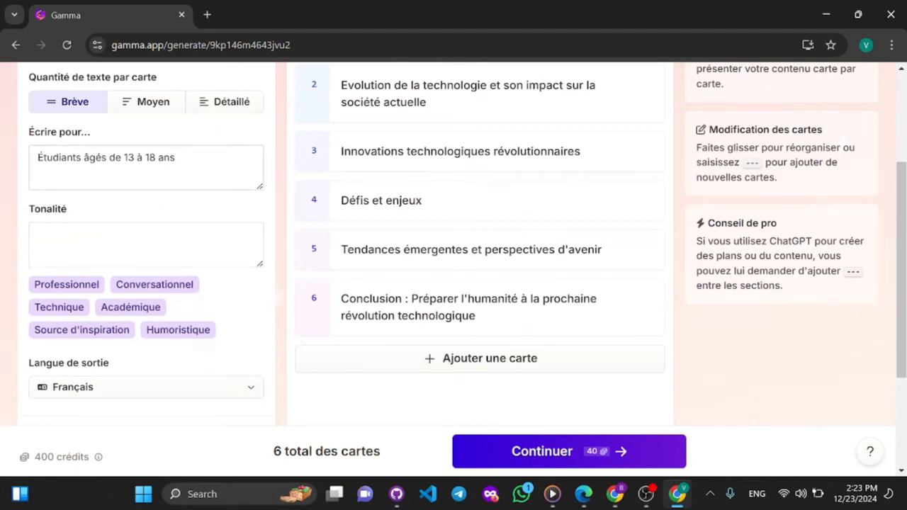
# - Set the tone with the Professionnel suggestion, for clear and convincing writing suited to a professional context
pyautogui.scroll(-1, 80, 241)
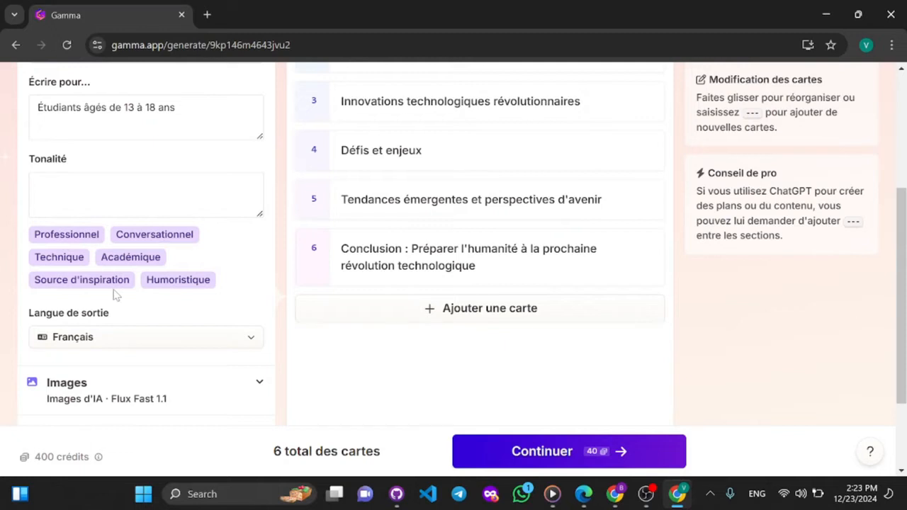
pyautogui.click(60, 236)
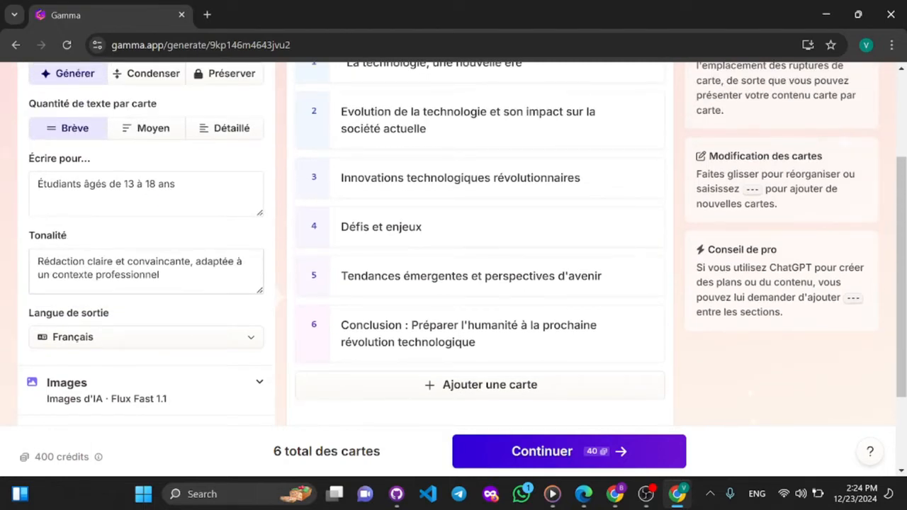
pyautogui.moveTo(37, 261); pyautogui.dragTo(160, 275)
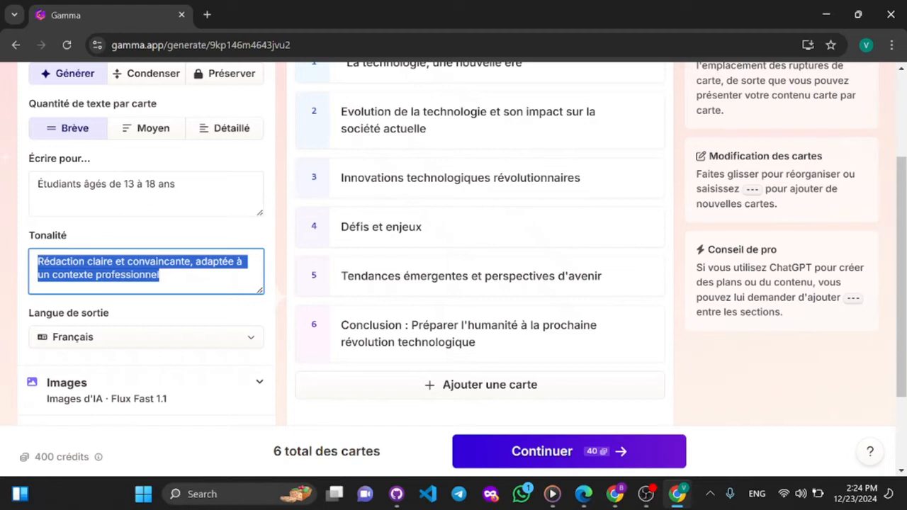
pyautogui.click(161, 275)
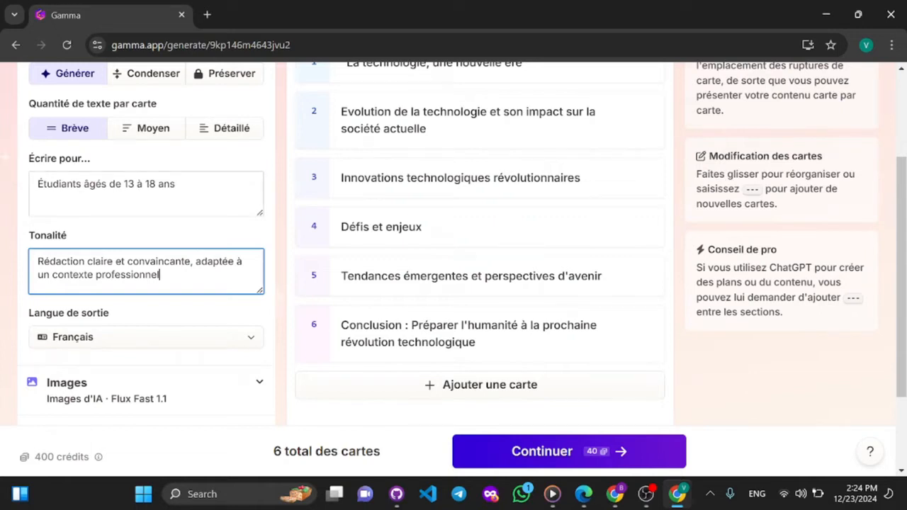
# - Clear the target audience description from the text content settings
pyautogui.click(134, 186)
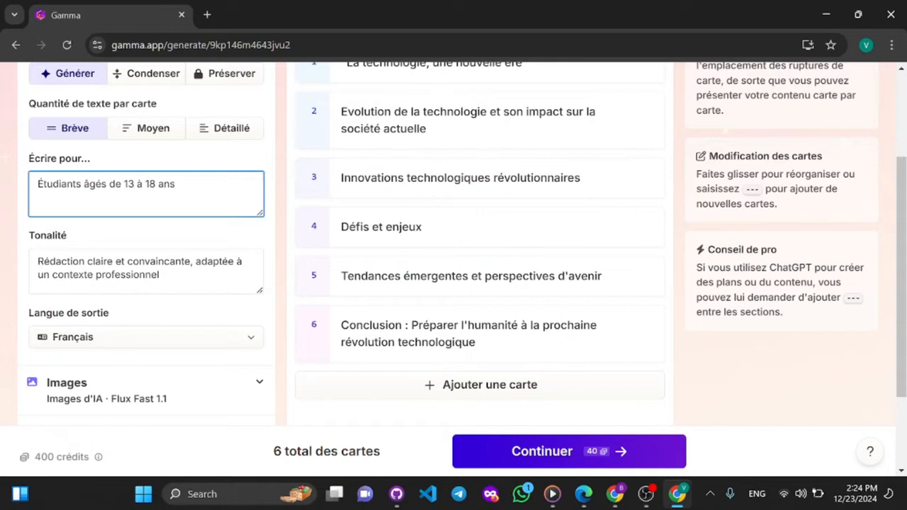
pyautogui.press('BackSpace')
pyautogui.moveTo(170, 184); pyautogui.dragTo(28, 160)
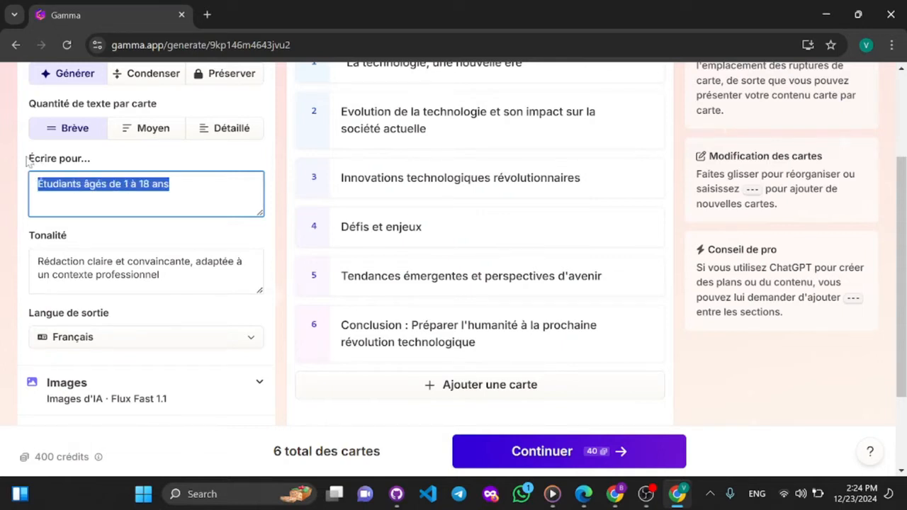
pyautogui.press('BackSpace')
# - Look through the prompt editor's language, image and format settings and the outline of cards
pyautogui.scroll(-1, 28, 160)
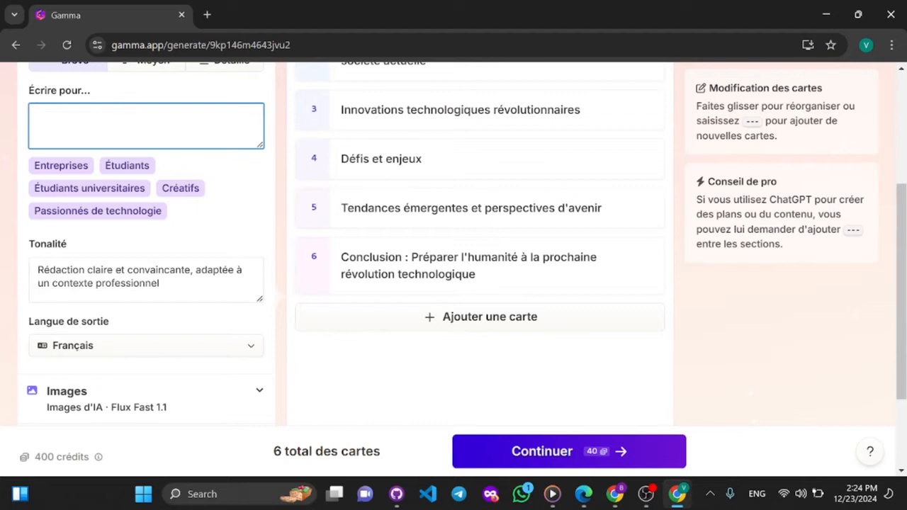
pyautogui.scroll(-1, 163, 241)
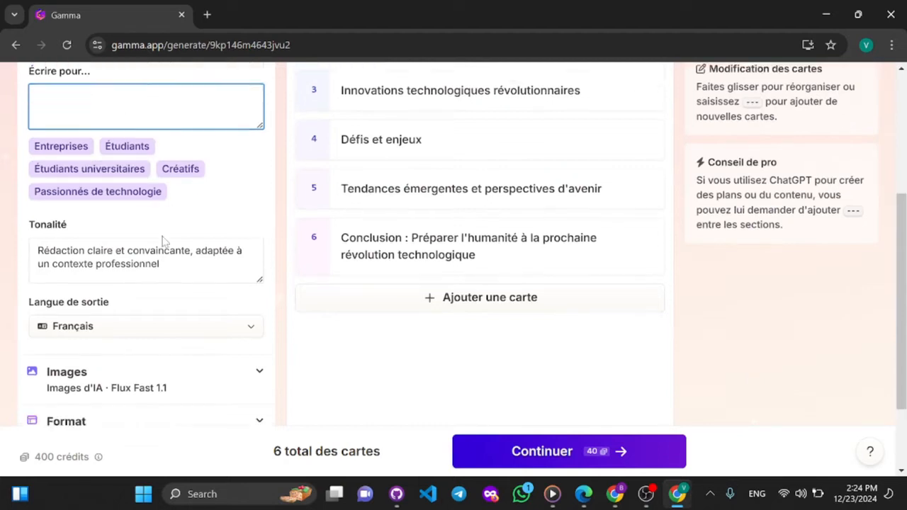
pyautogui.scroll(-1, 107, 347)
pyautogui.scroll(-2, 129, 350)
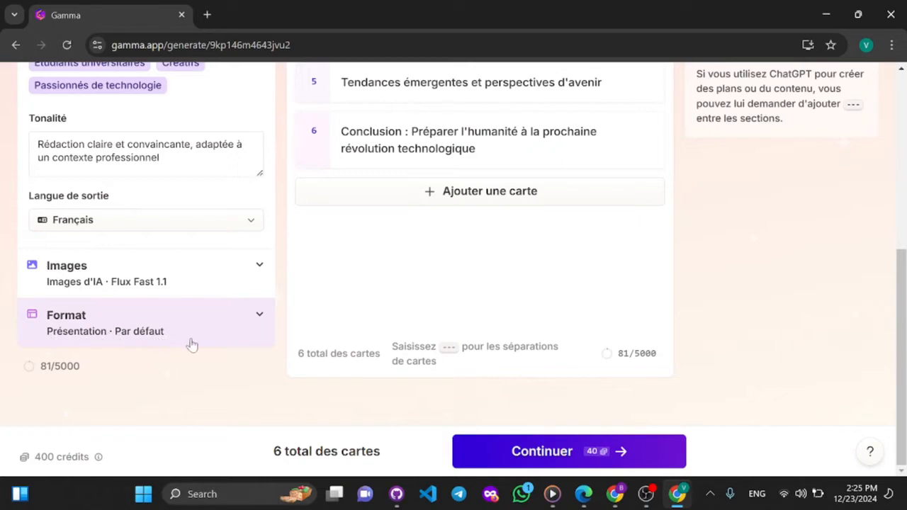
pyautogui.scroll(5, 222, 295)
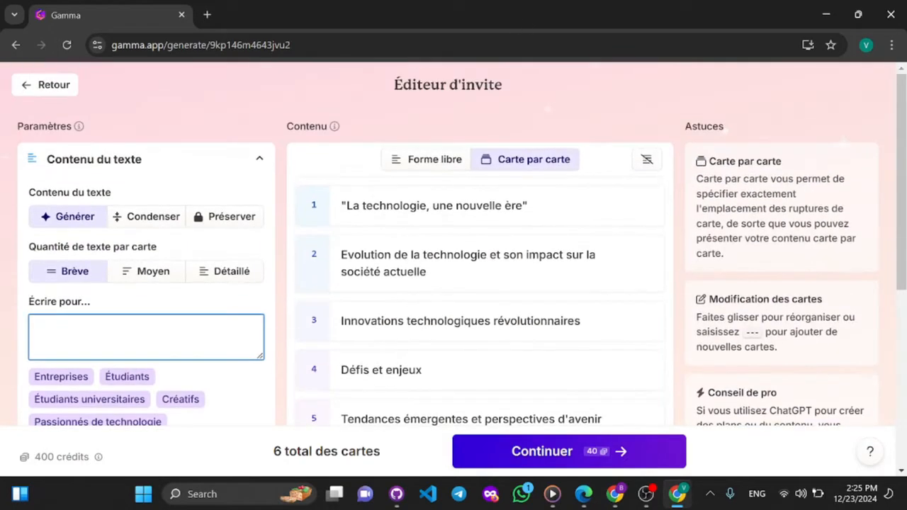
pyautogui.scroll(-3, 482, 368)
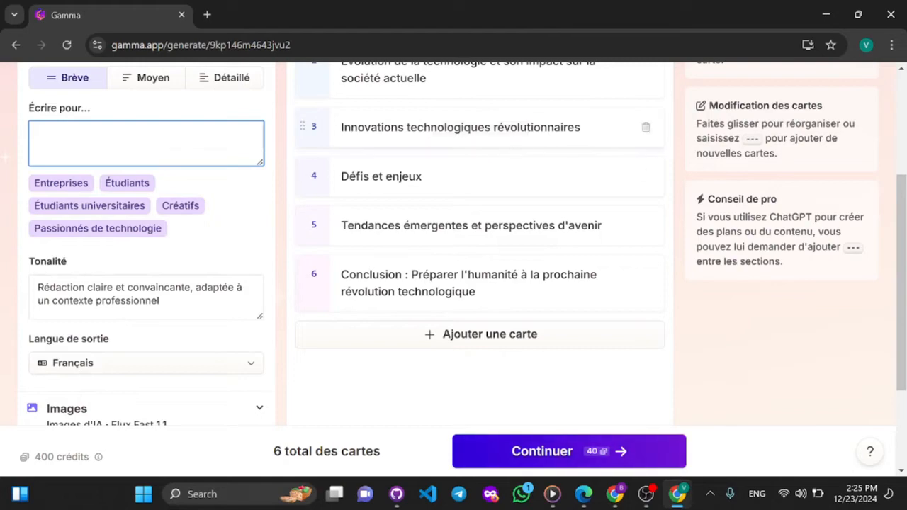
pyautogui.scroll(3, 501, 258)
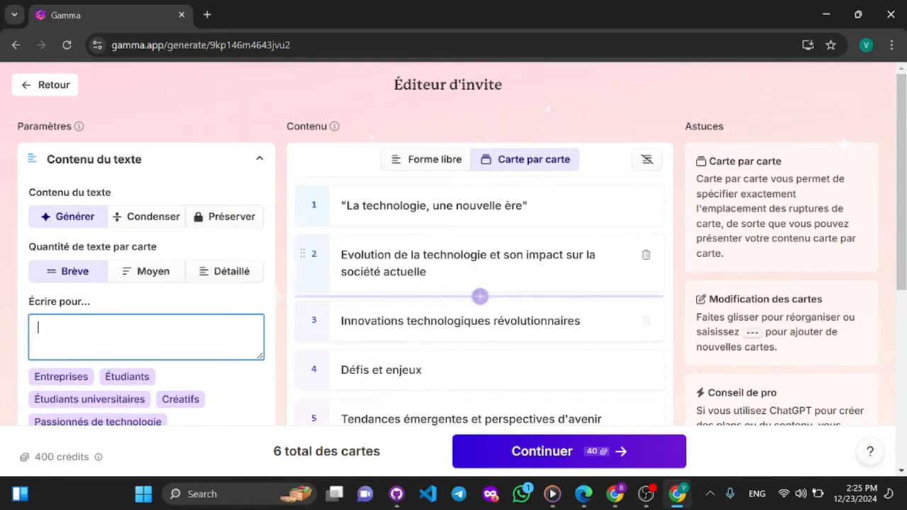
pyautogui.scroll(-5, 480, 284)
pyautogui.scroll(5, 480, 283)
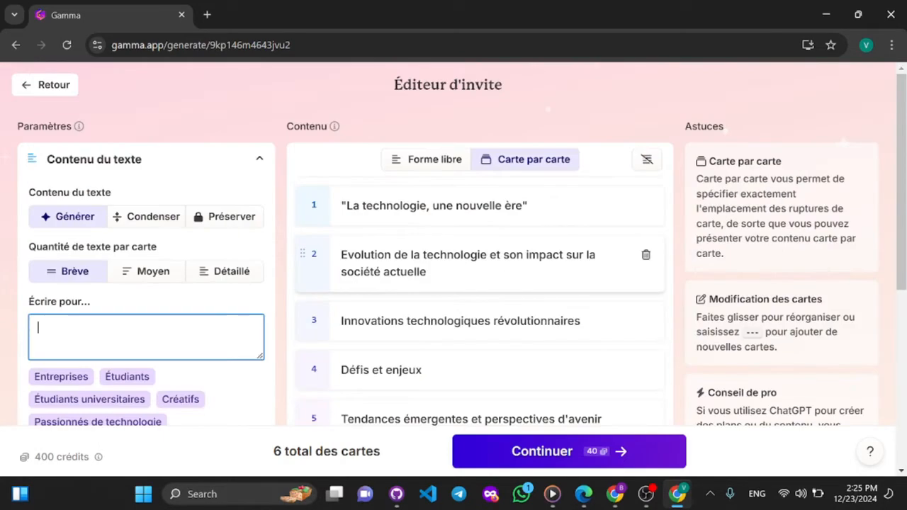
# - Leave the prompt editor and start a new AI creation with the Générer option
pyautogui.click(58, 90)
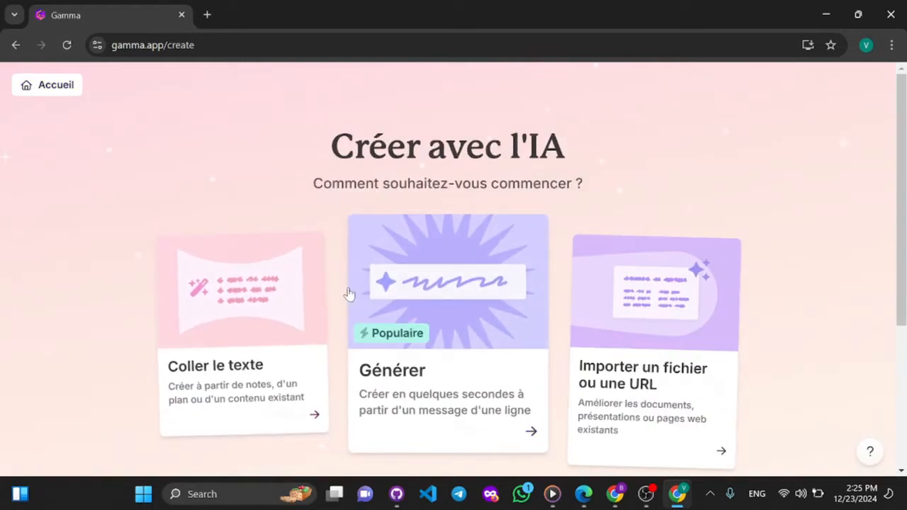
pyautogui.click(482, 370)
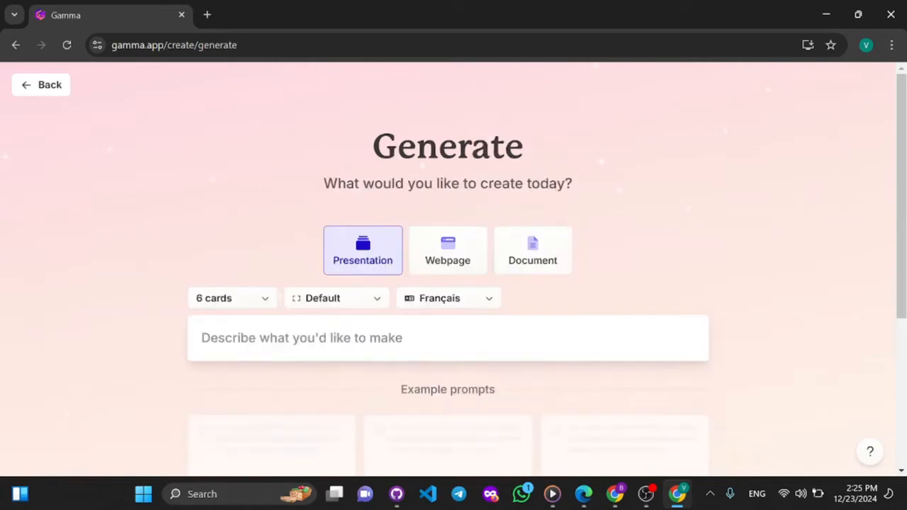
# - Begin the presentation description with "presentation de memoire de soutenance sur le"
pyautogui.scroll(-5, 418, 387)
pyautogui.scroll(4, 419, 387)
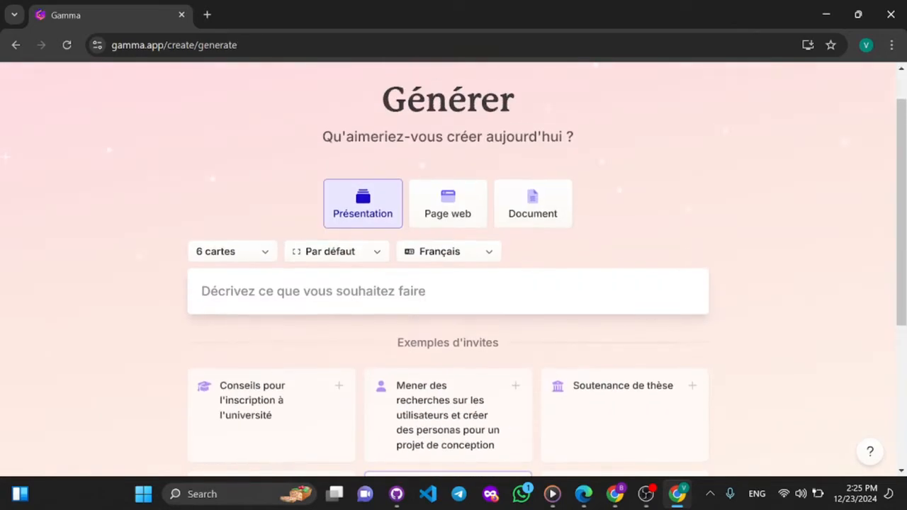
pyautogui.click(425, 292)
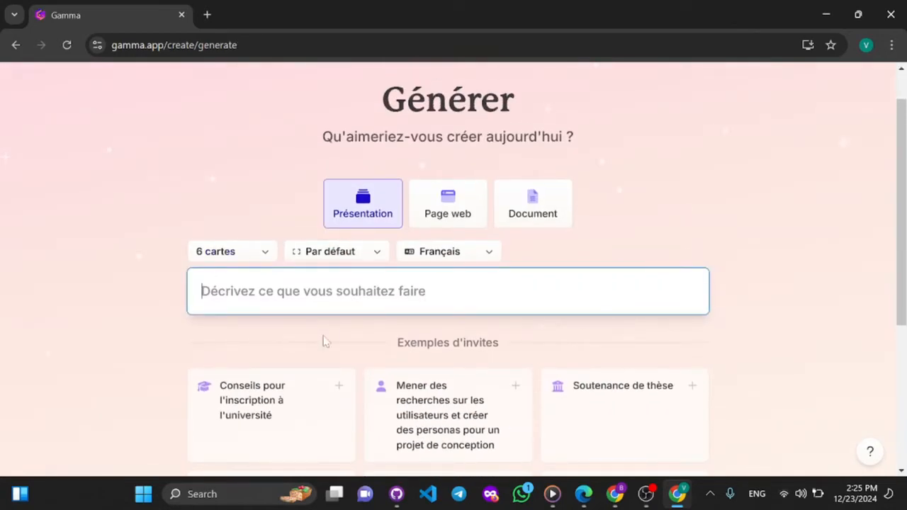
pyautogui.write('presentation ')
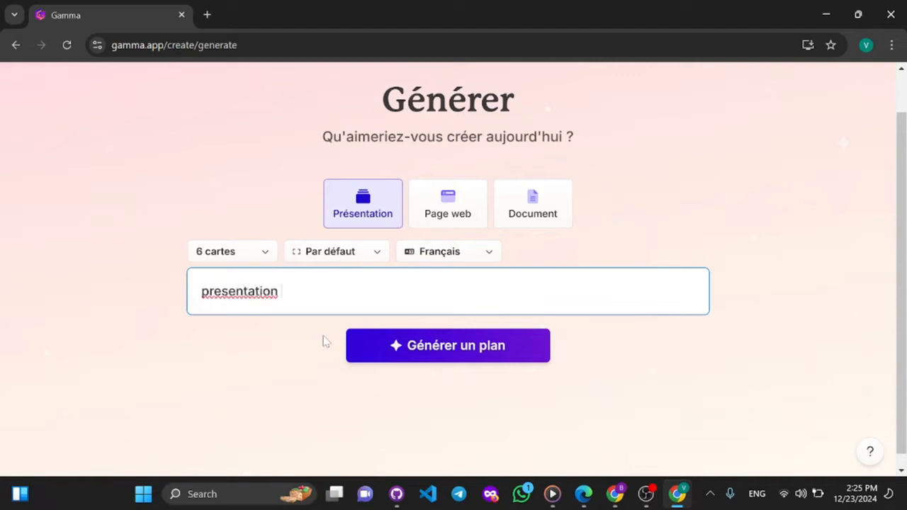
pyautogui.write('de theme de memoire de soutenance sur le')
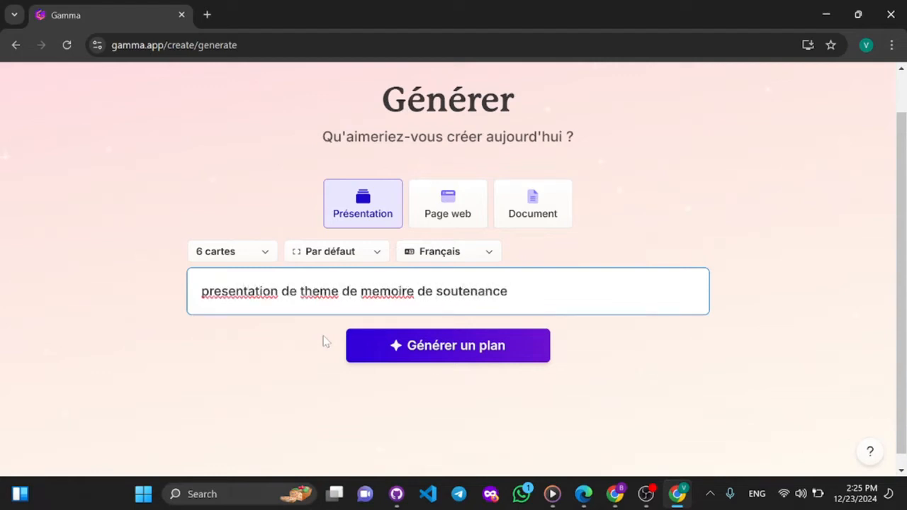
pyautogui.click(343, 291)
pyautogui.press('BackSpace')
pyautogui.press('BackSpace')
pyautogui.press('BackSpace')
pyautogui.press('BackSpace')
pyautogui.press('BackSpace')
pyautogui.press('BackSpace')
pyautogui.press('BackSpace')
pyautogui.press('BackSpace')
pyautogui.press('BackSpace')
pyautogui.press('BackSpace')
pyautogui.press('End')
# - Complete the description with theme: "La technologie, une nouvelle ere" and generate the outline
pyautogui.write('theme: "L')
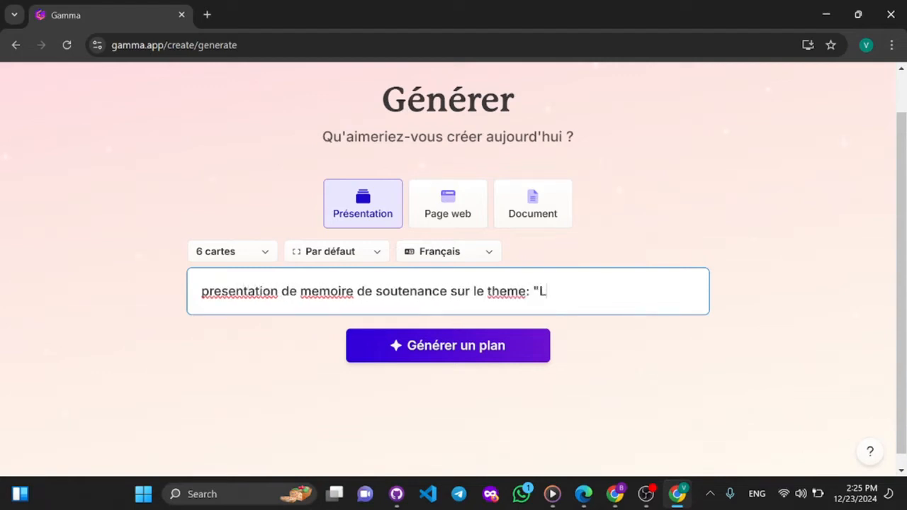
pyautogui.write('a technoli')
pyautogui.click(901, 331)
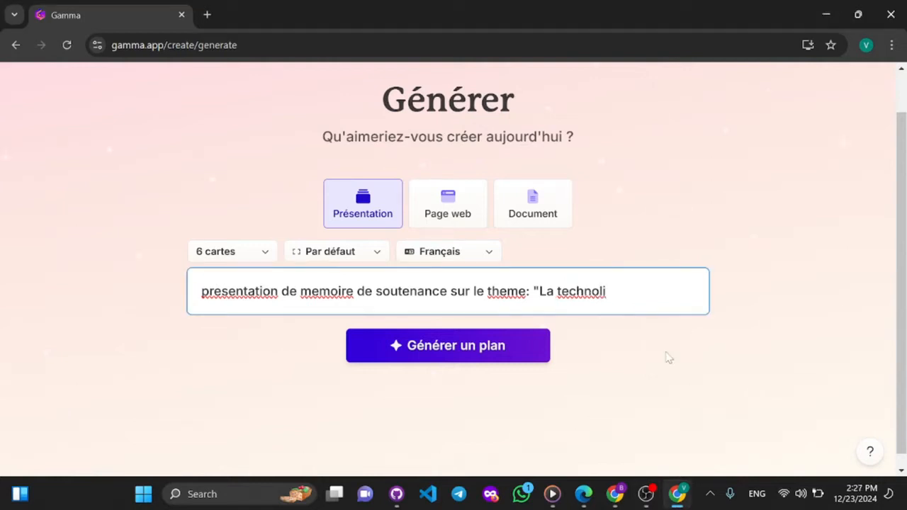
pyautogui.press('BackSpace')
pyautogui.write('ogie, une nouvelle ere"')
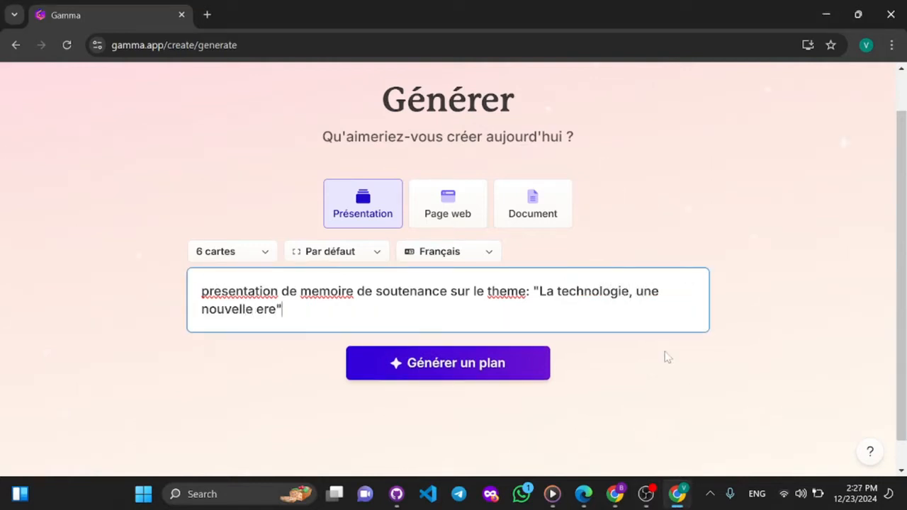
pyautogui.click(450, 366)
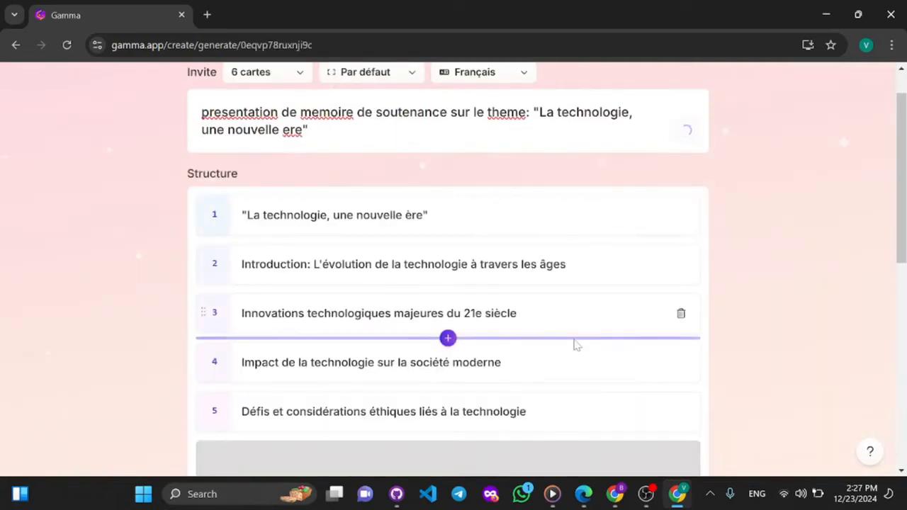
# - Set the amount of text per card to Brève and continue to the theme selection
pyautogui.scroll(-6, 576, 344)
pyautogui.scroll(1, 576, 345)
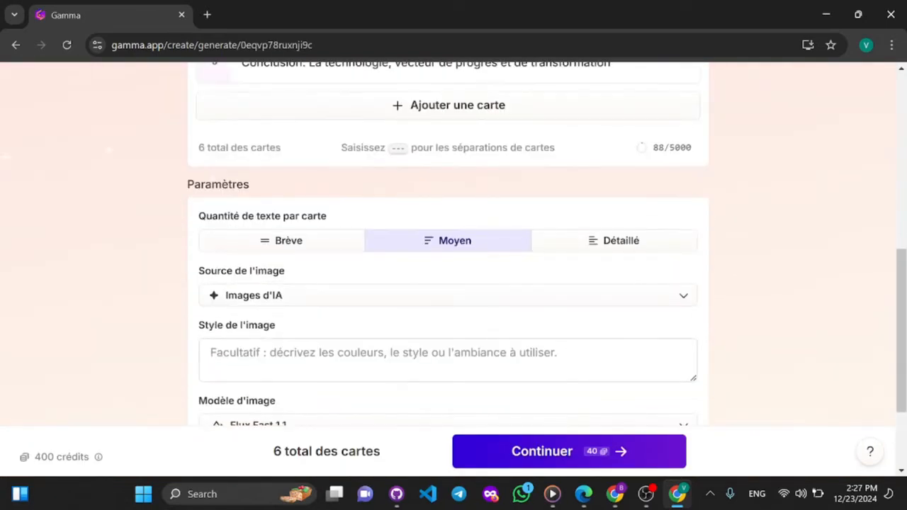
pyautogui.click(325, 245)
pyautogui.scroll(-2, 373, 258)
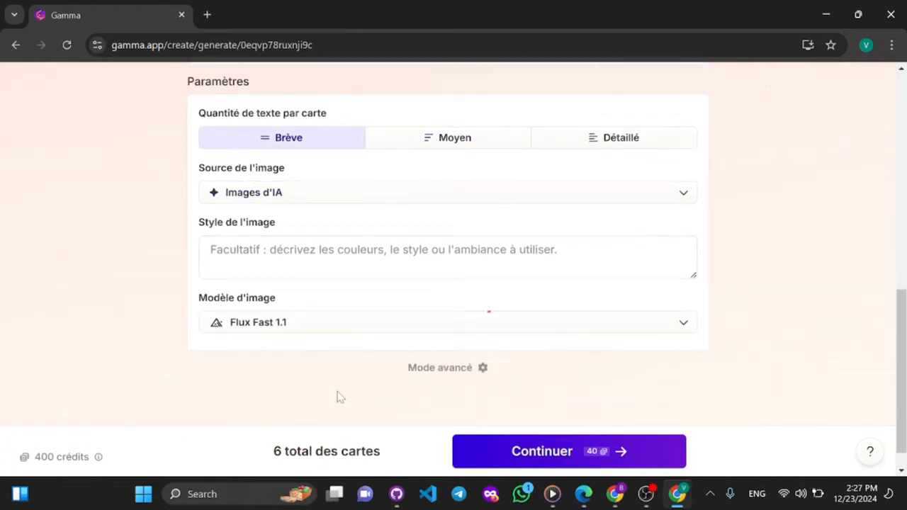
pyautogui.click(515, 452)
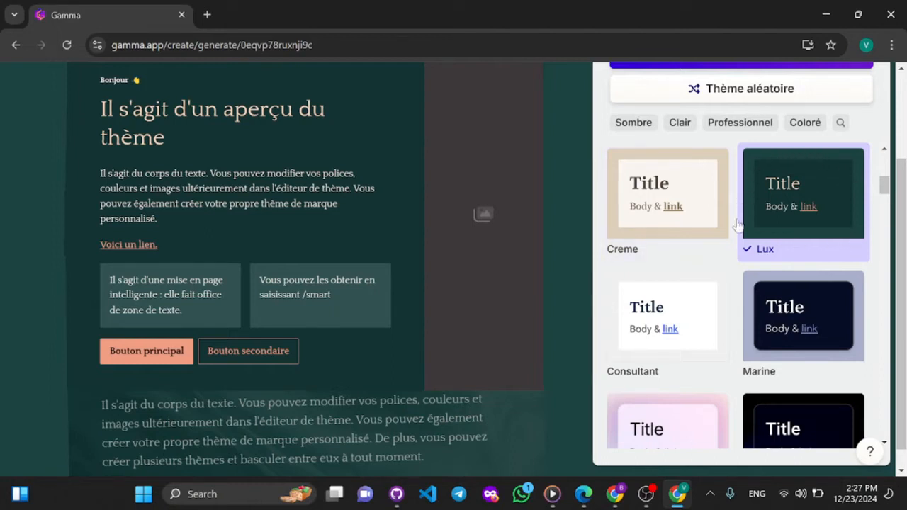
# - Look through the full gallery of available presentation themes
pyautogui.scroll(-9, 730, 337)
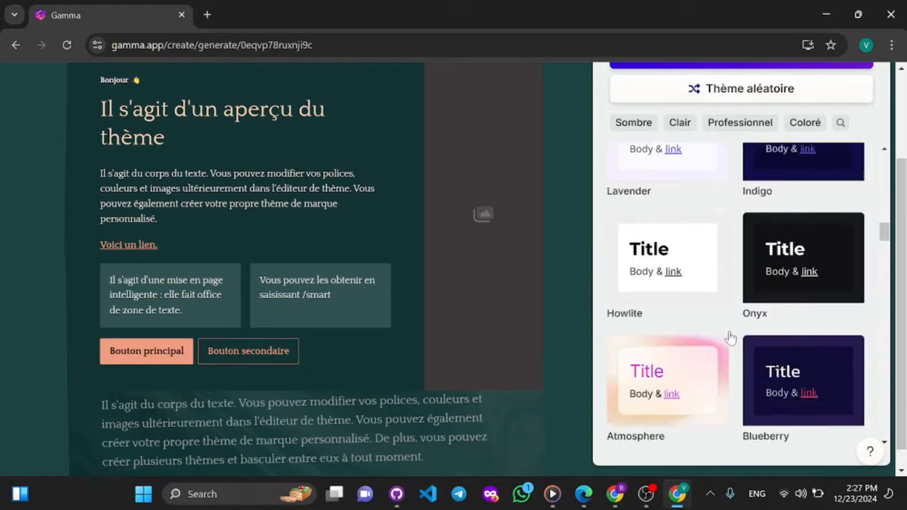
pyautogui.scroll(-10, 730, 338)
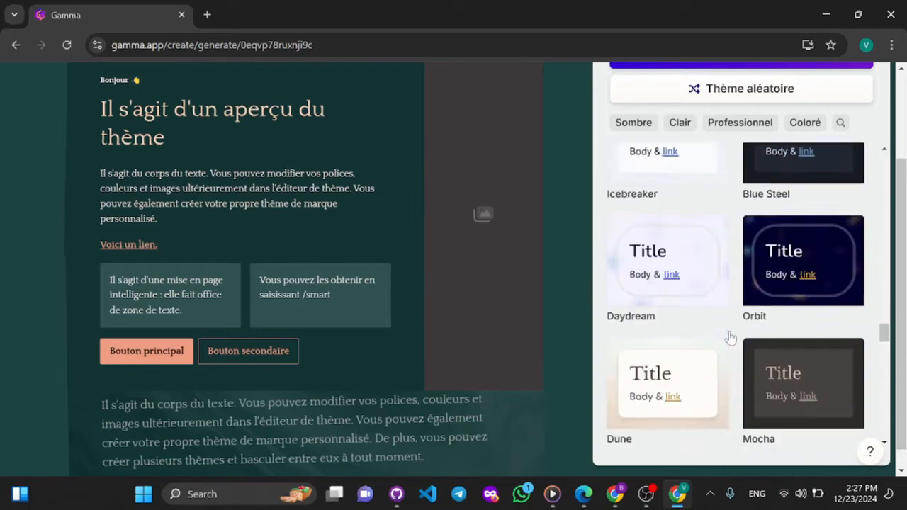
pyautogui.scroll(-10, 730, 338)
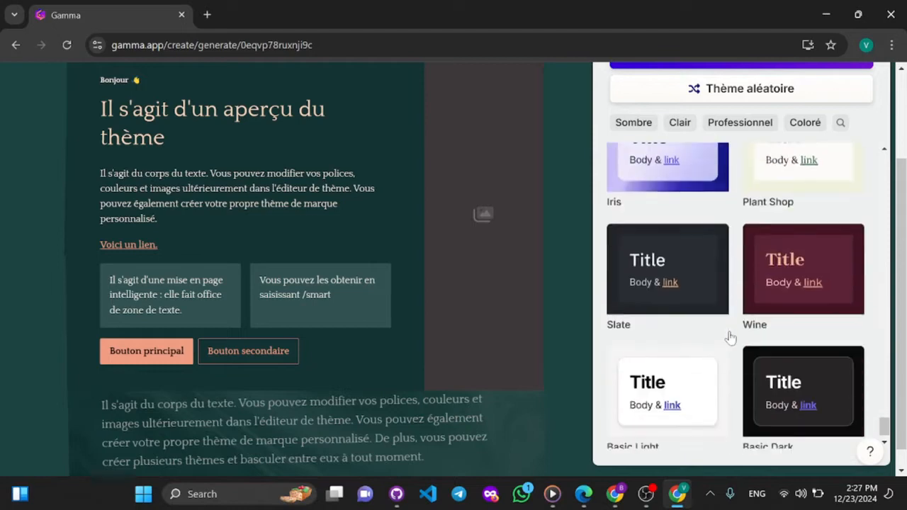
pyautogui.scroll(-1, 730, 337)
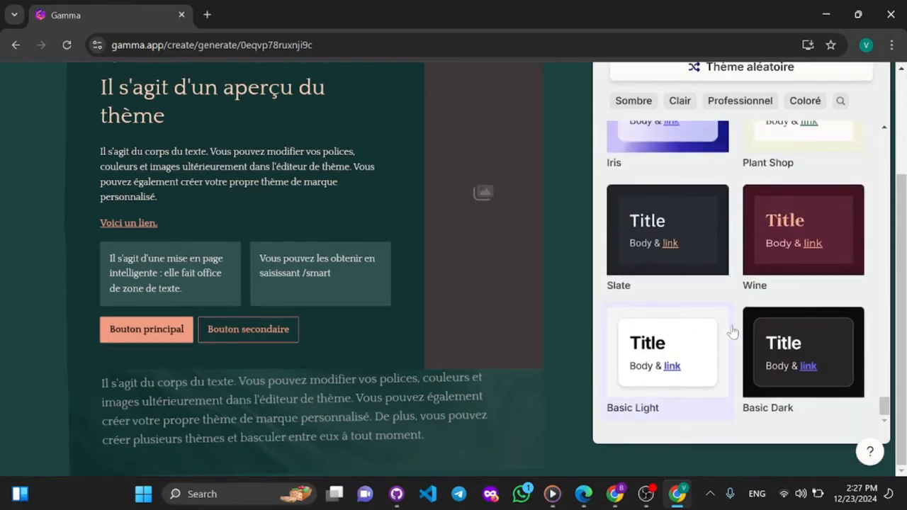
pyautogui.scroll(10, 747, 276)
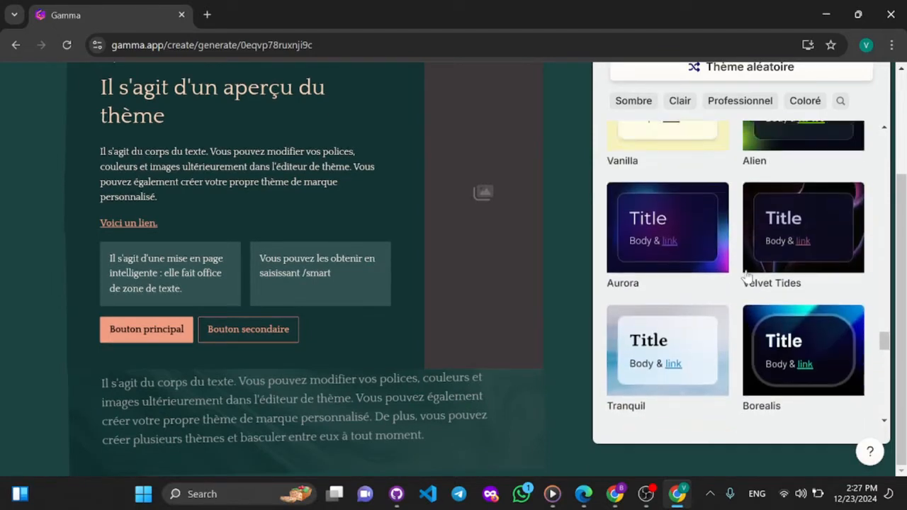
pyautogui.scroll(5, 748, 276)
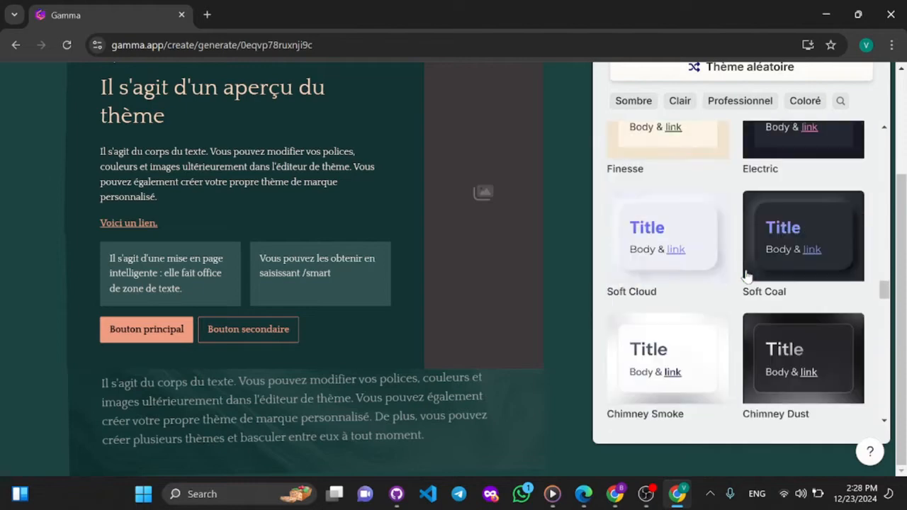
pyautogui.scroll(8, 747, 276)
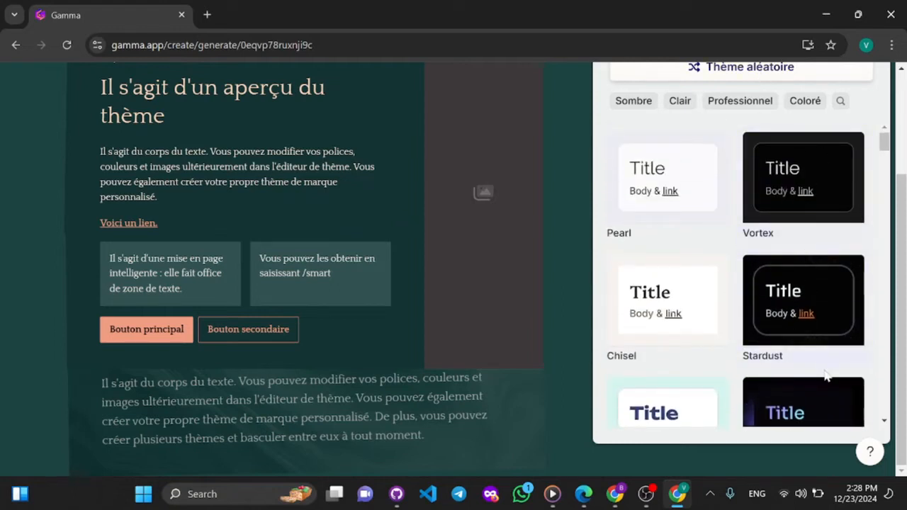
pyautogui.scroll(-20, 804, 310)
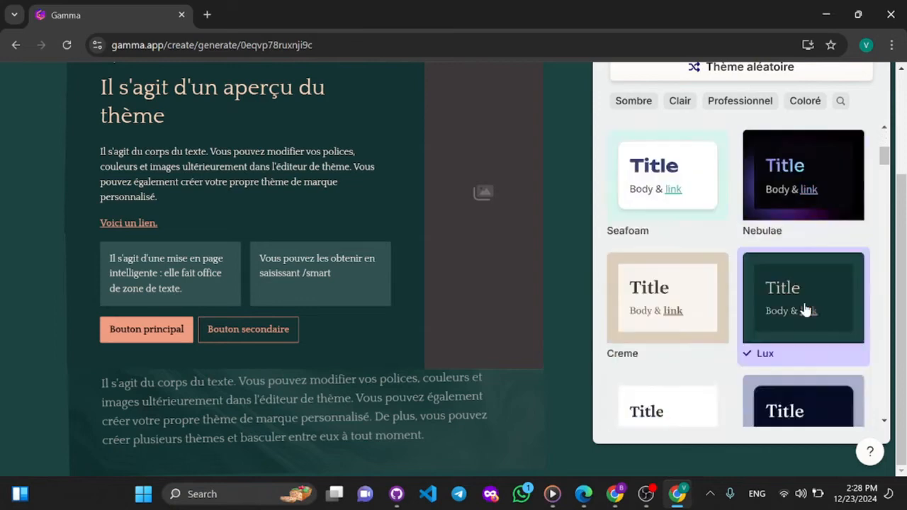
pyautogui.scroll(-3, 804, 310)
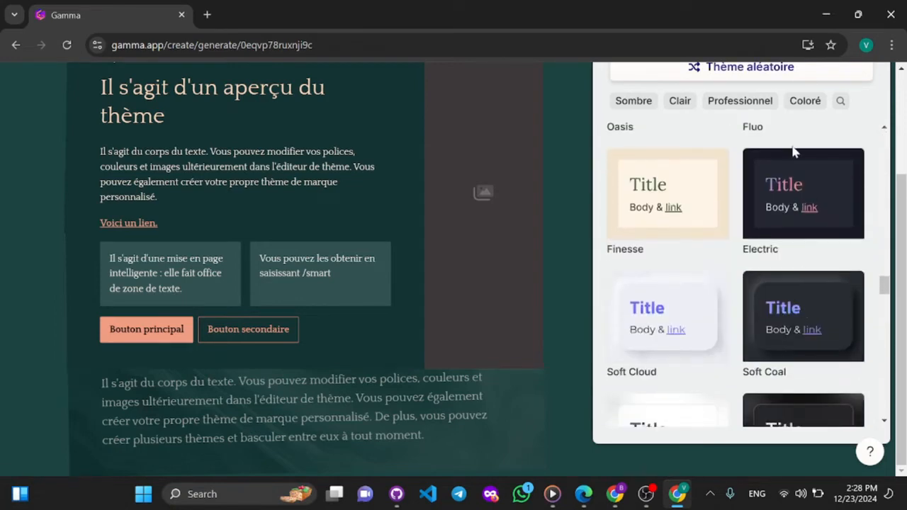
pyautogui.scroll(-12, 803, 273)
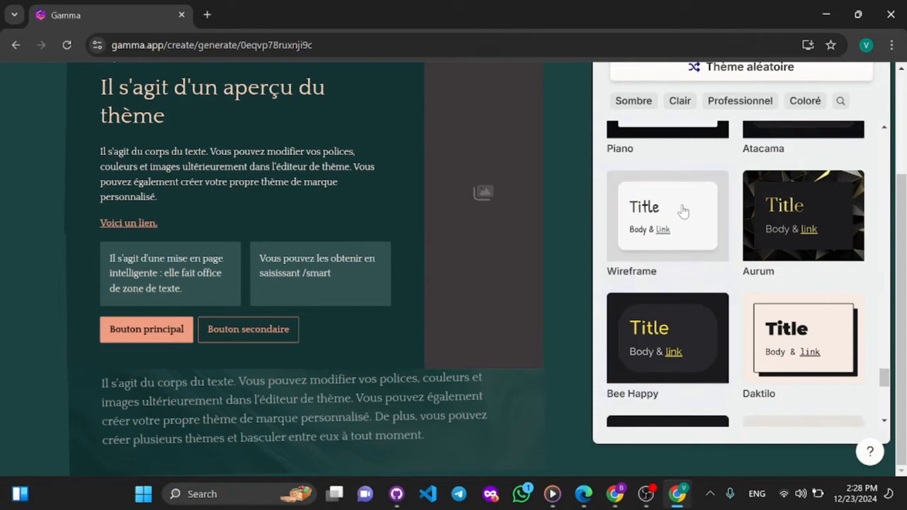
pyautogui.scroll(20, 718, 188)
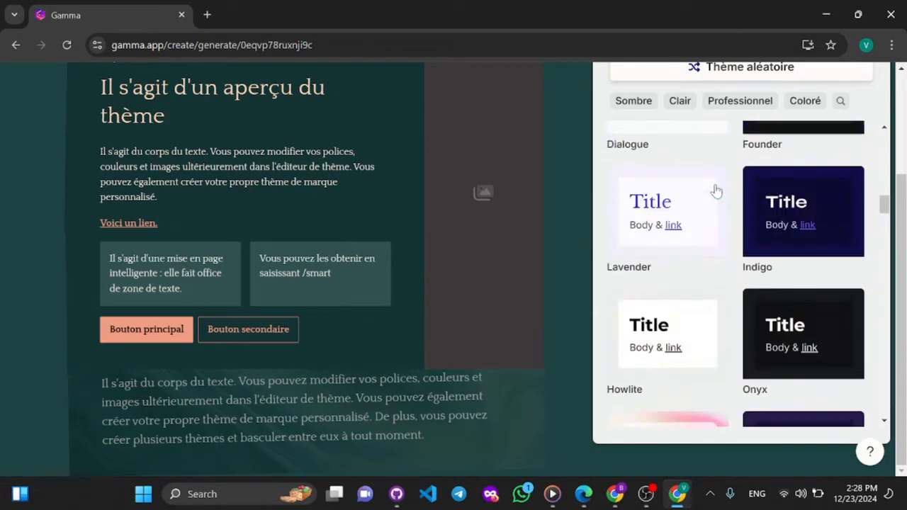
pyautogui.scroll(10, 718, 188)
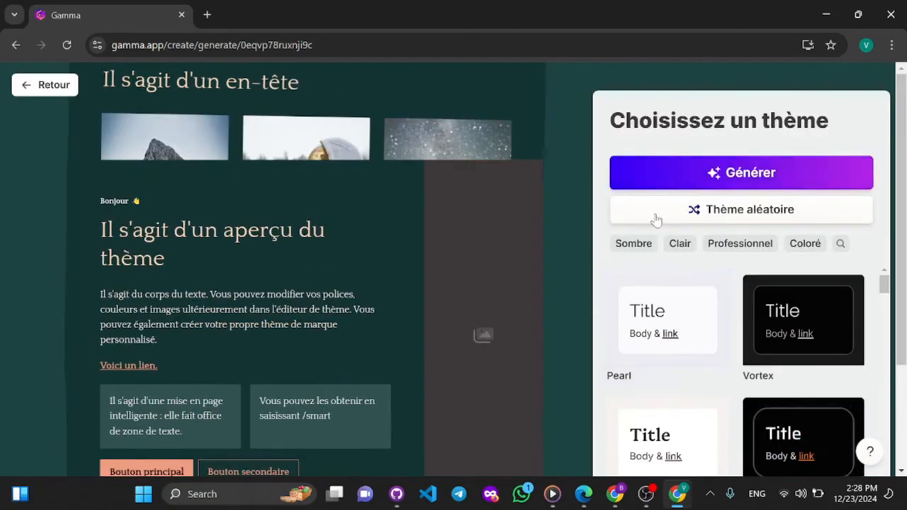
# - Filter the theme gallery by Sombre and browse the dark themes
pyautogui.click(633, 245)
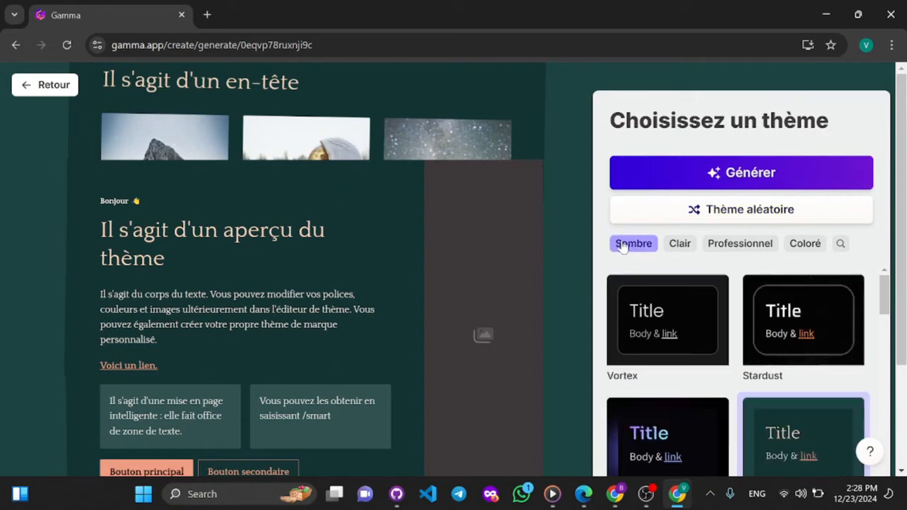
pyautogui.scroll(-15, 707, 376)
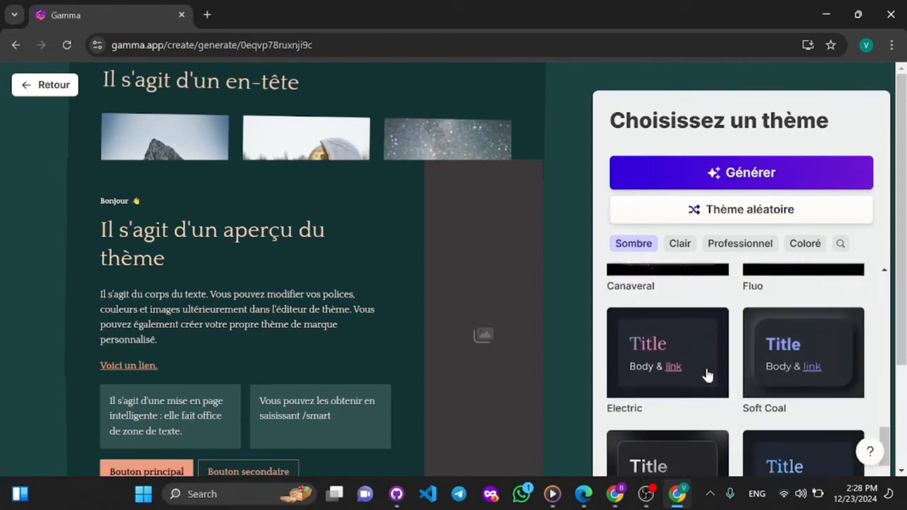
pyautogui.scroll(-5, 707, 376)
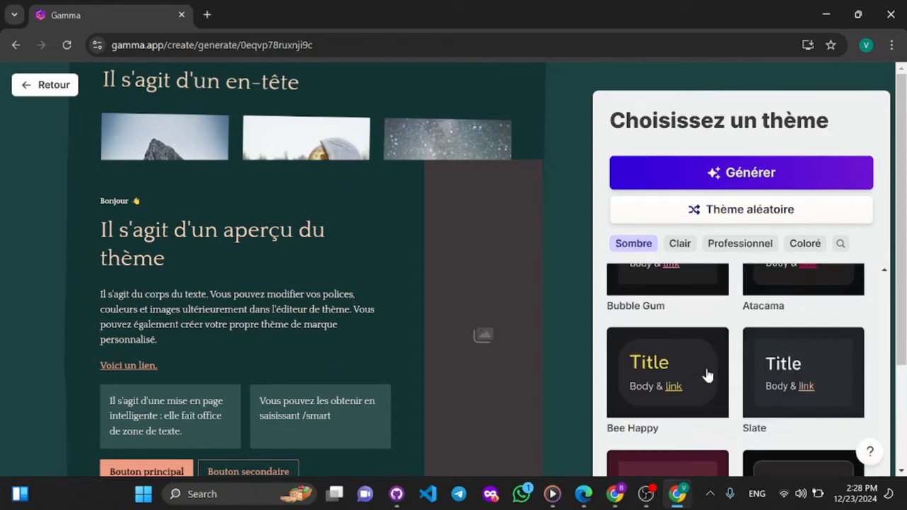
# - Filter the theme gallery by Clair, remove the Sombre filter, and browse the light themes
pyautogui.click(680, 244)
pyautogui.scroll(10, 698, 356)
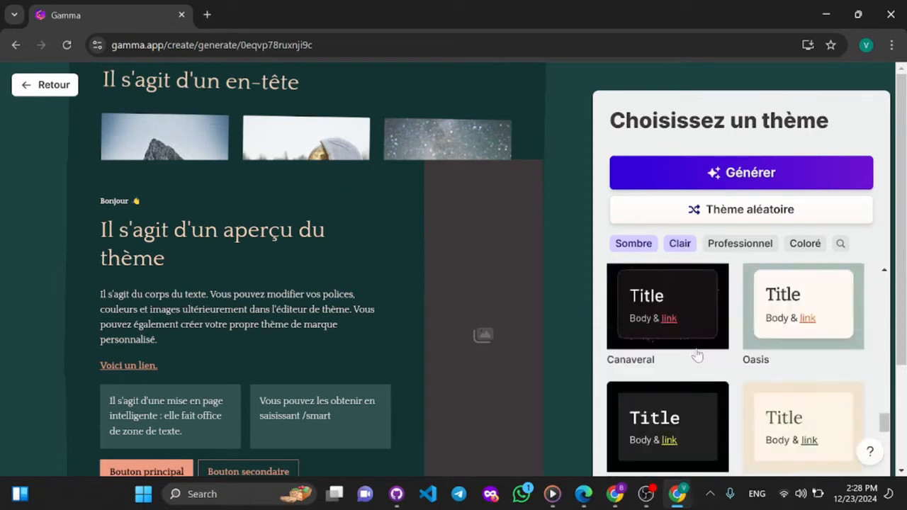
pyautogui.scroll(10, 697, 356)
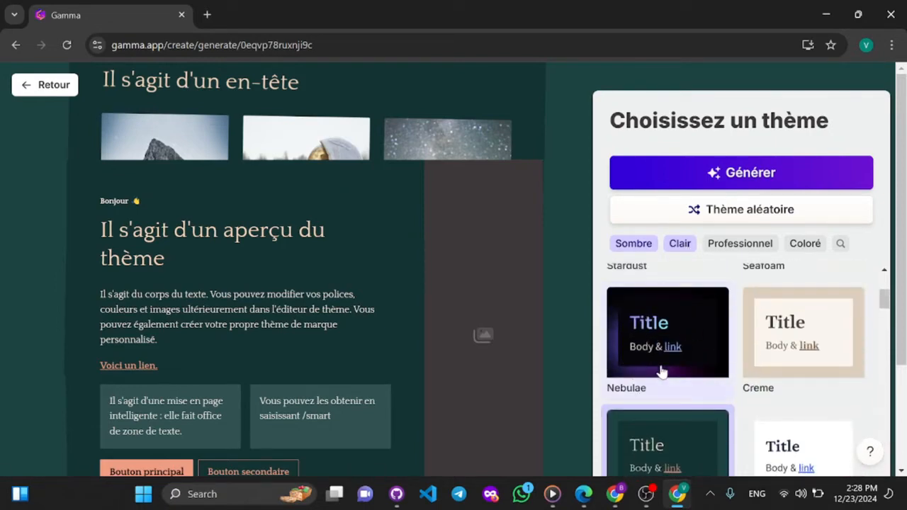
pyautogui.click(635, 248)
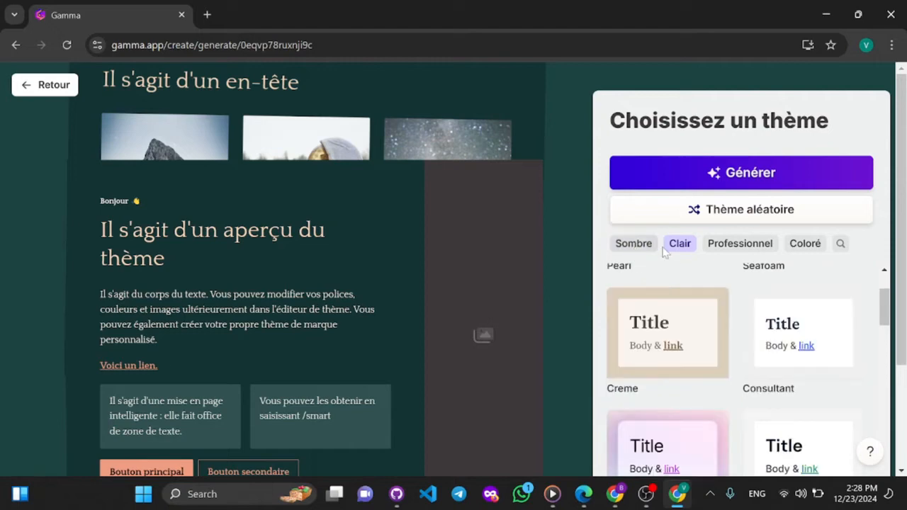
pyautogui.scroll(-5, 683, 394)
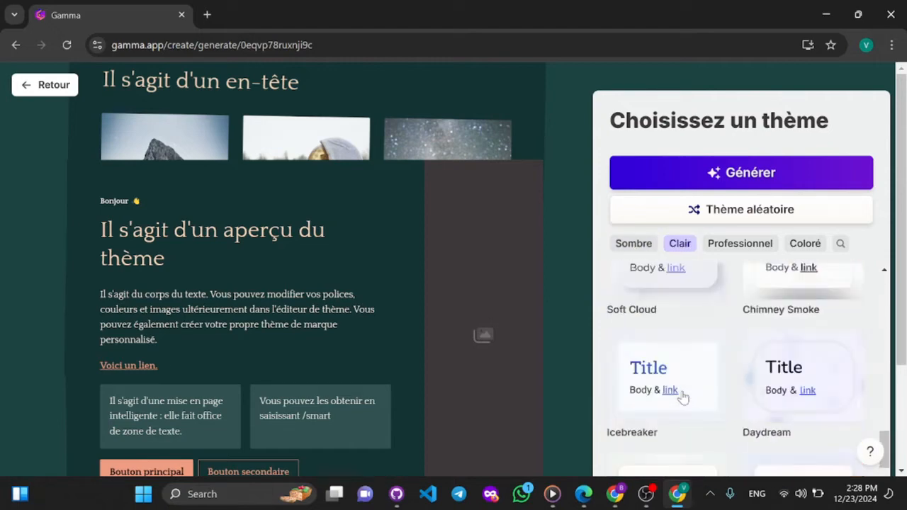
pyautogui.scroll(-5, 683, 397)
pyautogui.scroll(10, 683, 397)
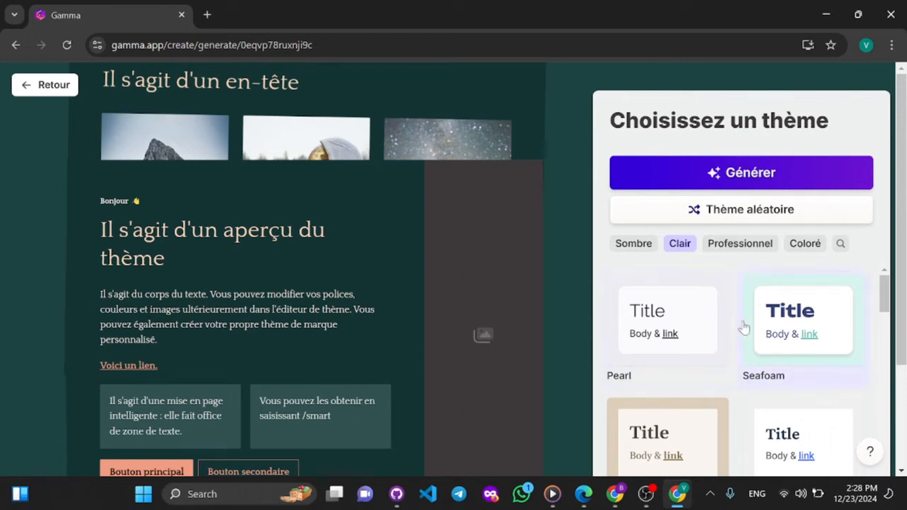
# - Browse the light themes with the Professionnel filter added, and replace that filter with Coloré
pyautogui.click(728, 246)
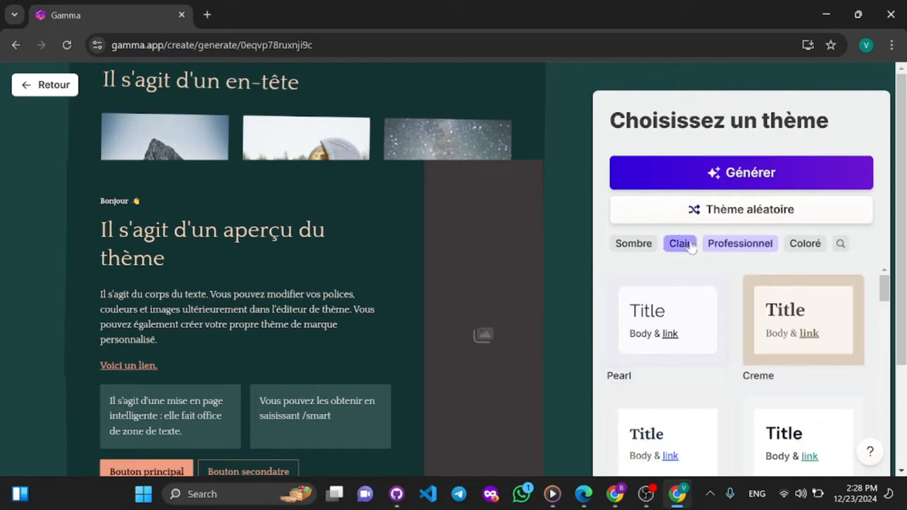
pyautogui.scroll(-5, 706, 348)
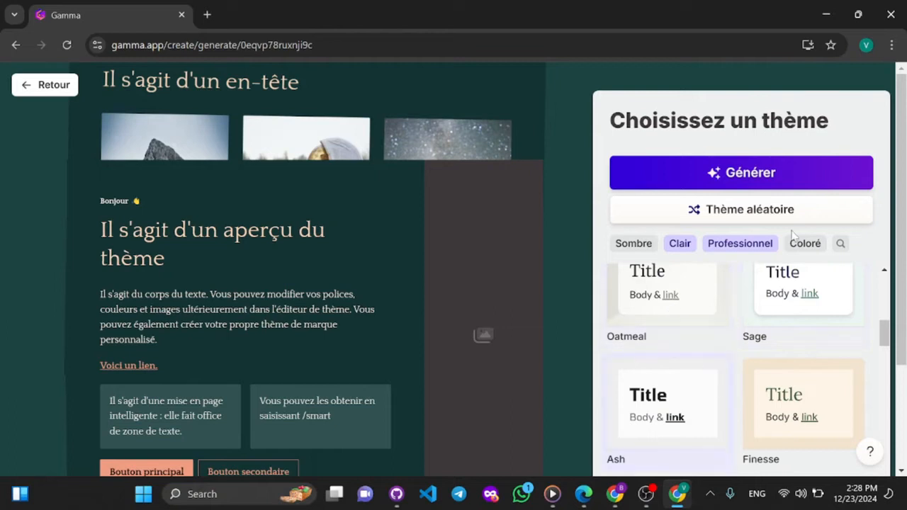
pyautogui.click(756, 245)
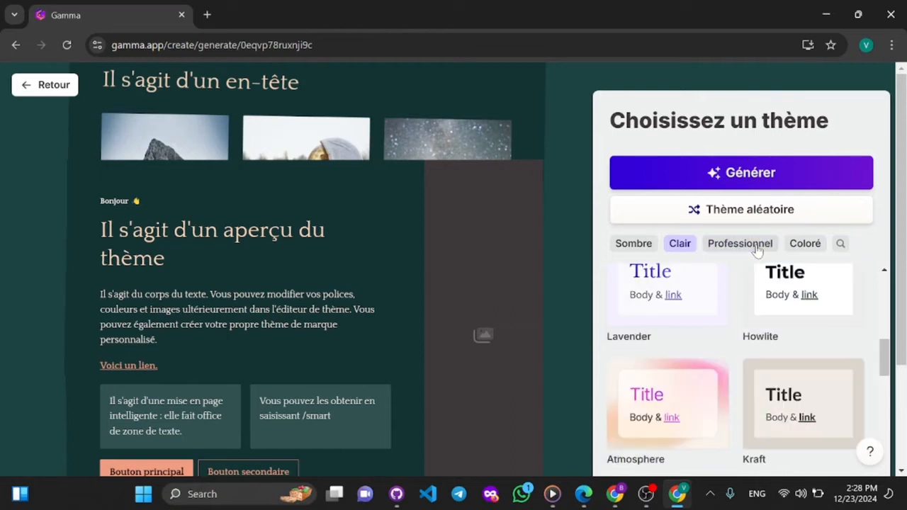
pyautogui.click(810, 248)
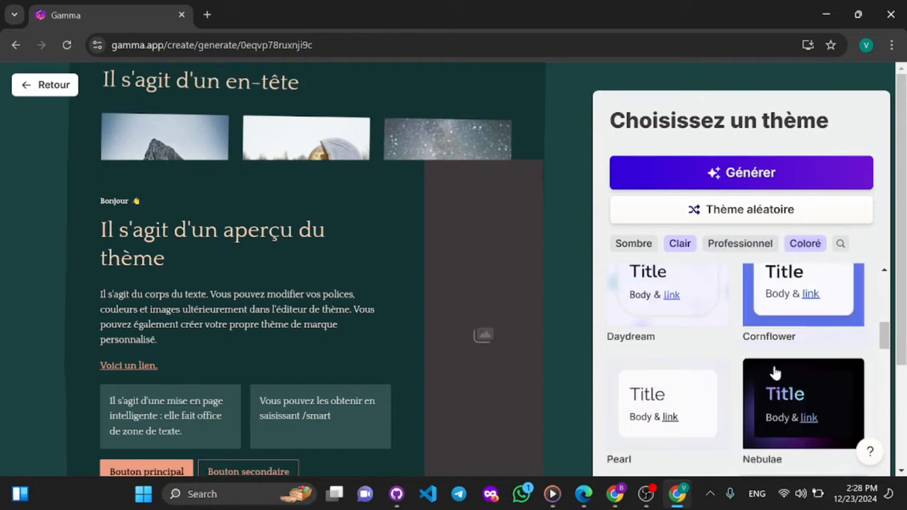
# - Browse the themes matching the Clair and Coloré filters
pyautogui.scroll(8, 654, 334)
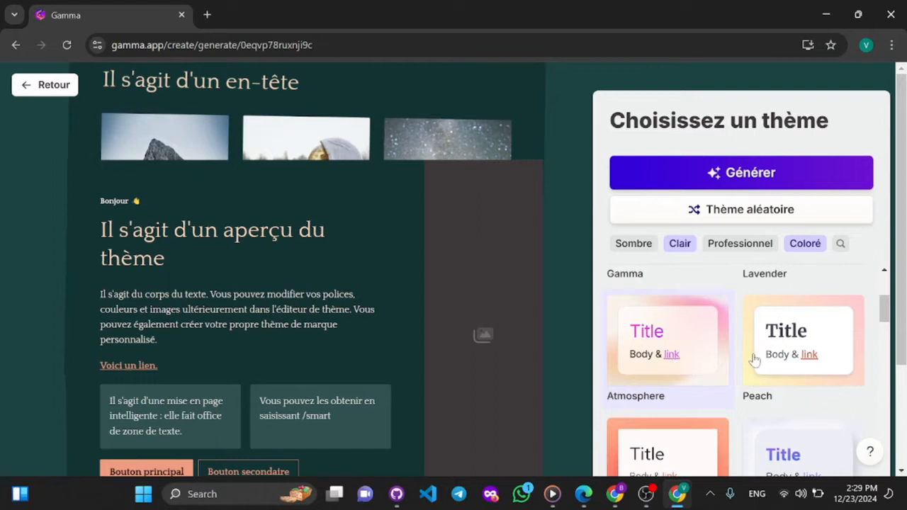
pyautogui.scroll(-2, 806, 347)
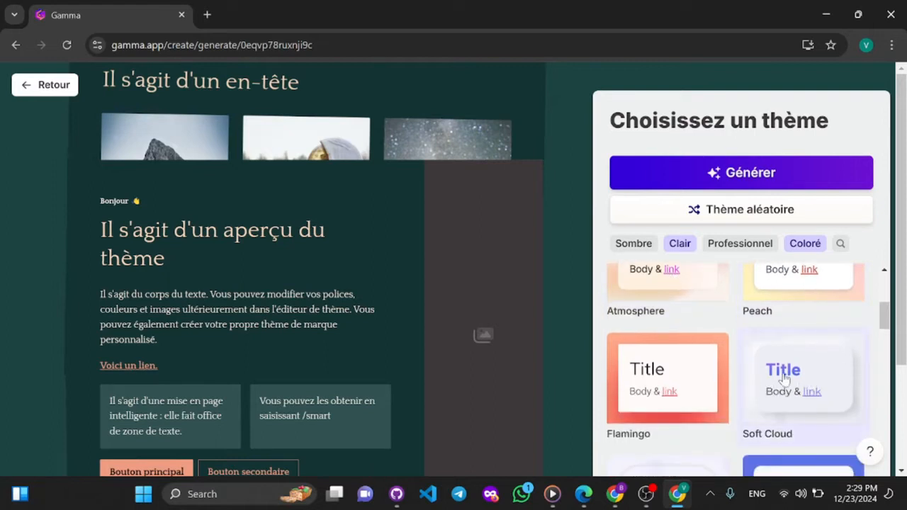
pyautogui.scroll(-1, 783, 376)
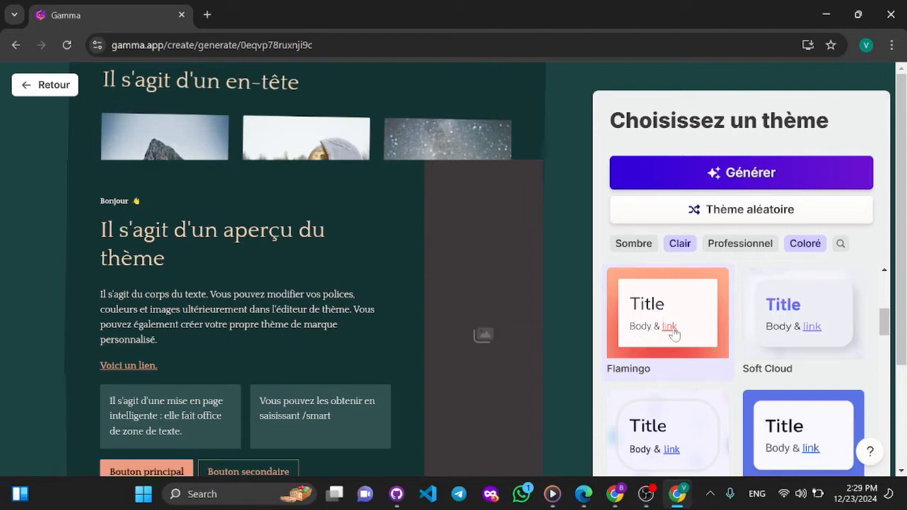
# - Replace the Clair and Coloré theme filters with Sombre and Professionnel
pyautogui.click(801, 244)
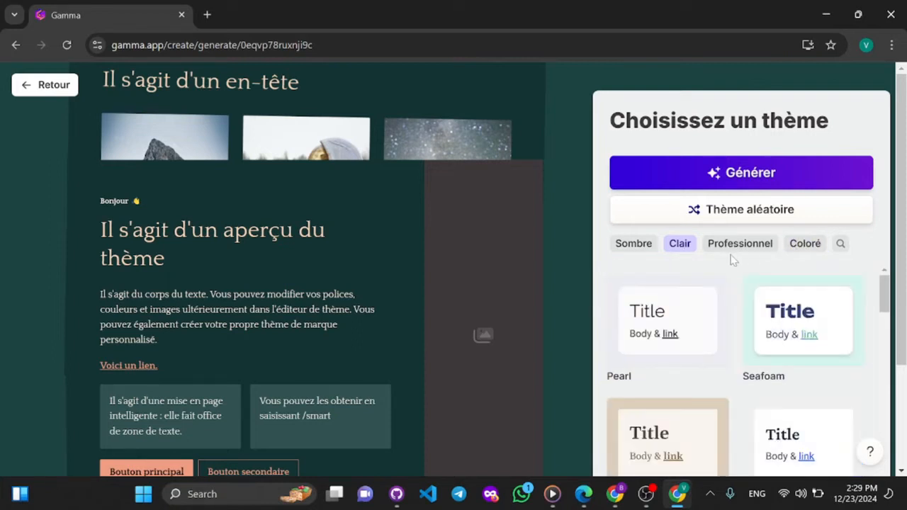
pyautogui.click(624, 245)
pyautogui.click(679, 245)
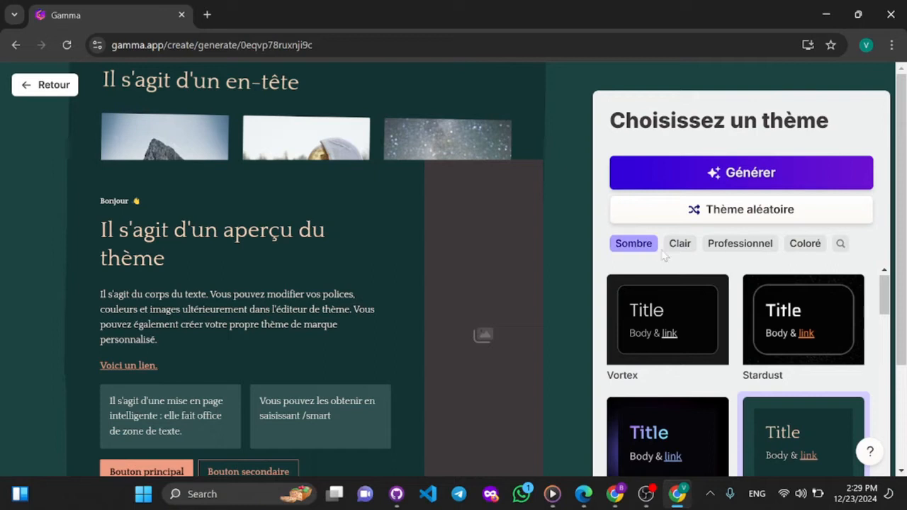
pyautogui.click(742, 245)
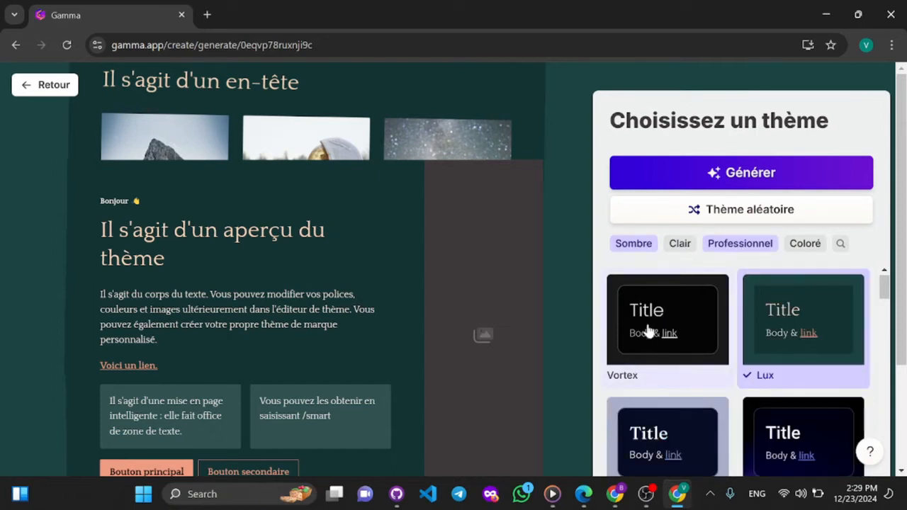
# - Browse the theme gallery with the Sombre and Professionnel filters for a suitable design
pyautogui.scroll(-3, 648, 329)
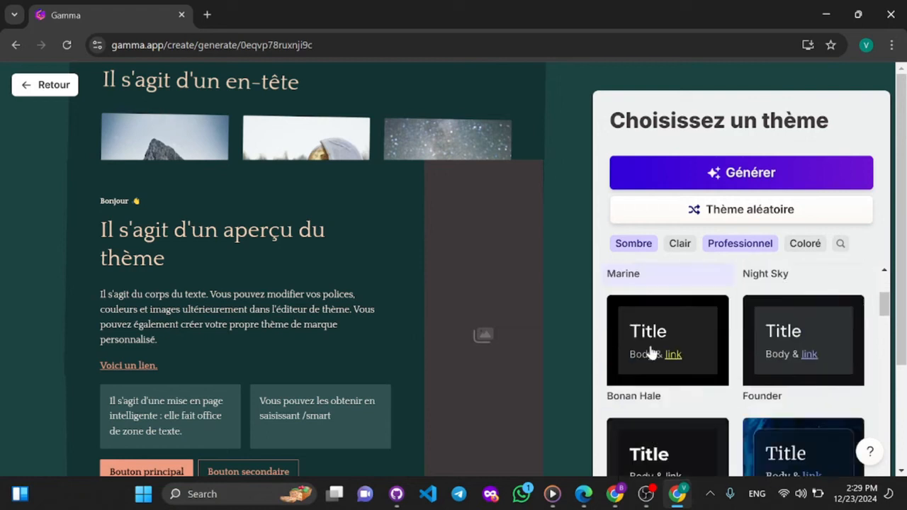
pyautogui.scroll(-5, 651, 352)
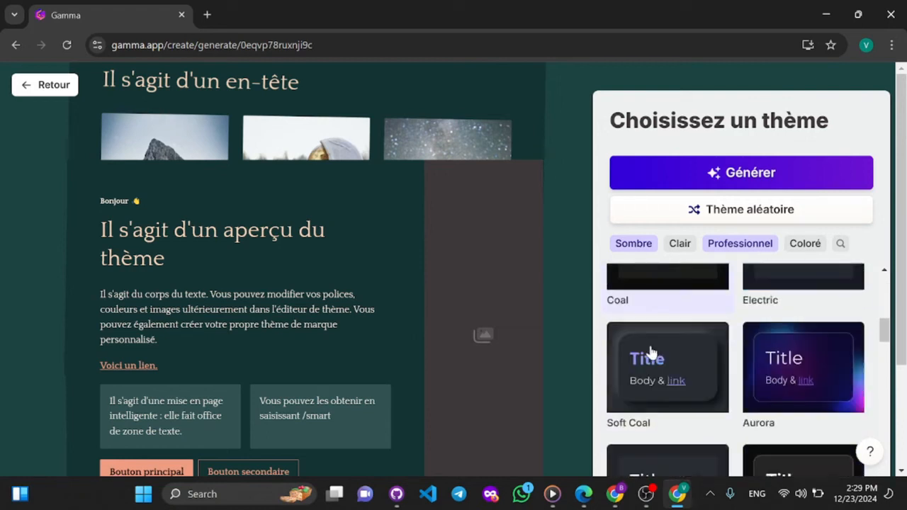
pyautogui.scroll(3, 651, 353)
pyautogui.scroll(-1, 651, 352)
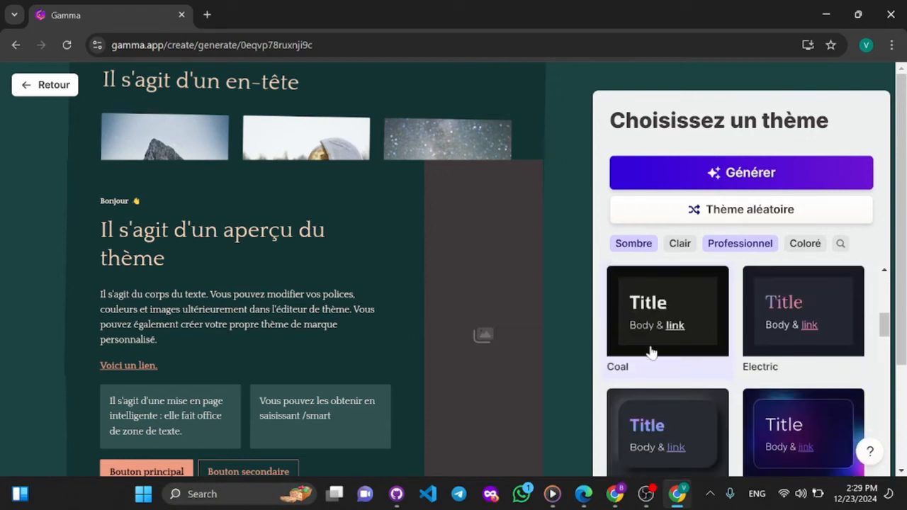
pyautogui.scroll(-2, 777, 329)
pyautogui.scroll(-2, 778, 326)
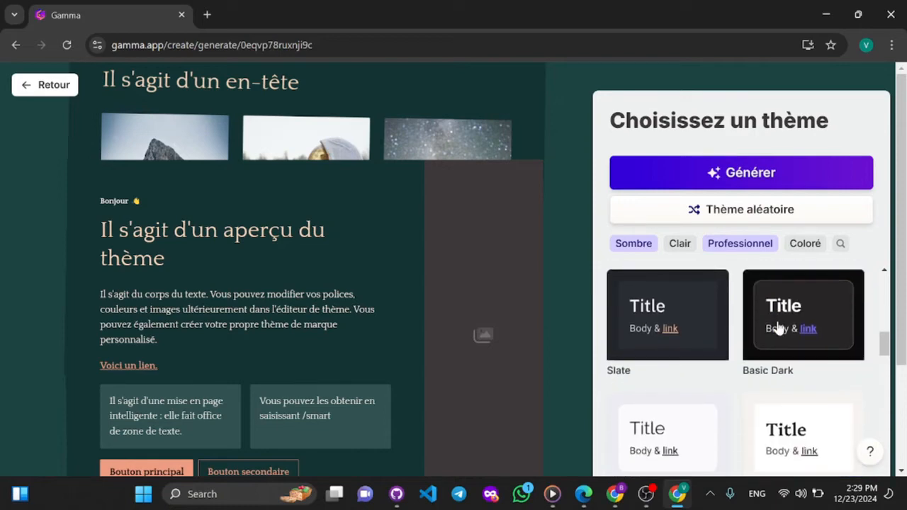
pyautogui.scroll(2, 778, 327)
pyautogui.scroll(-5, 778, 326)
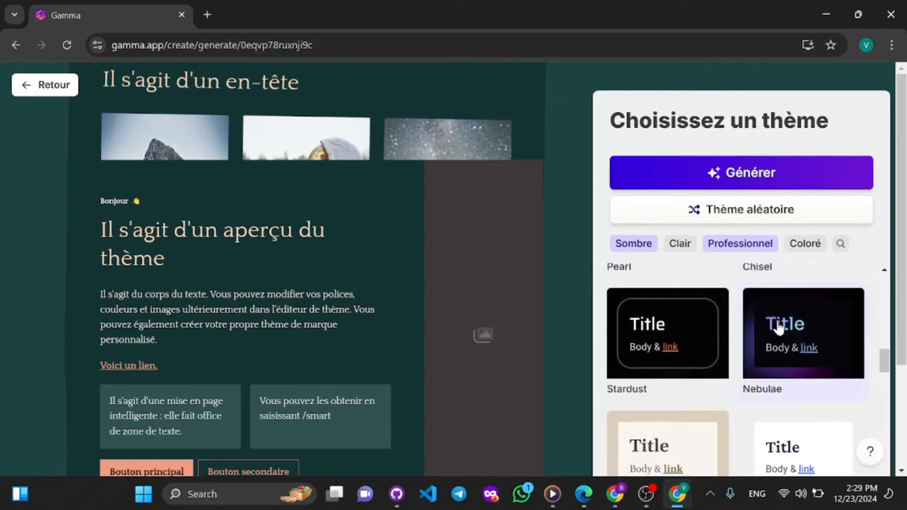
pyautogui.scroll(-5, 667, 352)
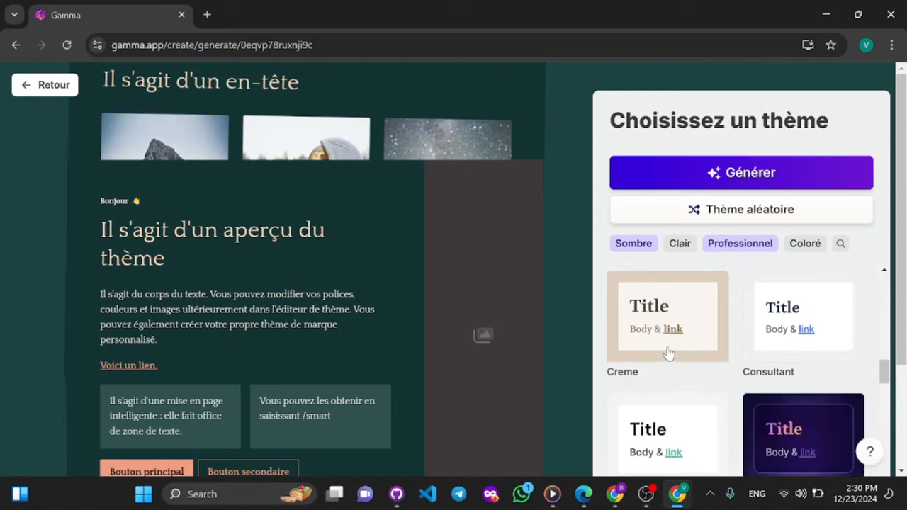
pyautogui.scroll(-5, 667, 353)
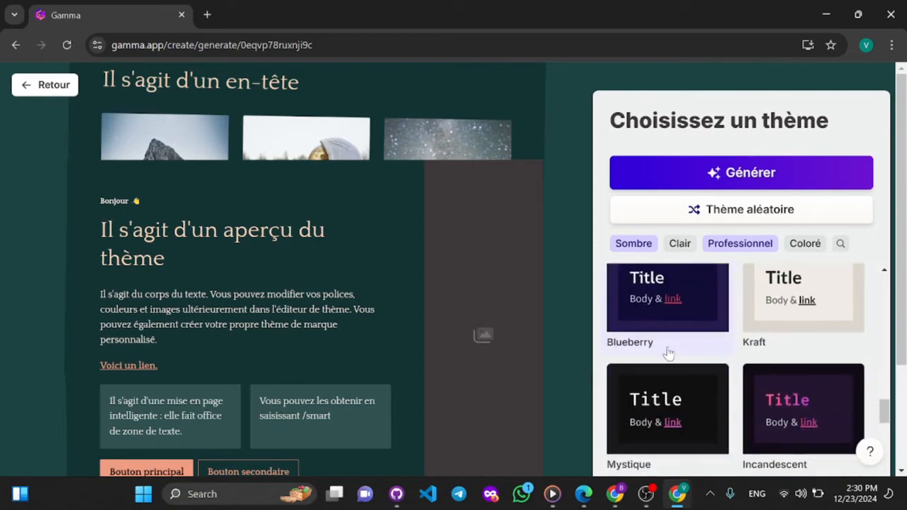
pyautogui.scroll(-4, 668, 352)
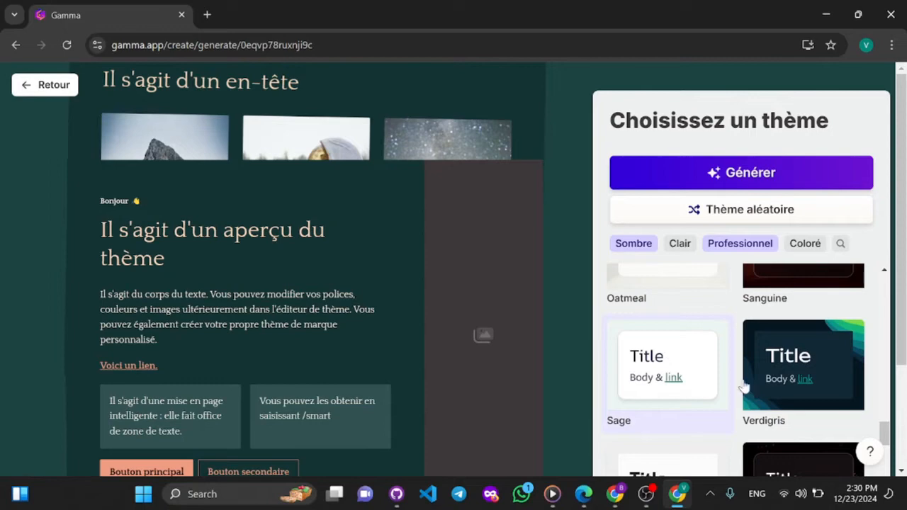
# - Preview the Verdigris and Sage themes in turn and select Verdigris for the presentation
pyautogui.click(831, 356)
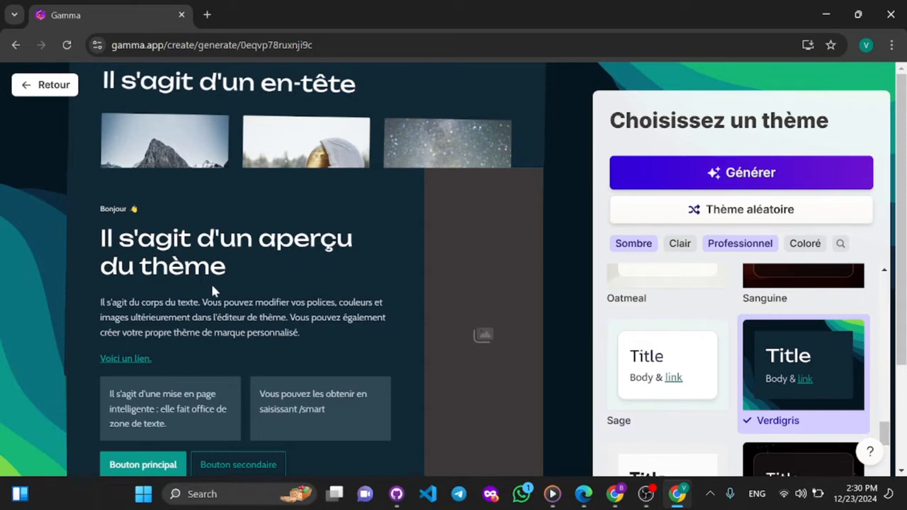
pyautogui.click(666, 366)
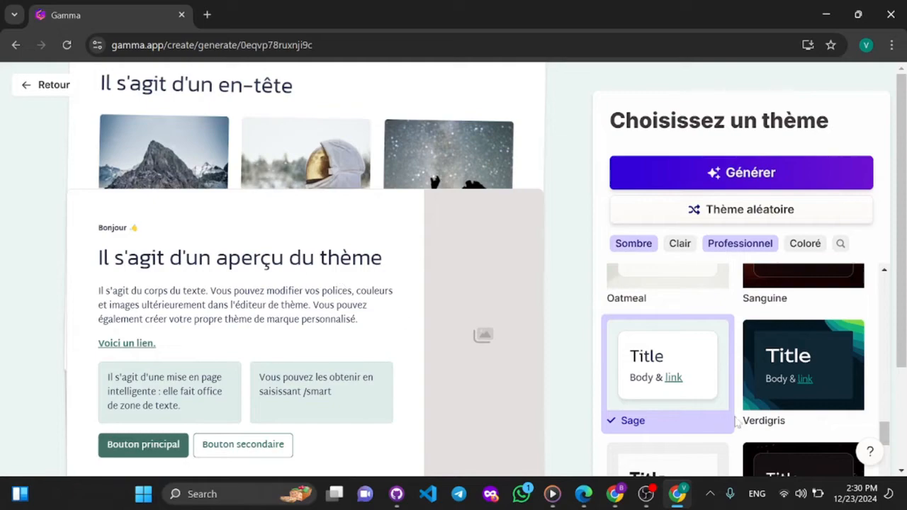
pyautogui.click(802, 385)
# - Generate the presentation with the selected theme
pyautogui.scroll(-2, 766, 255)
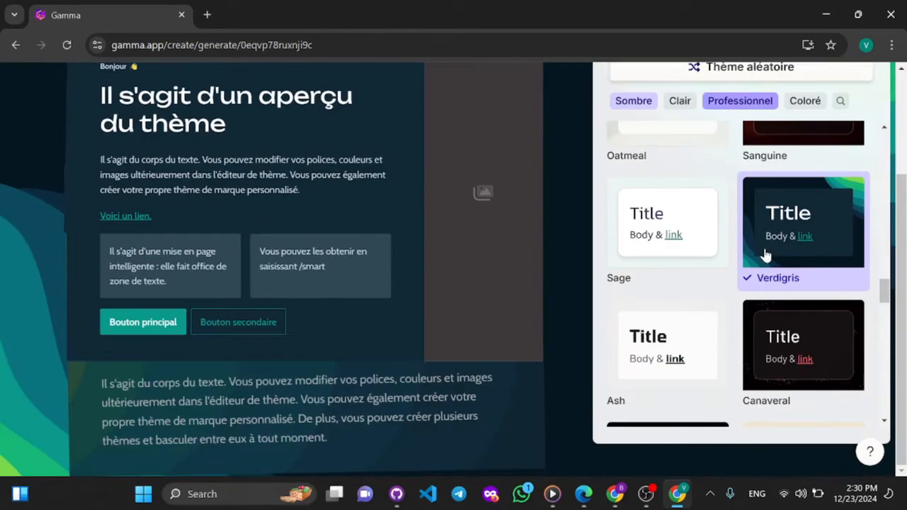
pyautogui.scroll(-10, 764, 234)
pyautogui.scroll(2, 766, 257)
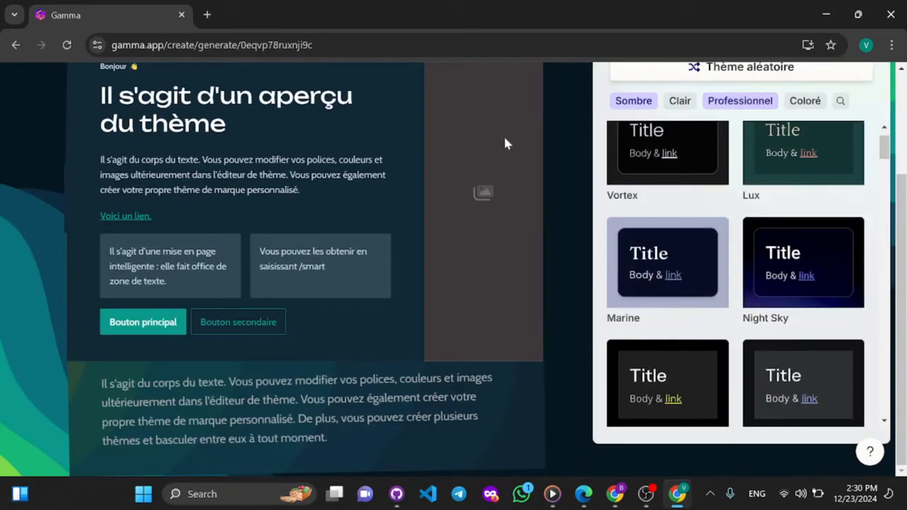
pyautogui.scroll(2, 505, 144)
pyautogui.click(734, 178)
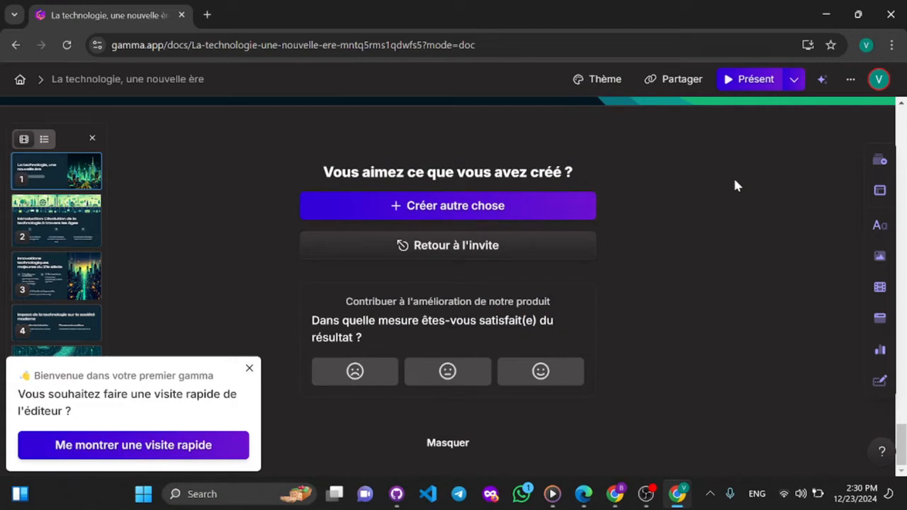
# - Dismiss the offer of a quick editor tour in the newly generated presentation
pyautogui.scroll(2, 736, 180)
pyautogui.scroll(-2, 735, 180)
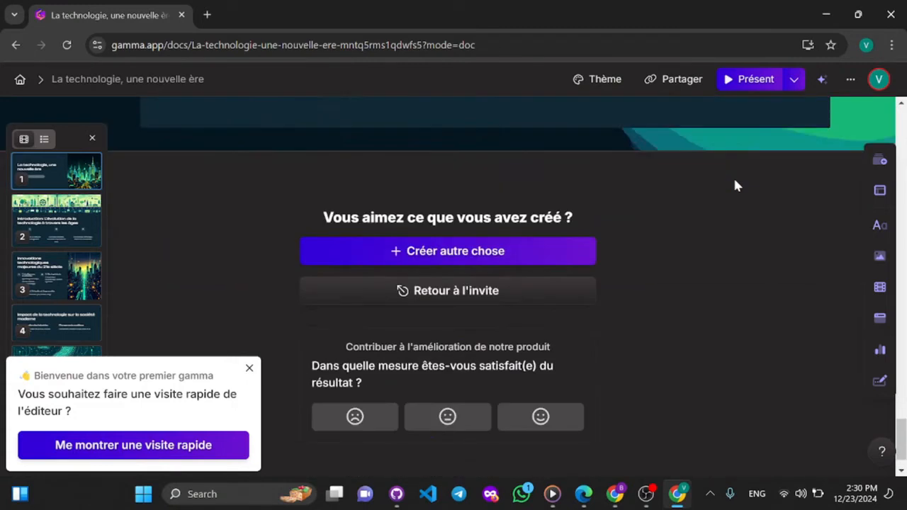
pyautogui.scroll(15, 691, 315)
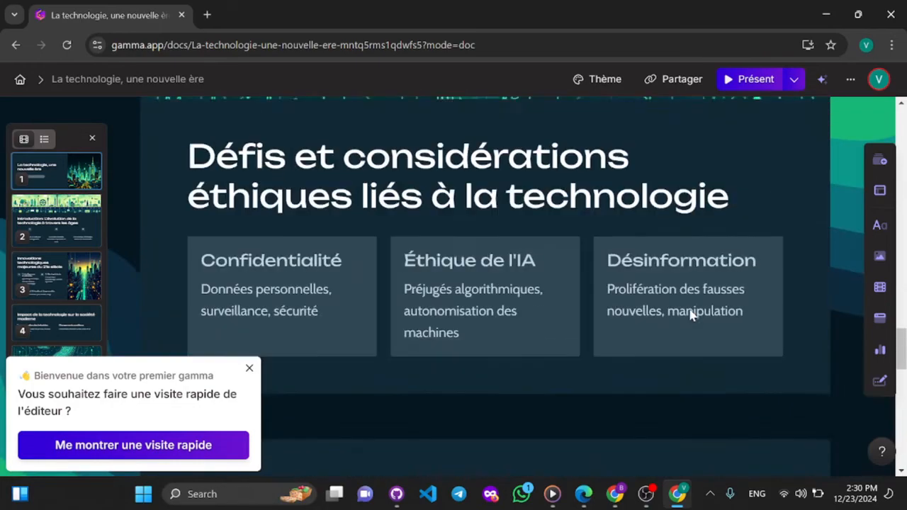
pyautogui.click(249, 369)
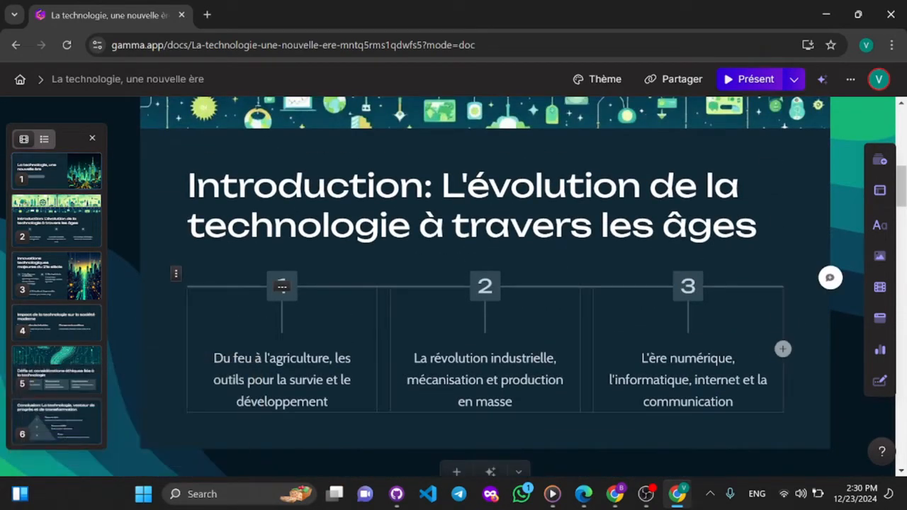
# - Review the text, images and layouts of all generated cards from the title card to the conclusion
pyautogui.scroll(5, 485, 284)
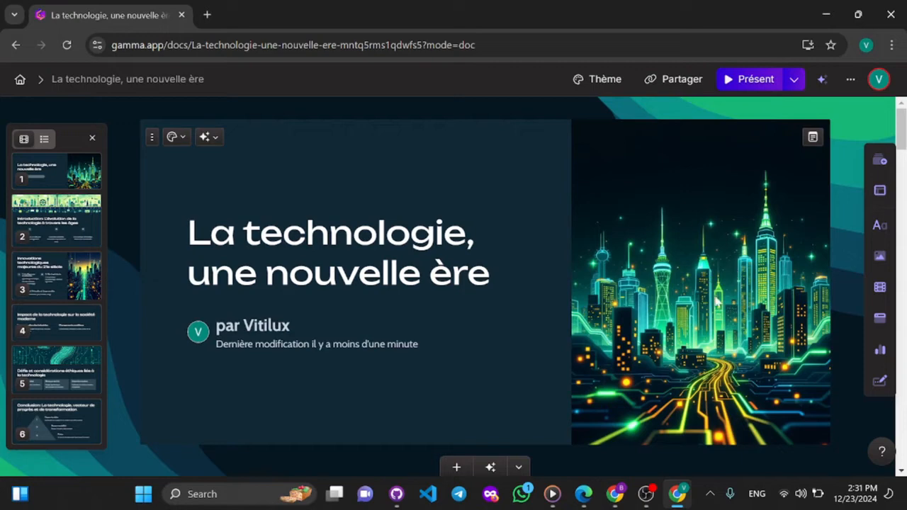
pyautogui.scroll(-5, 608, 303)
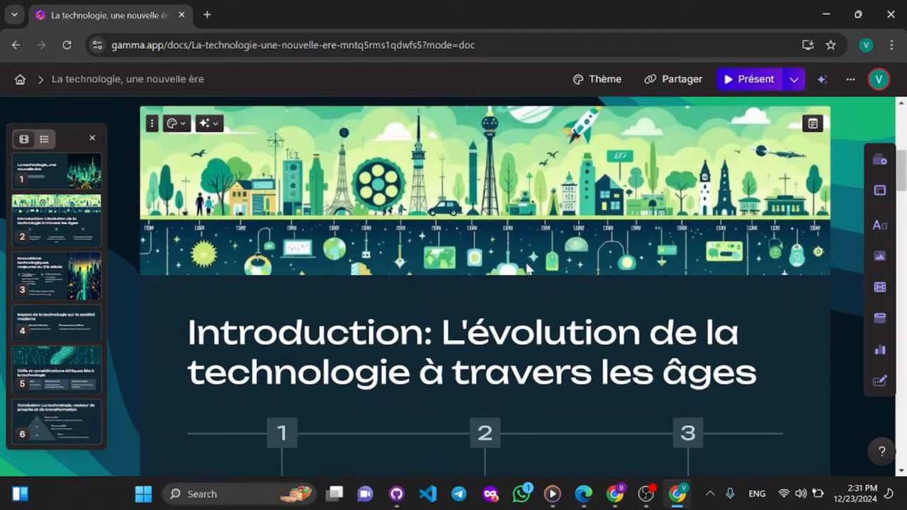
pyautogui.scroll(-3, 491, 285)
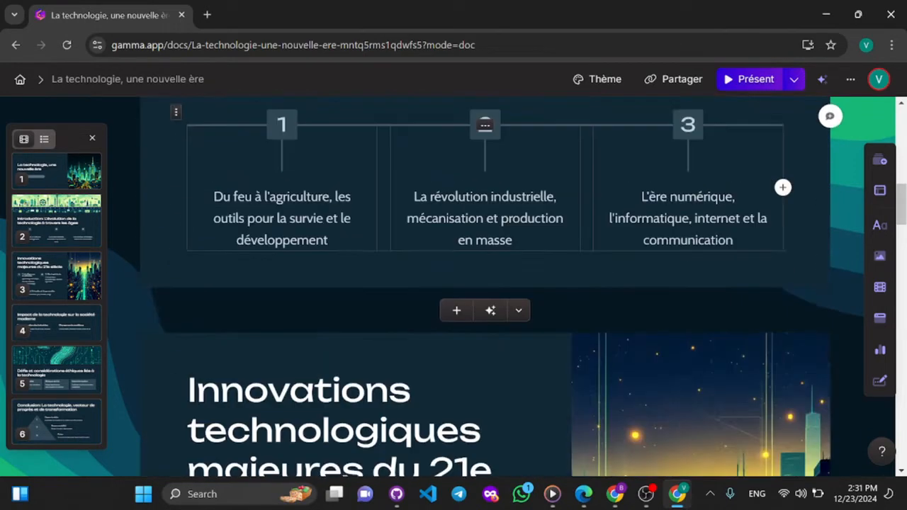
pyautogui.scroll(-5, 369, 361)
pyautogui.scroll(-10, 674, 263)
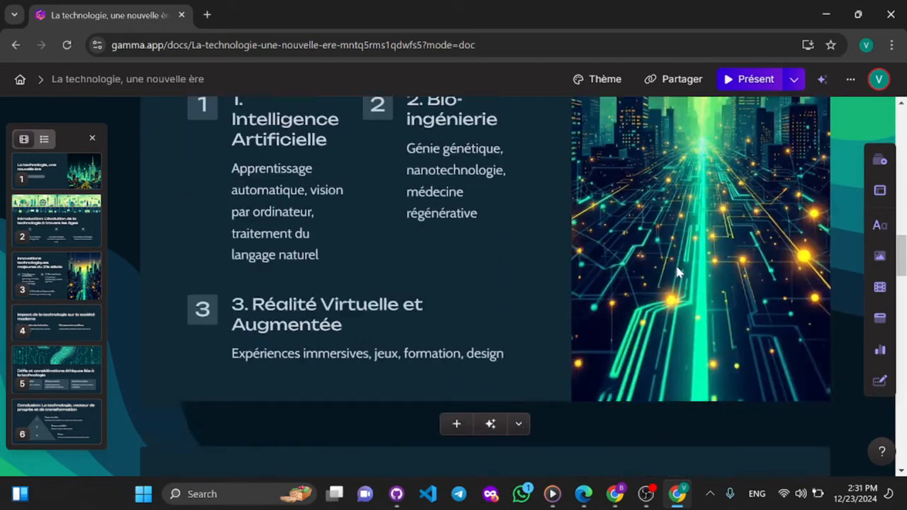
pyautogui.scroll(-10, 523, 286)
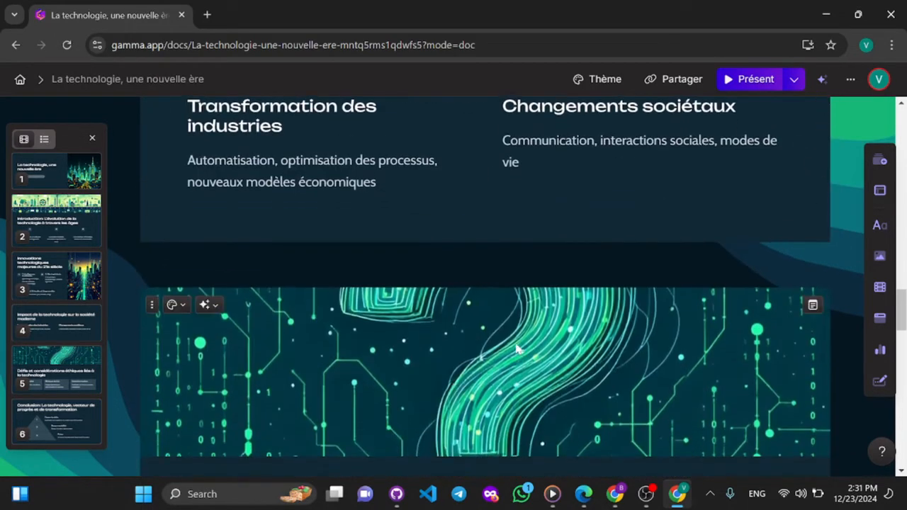
pyautogui.scroll(-5, 375, 300)
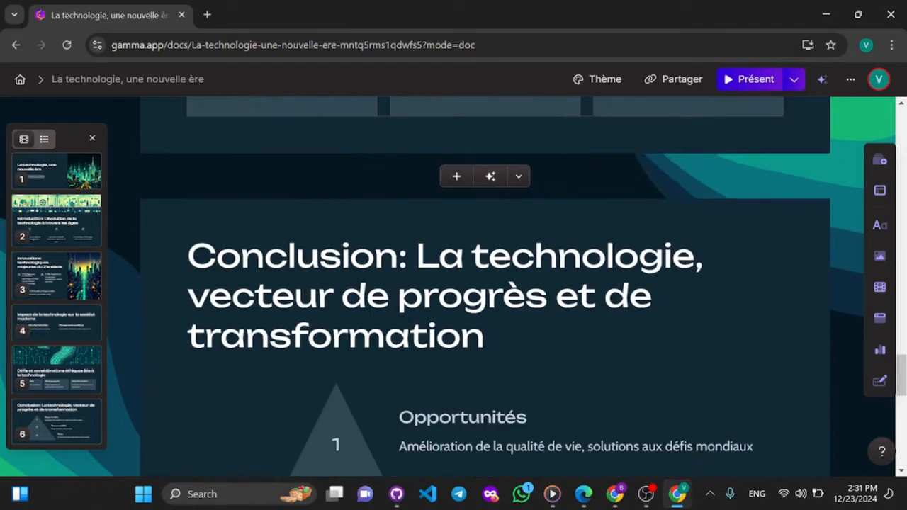
pyautogui.scroll(7, 375, 301)
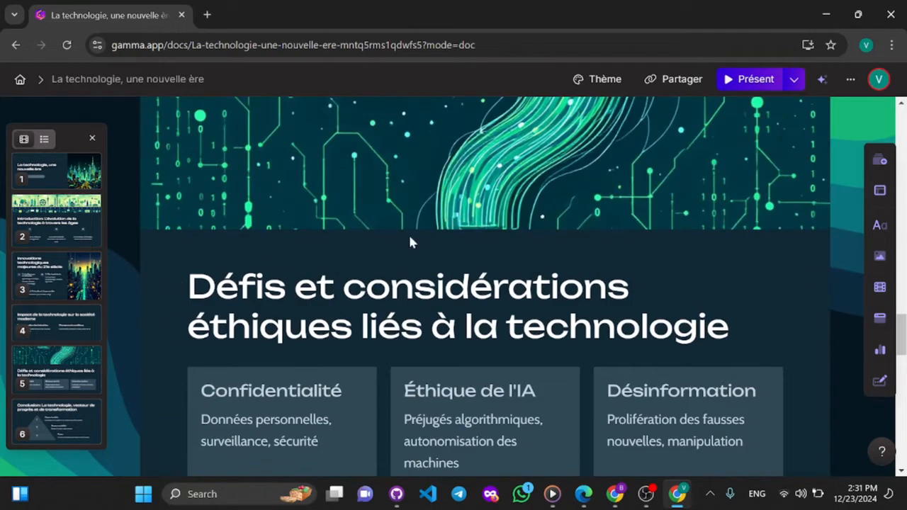
pyautogui.scroll(-8, 397, 284)
pyautogui.scroll(-2, 390, 293)
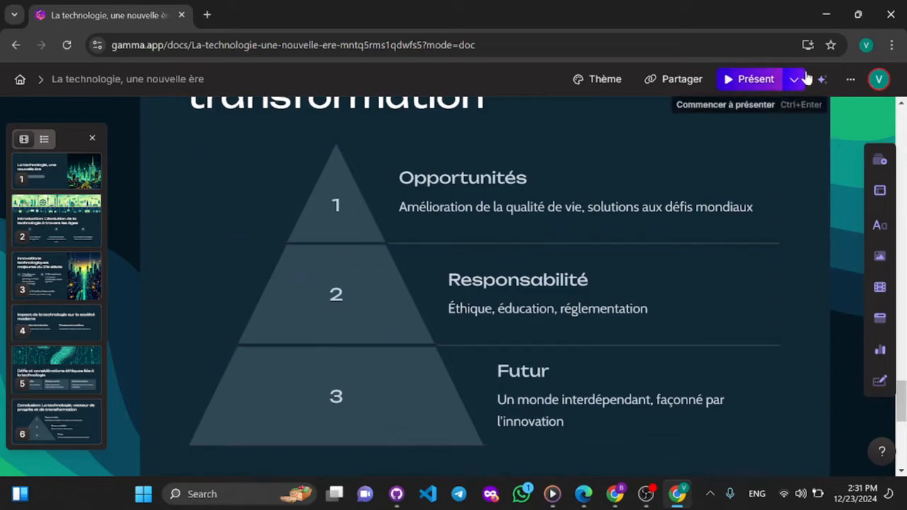
pyautogui.scroll(20, 454, 283)
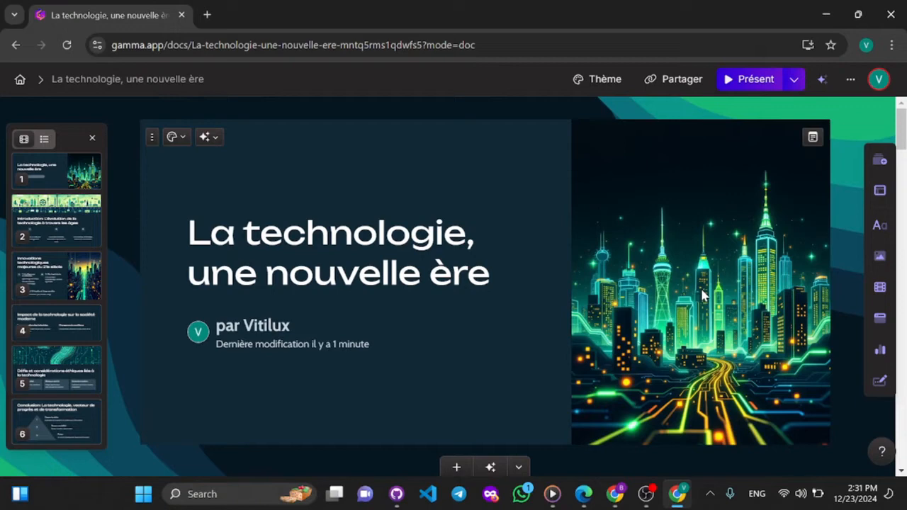
# - Fit the skyline image on the title card to its frame with the Adapter l'image option
pyautogui.click(703, 214)
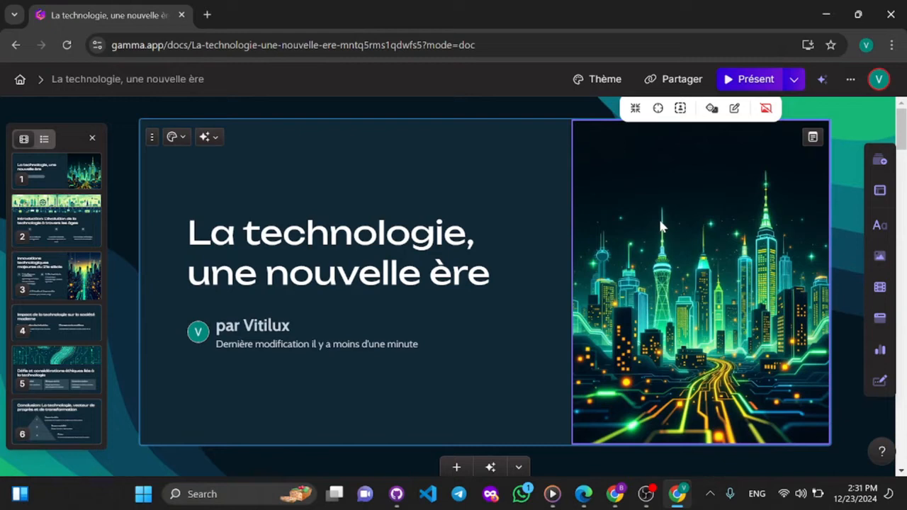
pyautogui.click(305, 232)
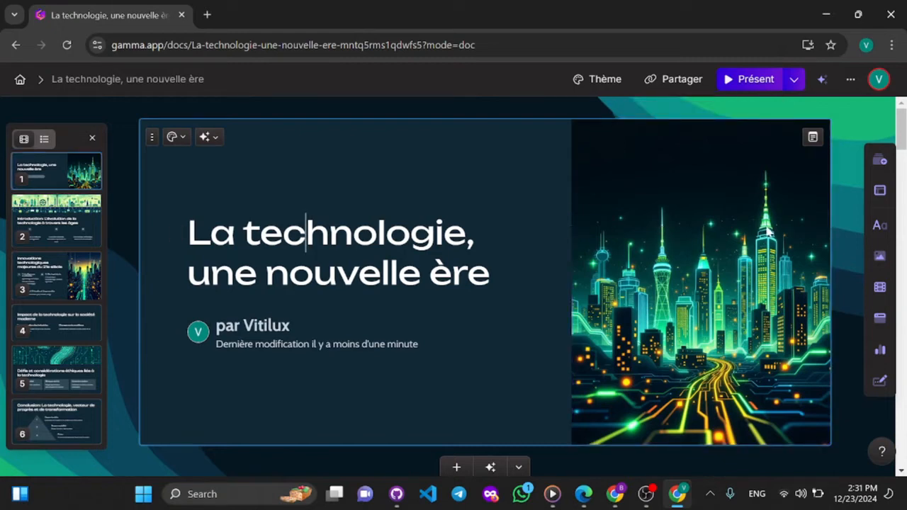
pyautogui.click(711, 202)
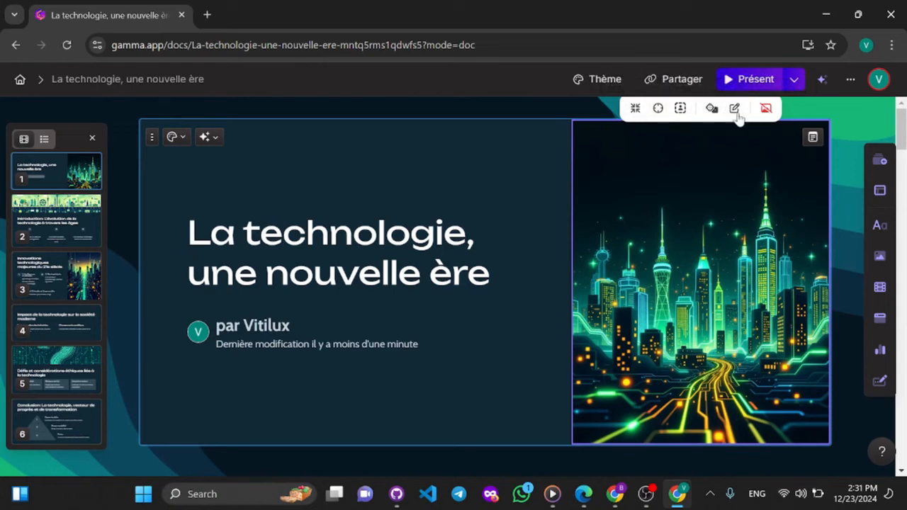
pyautogui.click(636, 109)
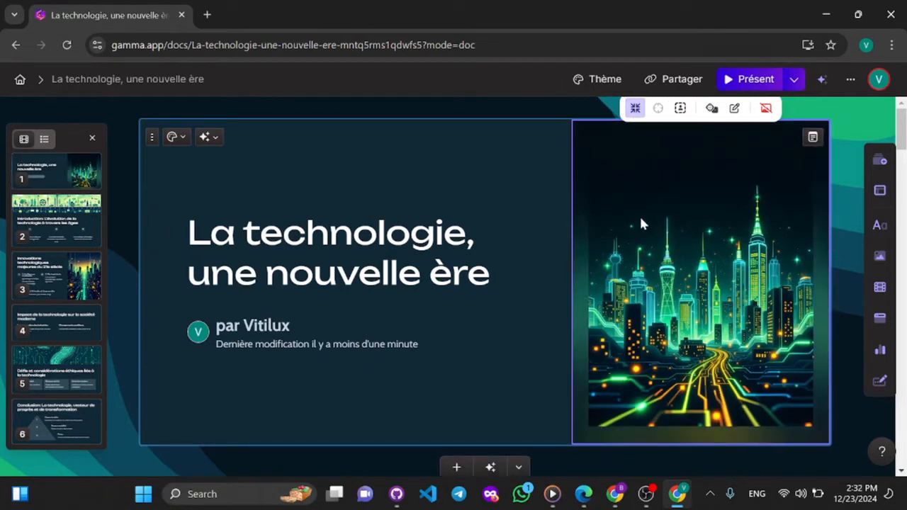
# - Turn off the Adapter l'image option so the skyline image on the title card fills its frame
pyautogui.click(635, 110)
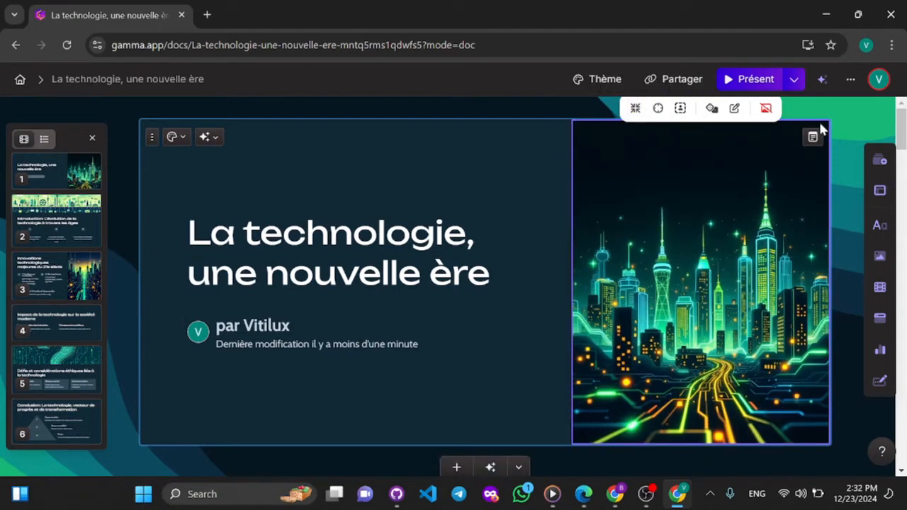
# - Try shifting the focal point of the title card's skyline image, reset it, and leave the image selection
pyautogui.click(659, 109)
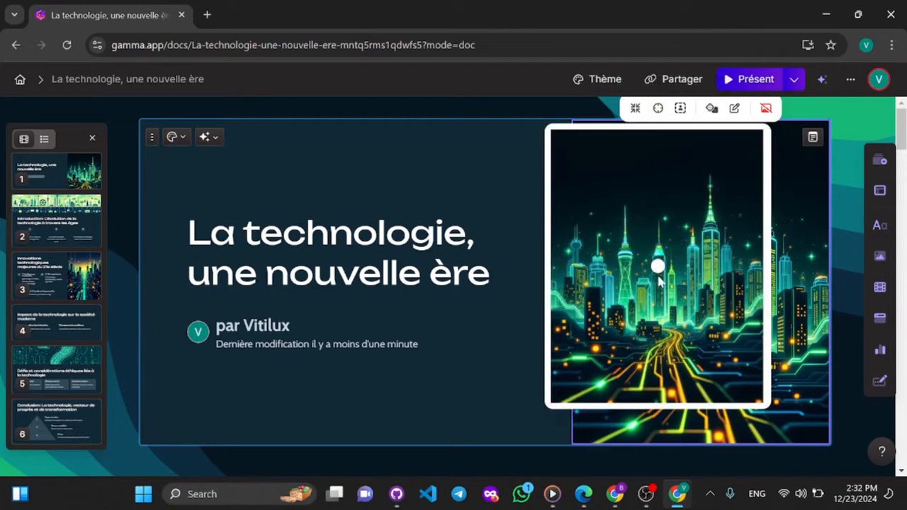
pyautogui.click(640, 302)
pyautogui.moveTo(640, 301); pyautogui.dragTo(624, 303)
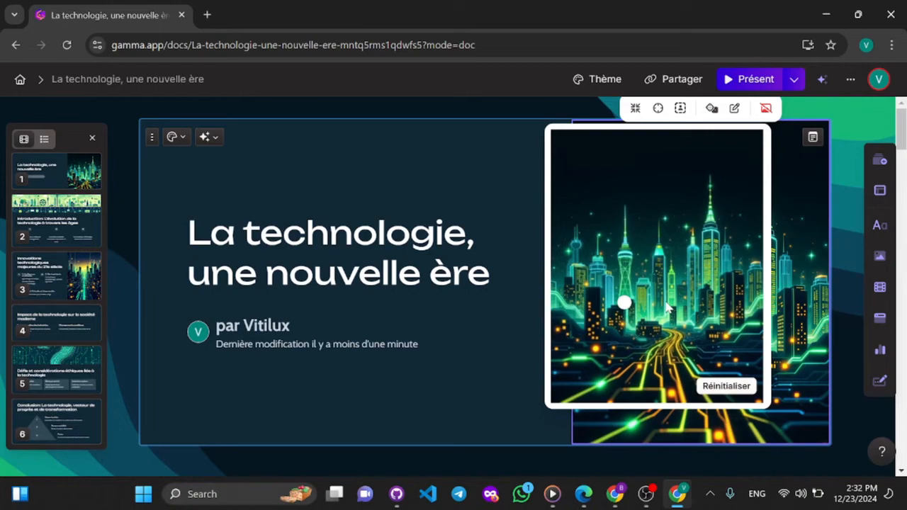
pyautogui.scroll(3, 667, 308)
pyautogui.scroll(-3, 667, 308)
pyautogui.moveTo(663, 326); pyautogui.dragTo(664, 272)
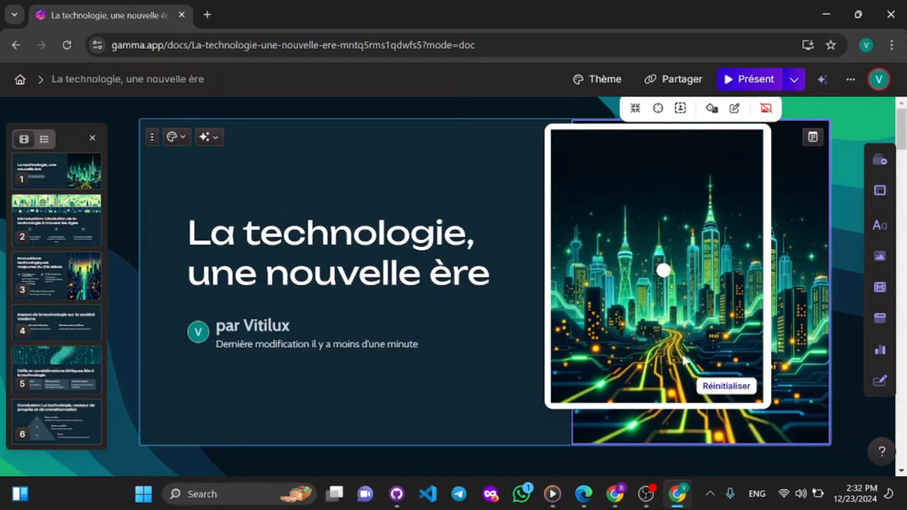
pyautogui.click(723, 384)
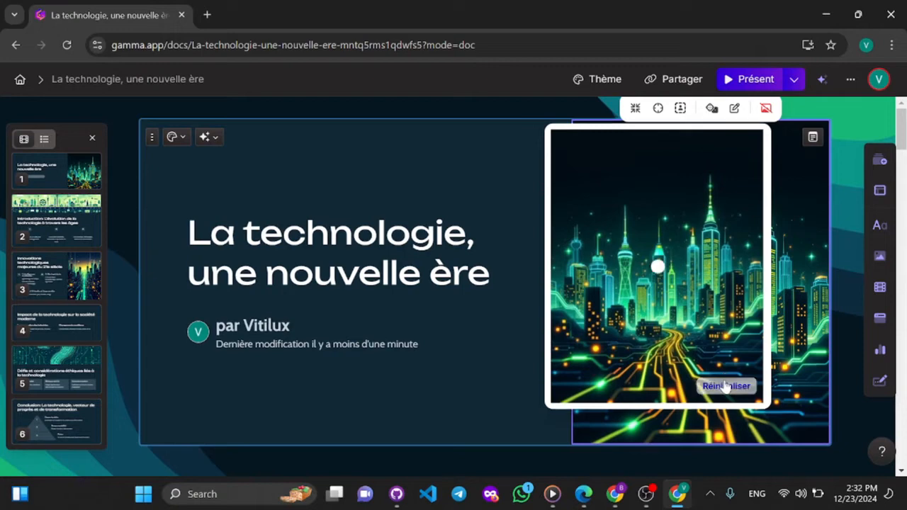
pyautogui.click(682, 110)
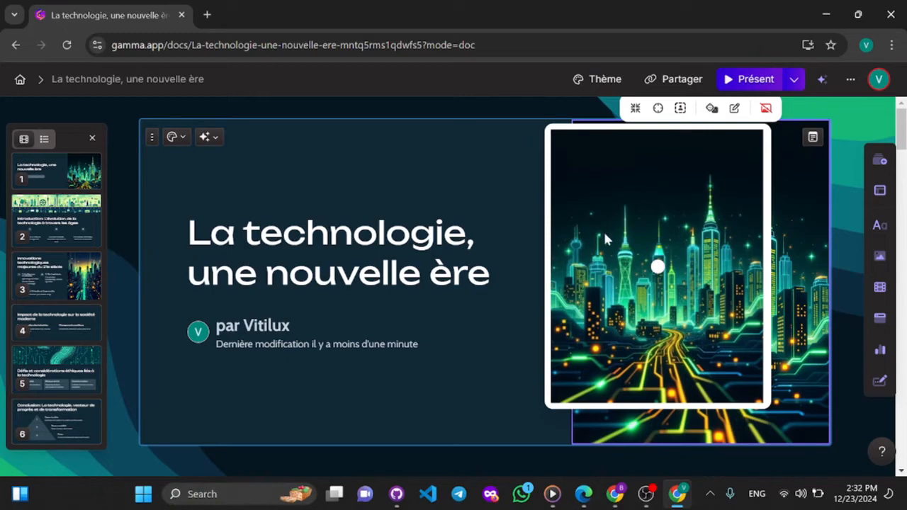
pyautogui.click(522, 346)
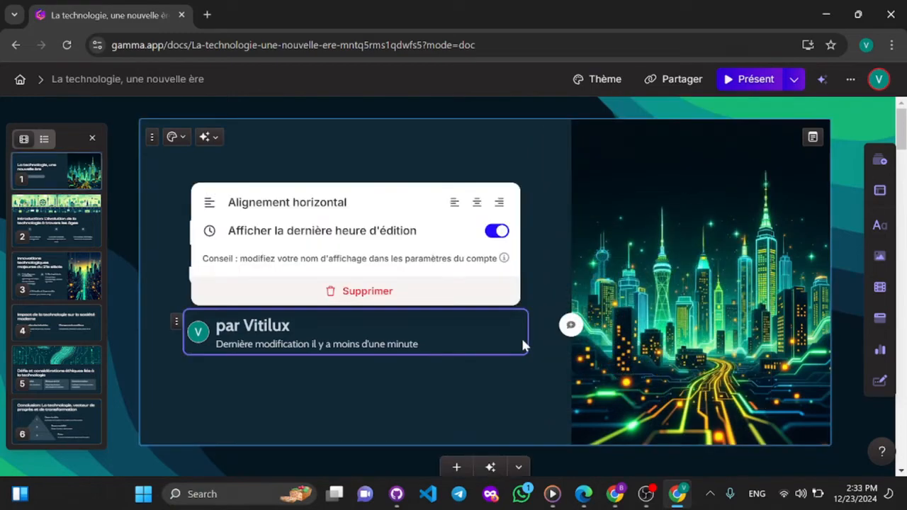
pyautogui.click(576, 196)
pyautogui.click(482, 234)
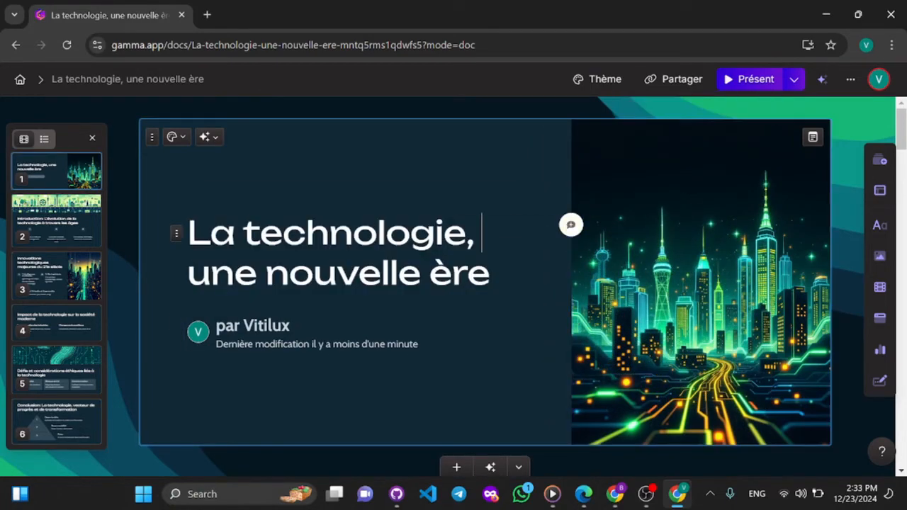
pyautogui.scroll(-20, 556, 232)
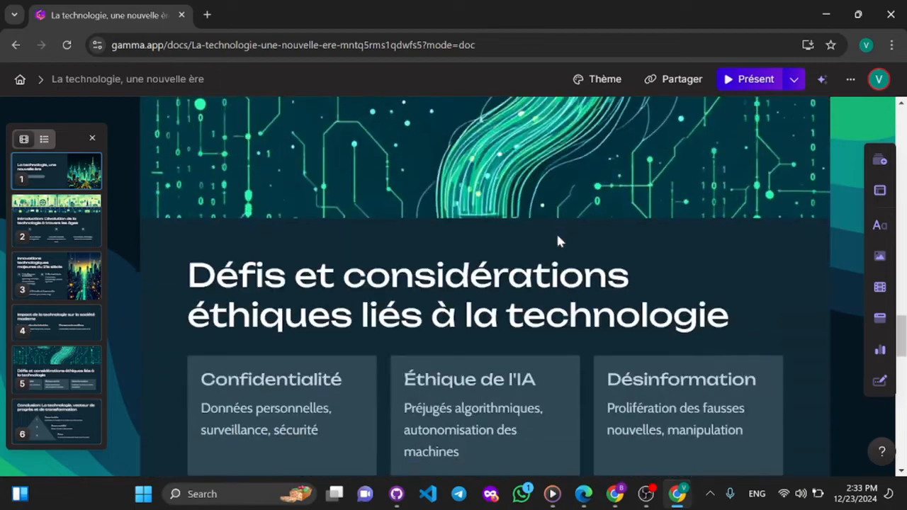
pyautogui.scroll(-12, 558, 242)
pyautogui.scroll(5, 557, 242)
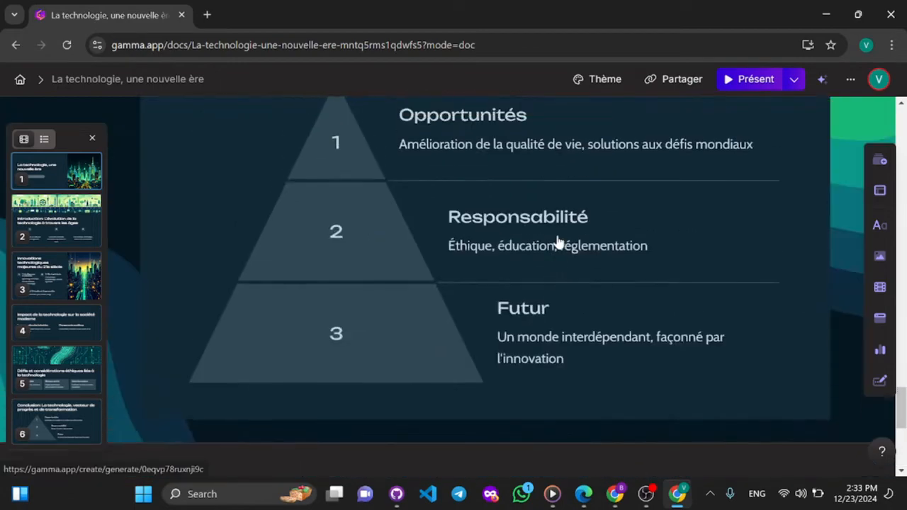
pyautogui.scroll(12, 558, 242)
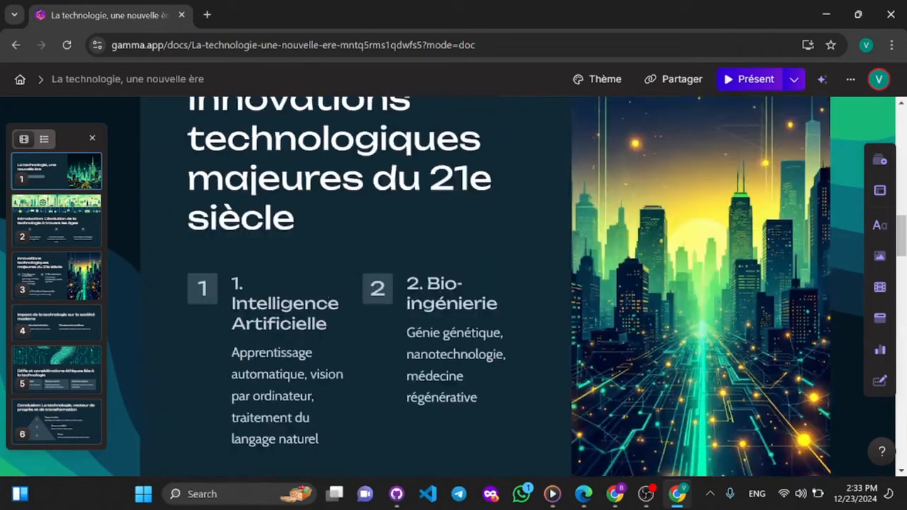
pyautogui.scroll(10, 557, 242)
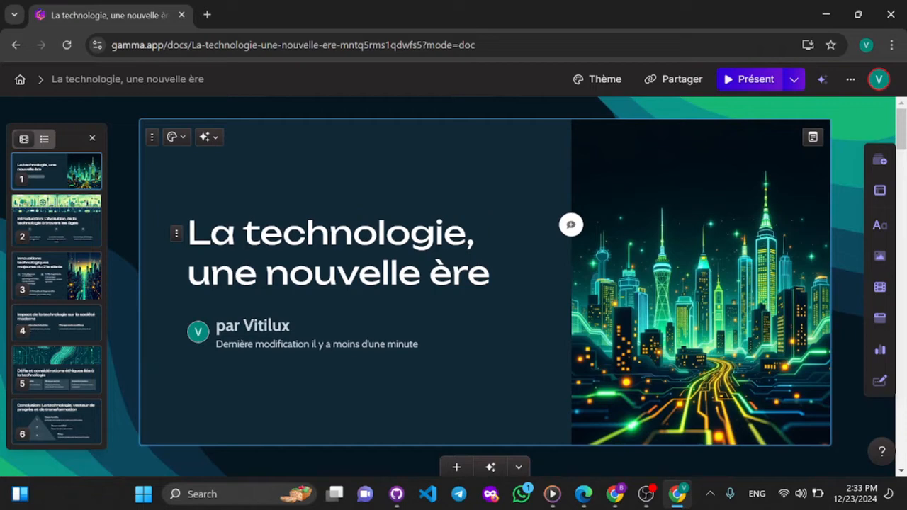
# - Open the AI image settings for the title card's skyline picture and select its entire prompt text
pyautogui.click(648, 255)
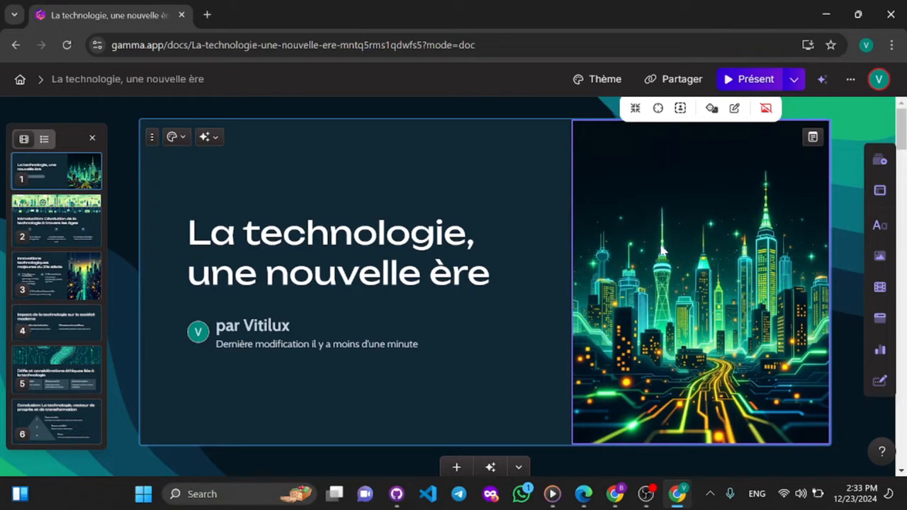
pyautogui.click(734, 109)
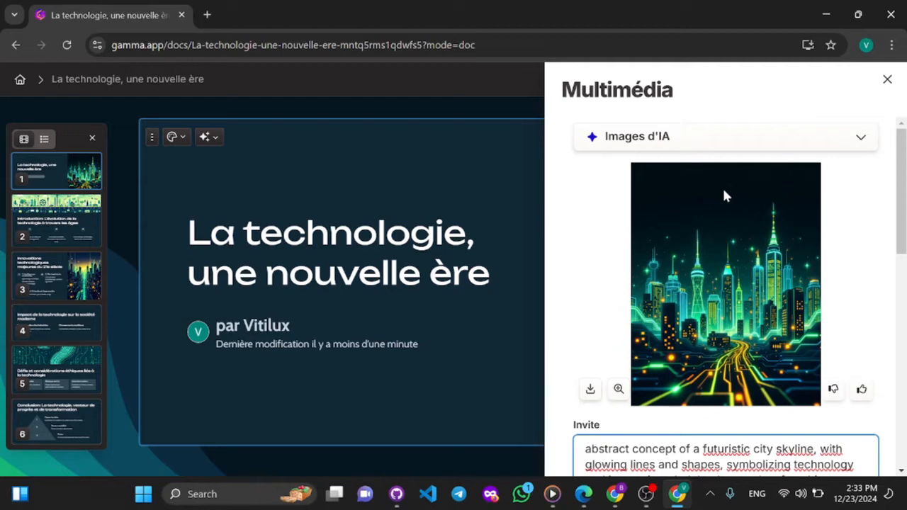
pyautogui.scroll(-4, 722, 187)
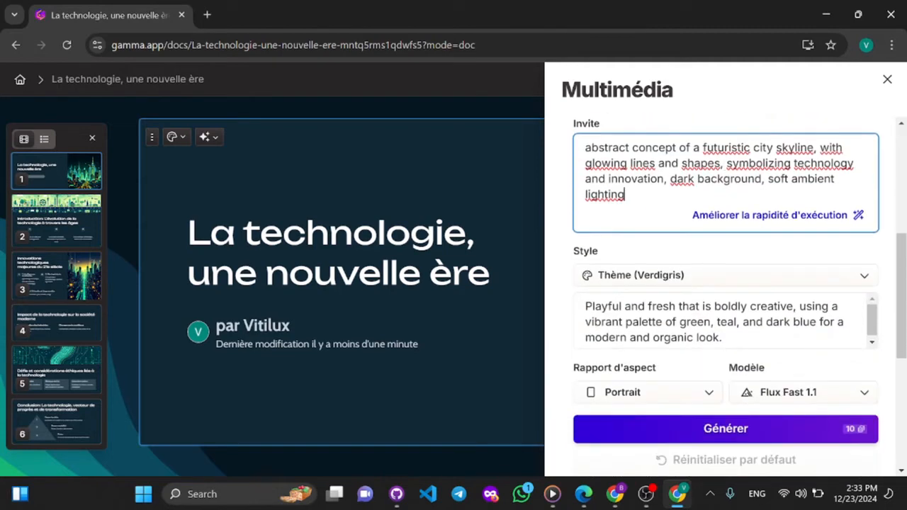
pyautogui.moveTo(585, 147); pyautogui.dragTo(630, 196)
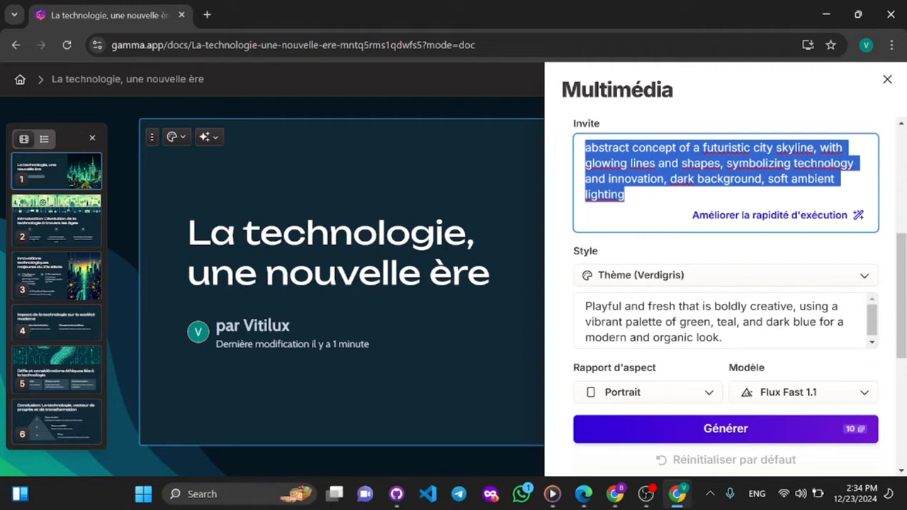
pyautogui.click(626, 194)
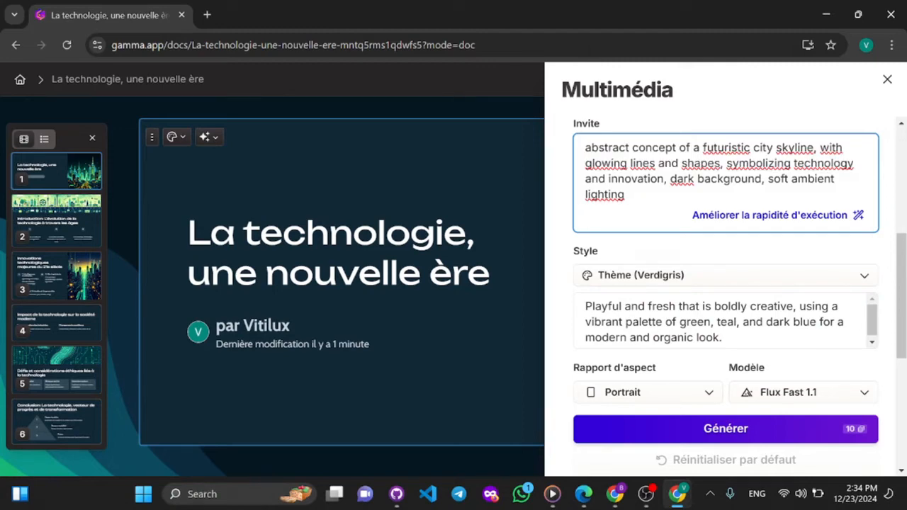
pyautogui.moveTo(625, 194); pyautogui.dragTo(585, 147)
pyautogui.hotkey('ctrl', 'c')
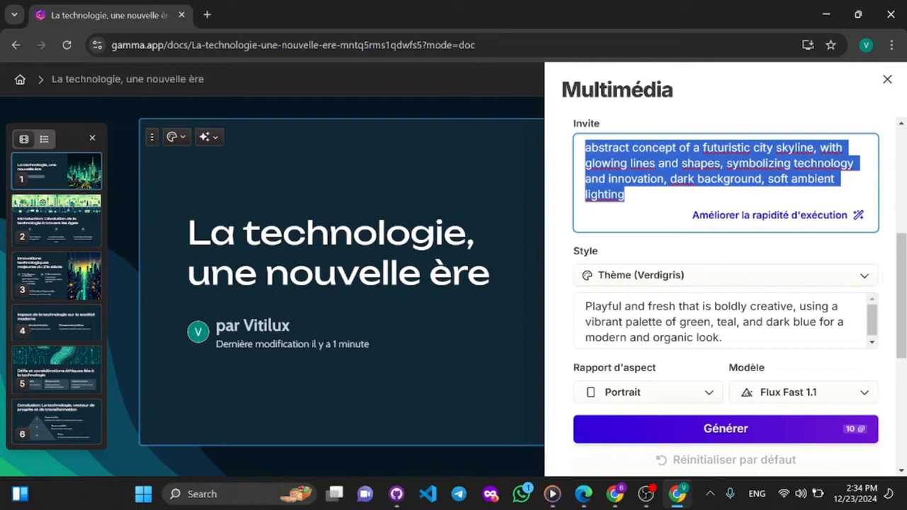
# - Search Google for "anglais en francais" in a new browser tab to bring up a translator
pyautogui.click(207, 14)
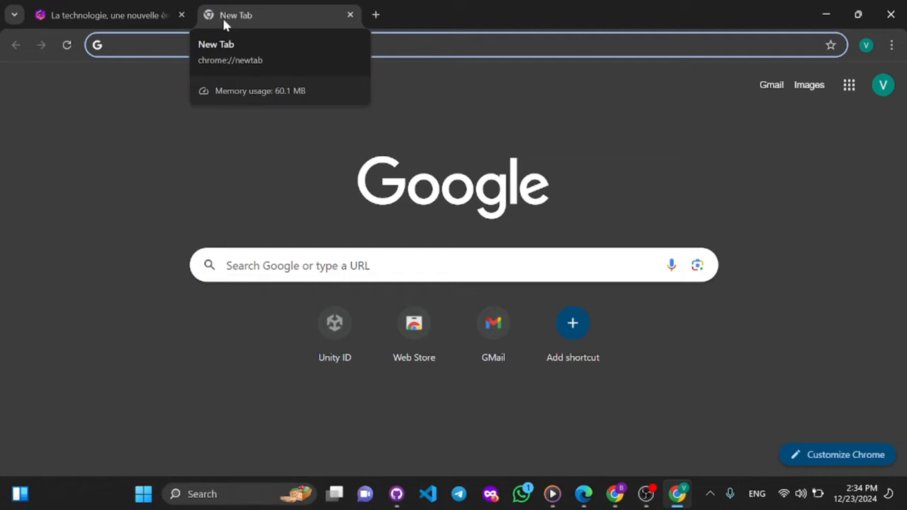
pyautogui.write('anf')
pyautogui.press('BackSpace')
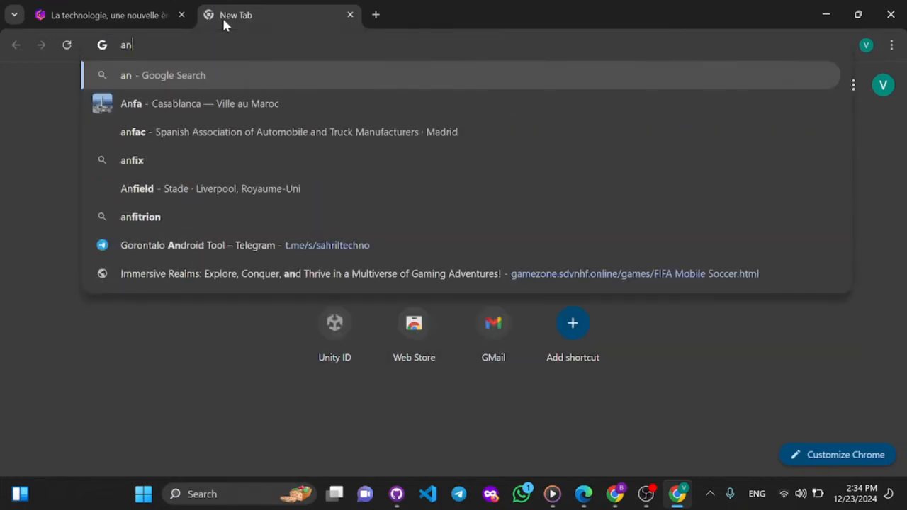
pyautogui.write('glai')
pyautogui.press('BackSpace')
pyautogui.write('ai')
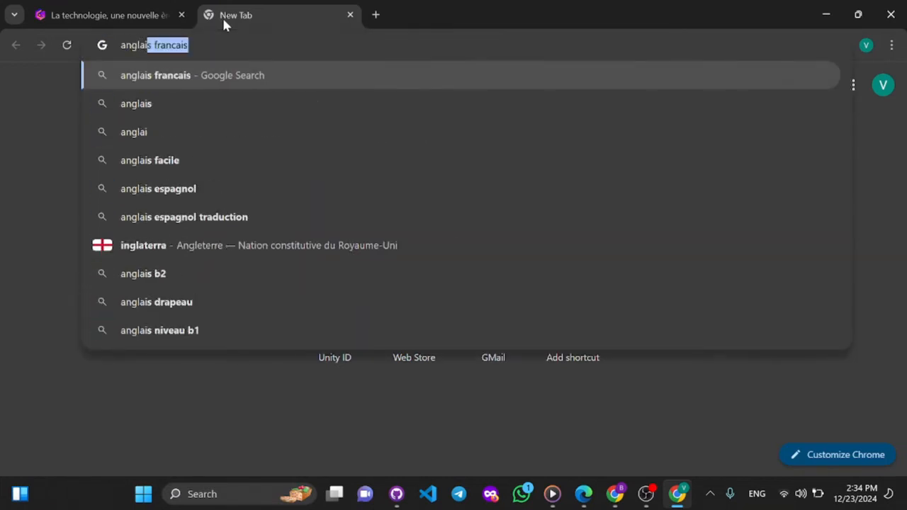
pyautogui.write('s en fran')
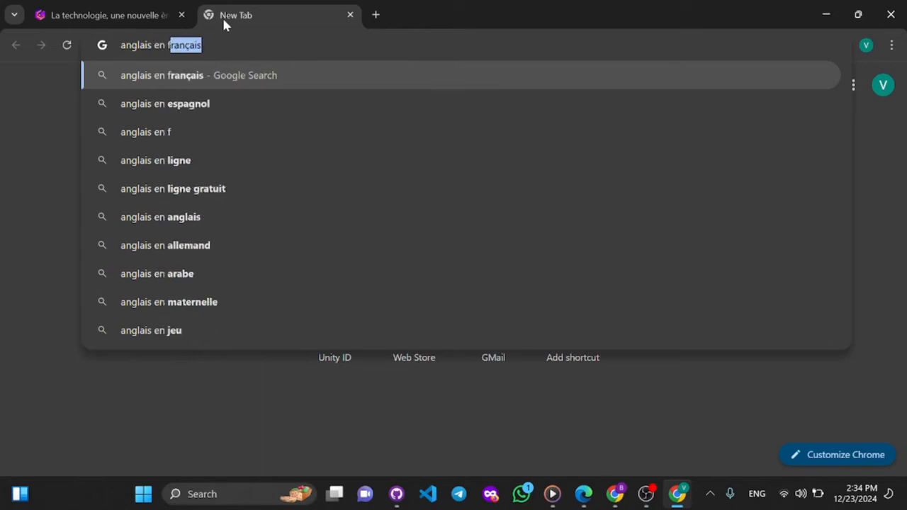
pyautogui.write('cais')
pyautogui.press('Return')
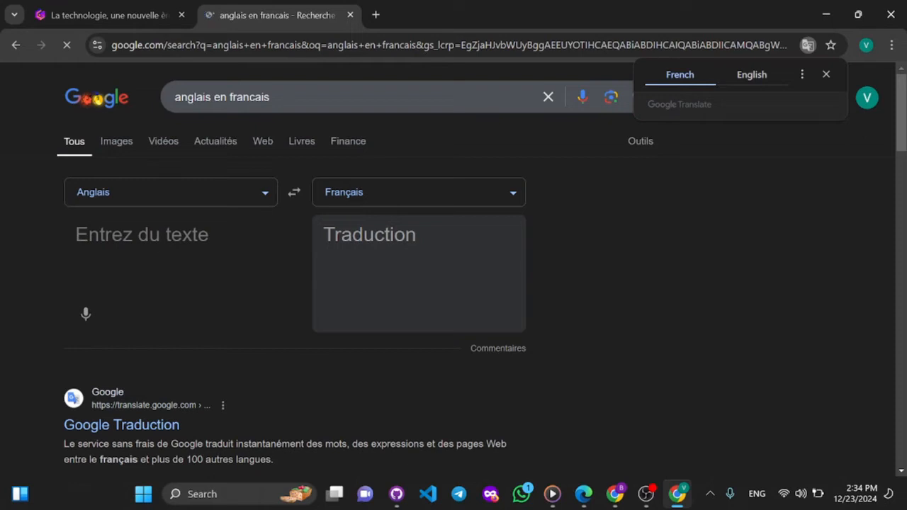
# - Copy the skyline image's prompt from the presentation and translate it from English to French in the Google translator
pyautogui.click(148, 243)
pyautogui.write('https://youtu.be/rdItZeuyOMI?si=xKNe9gjR5YGHzgND')
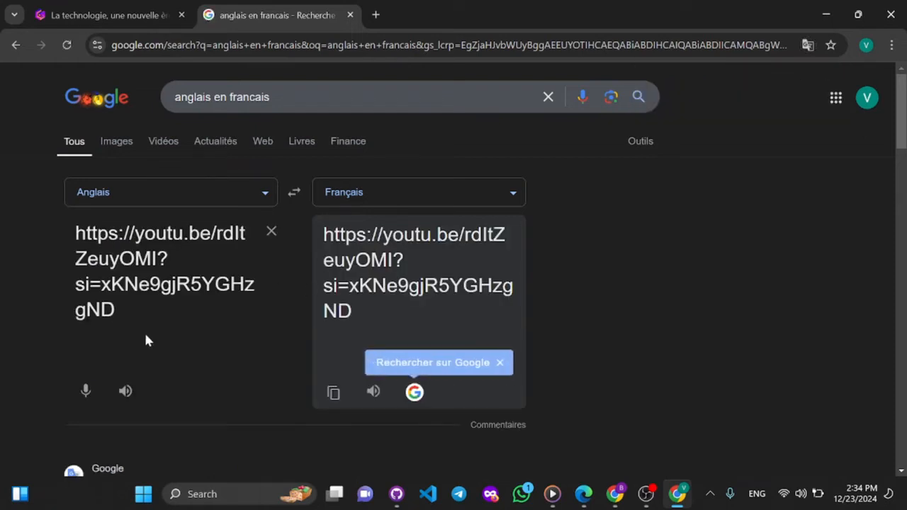
pyautogui.click(103, 13)
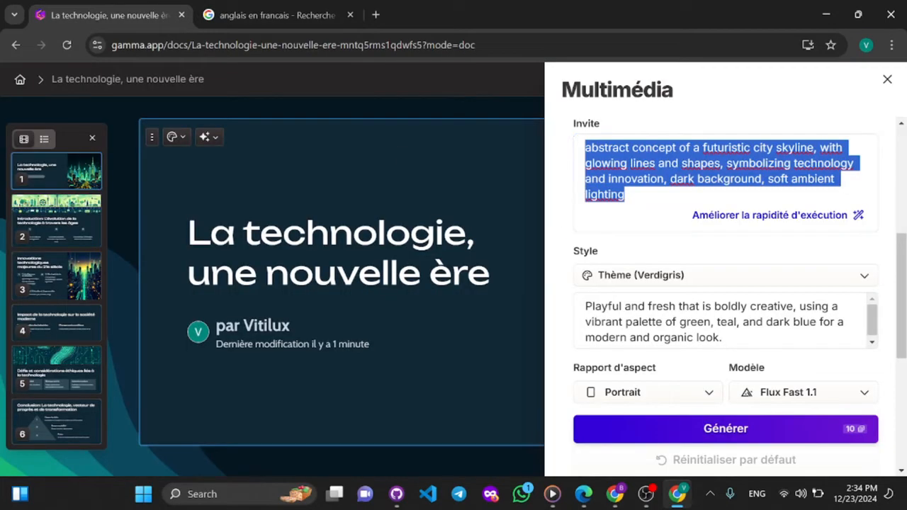
pyautogui.rightClick(606, 173)
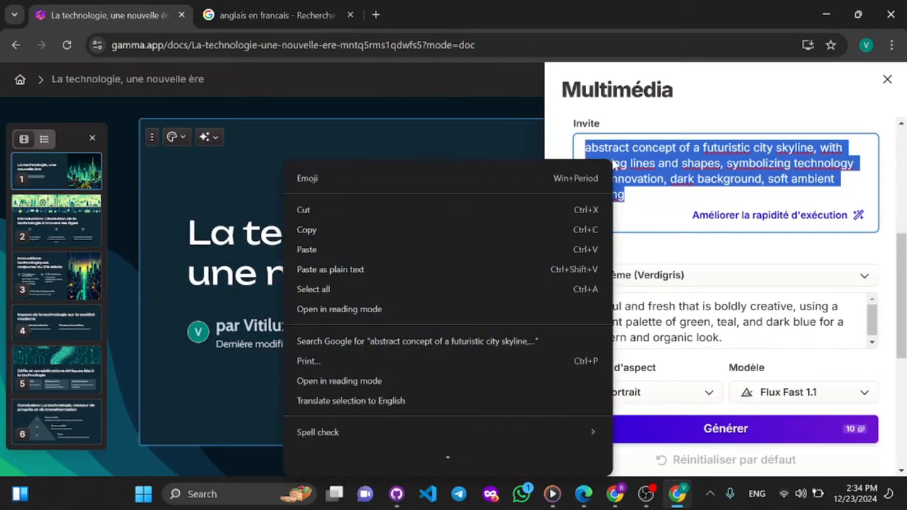
pyautogui.click(451, 238)
pyautogui.click(262, 8)
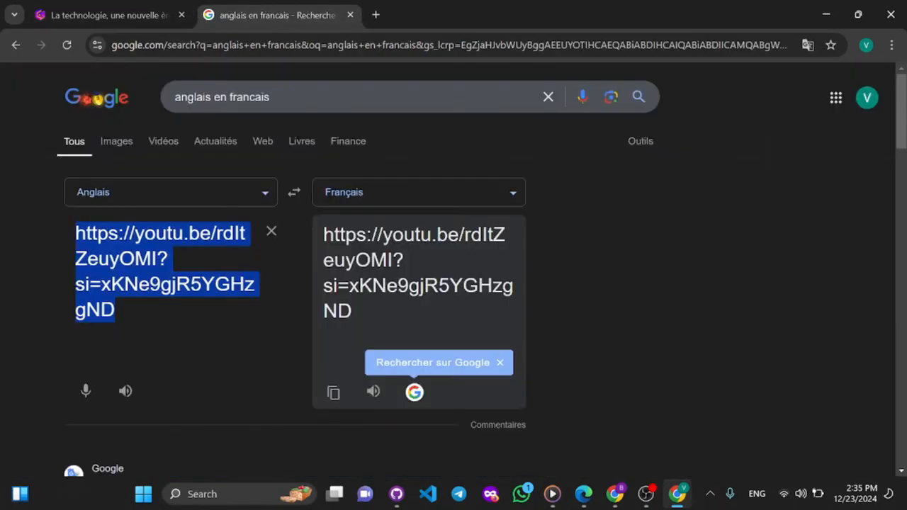
pyautogui.press('BackSpace')
pyautogui.hotkey('ctrl', 'v')
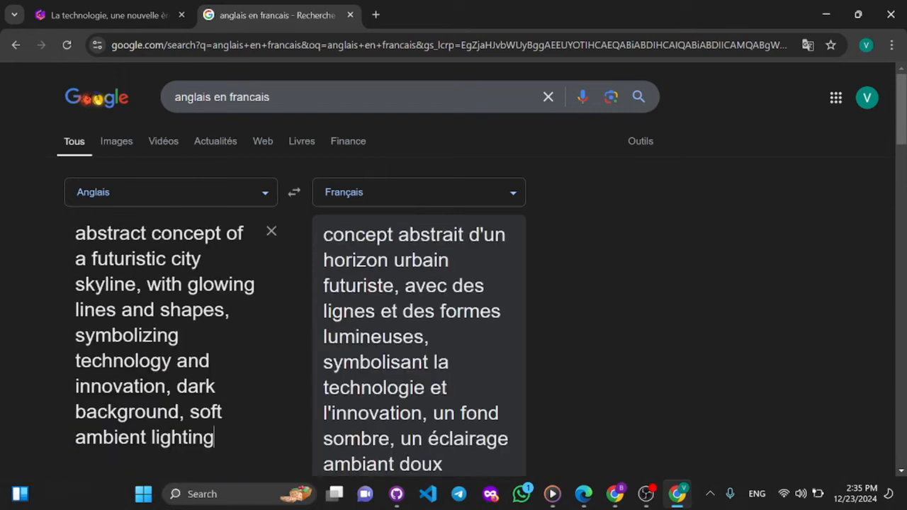
pyautogui.scroll(-3, 384, 347)
pyautogui.scroll(3, 385, 347)
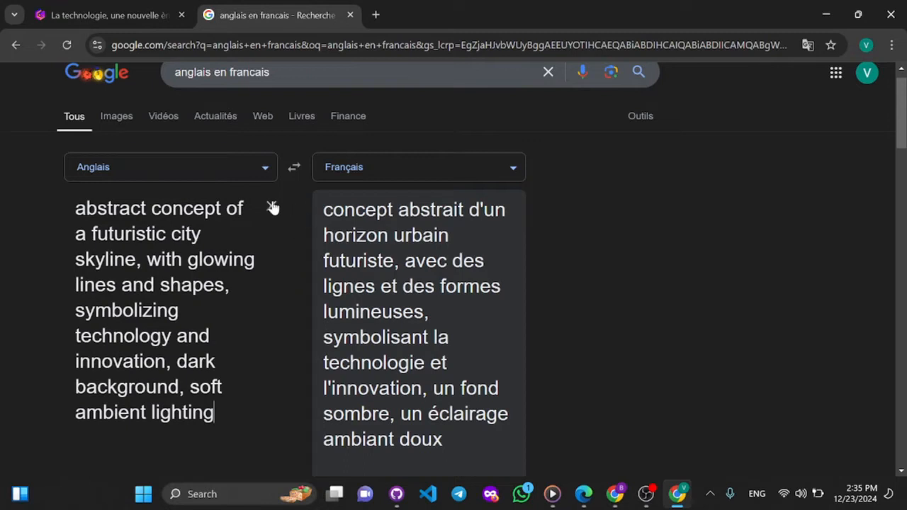
# - Swap the translator's languages to translate from French to English and clear the whole source text
pyautogui.click(294, 170)
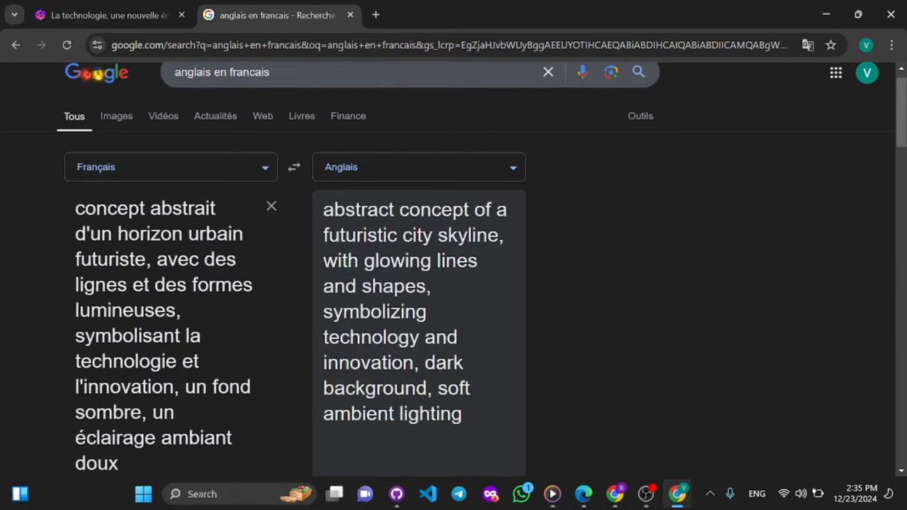
pyautogui.scroll(-2, 233, 418)
pyautogui.scroll(1, 176, 379)
pyautogui.hotkey('ctrl', 'a')
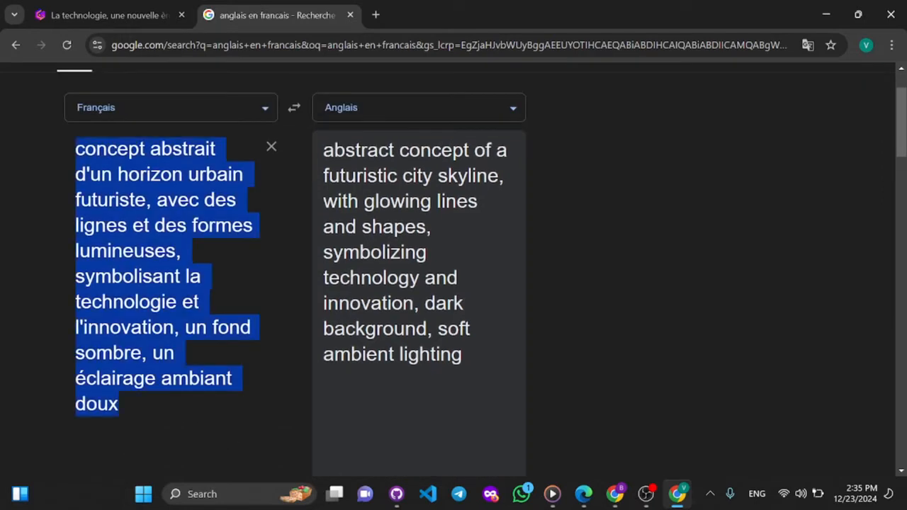
pyautogui.press('BackSpace')
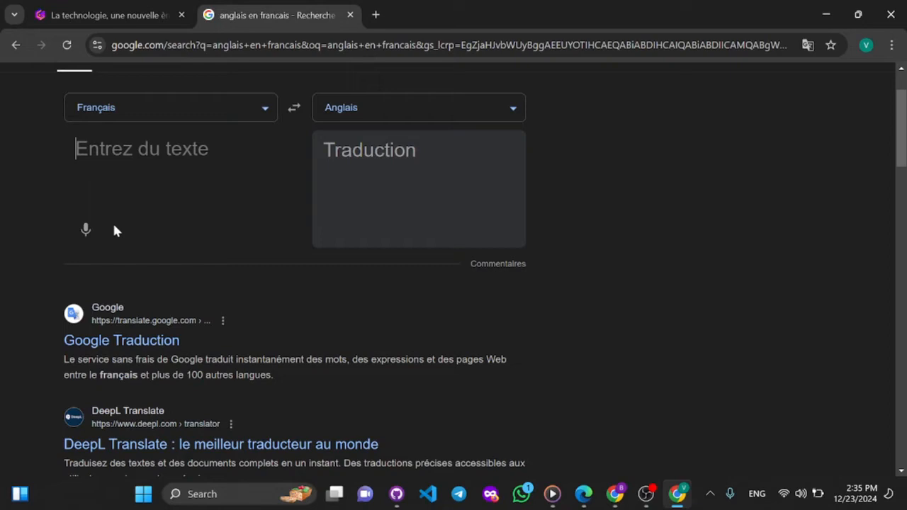
# - Enter "paysage numerique tres jolie avec une couleur de fond bleu," as the French text to translate
pyautogui.write('paysage')
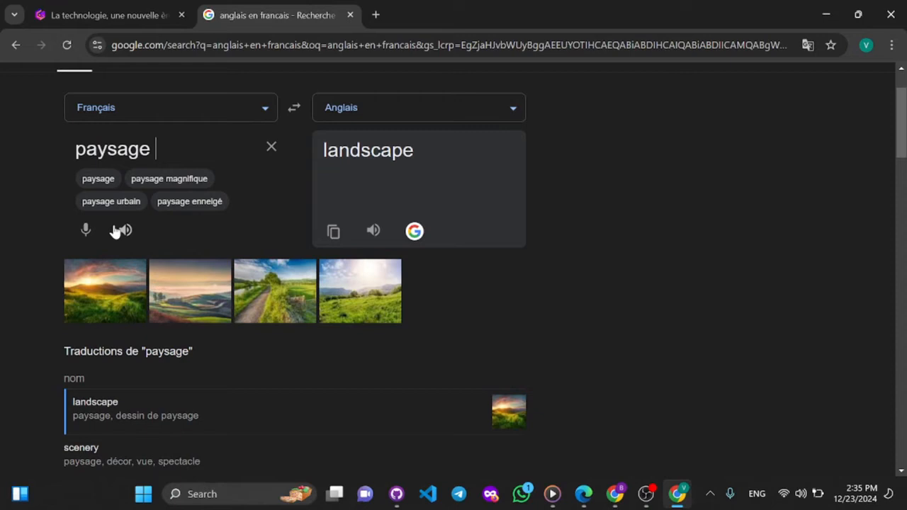
pyautogui.write('numerique')
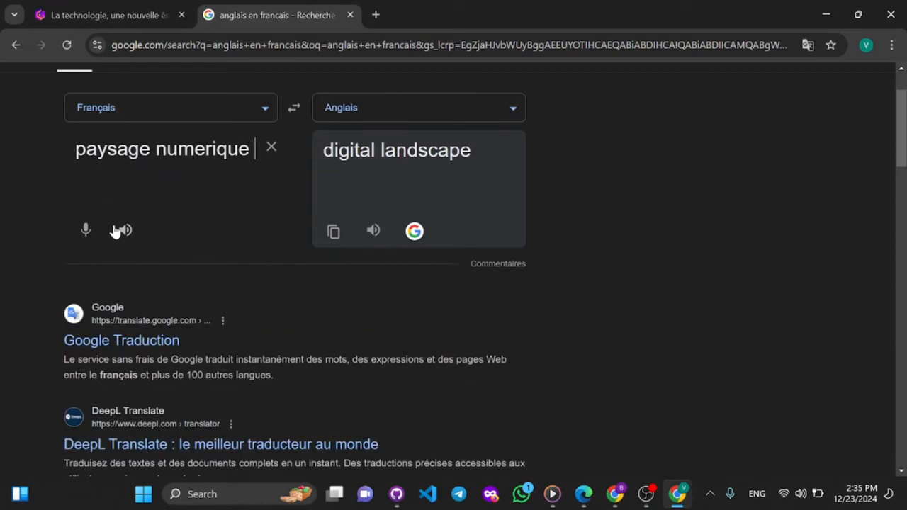
pyautogui.write(' tres ')
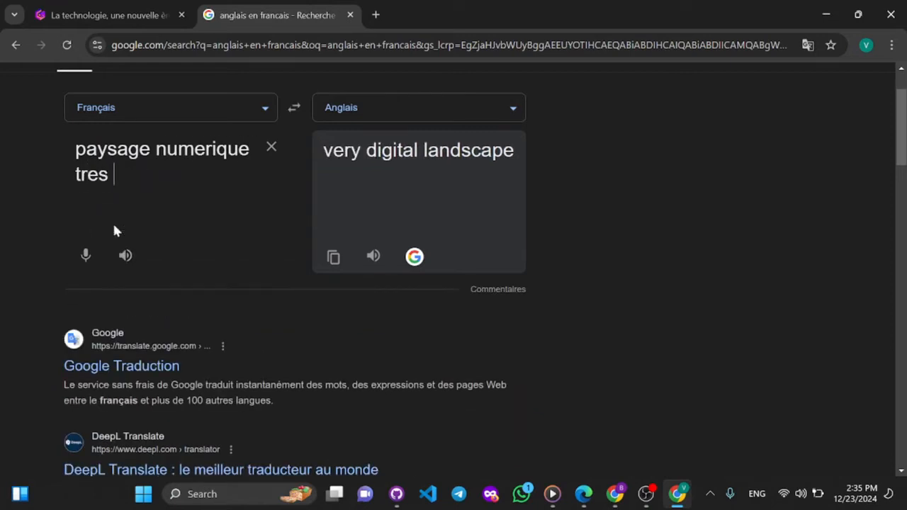
pyautogui.write('jol')
pyautogui.press('BackSpace')
pyautogui.write(';')
pyautogui.press('BackSpace')
pyautogui.write('l')
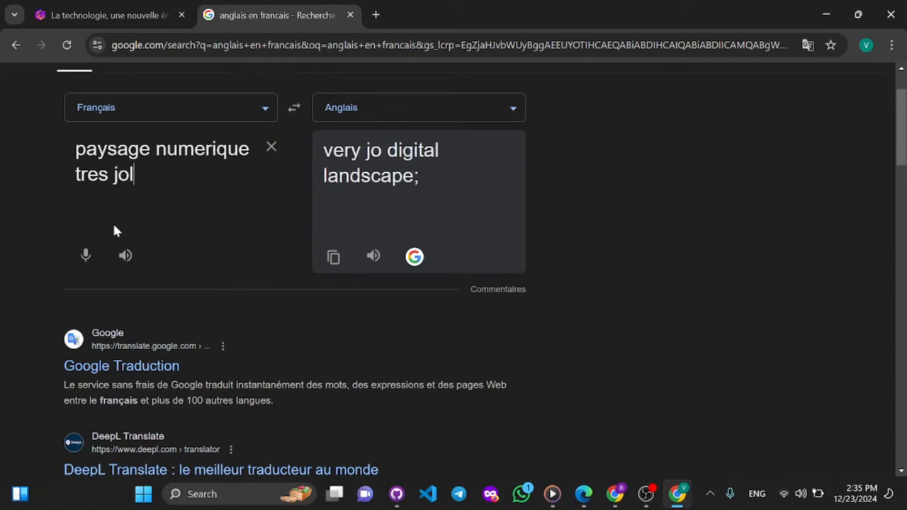
pyautogui.write('ie avec ')
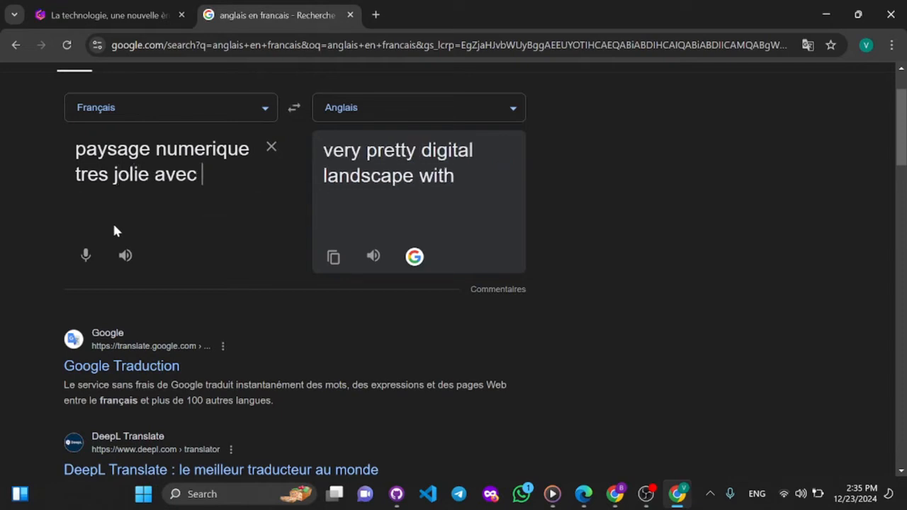
pyautogui.write('de')
pyautogui.press('BackSpace')
pyautogui.press('BackSpace')
pyautogui.write('une c')
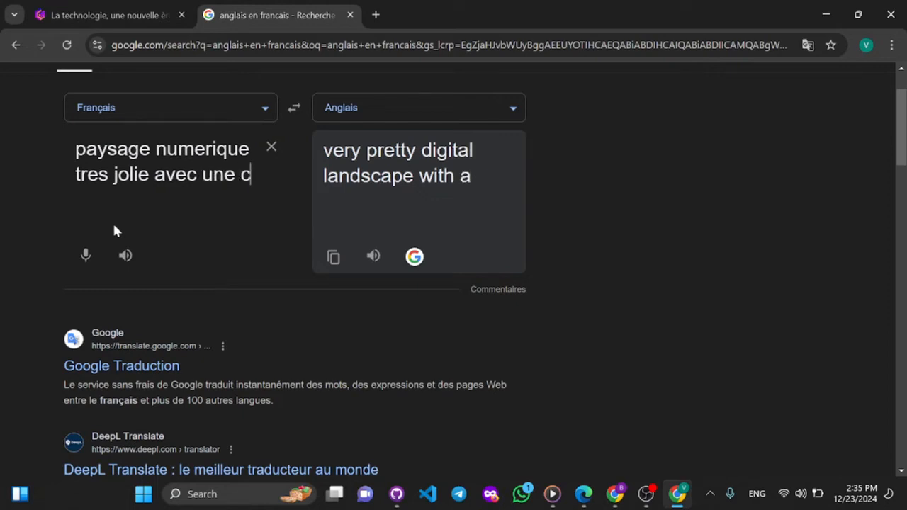
pyautogui.write('ouleur de ')
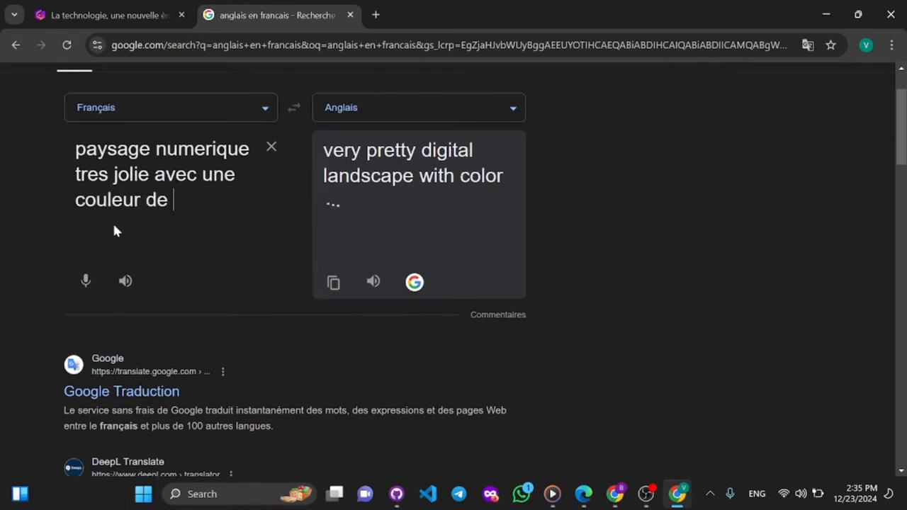
pyautogui.write('fond ')
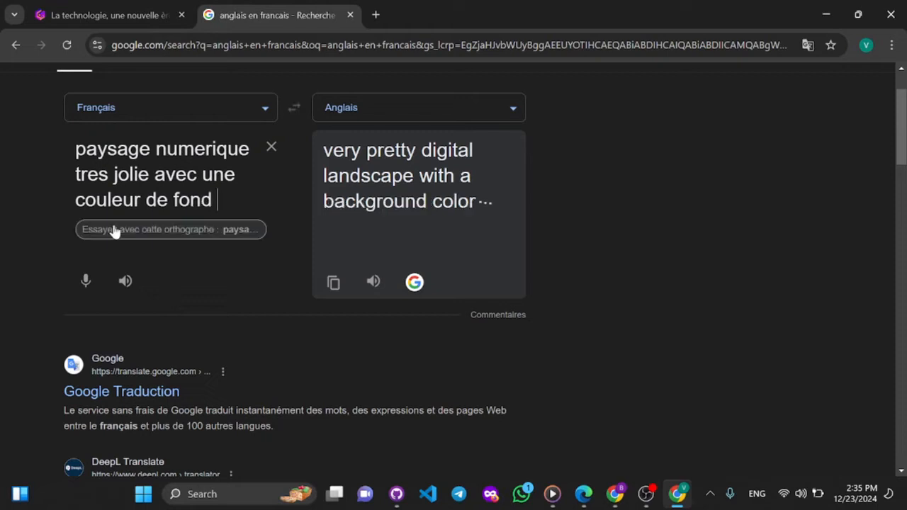
pyautogui.write('bleu')
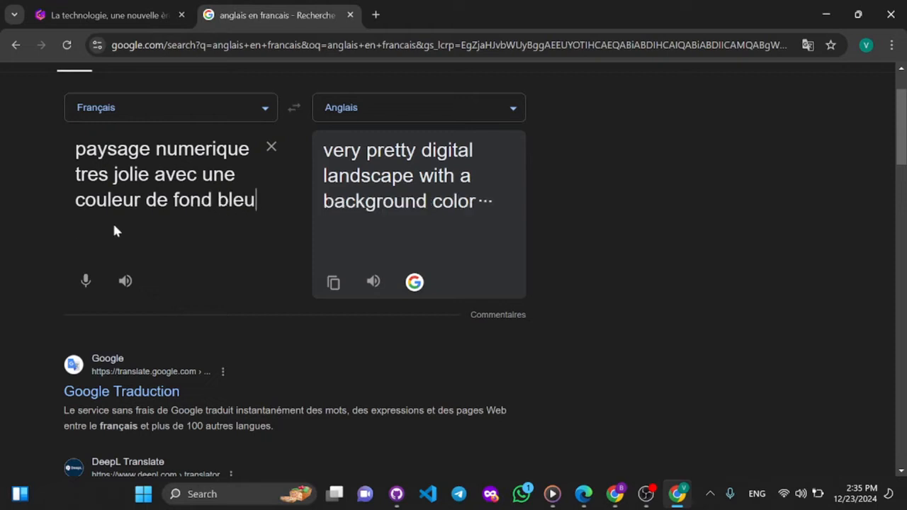
pyautogui.write(', ')
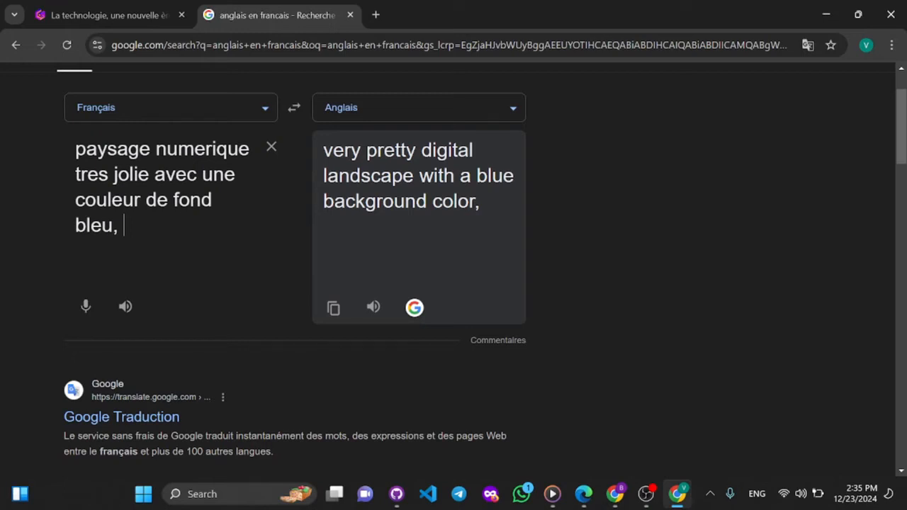
pyautogui.write('avec ')
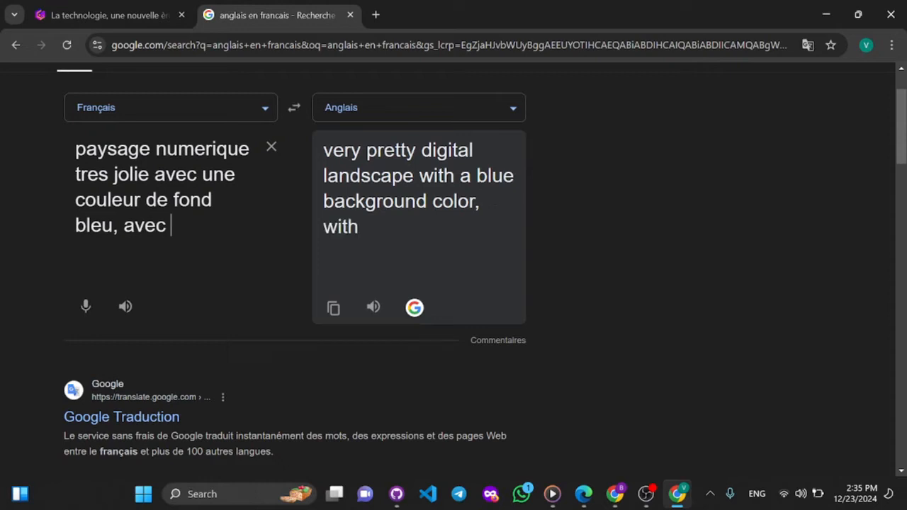
pyautogui.write('des or')
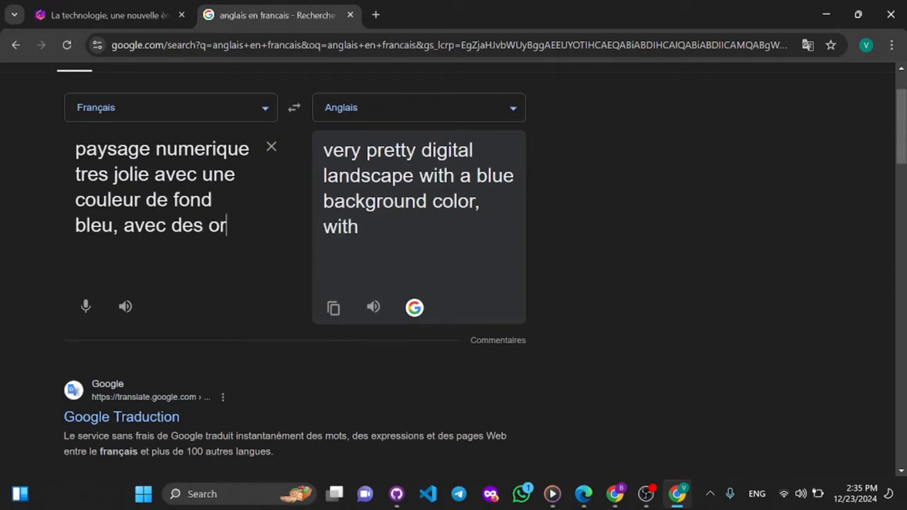
# - Extend the French description with "avec des ordinateurs, des telephones, des tablettes etc"
pyautogui.write('dinateurs')
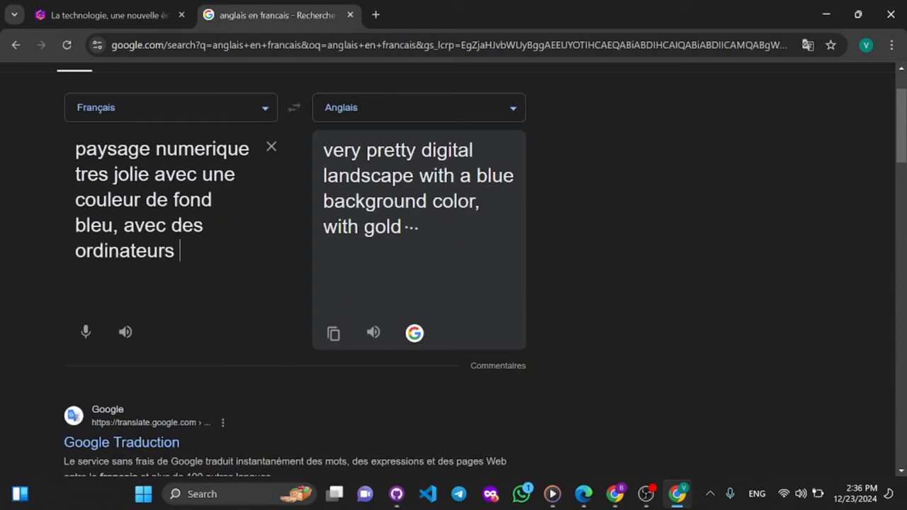
pyautogui.press('BackSpace')
pyautogui.write(',')
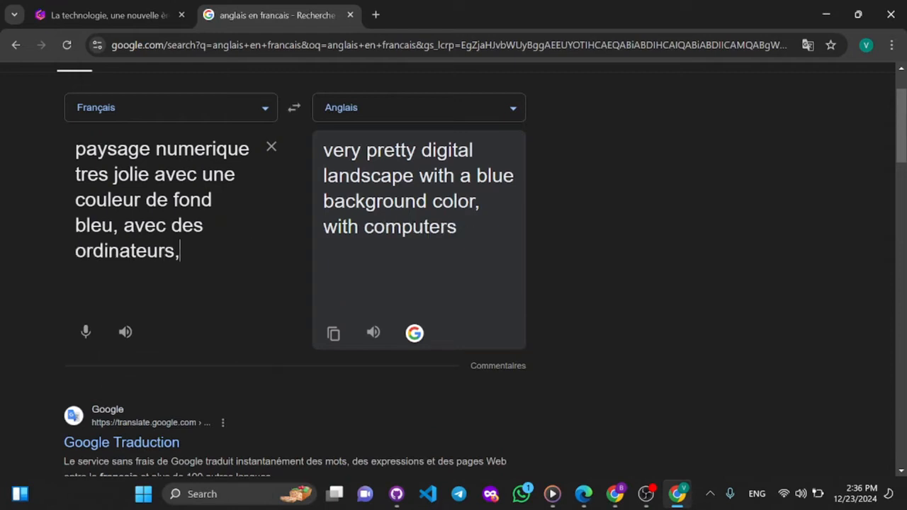
pyautogui.write(' des tele')
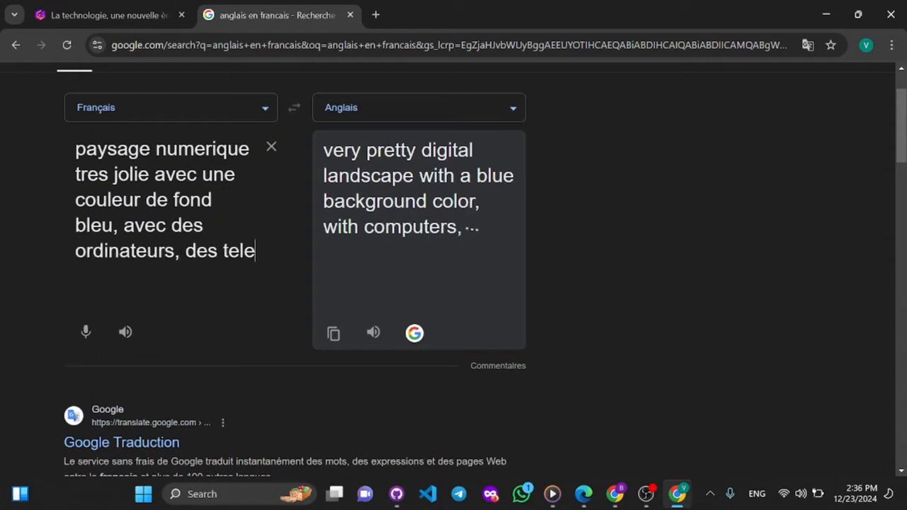
pyautogui.write('phones, d')
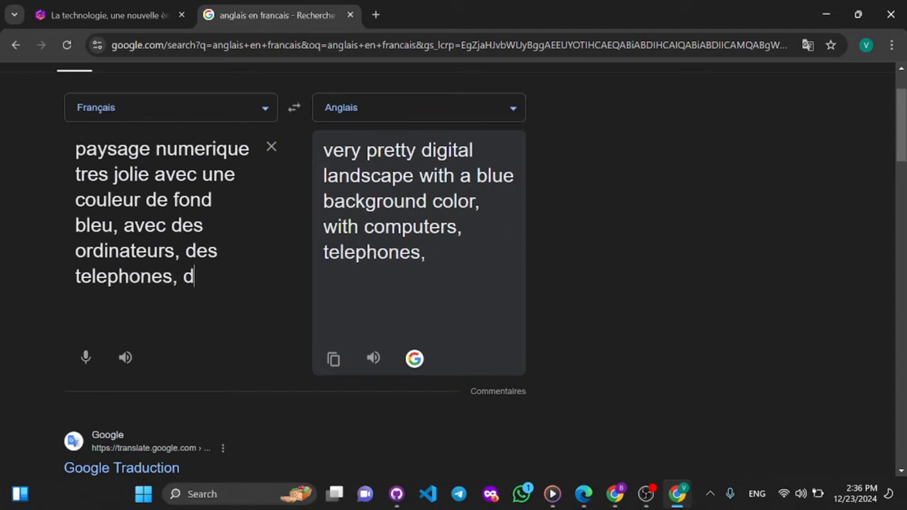
pyautogui.write('es tabl')
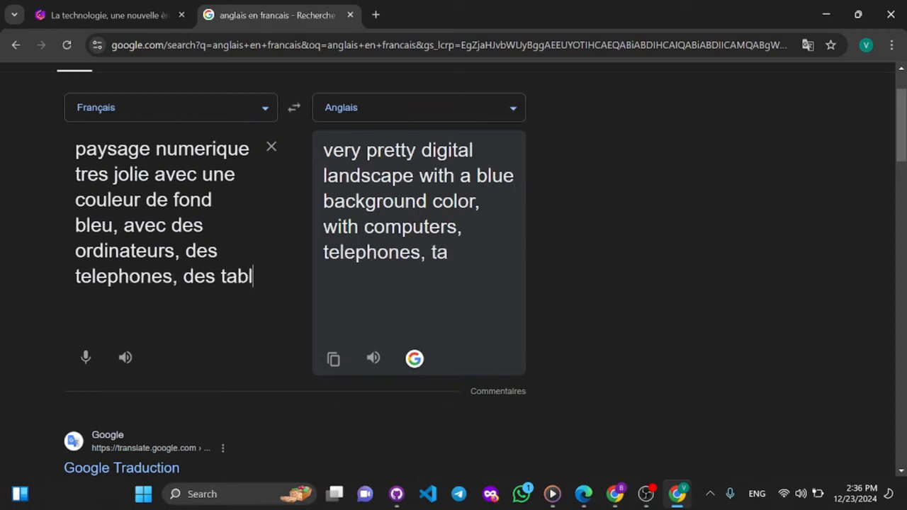
pyautogui.write('ettes')
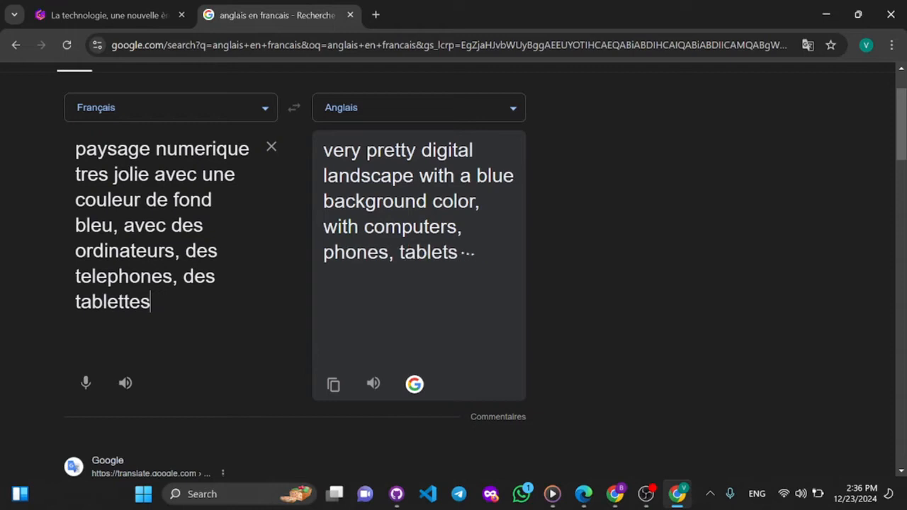
pyautogui.write(', des')
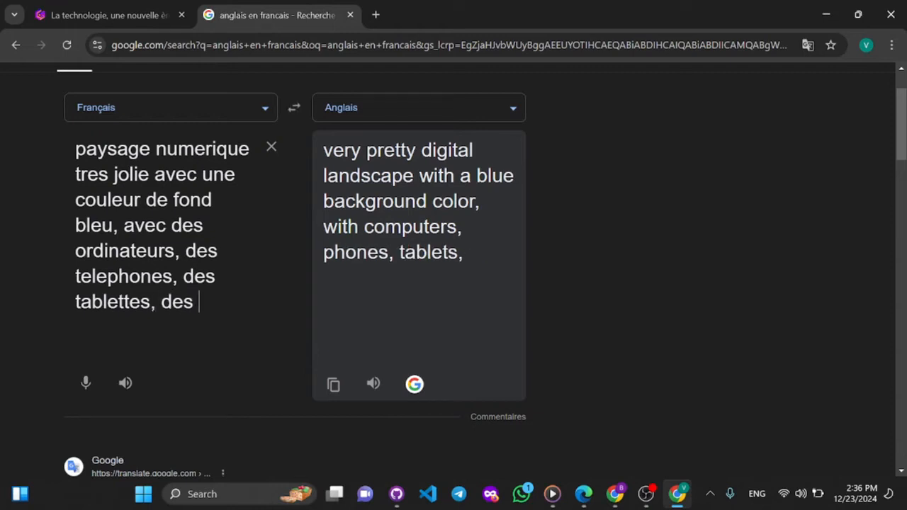
pyautogui.press('BackSpace')
pyautogui.press('BackSpace')
pyautogui.press('BackSpace')
pyautogui.press('BackSpace')
pyautogui.press('BackSpace')
pyautogui.press('BackSpace')
pyautogui.write('etc')
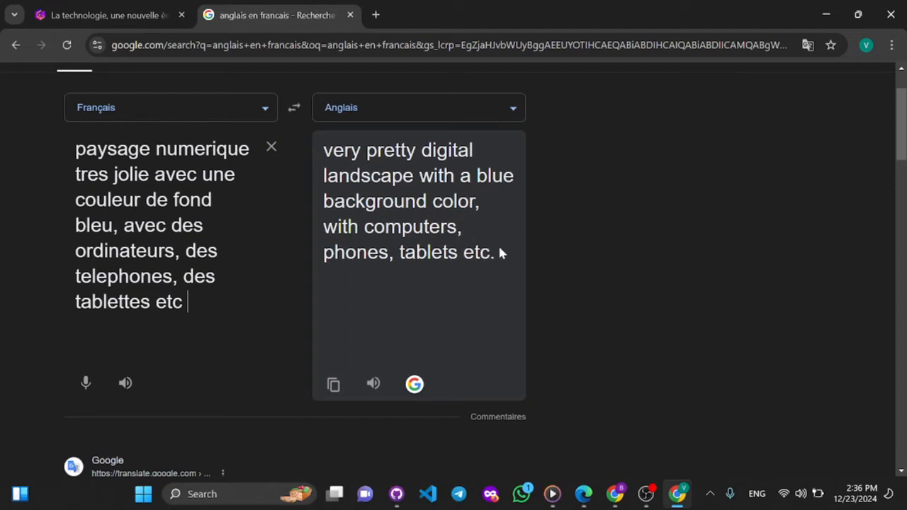
# - Copy the entire English translation of the digital landscape description
pyautogui.moveTo(501, 253); pyautogui.dragTo(406, 200)
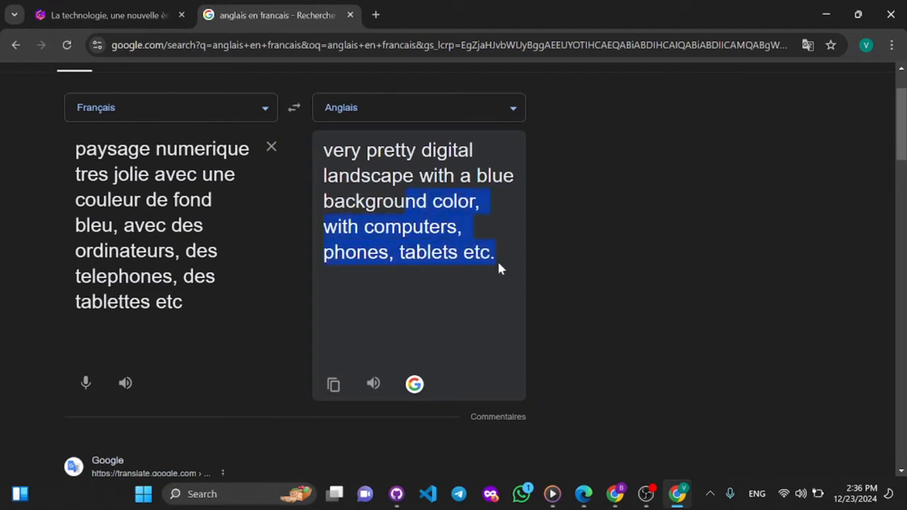
pyautogui.moveTo(501, 258); pyautogui.dragTo(322, 152)
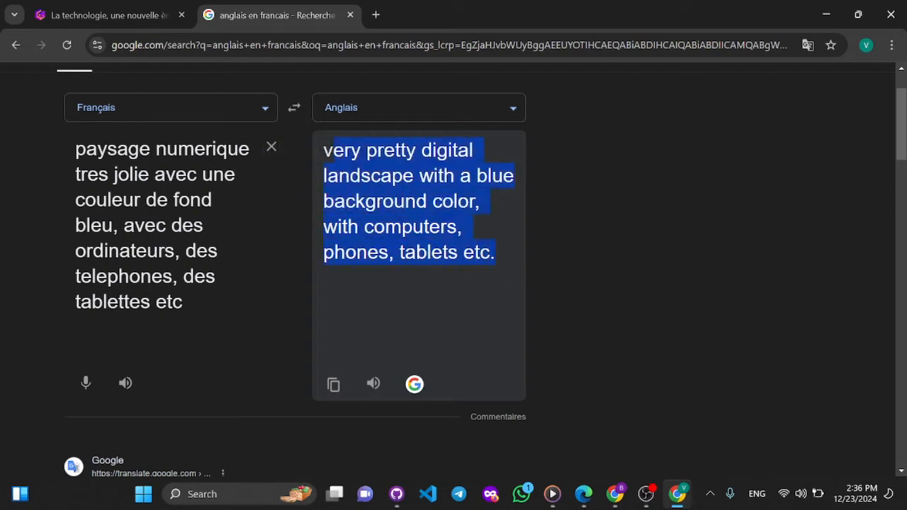
pyautogui.rightClick(330, 158)
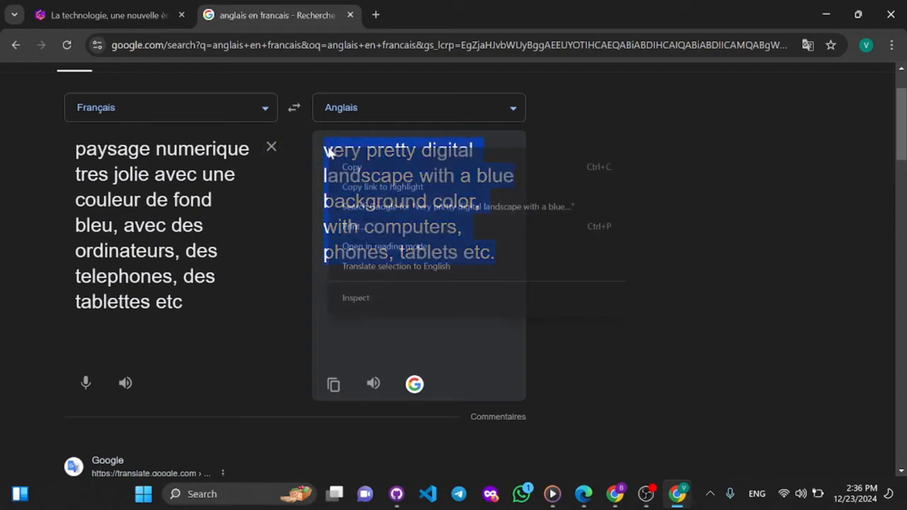
pyautogui.click(363, 169)
# - Try replacing the title card image's prompt in the presentation with the copied English translation, review the generation settings, and leave them
pyautogui.click(139, 9)
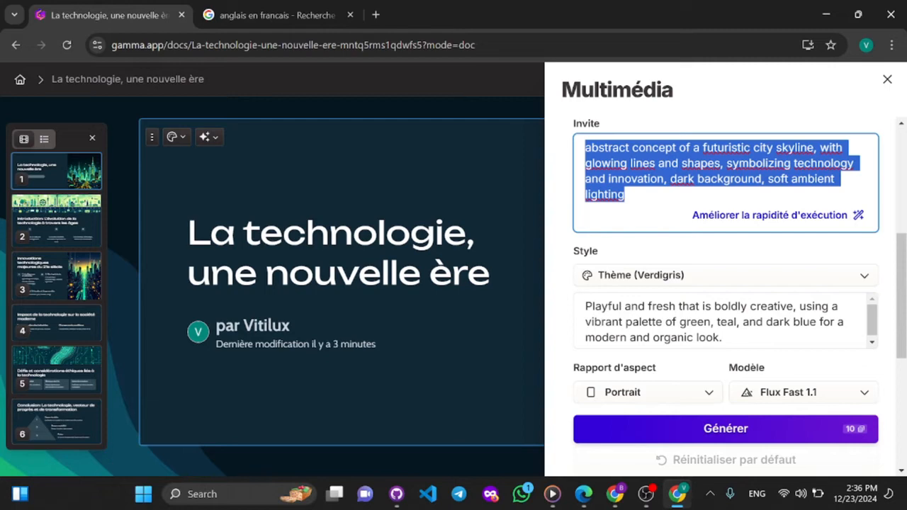
pyautogui.hotkey('ctrl', 'v')
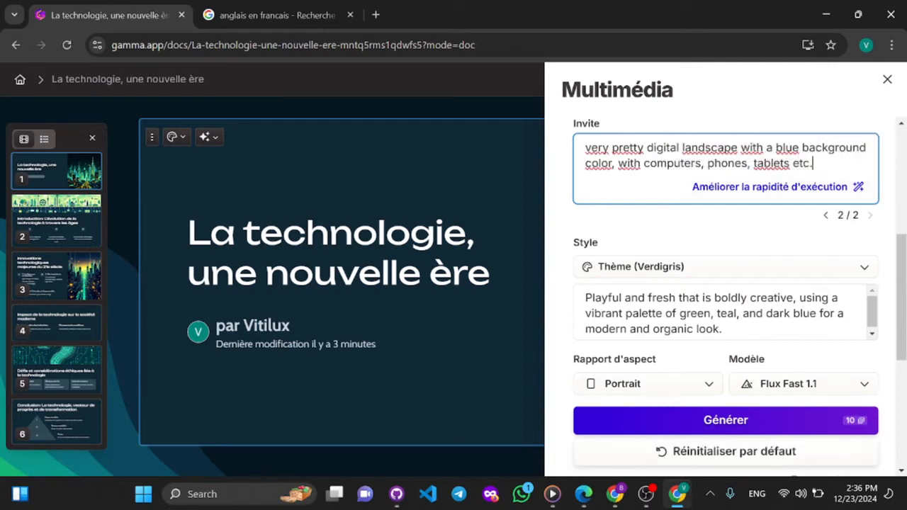
pyautogui.scroll(4, 638, 178)
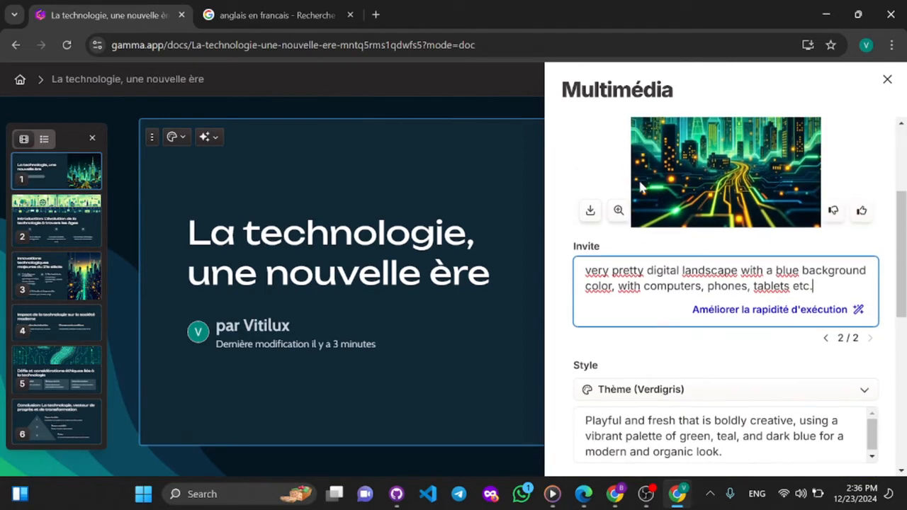
pyautogui.scroll(-7, 638, 178)
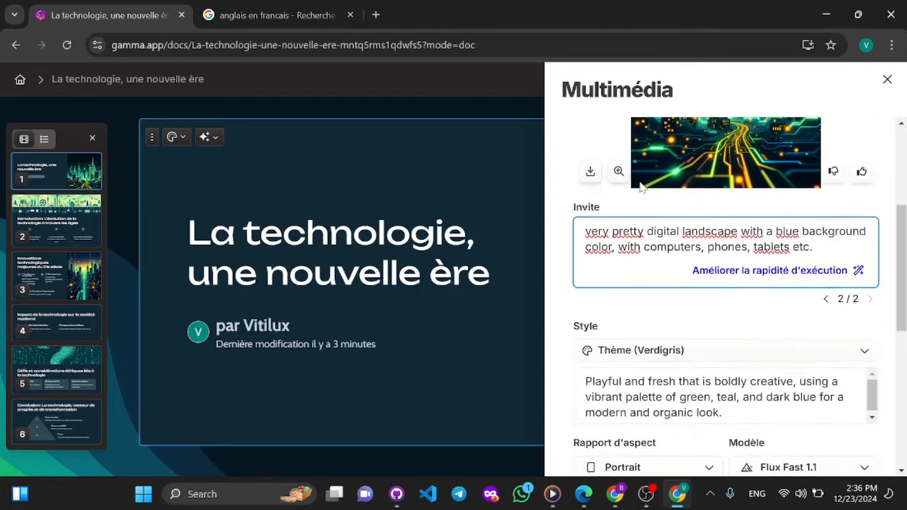
pyautogui.scroll(1, 641, 187)
pyautogui.scroll(1, 641, 187)
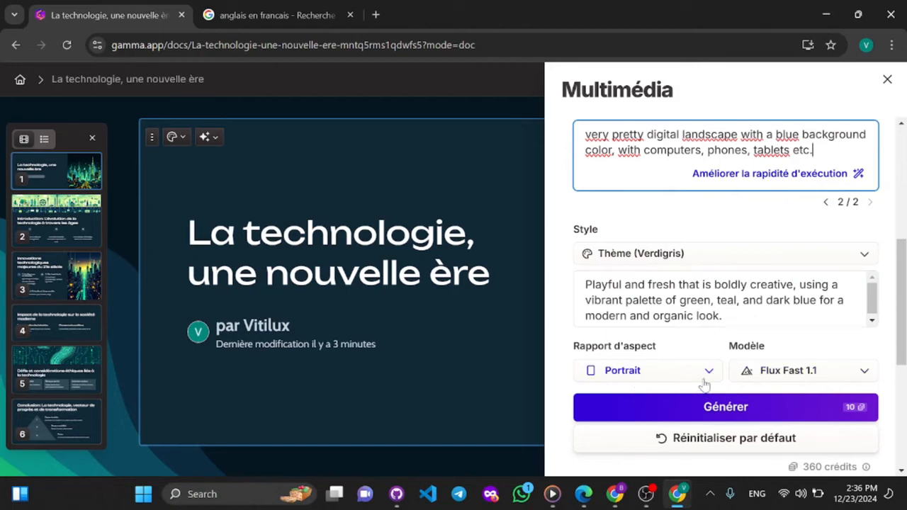
pyautogui.click(475, 174)
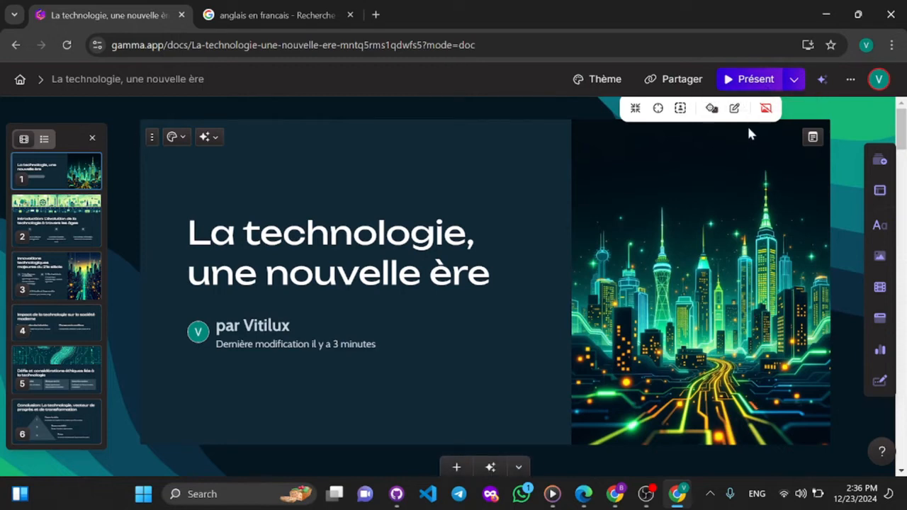
# - Reopen the AI image settings for the title card's skyline picture and move the presentation's browser tab after the translator's tab
pyautogui.click(735, 108)
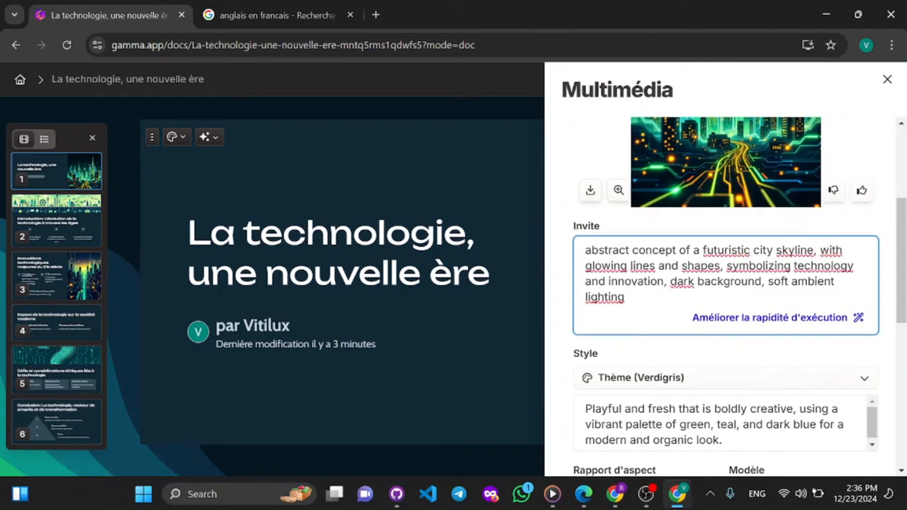
pyautogui.click(289, 9)
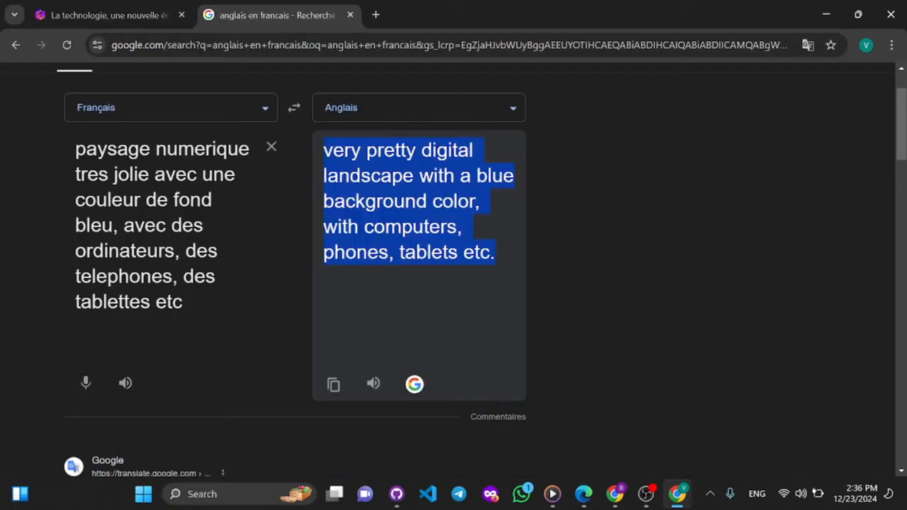
pyautogui.moveTo(131, 6); pyautogui.dragTo(333, 6)
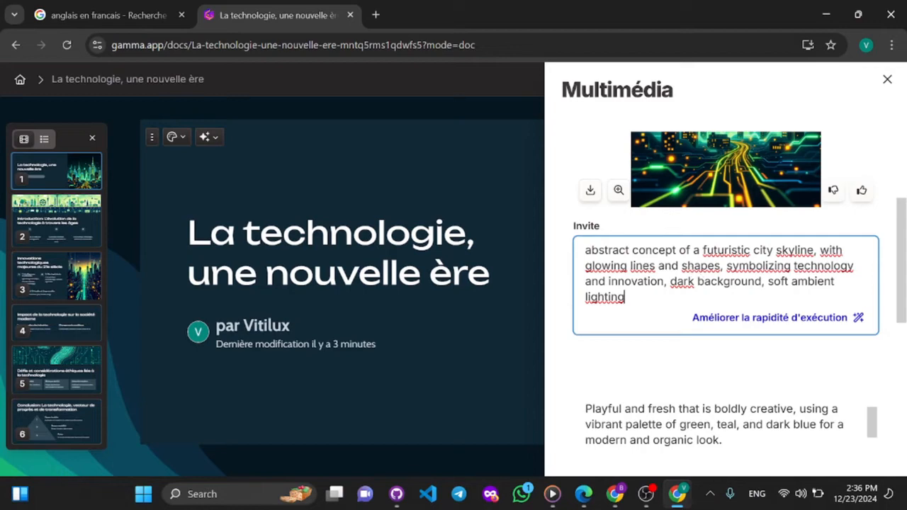
# - Replace the title image's prompt with "very pretty digital landscape with a blue background color, with computers, phones, tablets etc." and generate images
pyautogui.hotkey('ctrl', 'a')
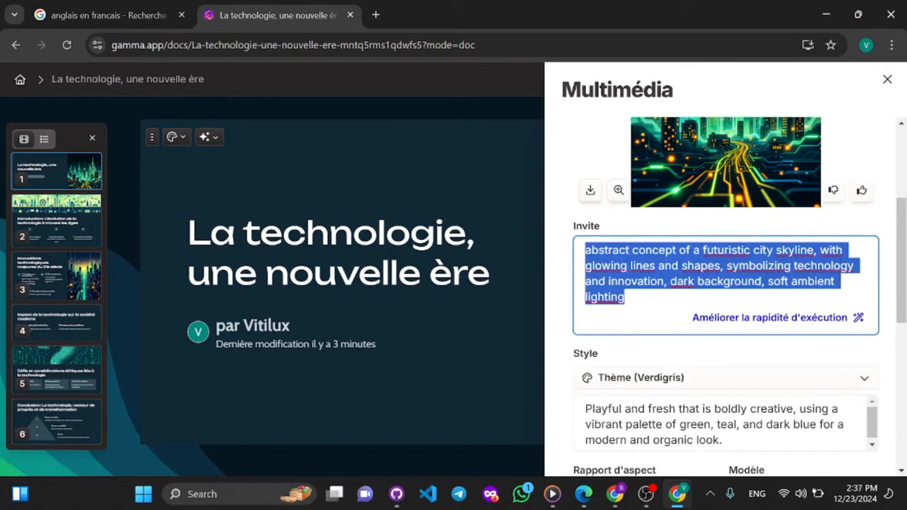
pyautogui.press('BackSpace')
pyautogui.hotkey('ctrl', 'v')
pyautogui.scroll(-3, 726, 284)
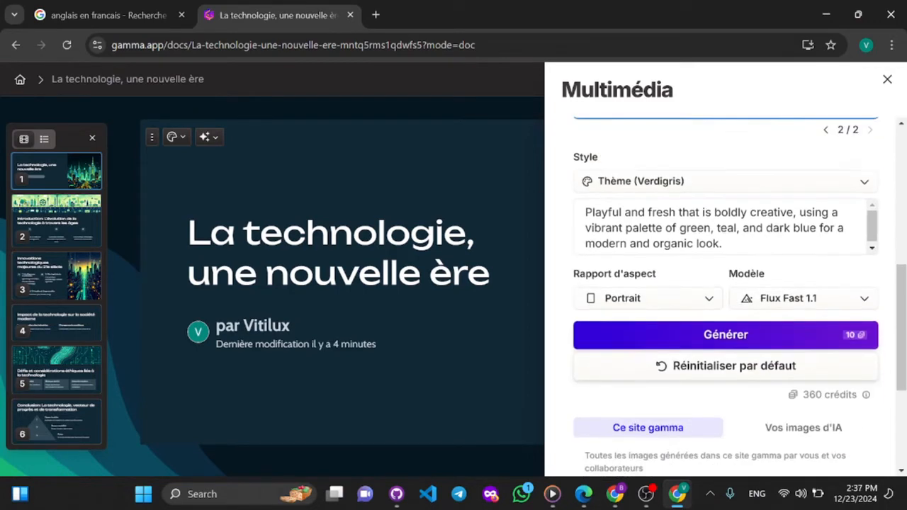
pyautogui.click(713, 295)
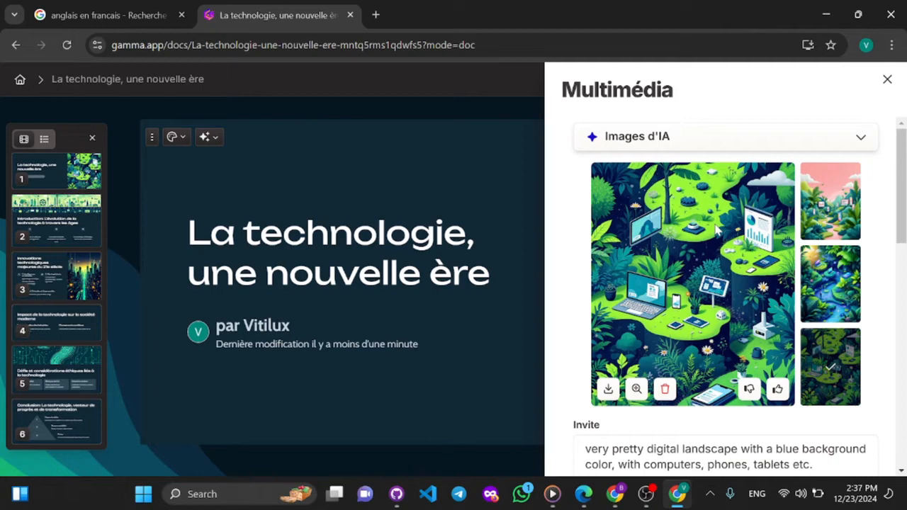
# - Try the blue river landscape and the pink-sky landscape from the generated variants as the title card's image
pyautogui.click(836, 282)
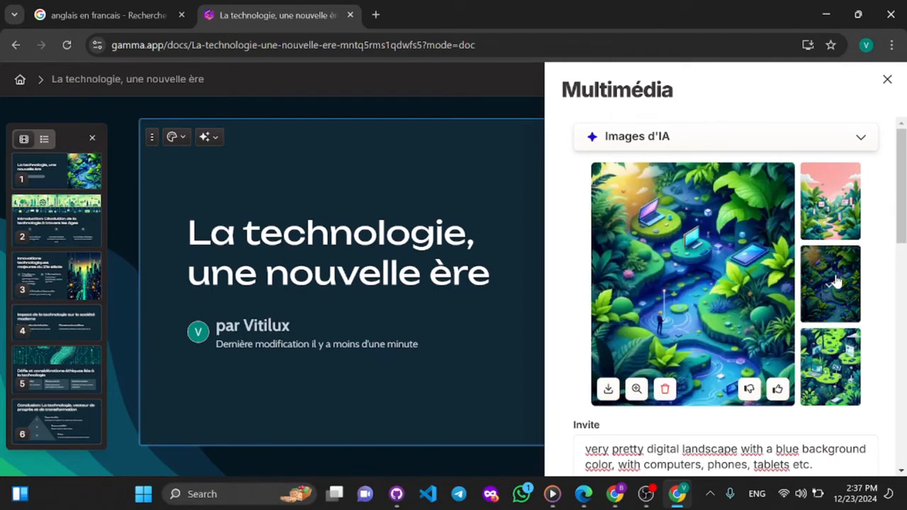
pyautogui.click(838, 224)
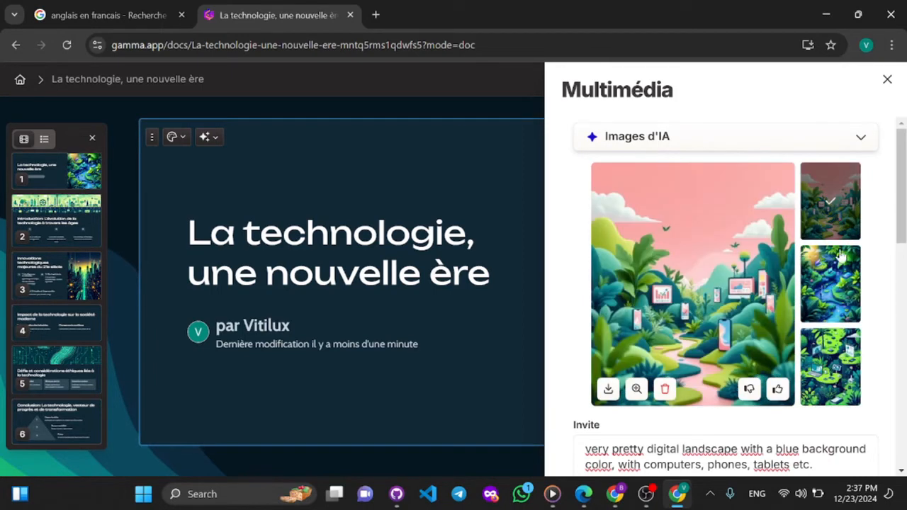
# - Switch the image model to Imagen 3 Fast and regenerate the title card's image with the same prompt
pyautogui.scroll(-4, 751, 303)
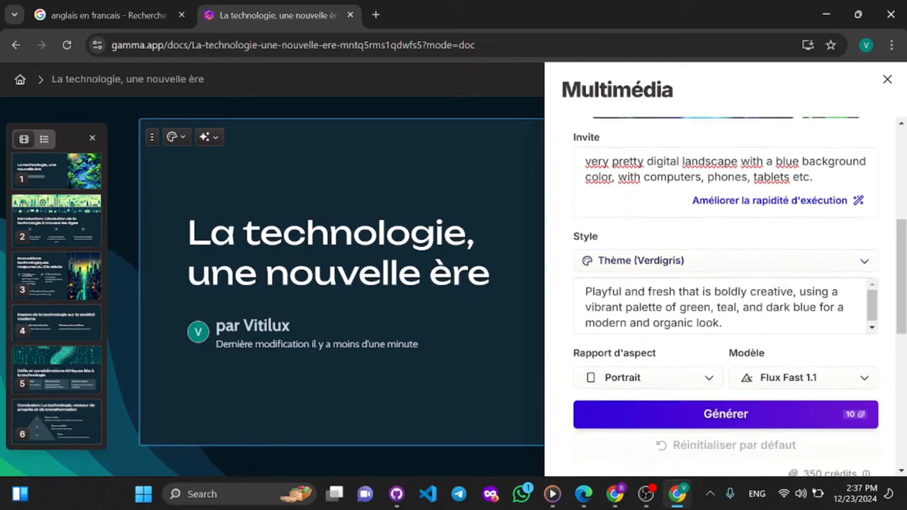
pyautogui.click(843, 383)
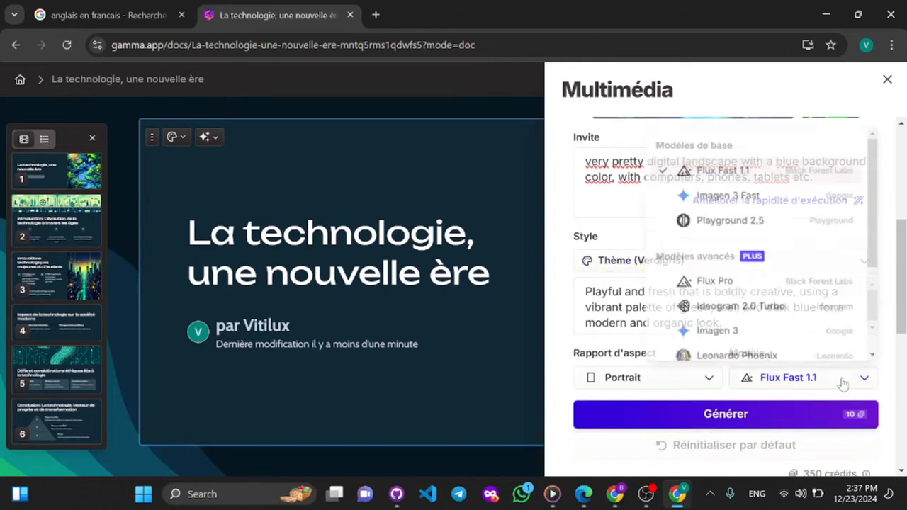
pyautogui.moveTo(718, 196)
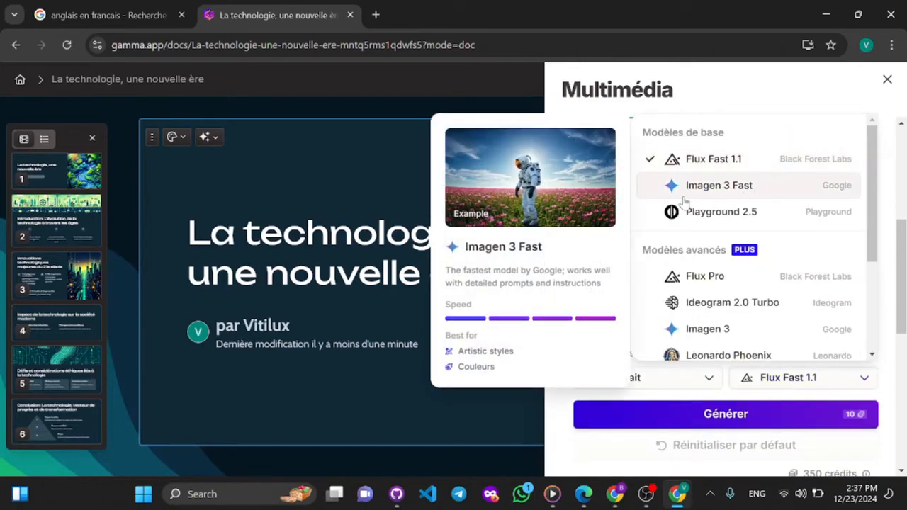
pyautogui.click(718, 188)
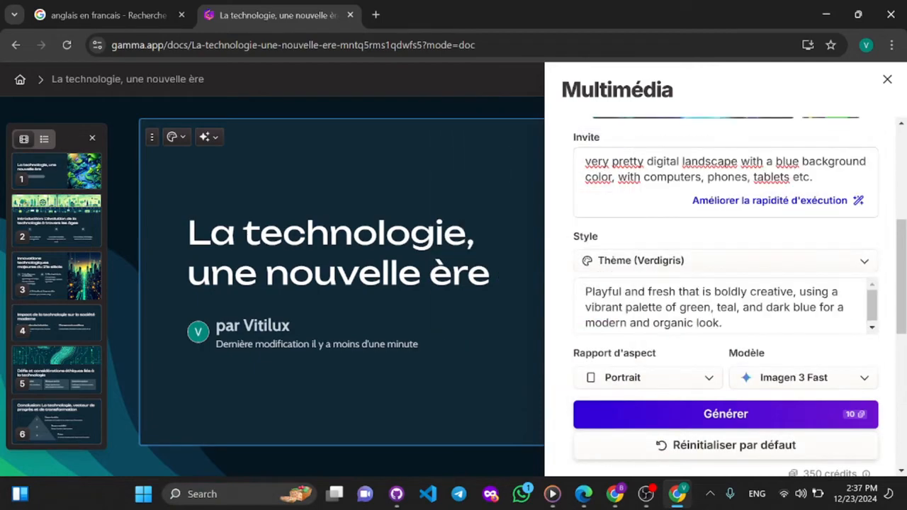
pyautogui.scroll(5, 746, 325)
pyautogui.scroll(-4, 746, 325)
pyautogui.scroll(-2, 747, 326)
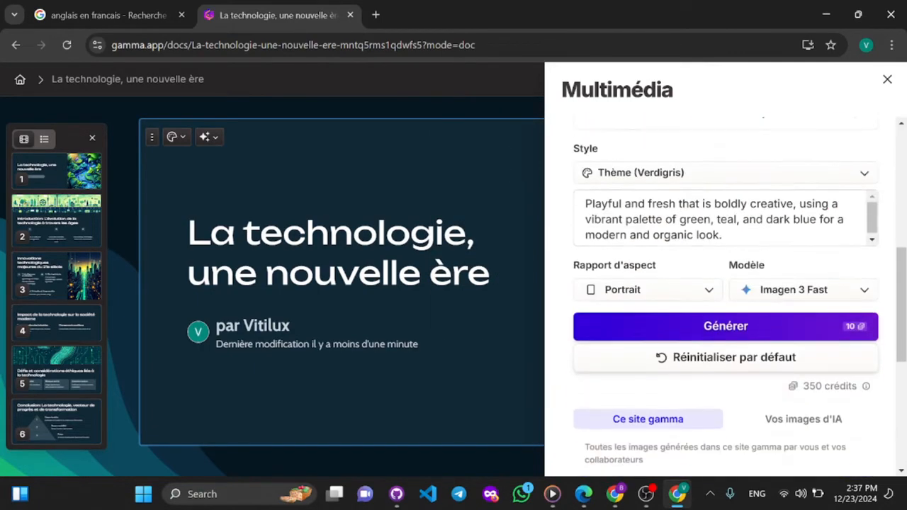
pyautogui.click(728, 326)
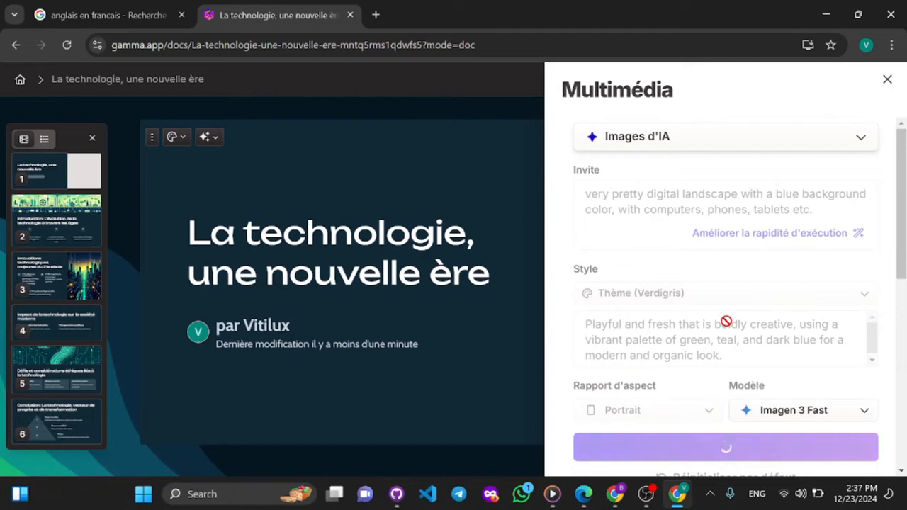
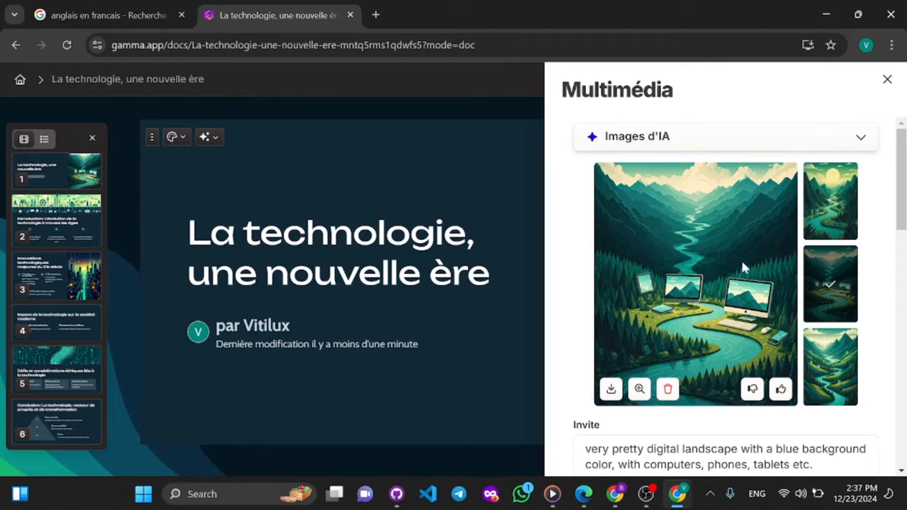
# - Switch the image model to Playground 2.5 and regenerate the title card's image with the same English prompt
pyautogui.scroll(-5, 722, 324)
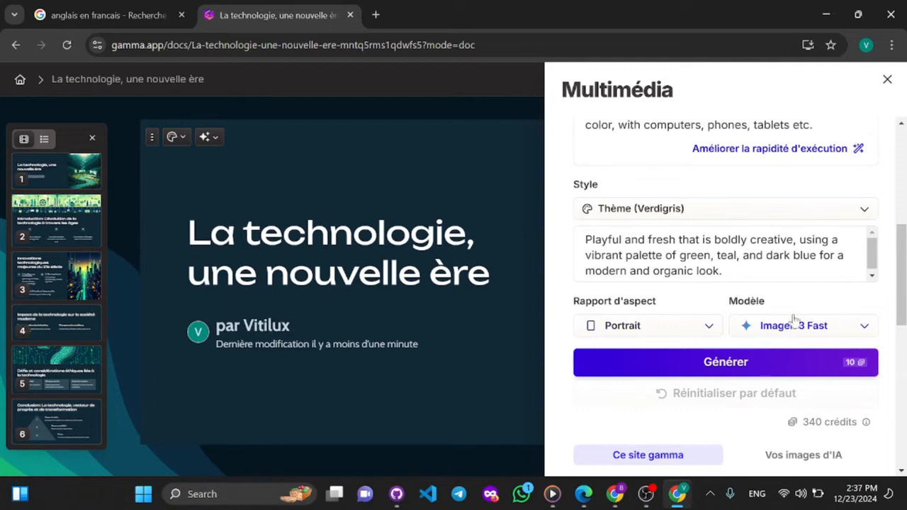
pyautogui.click(796, 333)
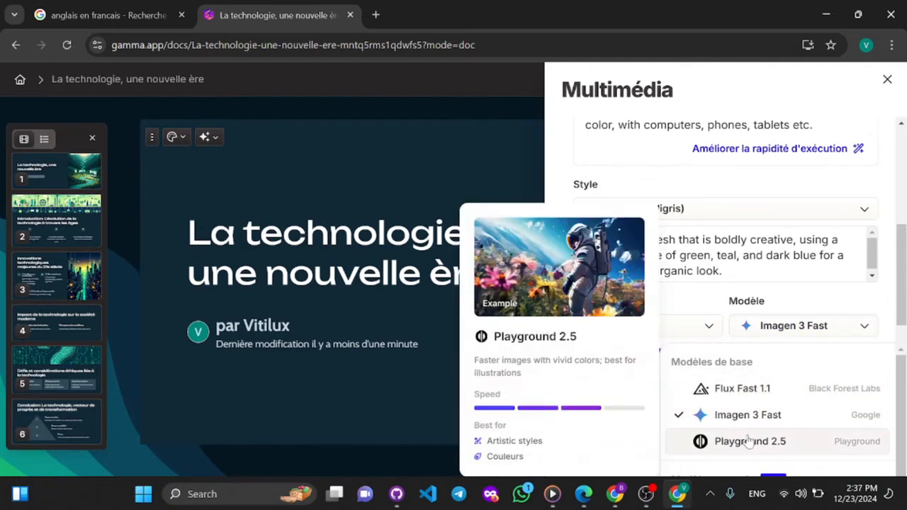
pyautogui.click(726, 440)
pyautogui.scroll(4, 721, 305)
pyautogui.scroll(-3, 712, 397)
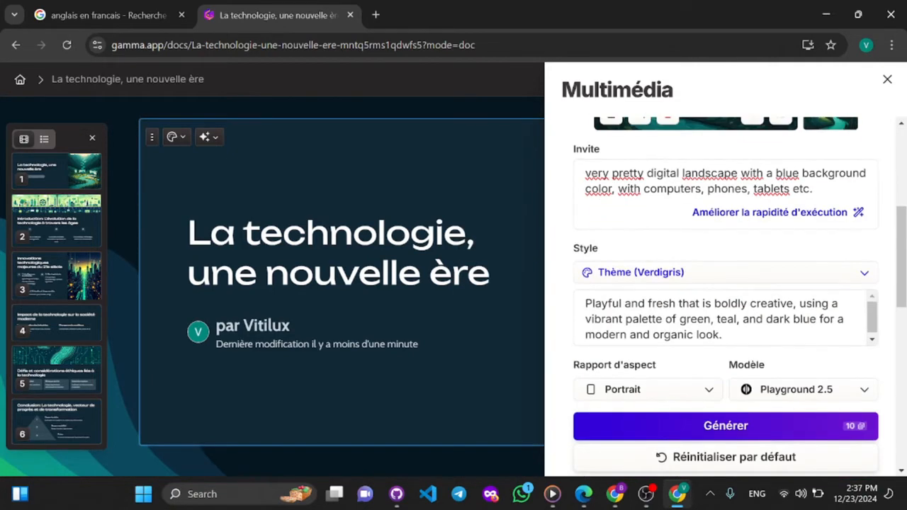
pyautogui.click(708, 426)
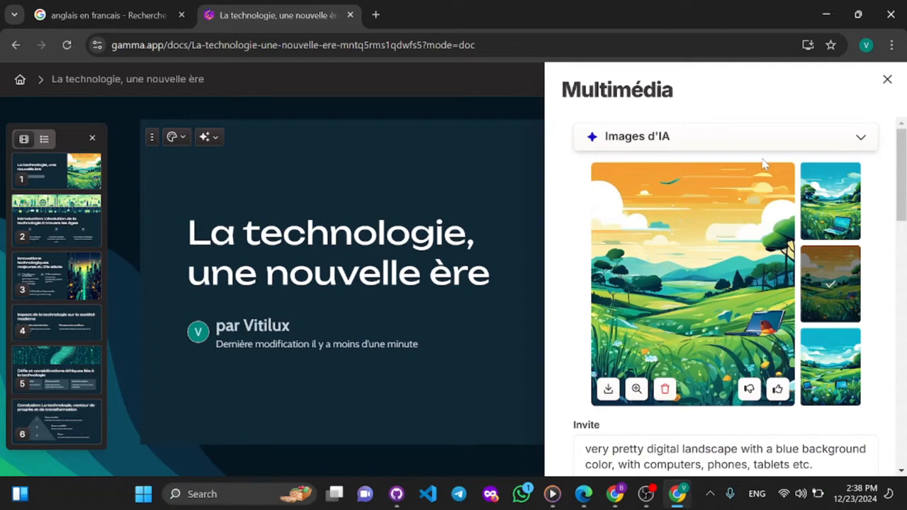
# - Copy the French source text of the image prompt from the translator tab and return to the presentation
pyautogui.scroll(-3, 764, 165)
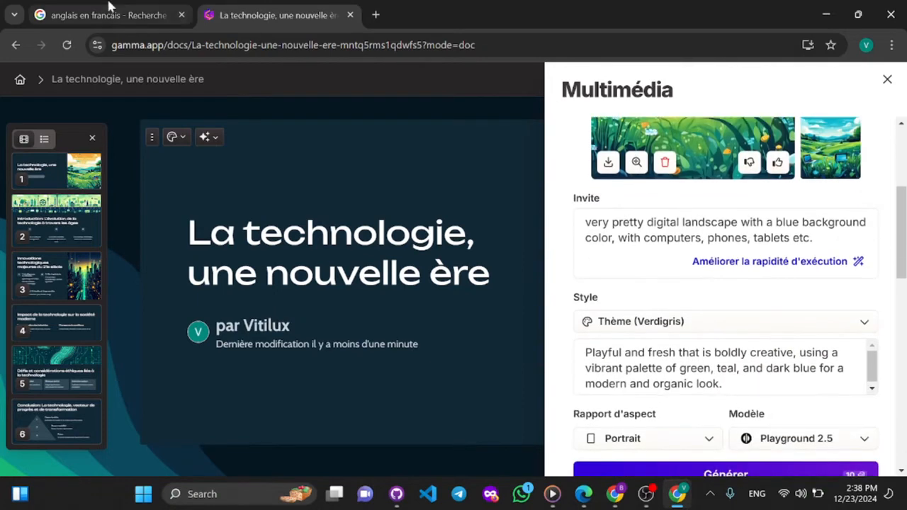
pyautogui.click(107, 14)
pyautogui.tripleClick(128, 206)
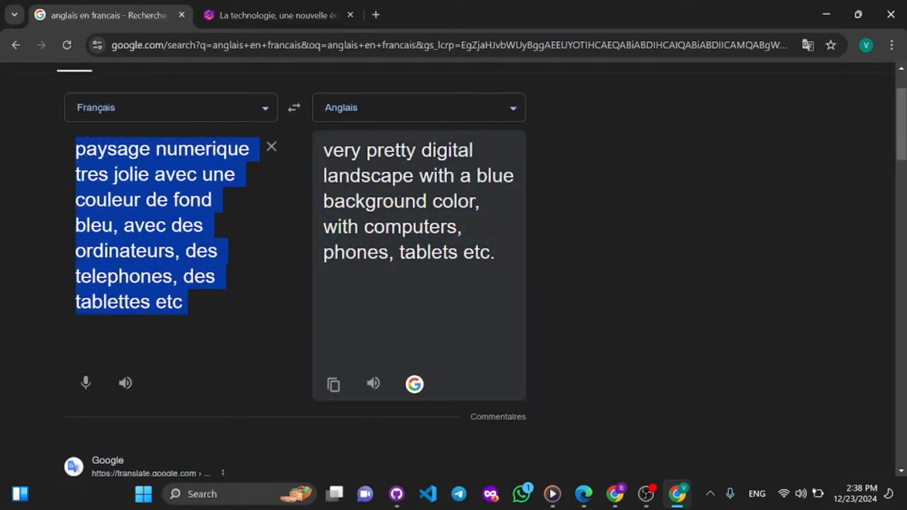
pyautogui.rightClick(124, 206)
pyautogui.click(157, 272)
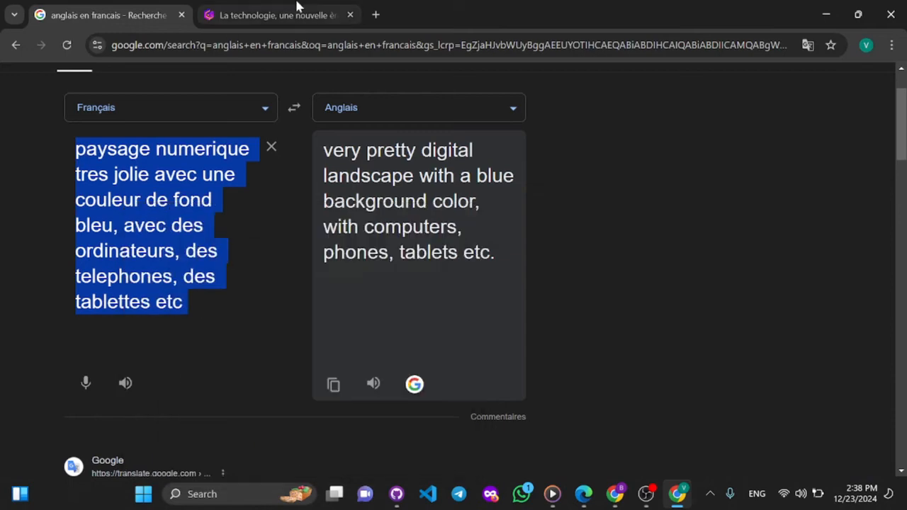
pyautogui.click(298, 7)
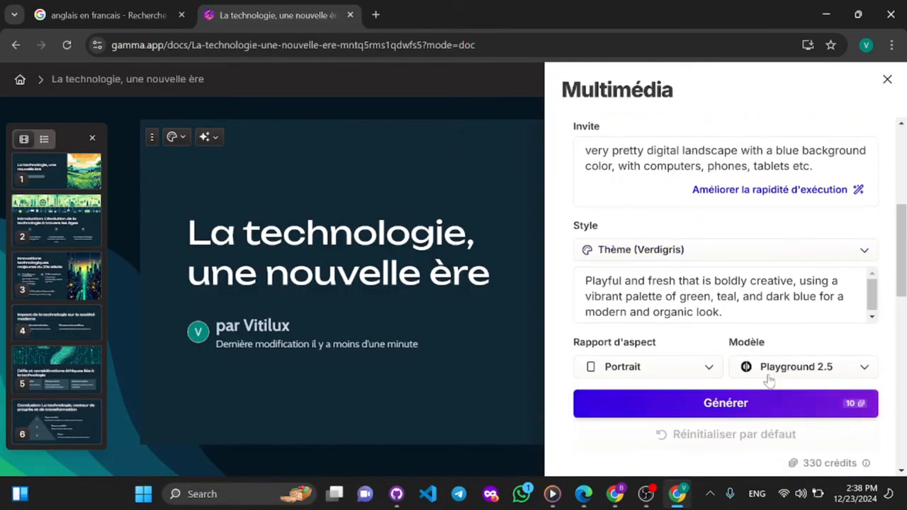
# - With Imagen 3 Fast, generate from the prompt "paysage numerique tres jolie avec une couleur de fond bleu, avec des ordinateurs, des telephones, des tablettes etc"
pyautogui.click(769, 374)
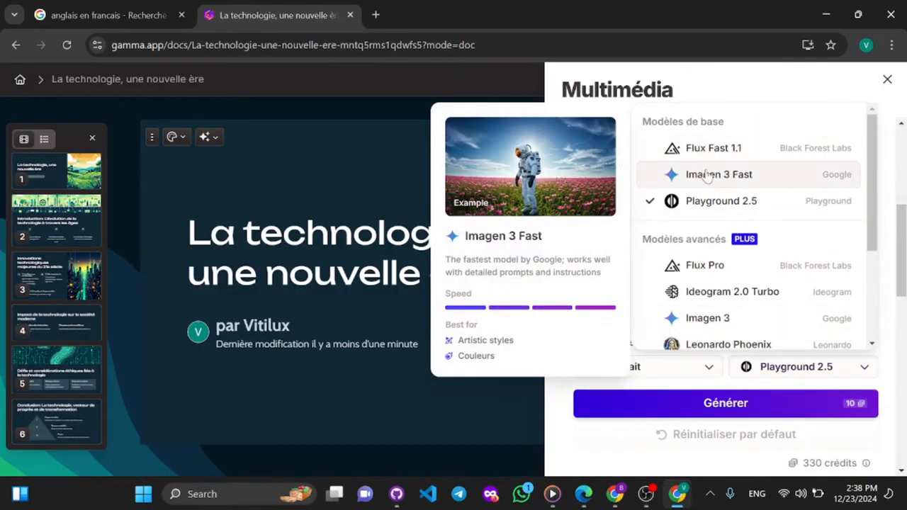
pyautogui.click(685, 176)
pyautogui.scroll(3, 678, 351)
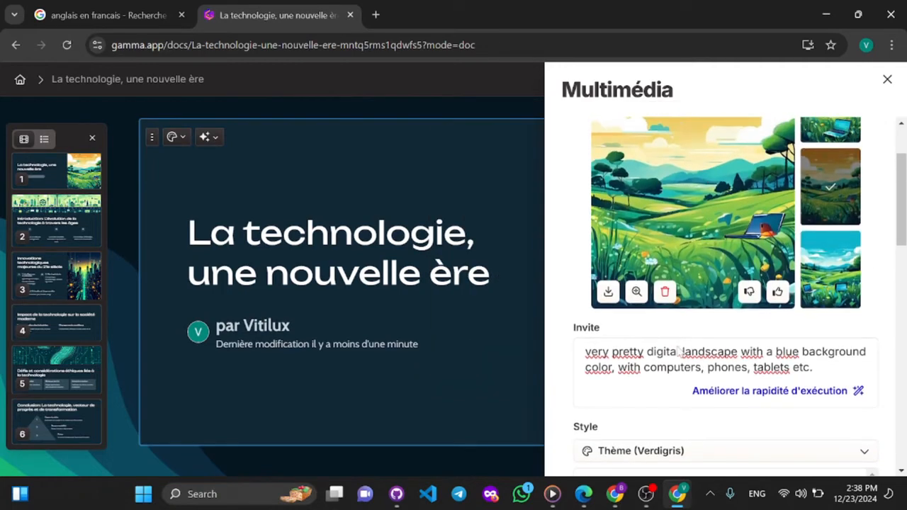
pyautogui.click(657, 368)
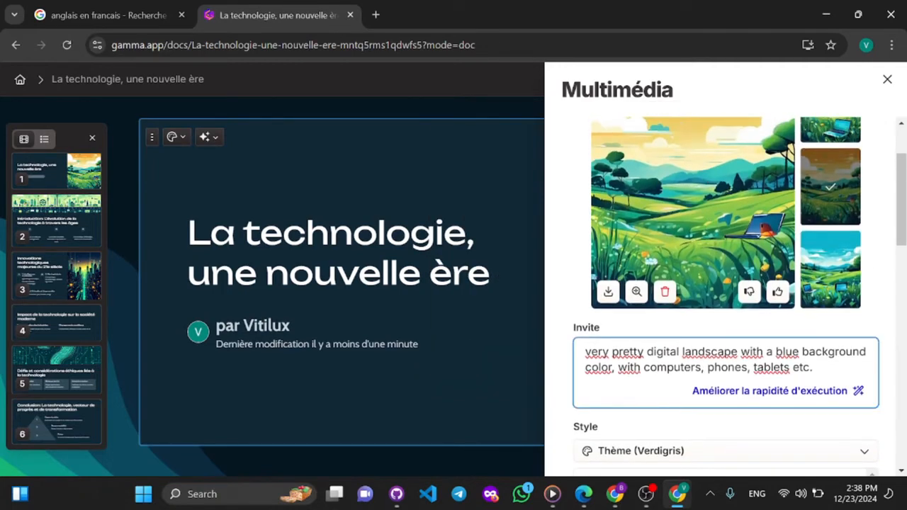
pyautogui.hotkey('ctrl', 'a')
pyautogui.press('BackSpace')
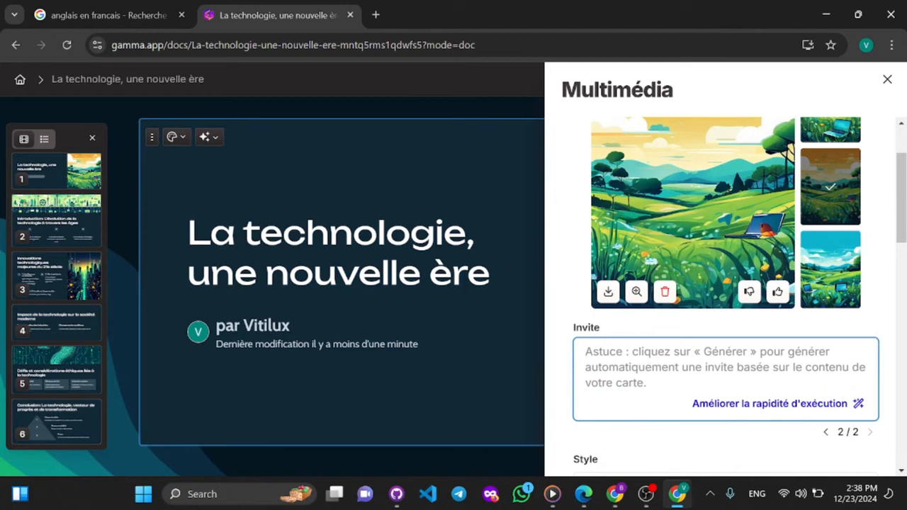
pyautogui.hotkey('ctrl', 'v')
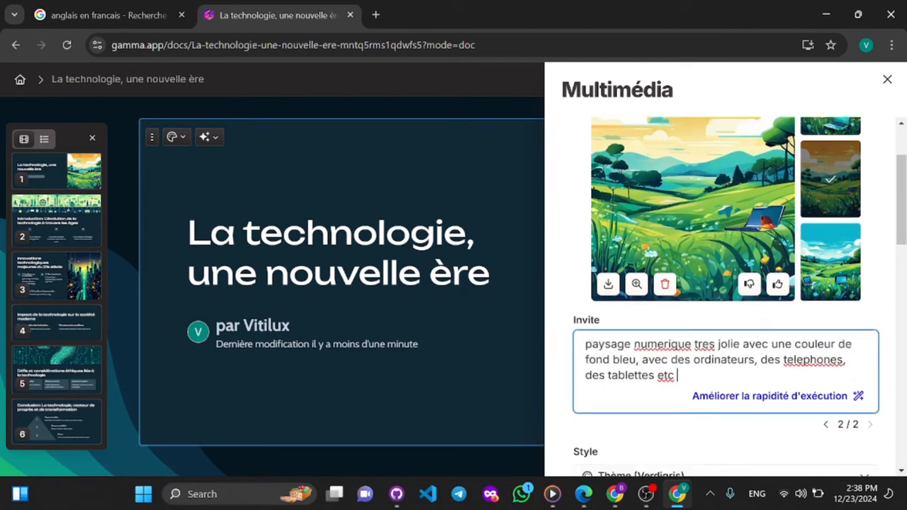
pyautogui.scroll(-3, 744, 415)
pyautogui.click(725, 434)
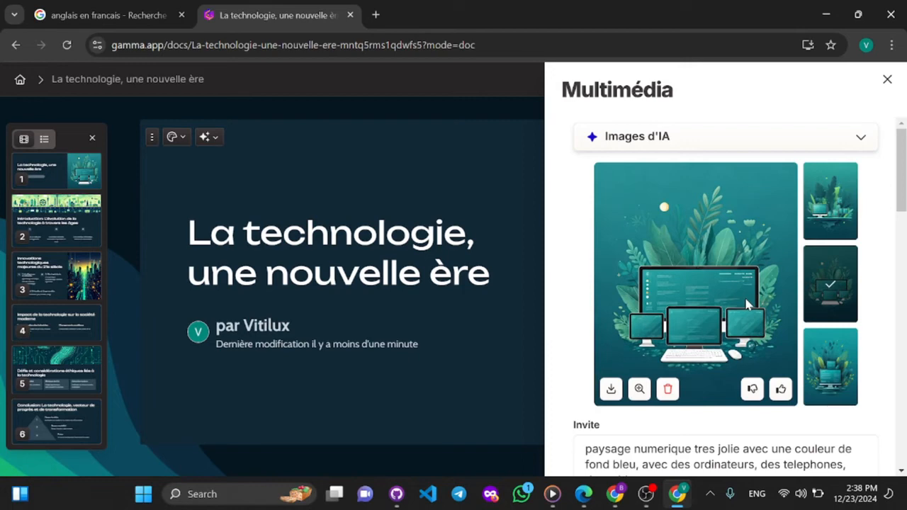
# - Switch the image model to Flux Fast 1.1 and regenerate the title card's image with the French prompt
pyautogui.scroll(-4, 748, 305)
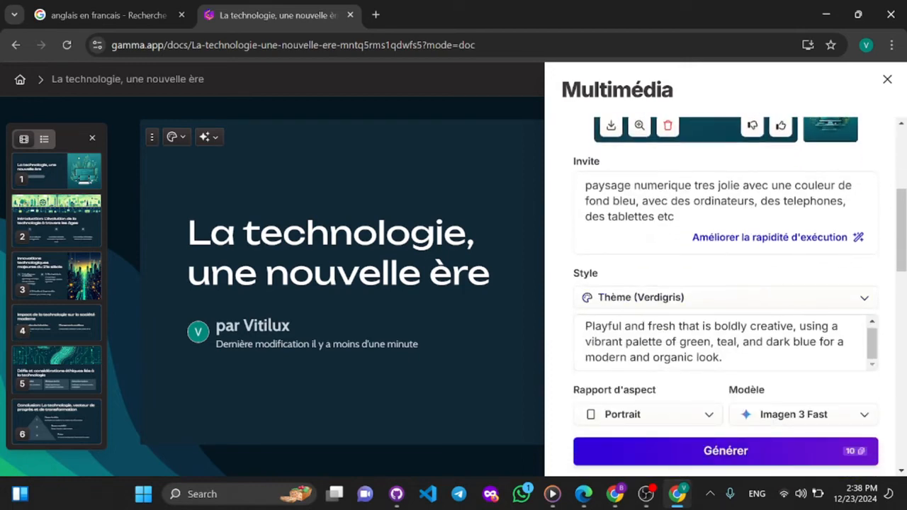
pyautogui.click(787, 414)
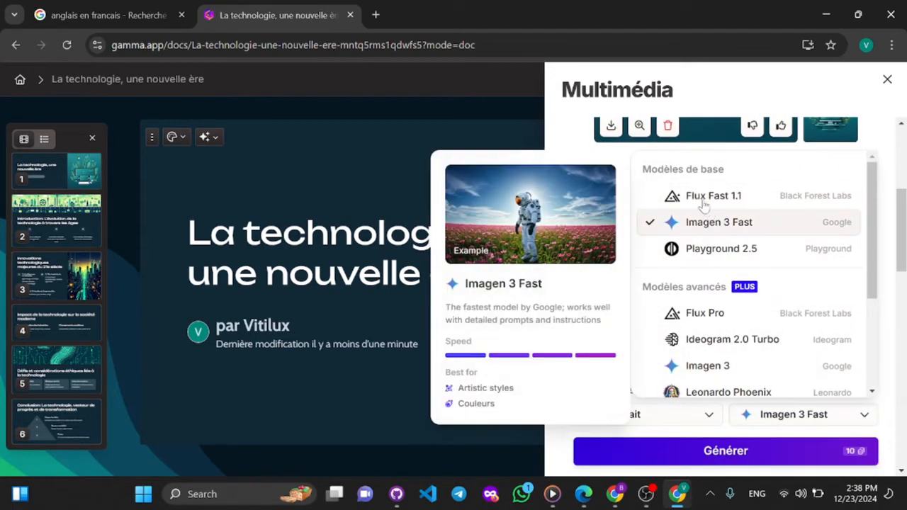
pyautogui.click(701, 200)
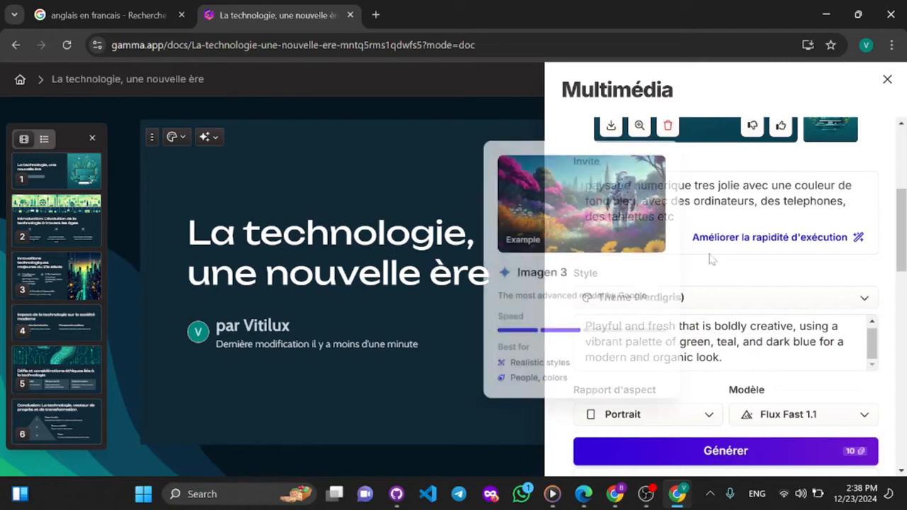
pyautogui.click(700, 451)
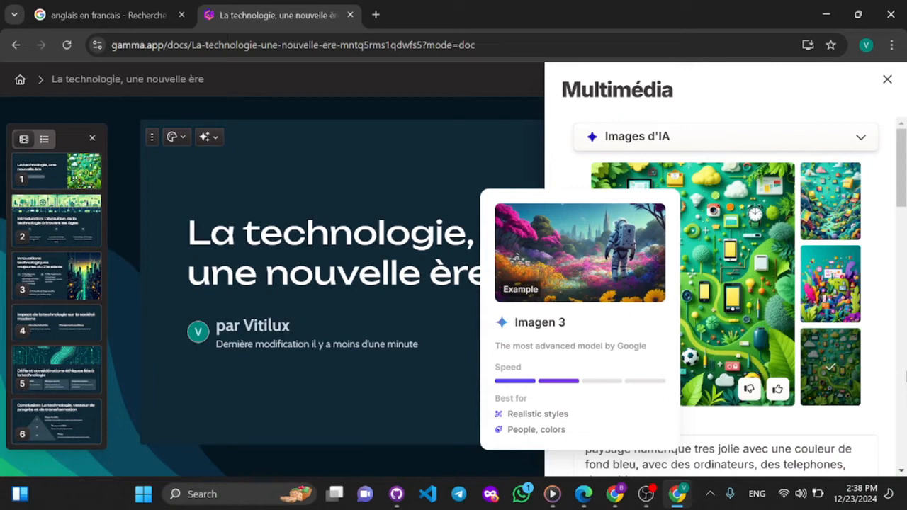
# - Compare the generated variants, use the colourful garden with purple and pink plants as the title image, and close the media settings
pyautogui.click(829, 216)
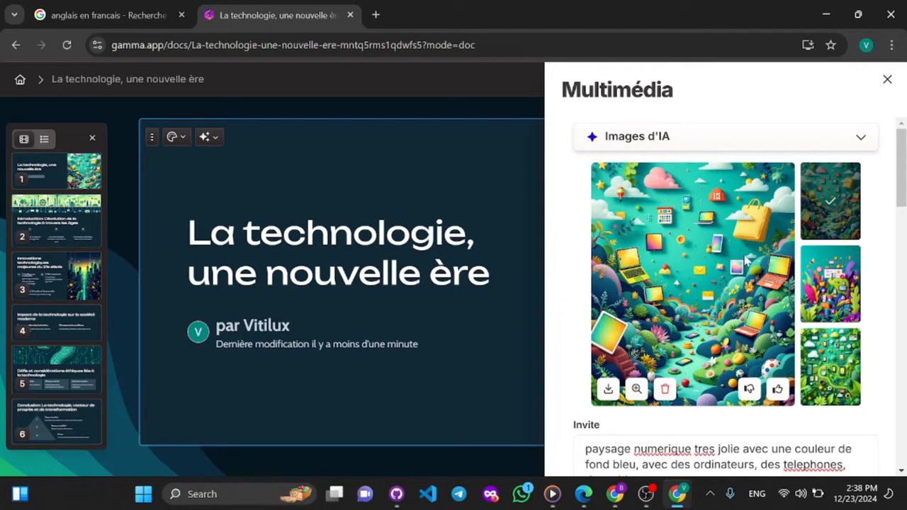
pyautogui.click(837, 284)
pyautogui.click(828, 371)
pyautogui.click(847, 214)
pyautogui.click(833, 283)
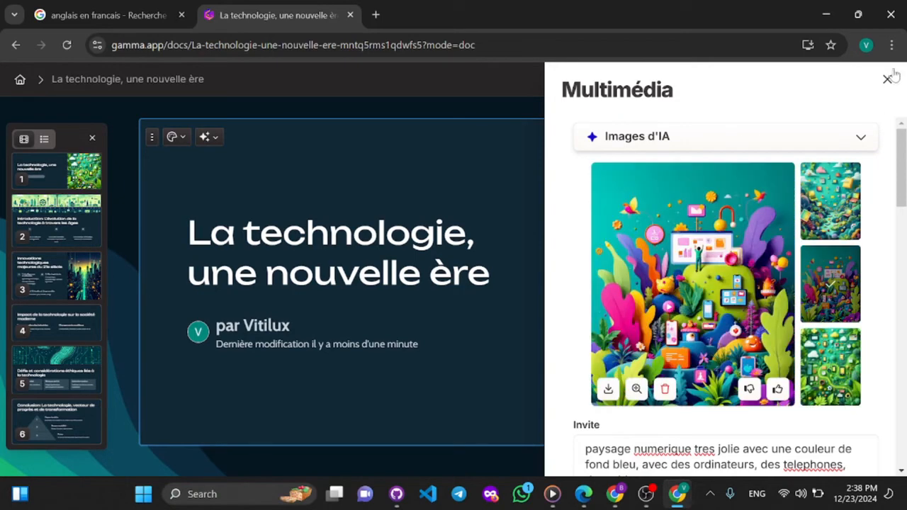
pyautogui.click(886, 80)
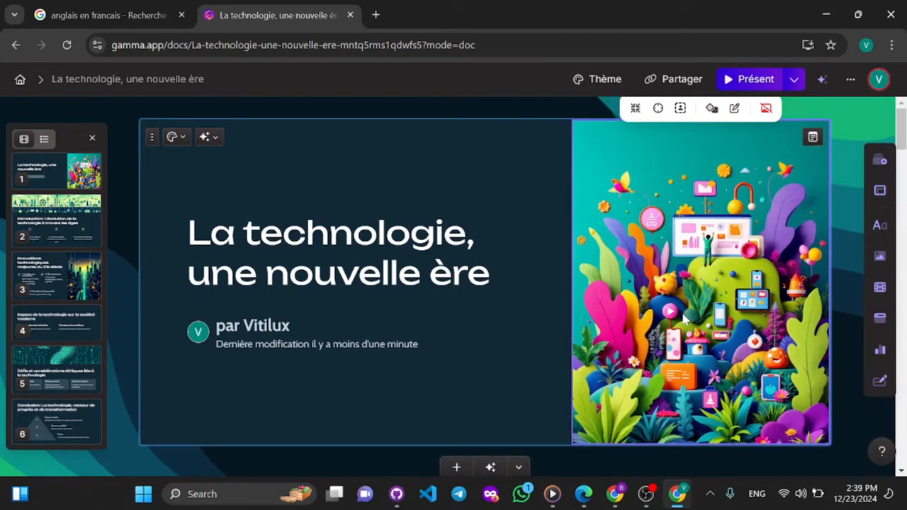
pyautogui.scroll(-5, 554, 304)
pyautogui.scroll(5, 554, 303)
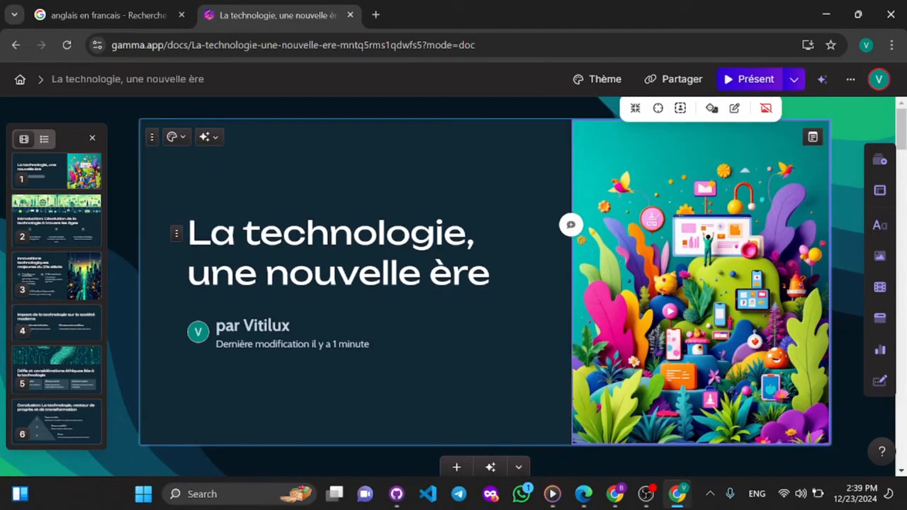
# - Replace the title's last word with "ere" and delete the author and last-modified block from the title card
pyautogui.click(491, 274)
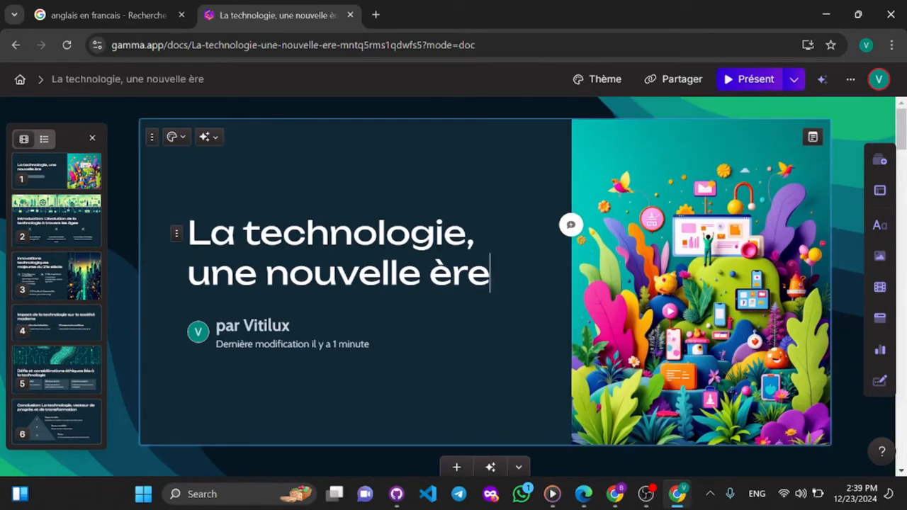
pyautogui.press('BackSpace')
pyautogui.press('BackSpace')
pyautogui.press('BackSpace')
pyautogui.write('ere')
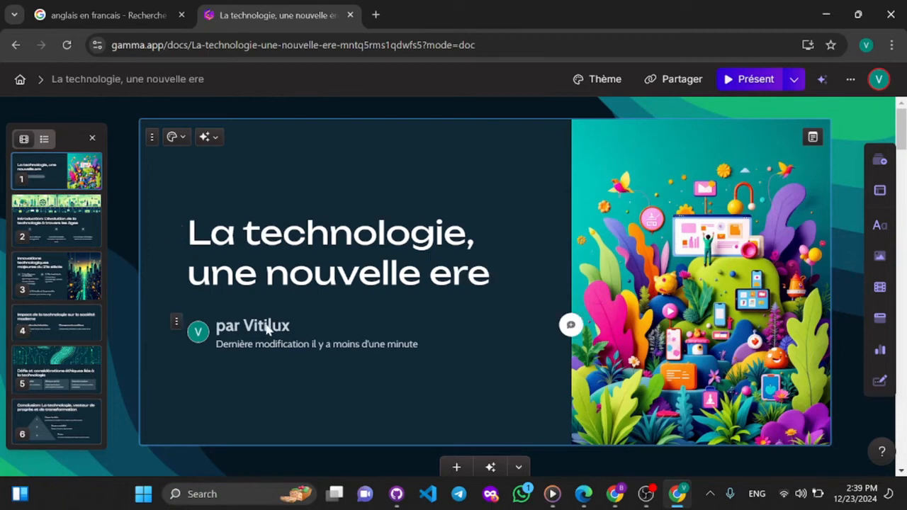
pyautogui.click(315, 345)
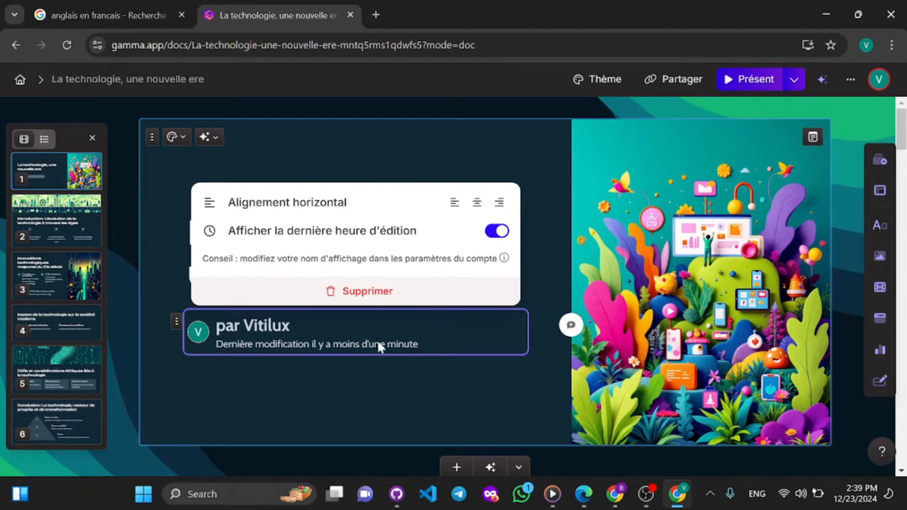
pyautogui.click(369, 292)
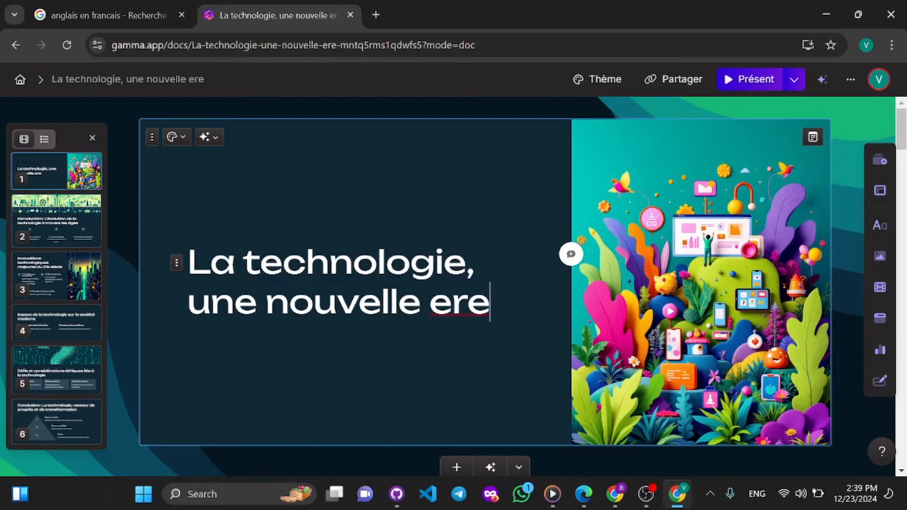
pyautogui.scroll(-4, 450, 265)
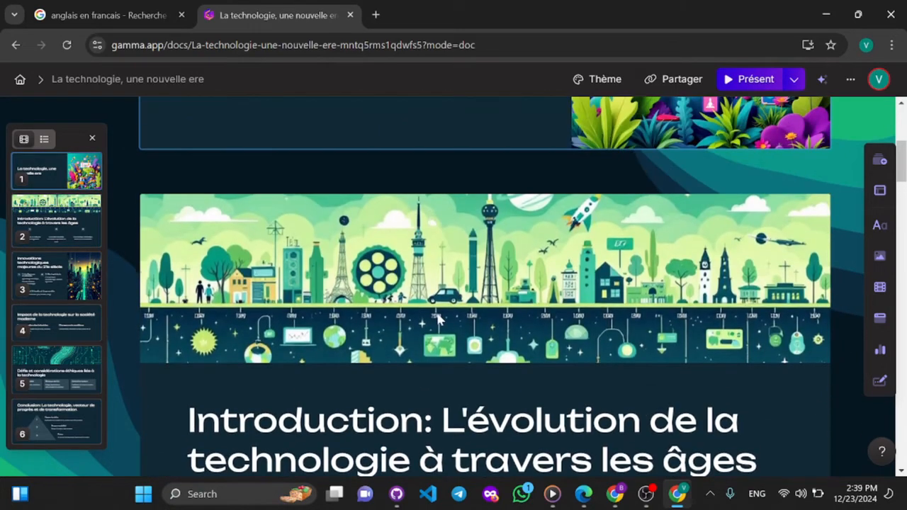
pyautogui.doubleClick(450, 265)
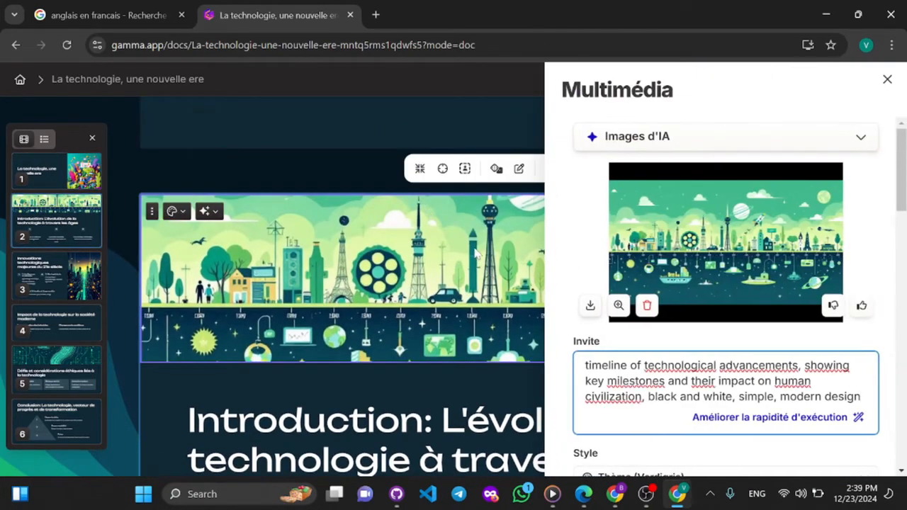
pyautogui.click(411, 263)
pyautogui.doubleClick(411, 262)
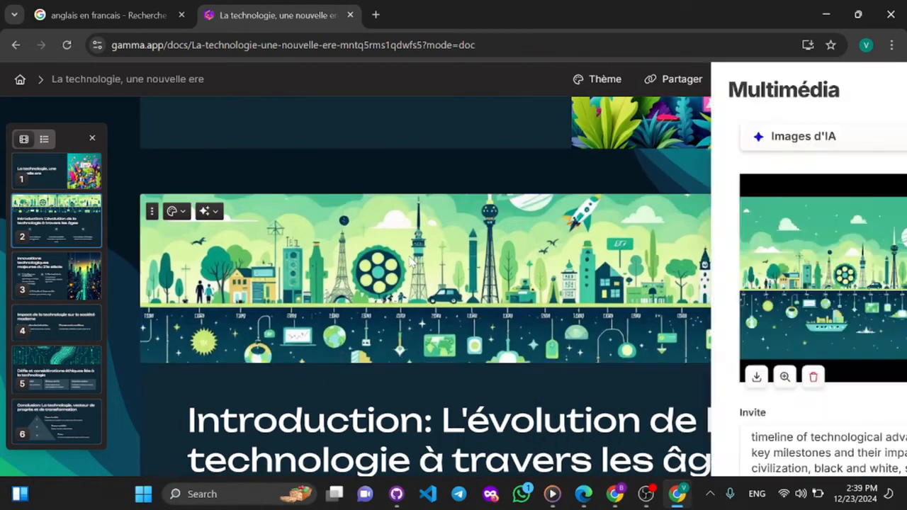
pyautogui.click(411, 263)
pyautogui.doubleClick(411, 262)
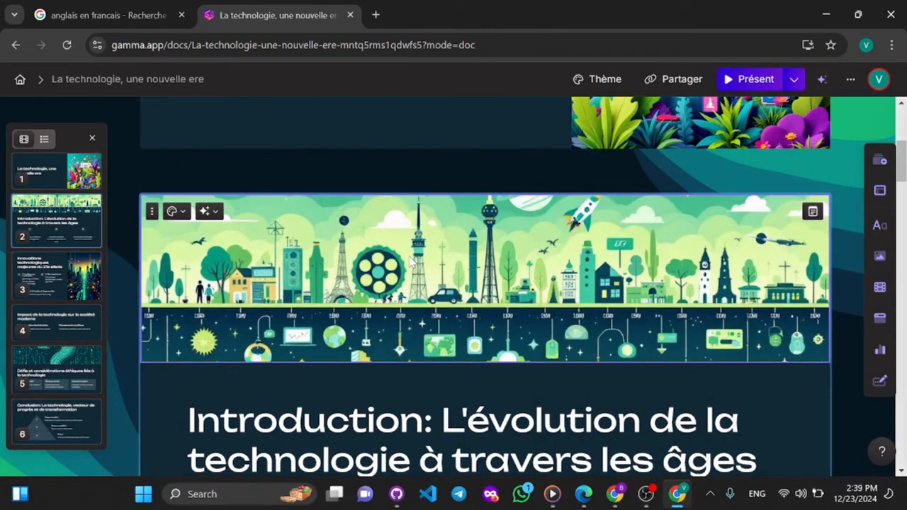
pyautogui.click(411, 263)
pyautogui.click(411, 263)
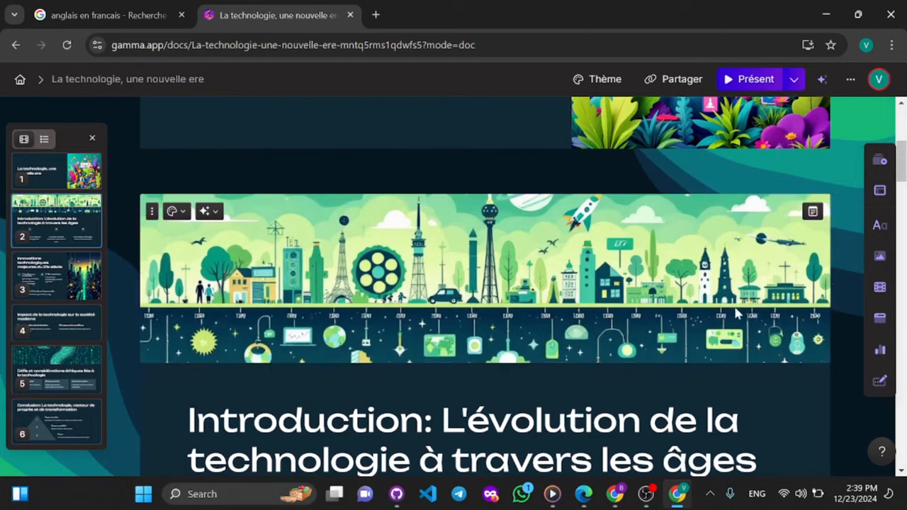
# - Open the AI image settings for the introduction card's timeline banner and review its prompt, style, aspect ratio and model
pyautogui.click(503, 265)
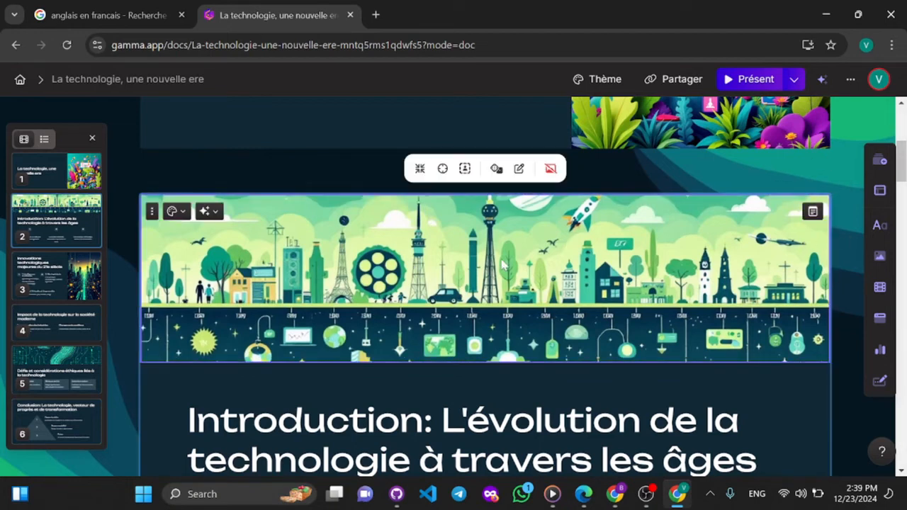
pyautogui.click(519, 168)
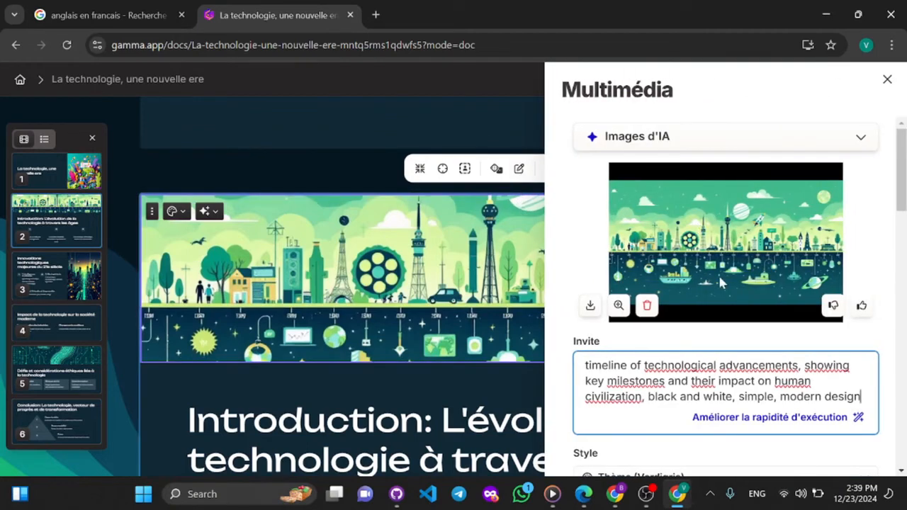
pyautogui.scroll(-3, 720, 282)
pyautogui.scroll(3, 720, 282)
pyautogui.scroll(-3, 720, 283)
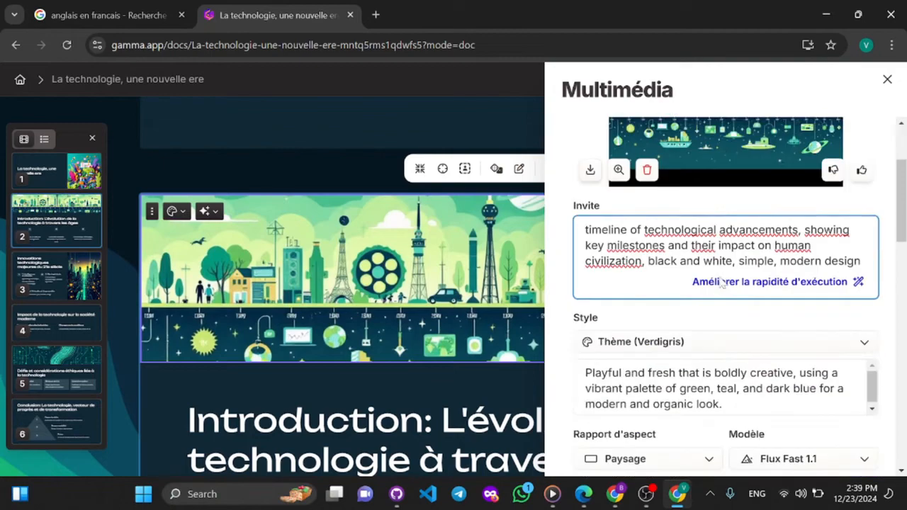
pyautogui.scroll(3, 721, 282)
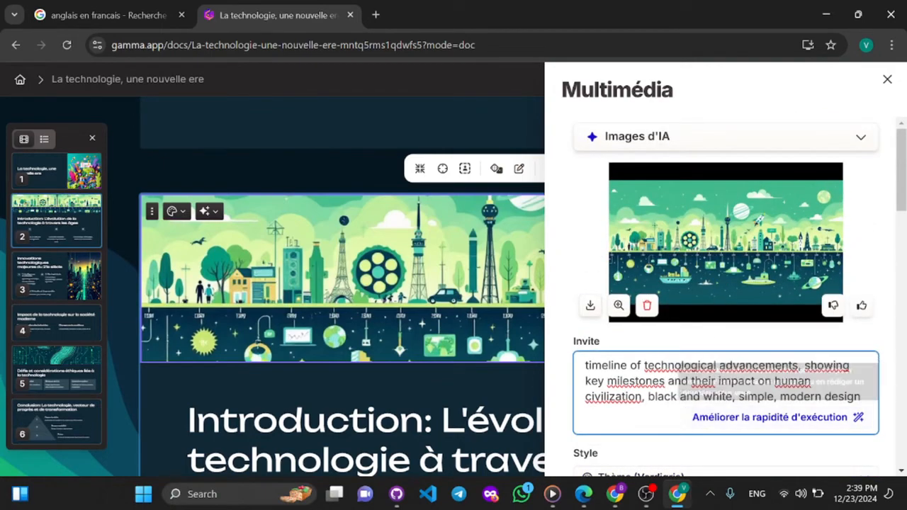
# - Replace the introduction banner's image prompt with "Image de conclusion" and generate new images
pyautogui.moveTo(814, 382); pyautogui.dragTo(527, 361)
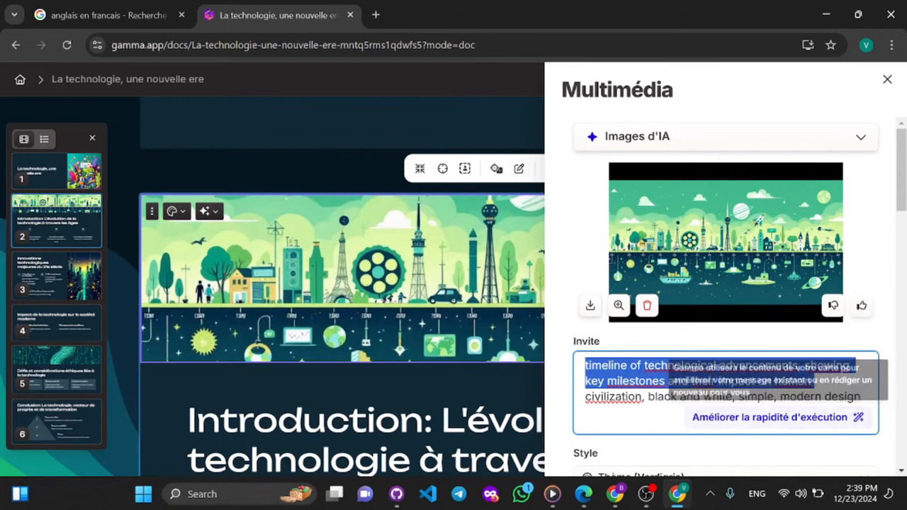
pyautogui.click(678, 397)
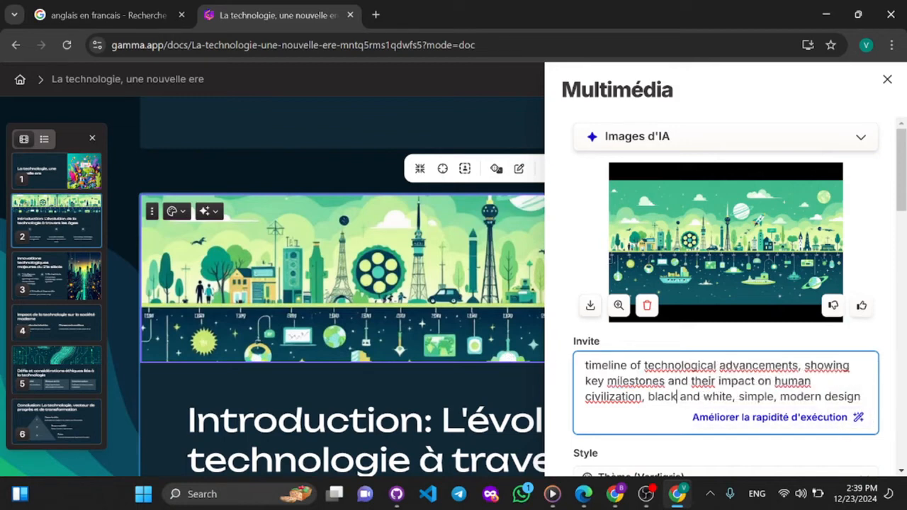
pyautogui.moveTo(862, 397); pyautogui.dragTo(569, 325)
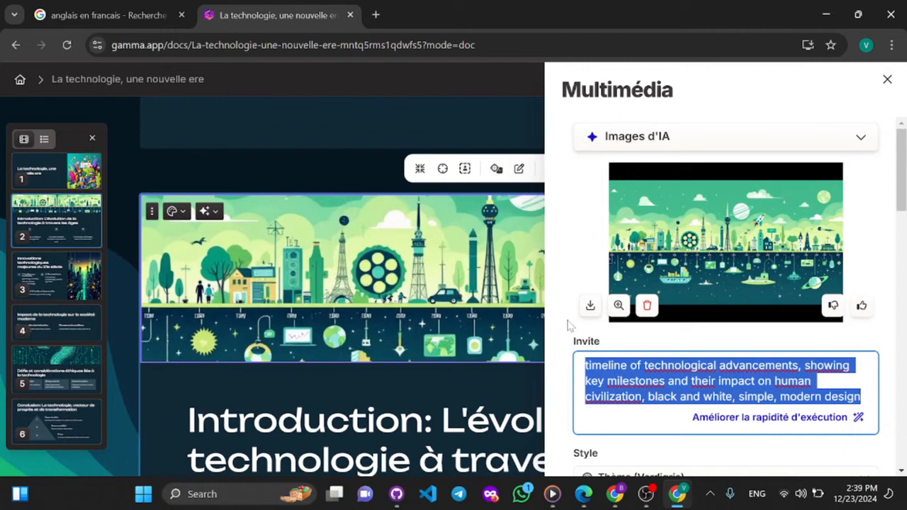
pyautogui.press('BackSpace')
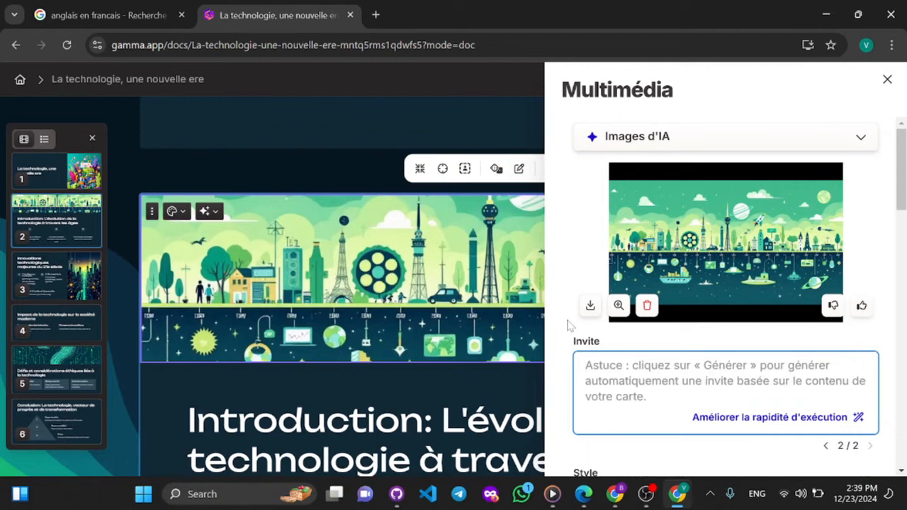
pyautogui.write('Image ')
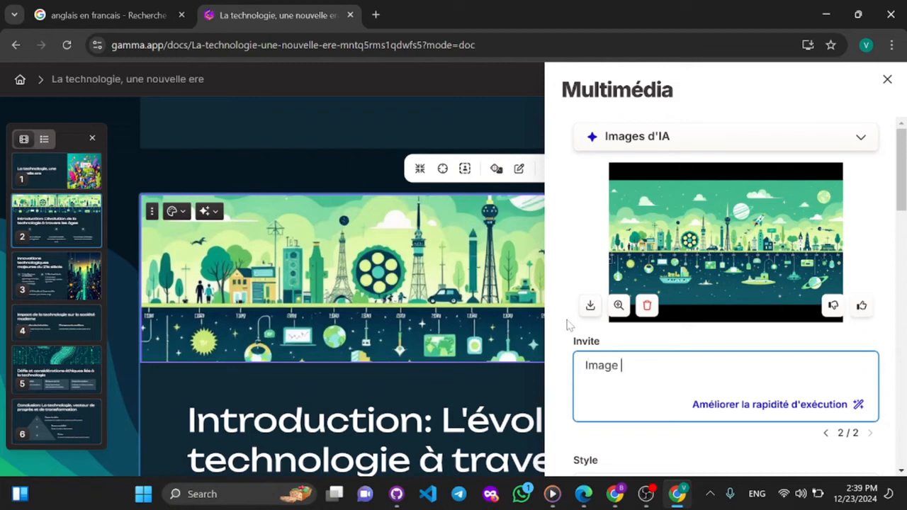
pyautogui.write('de conclusion')
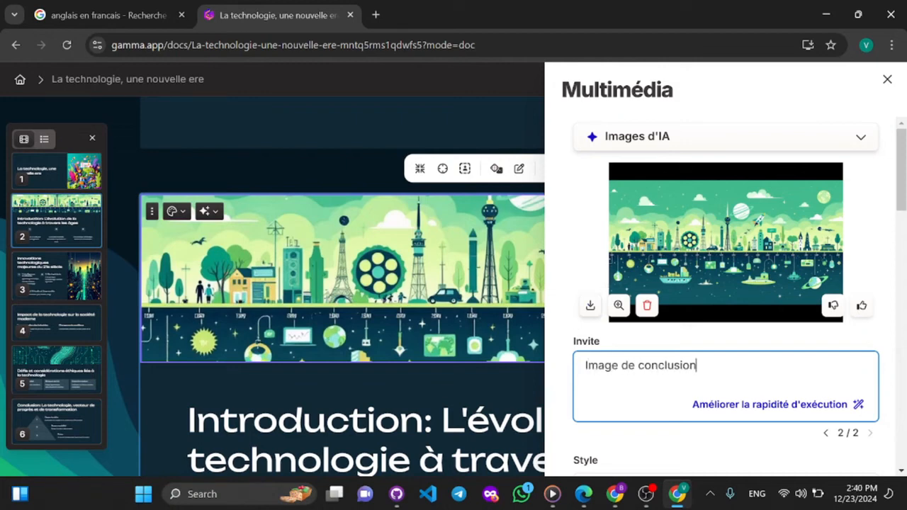
pyautogui.scroll(-3, 660, 367)
pyautogui.click(709, 383)
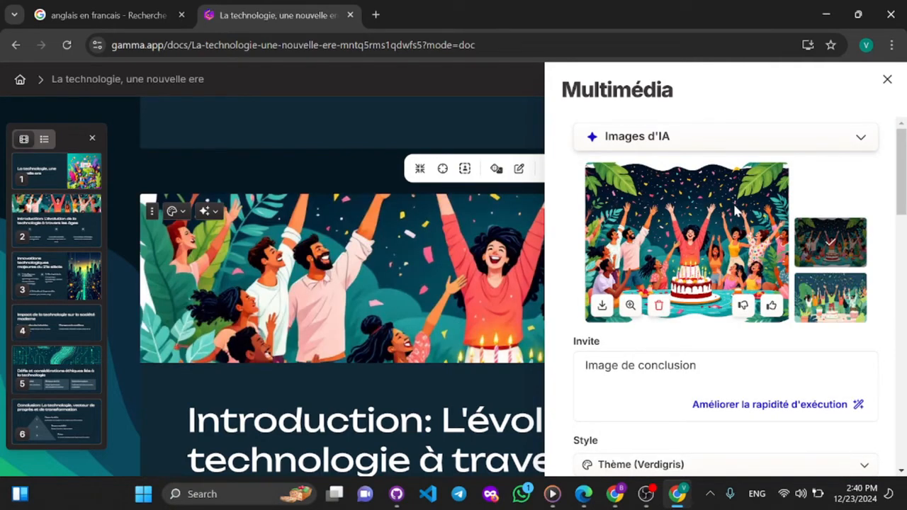
# - Compare the generated party variants, use the one with the man in a green shirt at the centre, and close the media settings
pyautogui.scroll(-3, 826, 235)
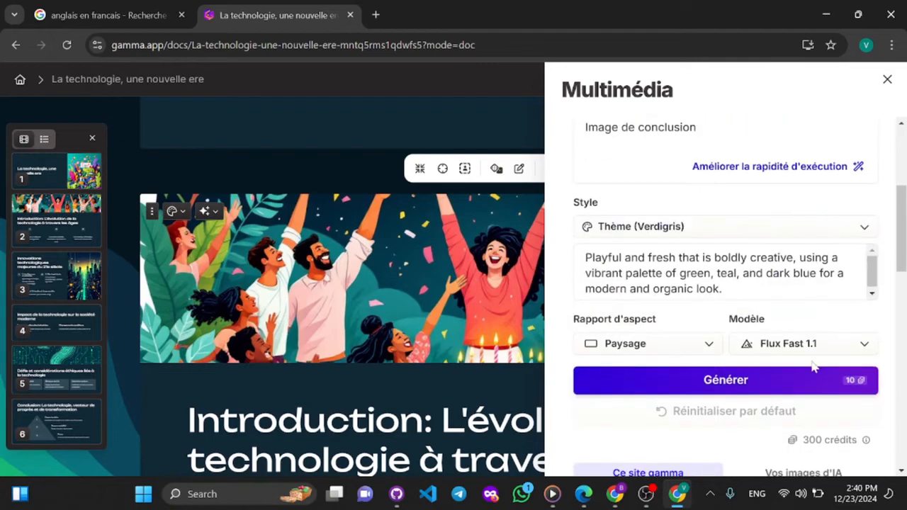
pyautogui.scroll(4, 812, 255)
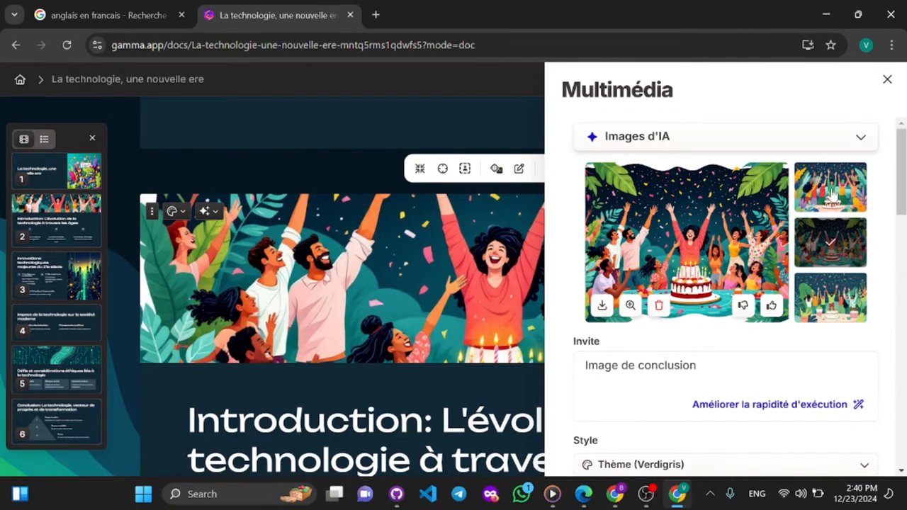
pyautogui.click(833, 196)
pyautogui.click(833, 290)
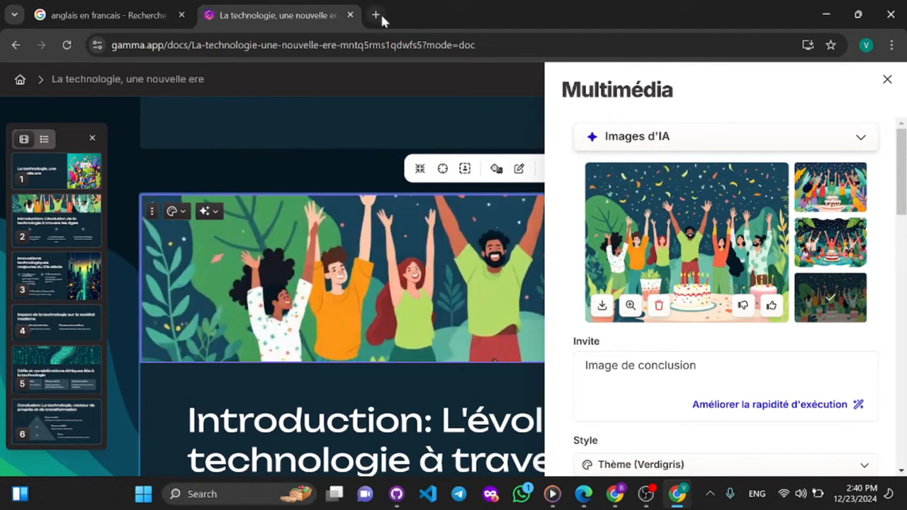
pyautogui.scroll(-5, 783, 326)
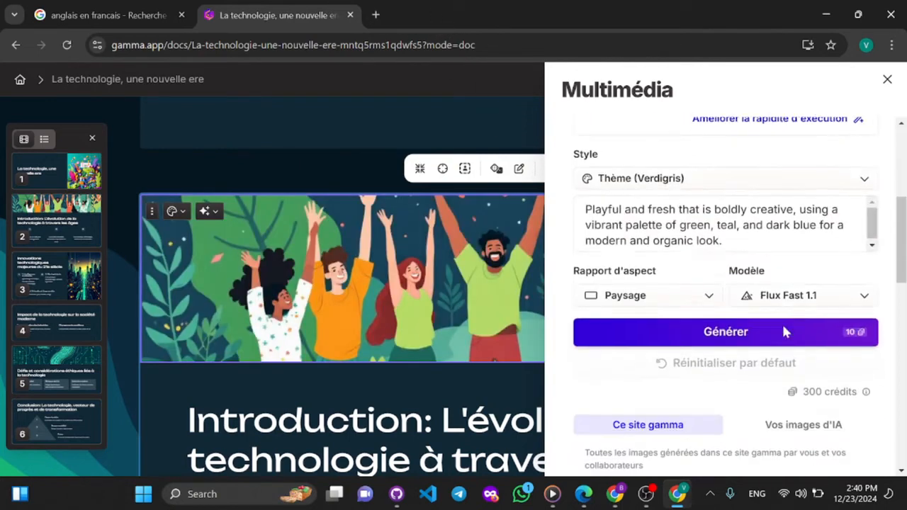
pyautogui.scroll(-1, 782, 326)
pyautogui.scroll(1, 782, 326)
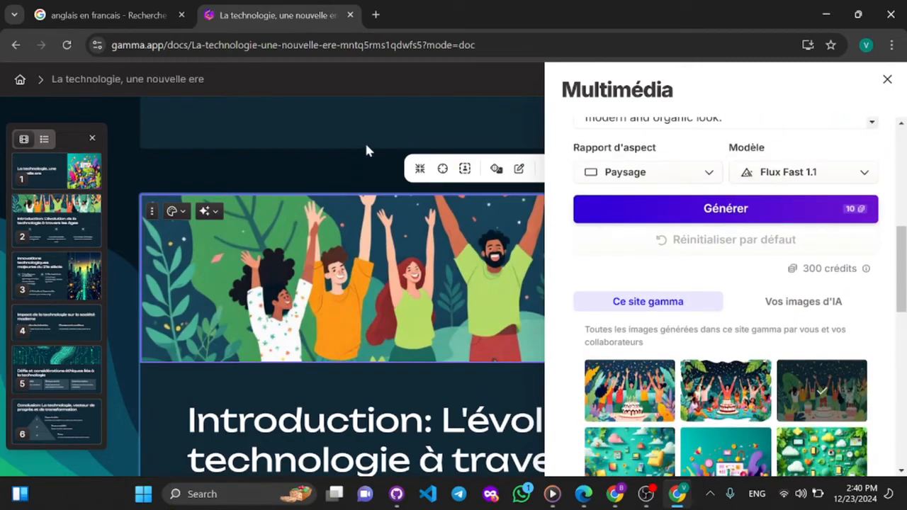
pyautogui.press('Escape')
# - Look through the presentation's cards from the conclusion back up to the title and introduction cards
pyautogui.scroll(-20, 488, 352)
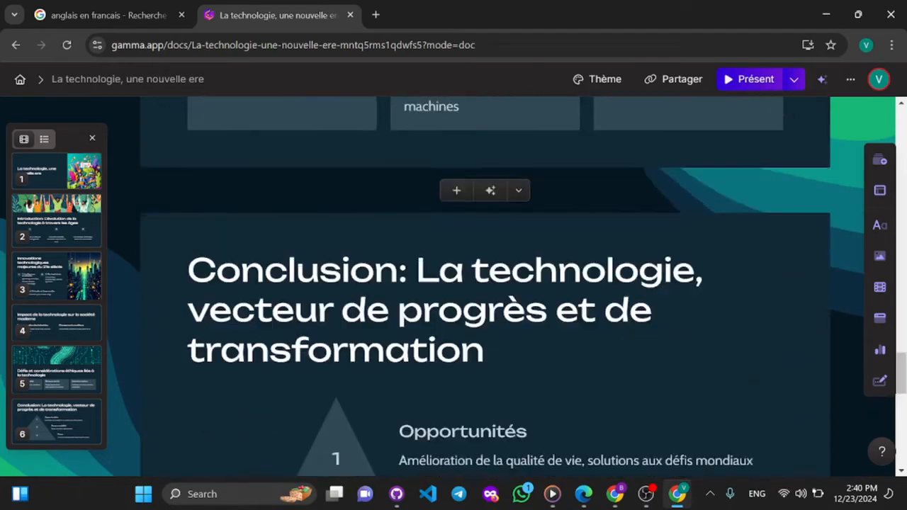
pyautogui.scroll(-5, 485, 344)
pyautogui.scroll(6, 485, 345)
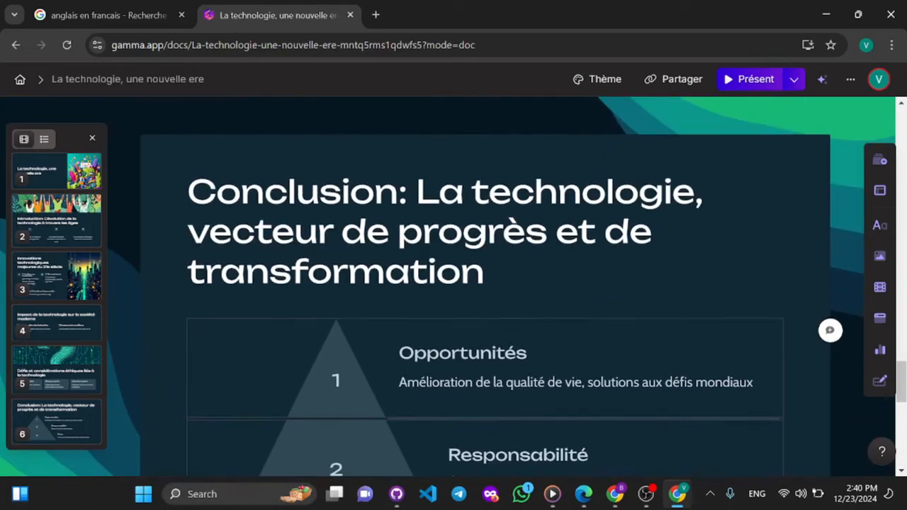
pyautogui.scroll(8, 485, 344)
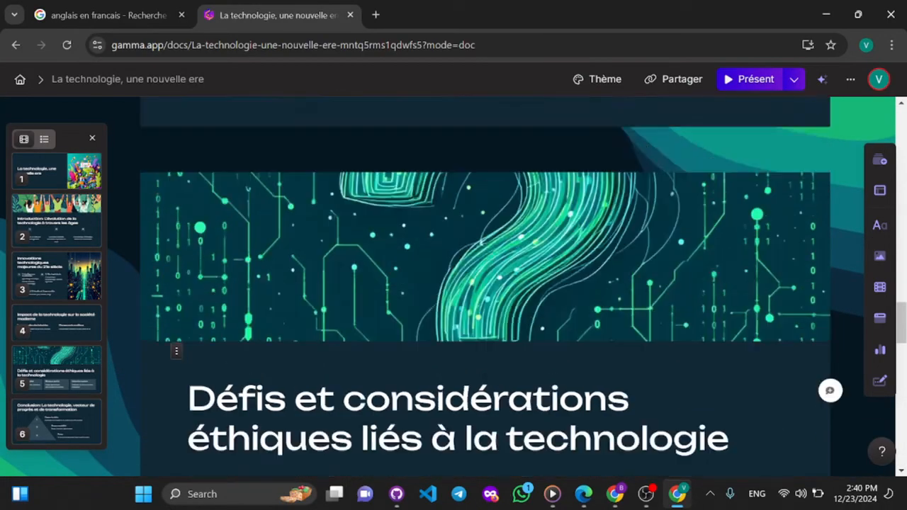
pyautogui.scroll(20, 485, 344)
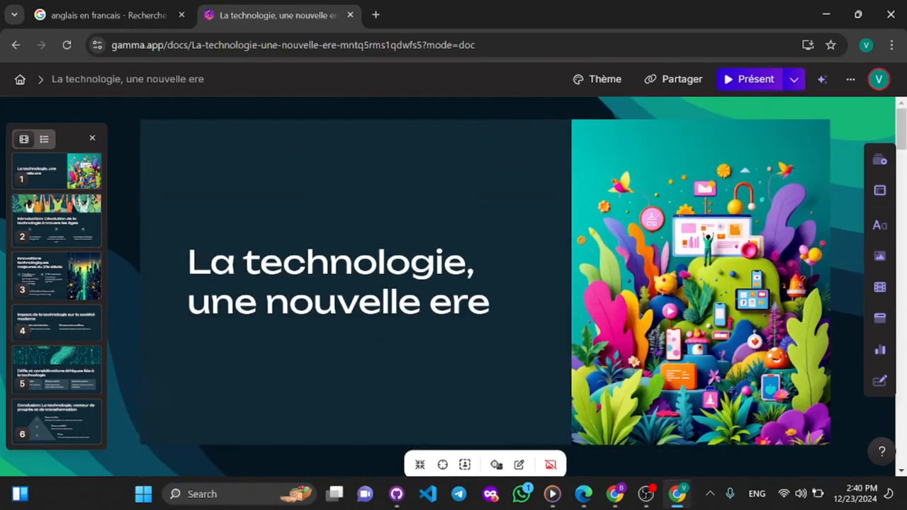
pyautogui.scroll(-5, 485, 344)
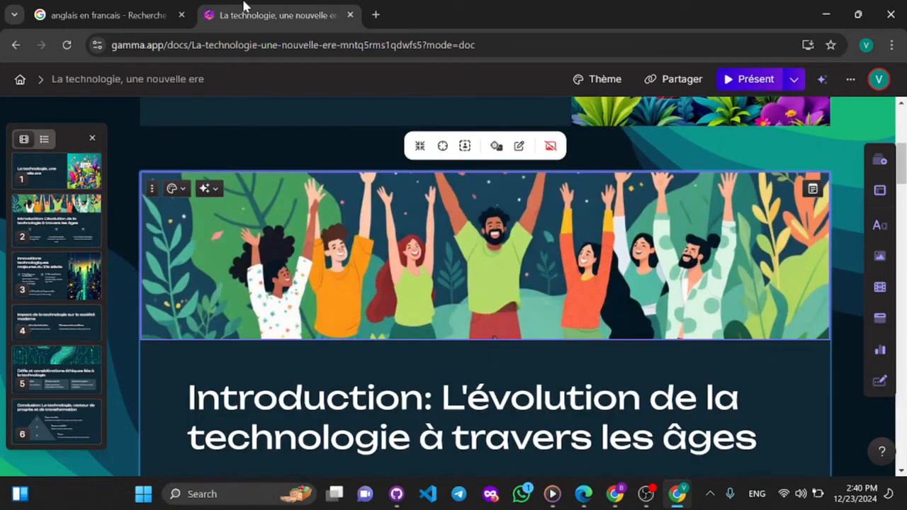
pyautogui.click(376, 15)
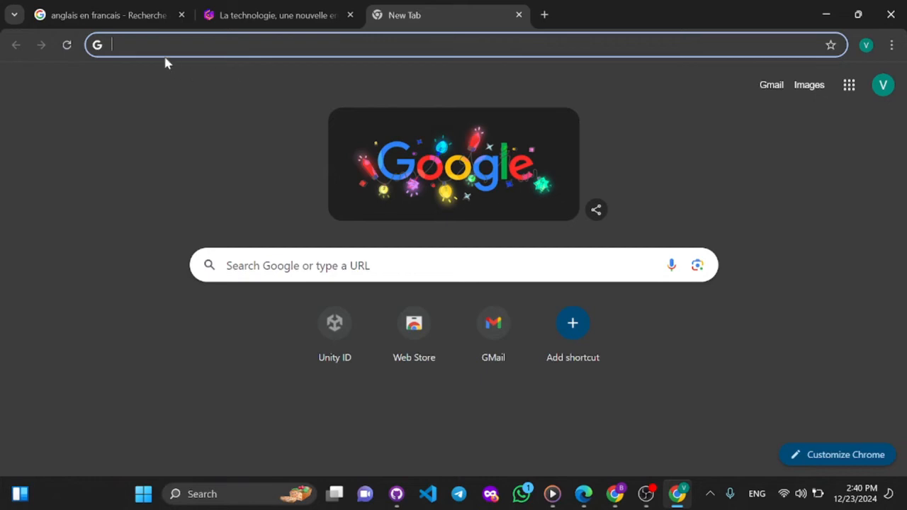
pyautogui.click(107, 8)
pyautogui.click(239, 10)
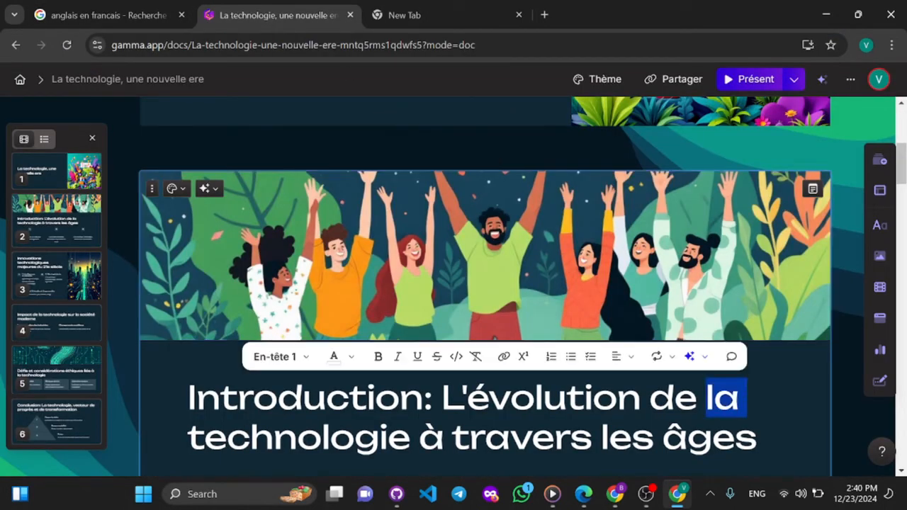
# - Reopen the AI image settings for the introduction card's banner and clear its prompt
pyautogui.click(519, 145)
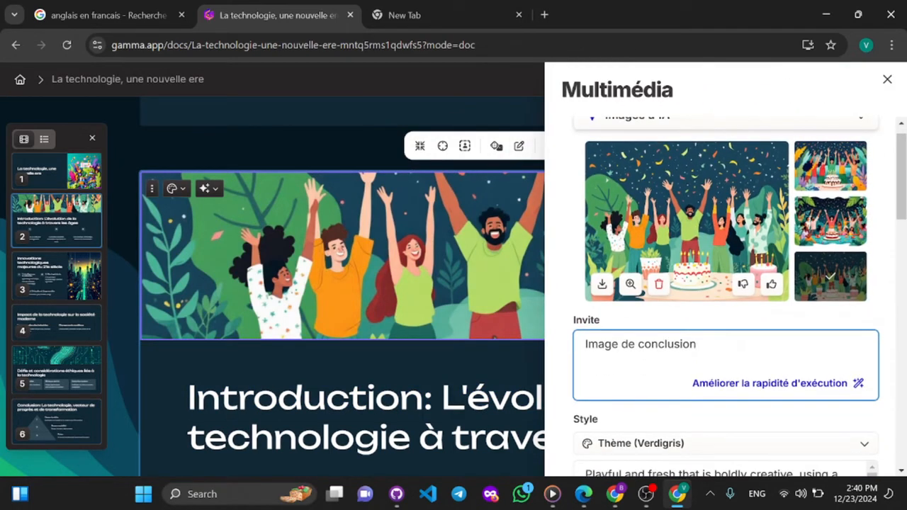
pyautogui.hotkey('ctrl', 'shift', 'Left')
pyautogui.hotkey('ctrl', 'shift', 'Left')
pyautogui.hotkey('ctrl', 'shift', 'Left')
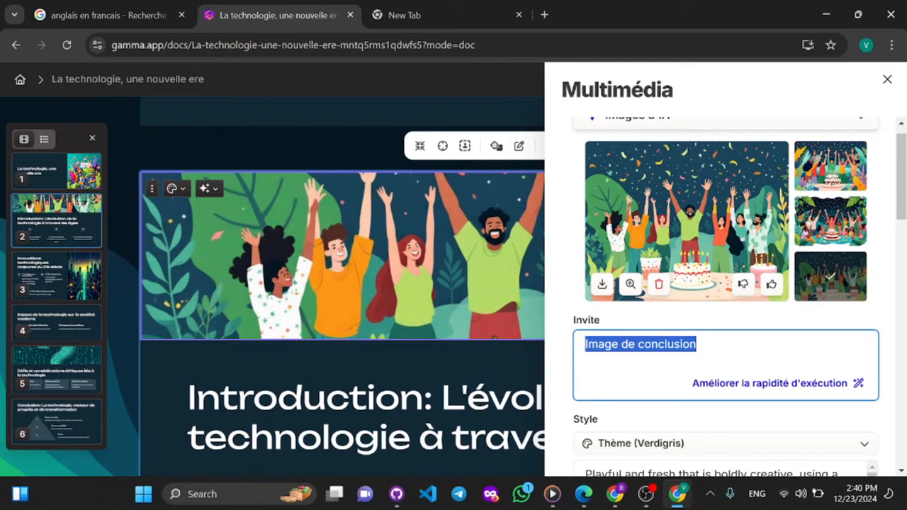
pyautogui.write('une c')
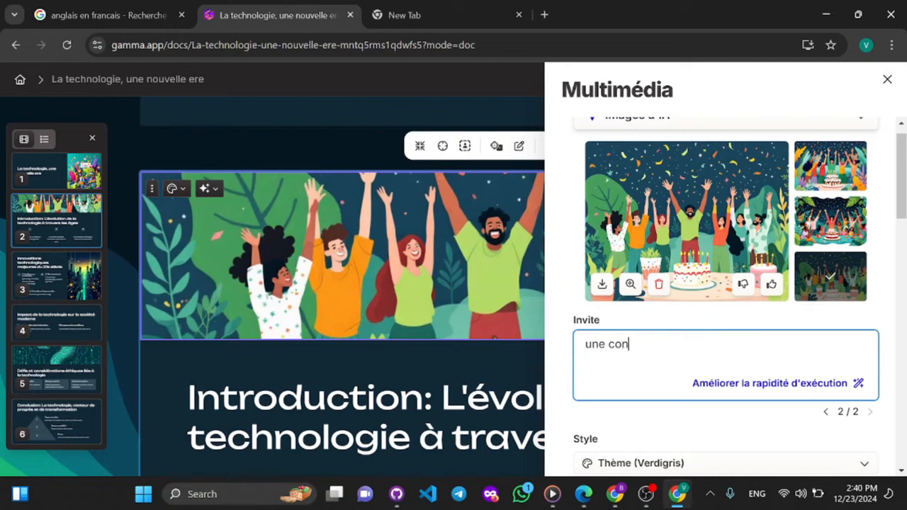
pyautogui.hotkey('ctrl', 'BackSpace')
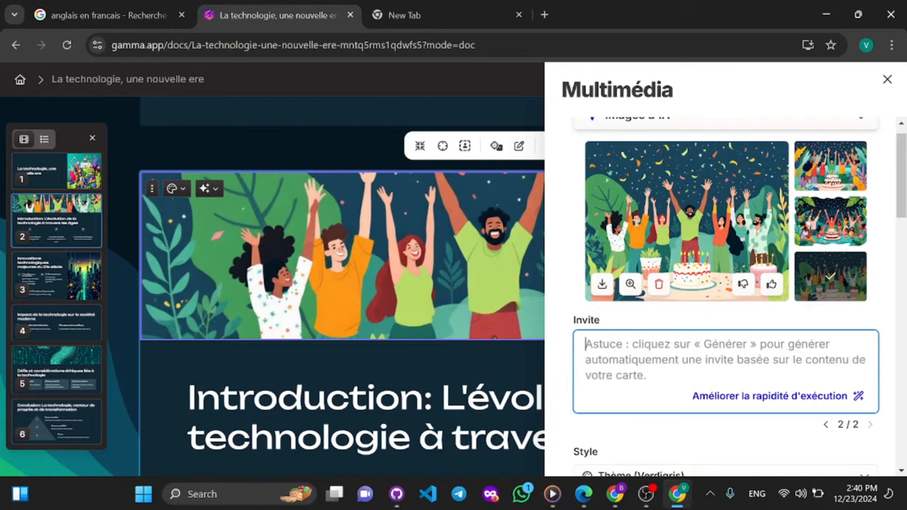
# - Switch to Google's French-to-English translator and begin the source text with "En Afrique :"
pyautogui.click(149, 9)
pyautogui.press('BackSpace')
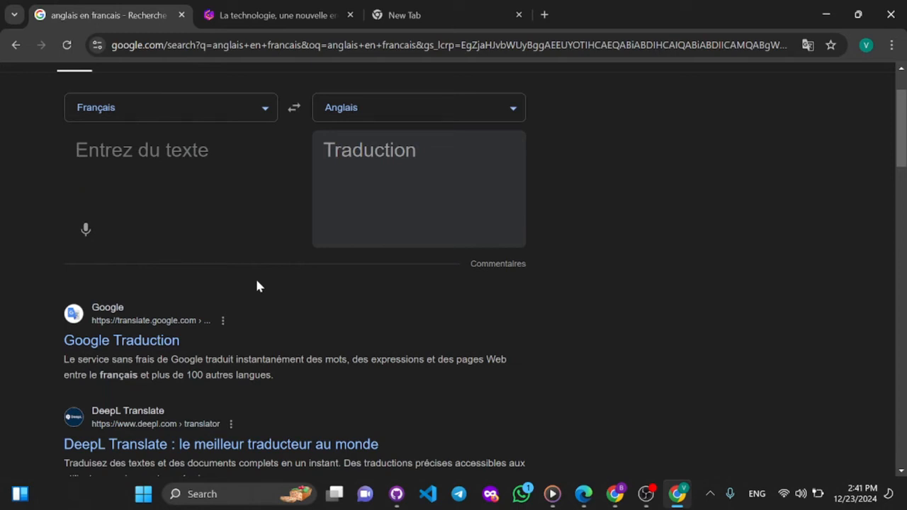
pyautogui.write('E')
pyautogui.press('BackSpace')
pyautogui.write('Afrique ')
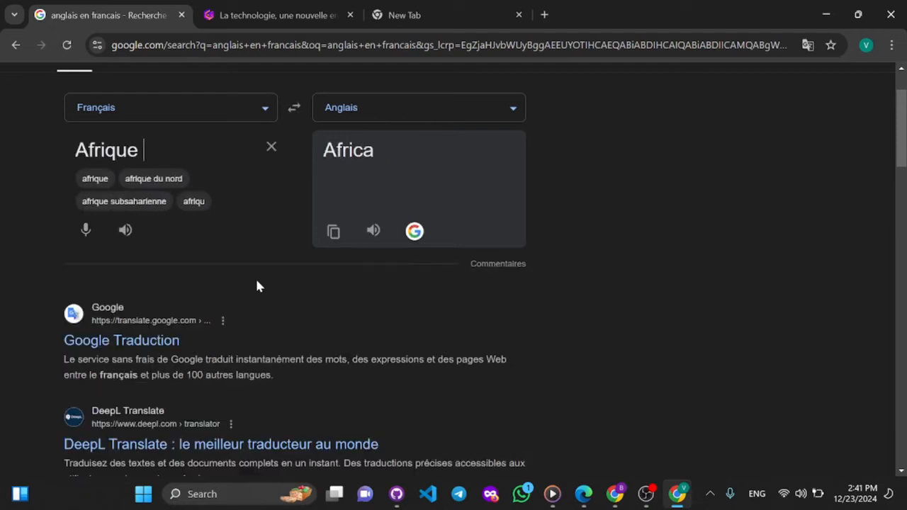
pyautogui.write(': ')
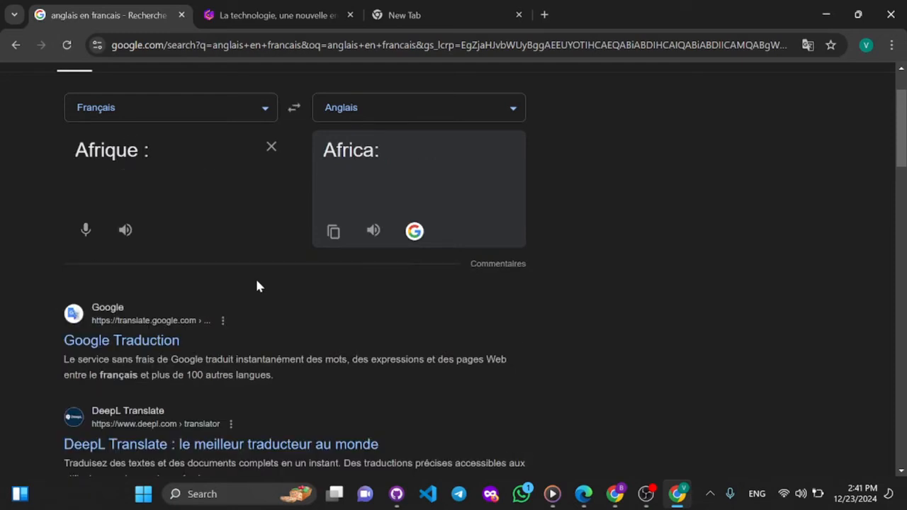
pyautogui.write('En ')
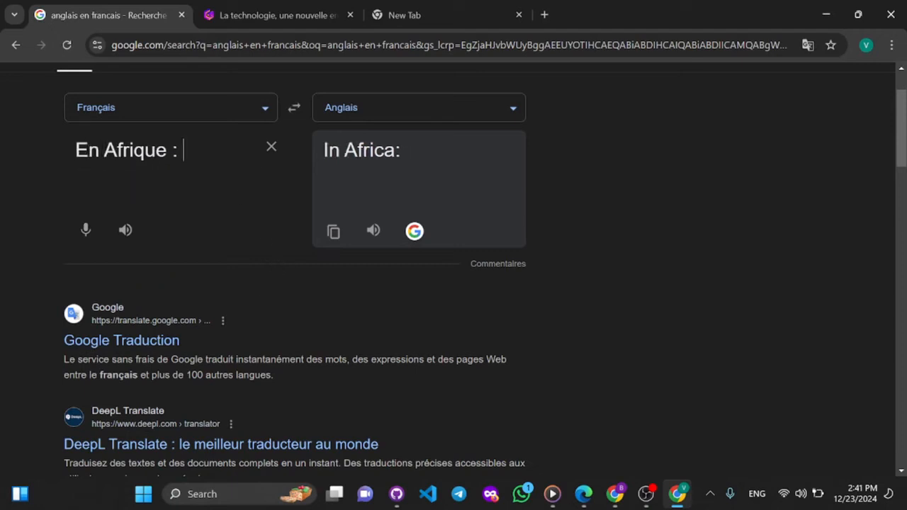
pyautogui.write('des p')
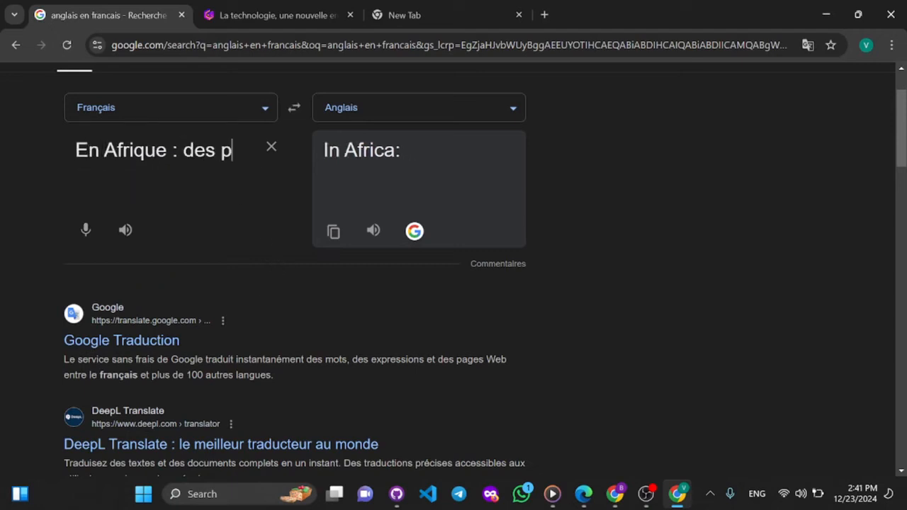
pyautogui.write('ersonnes ')
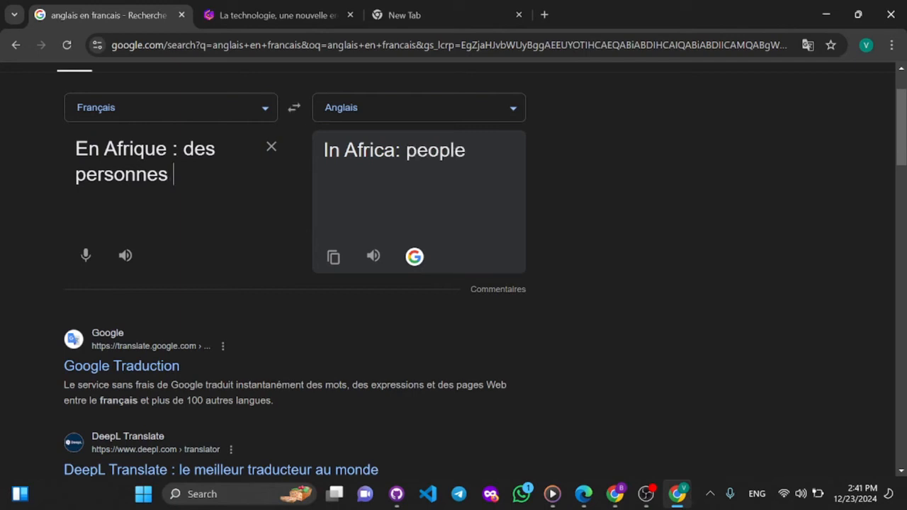
pyautogui.write('dans une s')
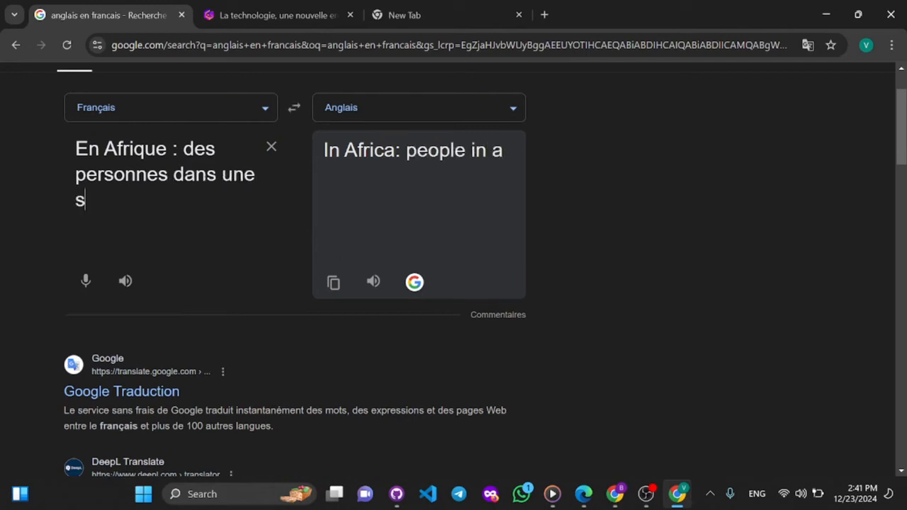
pyautogui.write('alle de reu')
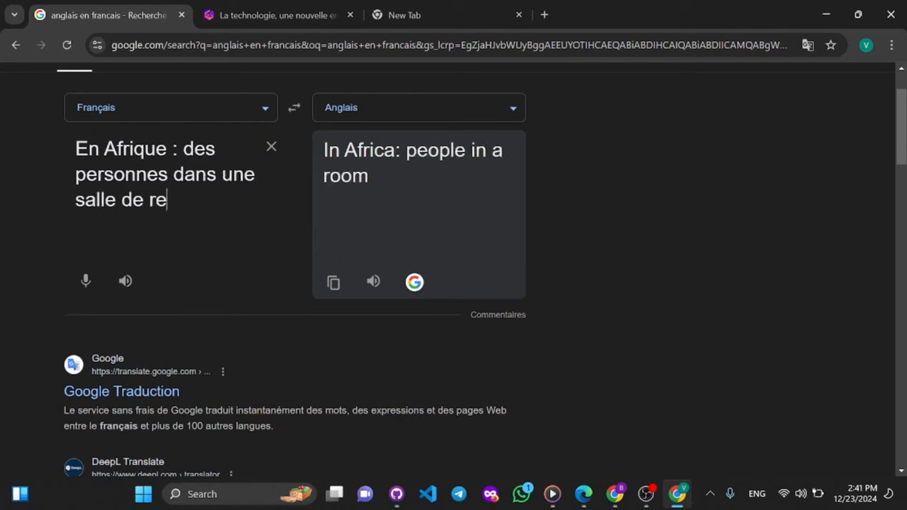
# - Continue the French source text after "En Afrique :" with "des personnes dans une salle de reuinions"
pyautogui.press('BackSpace')
pyautogui.press('BackSpace')
pyautogui.write('eui')
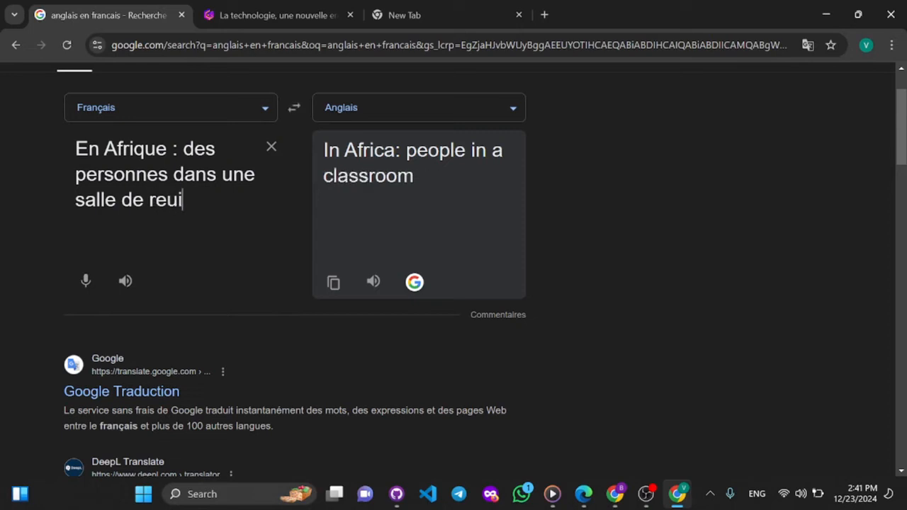
pyautogui.write('nions')
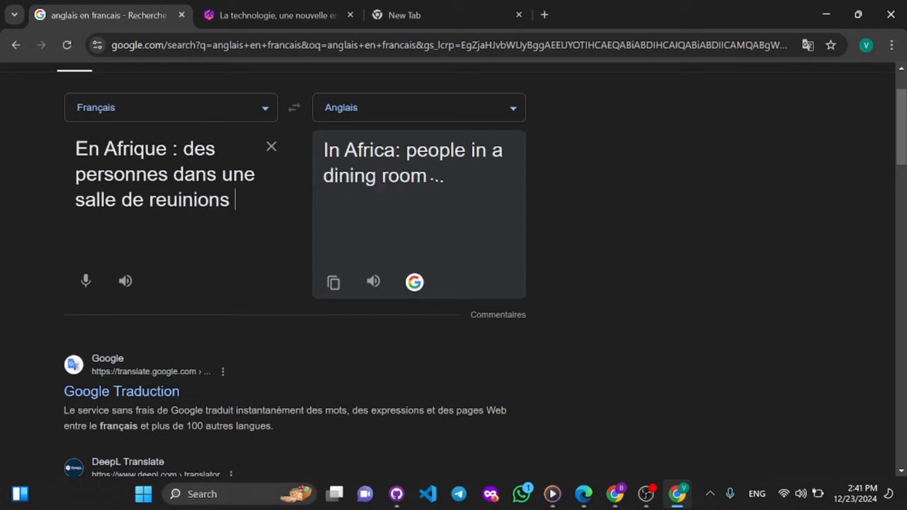
pyautogui.write(', tre')
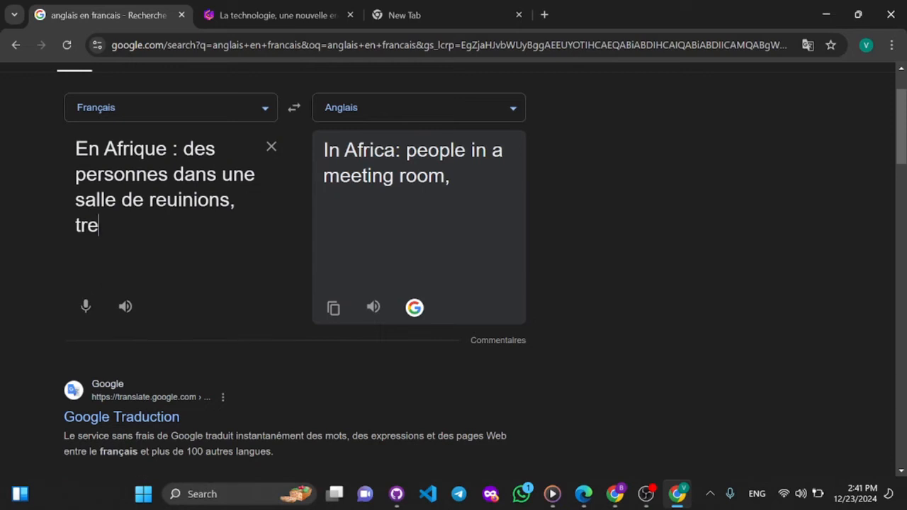
pyautogui.write('s profes')
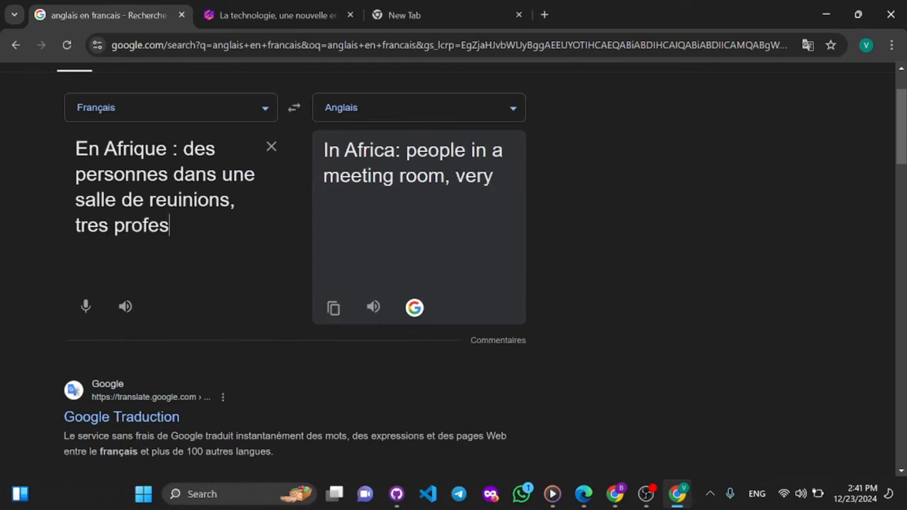
pyautogui.write('sionne')
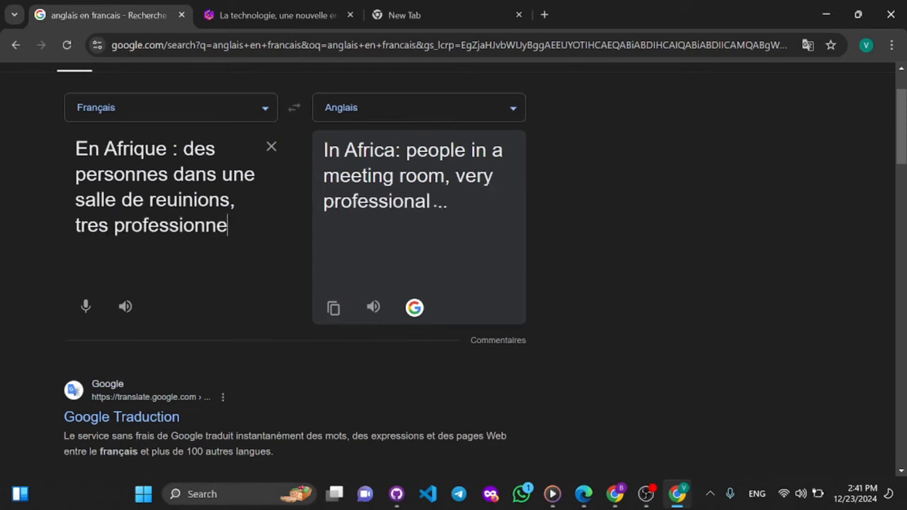
pyautogui.press('BackSpace')
pyautogui.press('BackSpace')
pyautogui.press('BackSpace')
pyautogui.press('BackSpace')
pyautogui.press('BackSpace')
pyautogui.press('BackSpace')
pyautogui.press('BackSpace')
pyautogui.press('BackSpace')
pyautogui.press('BackSpace')
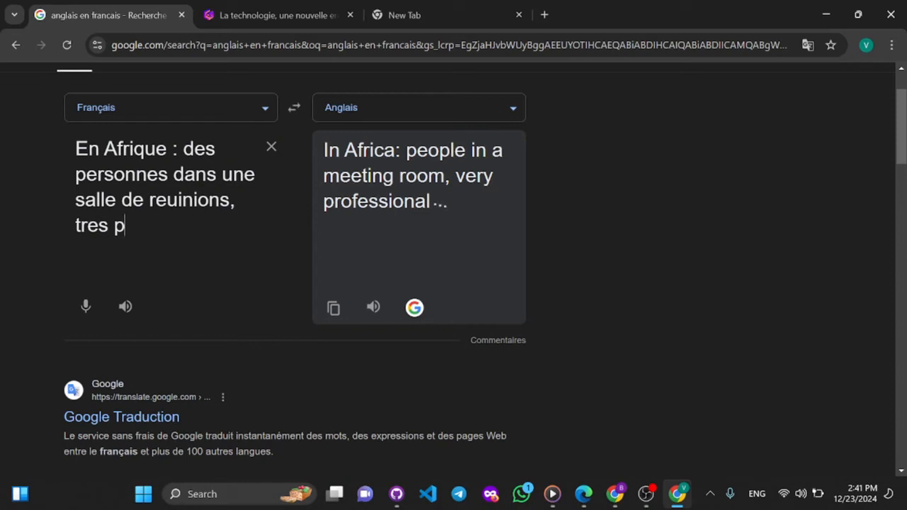
pyautogui.press('BackSpace')
pyautogui.press('BackSpace')
pyautogui.press('BackSpace')
pyautogui.press('BackSpace')
pyautogui.press('BackSpace')
pyautogui.press('BackSpace')
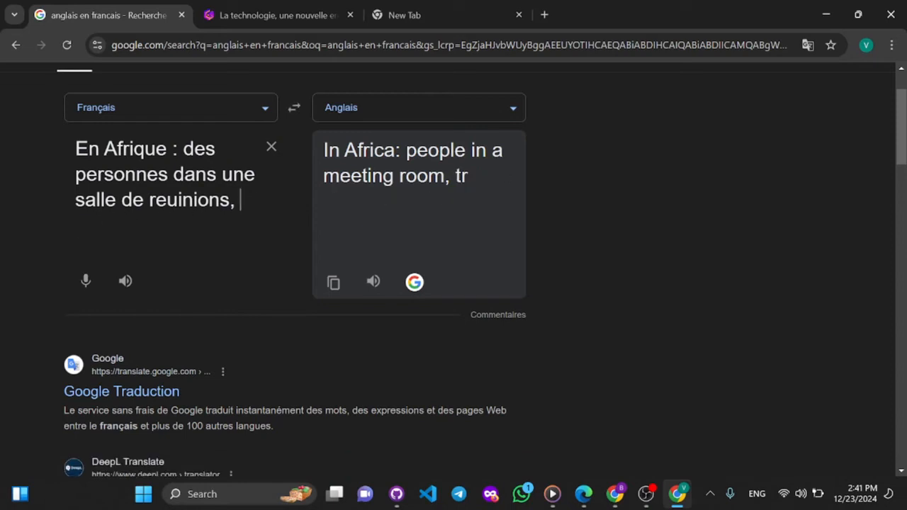
pyautogui.press('BackSpace')
pyautogui.press('BackSpace')
# - Extend the source text after "reuinions" with "discutant affaire pour l'evolution de leur societe"
pyautogui.write('disc')
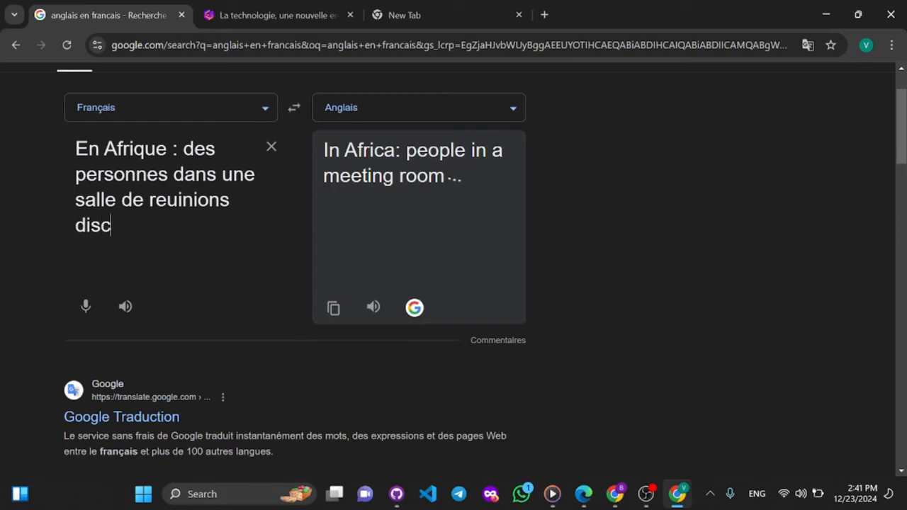
pyautogui.write('u')
pyautogui.write('t')
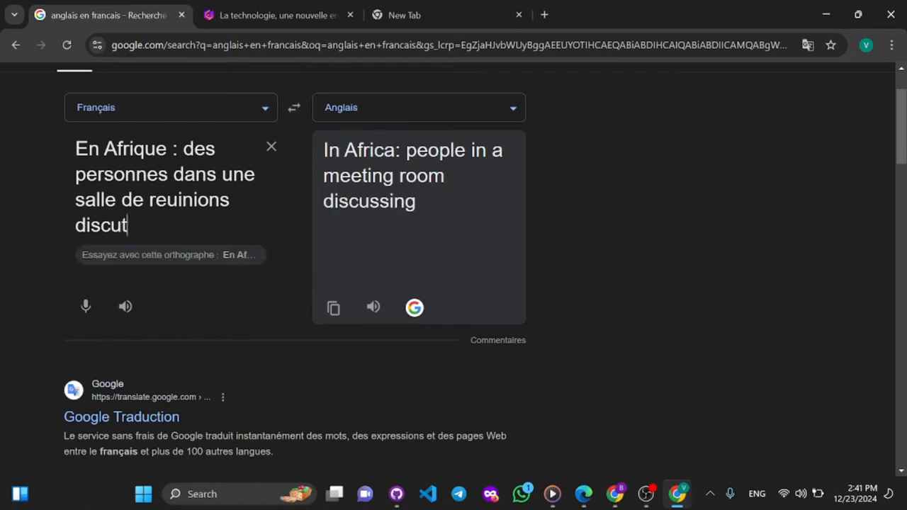
pyautogui.write('an')
pyautogui.press('BackSpace')
pyautogui.write('ant affaire ')
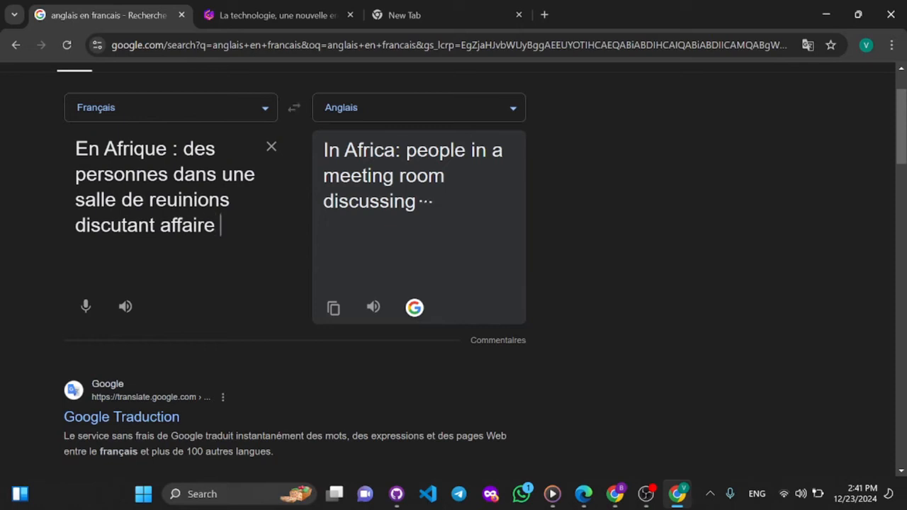
pyautogui.write('po')
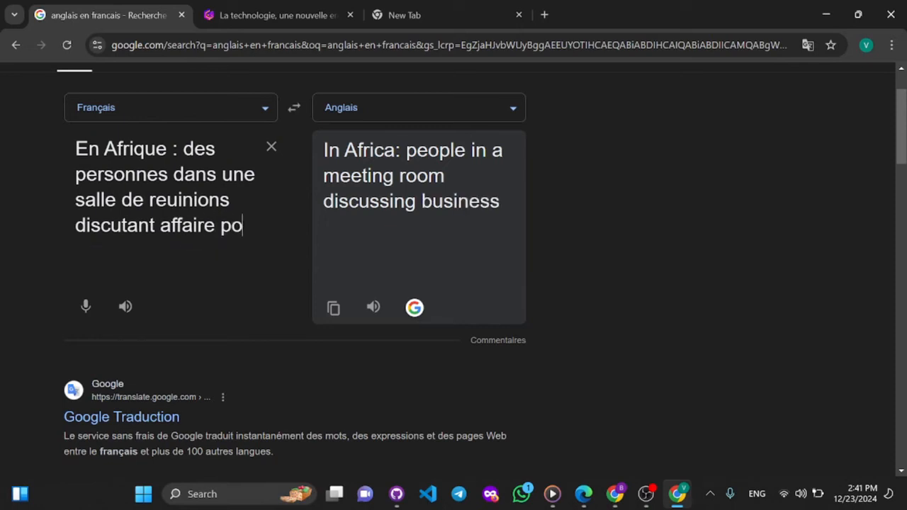
pyautogui.write('ur l')
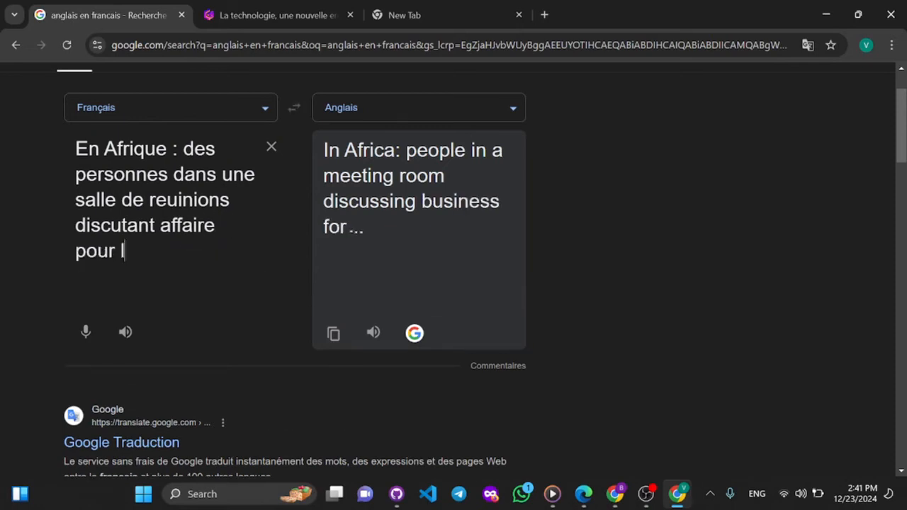
pyautogui.write("'evolution de leur")
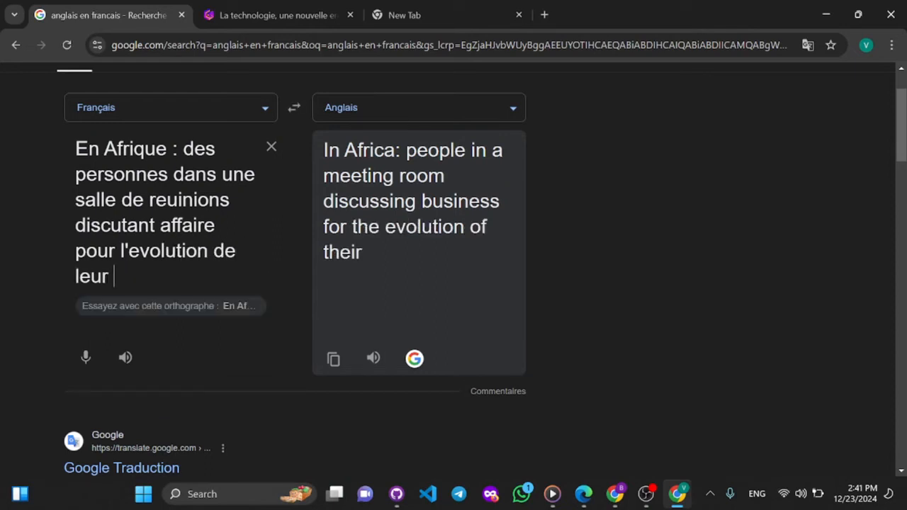
pyautogui.write(' societe')
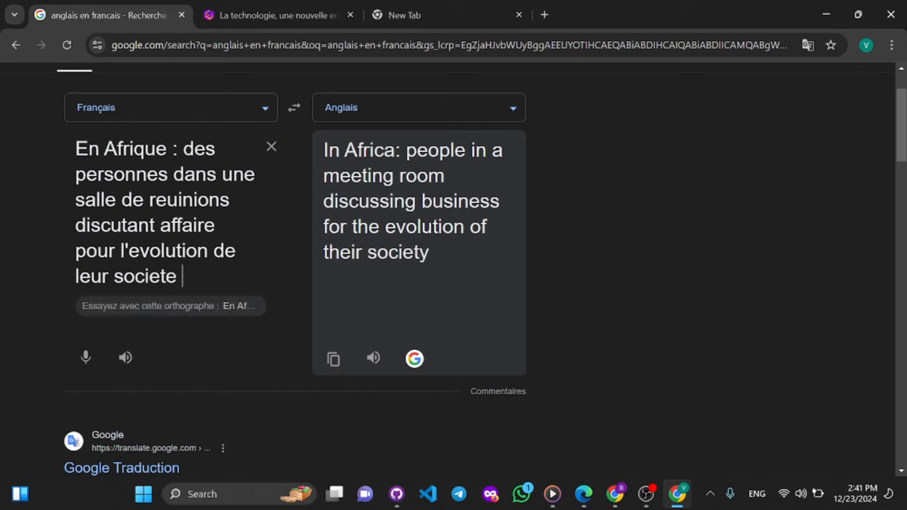
pyautogui.write(' . Un clima')
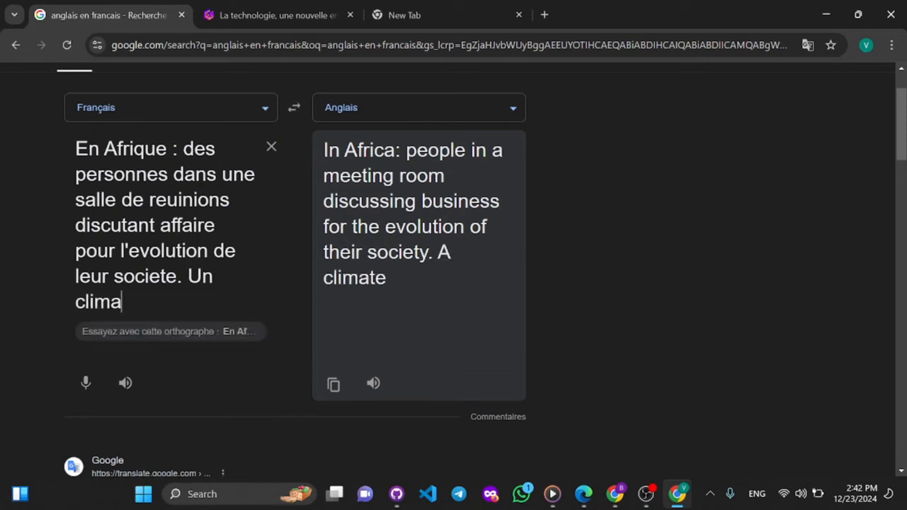
pyautogui.write('t de ')
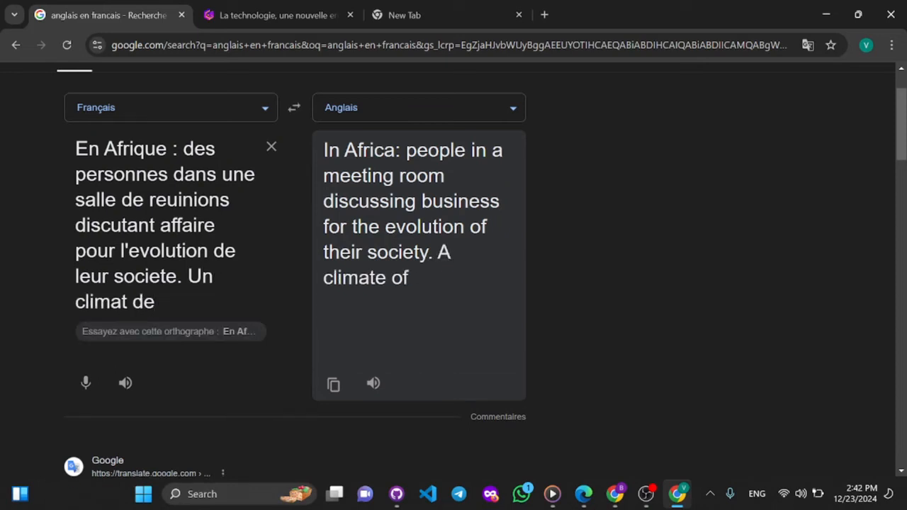
pyautogui.write('pro')
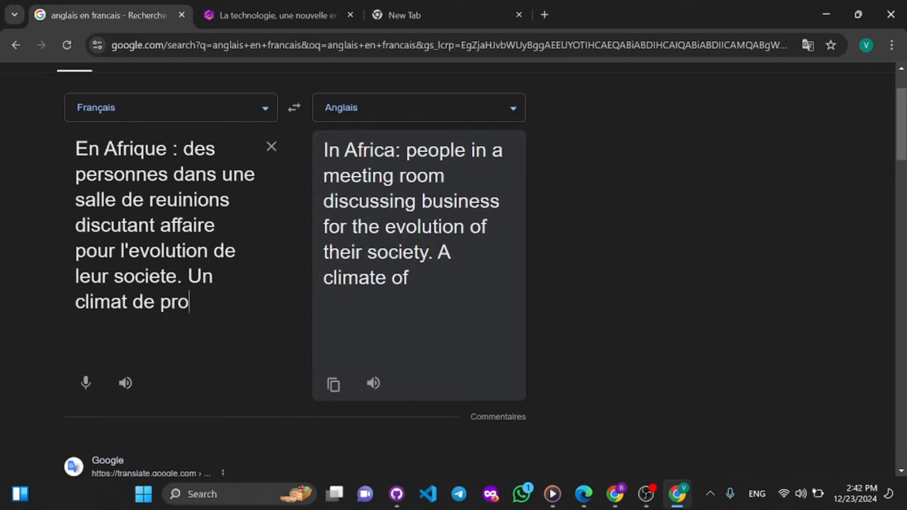
pyautogui.write(', ')
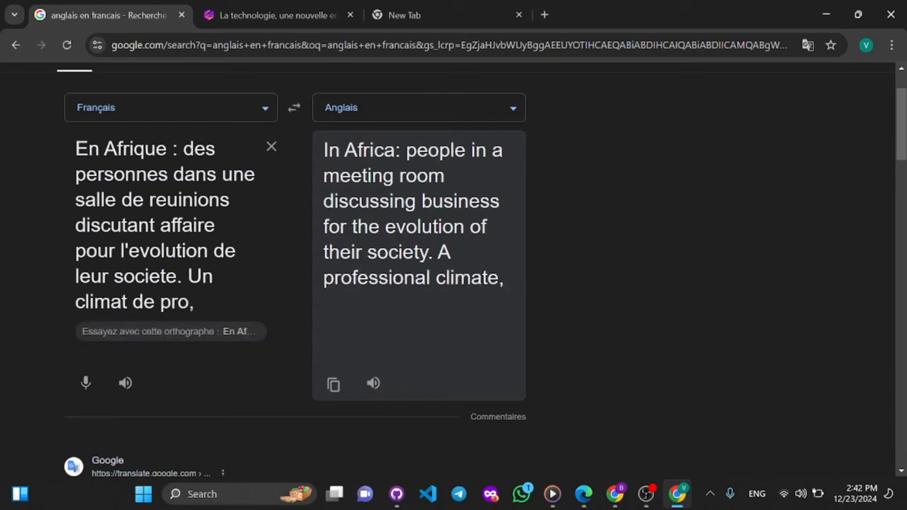
pyautogui.write('une s')
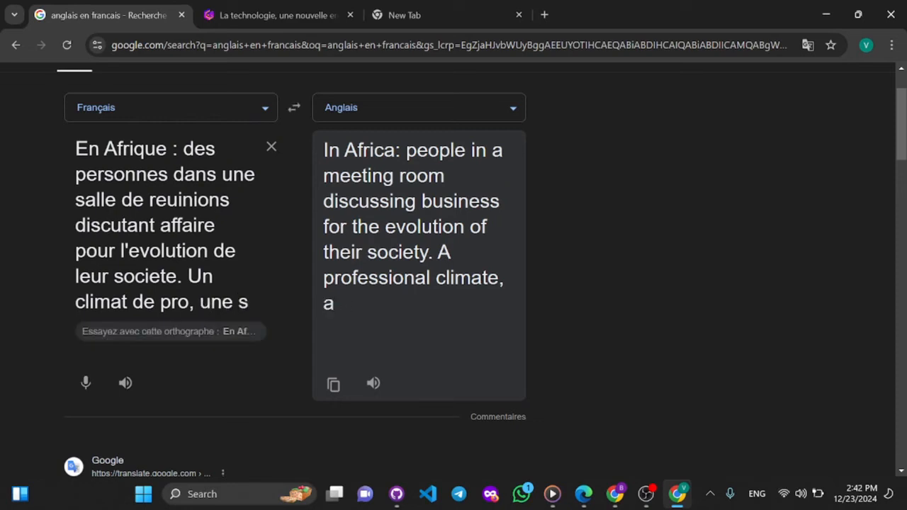
pyautogui.write('cene t')
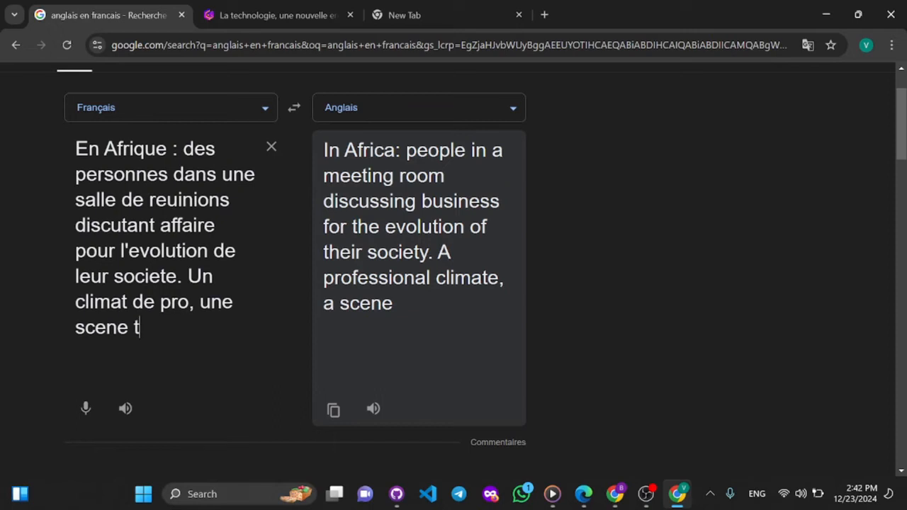
pyautogui.write('res co')
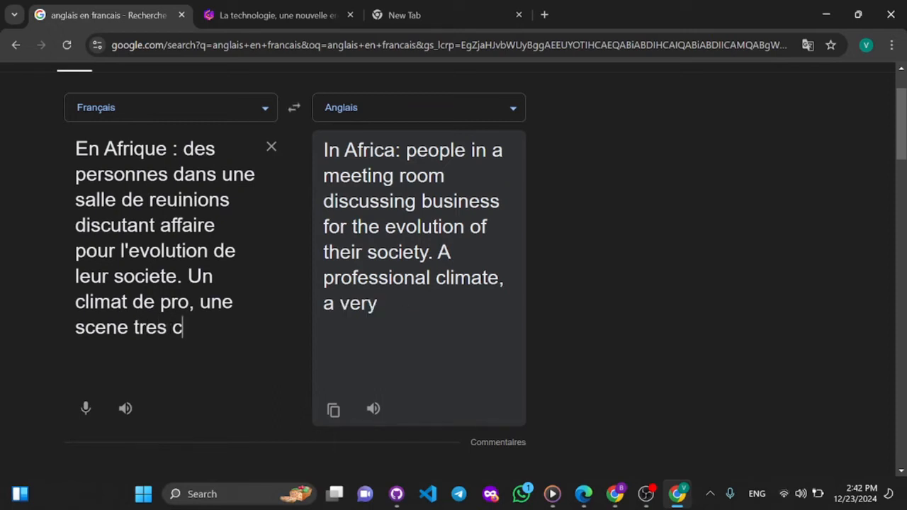
pyautogui.press('BackSpace')
pyautogui.press('BackSpace')
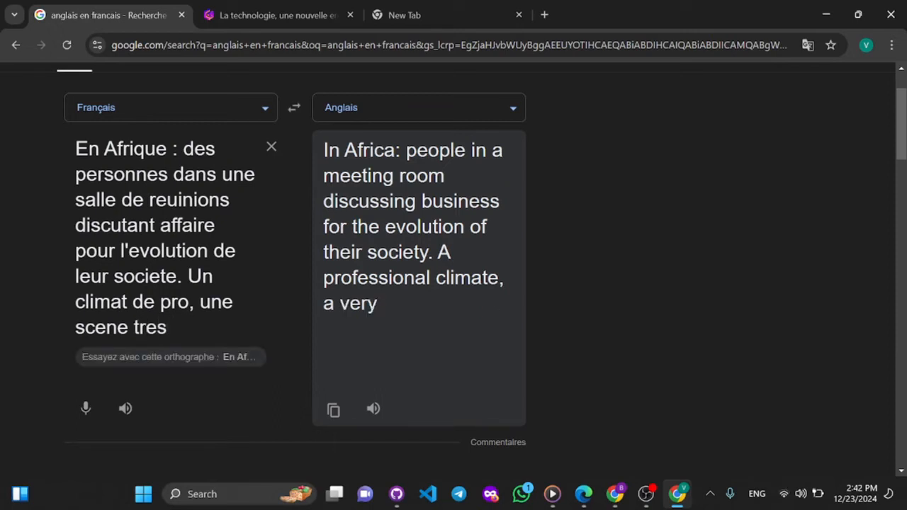
pyautogui.press('BackSpace')
pyautogui.press('BackSpace')
pyautogui.press('BackSpace')
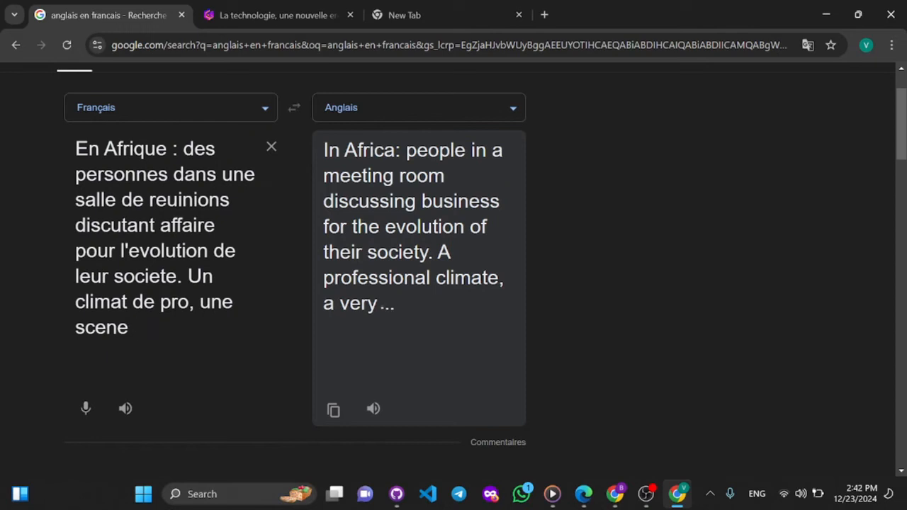
pyautogui.press('BackSpace')
pyautogui.press('BackSpace')
pyautogui.press('BackSpace')
pyautogui.press('BackSpace')
pyautogui.press('BackSpace')
pyautogui.press('BackSpace')
pyautogui.press('BackSpace')
pyautogui.press('BackSpace')
pyautogui.press('BackSpace')
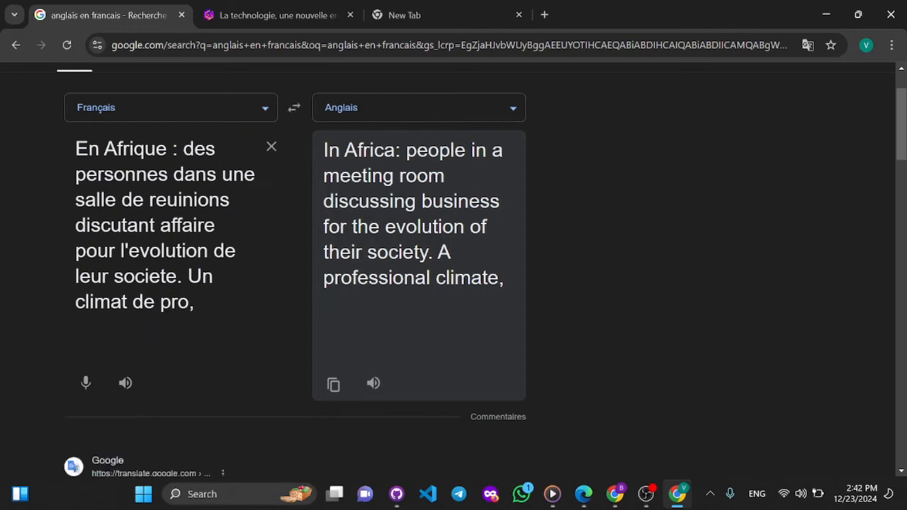
pyautogui.press('BackSpace')
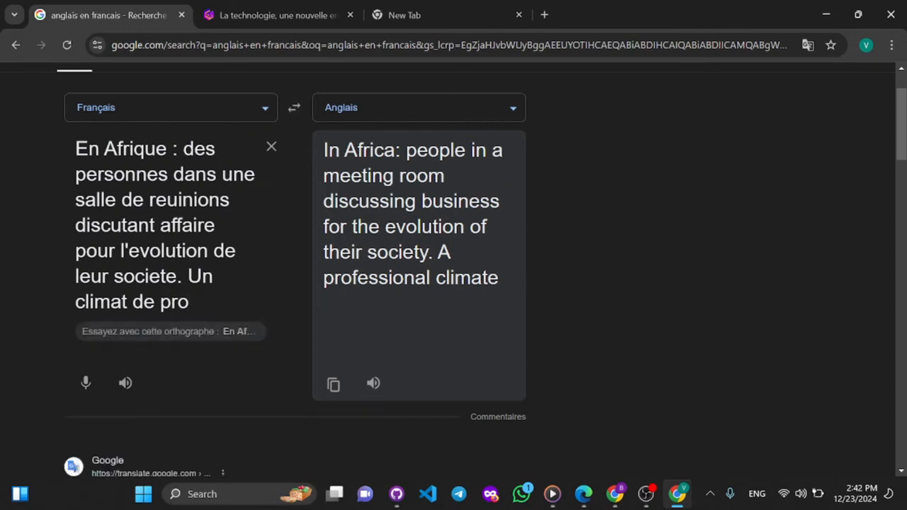
# - Continue the second sentence of the source text with "avec des emplyer et les responsables"
pyautogui.write('avec ')
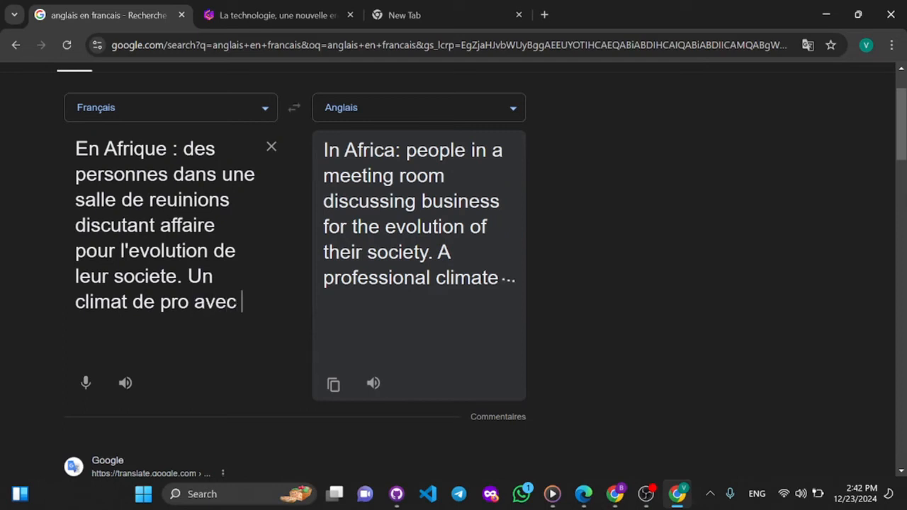
pyautogui.write('des empl')
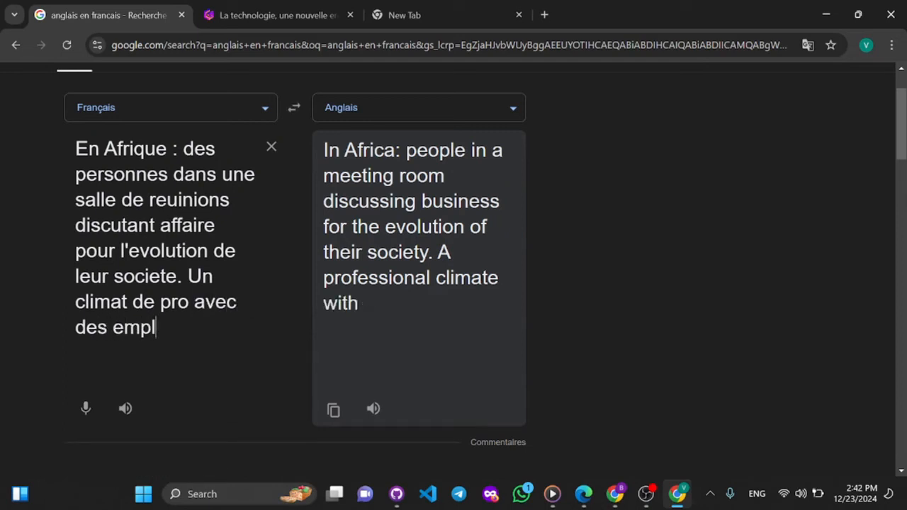
pyautogui.write('yer et')
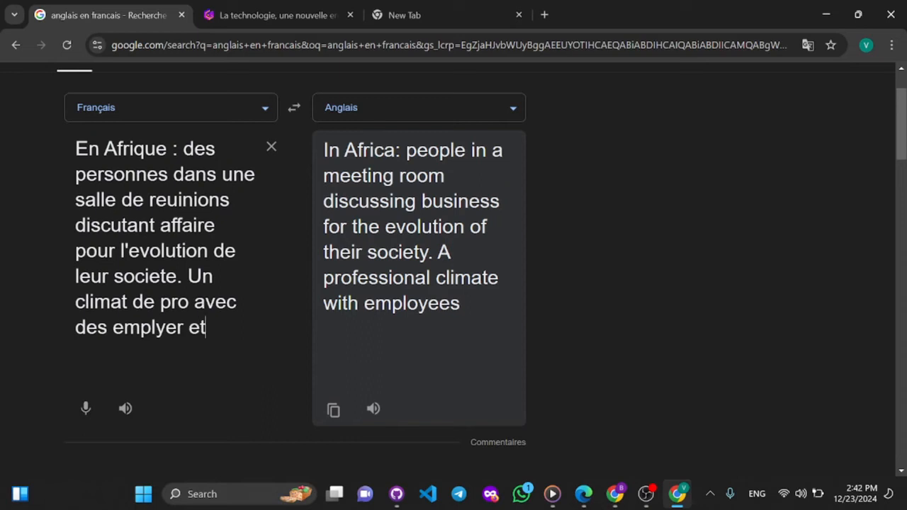
pyautogui.write(' l')
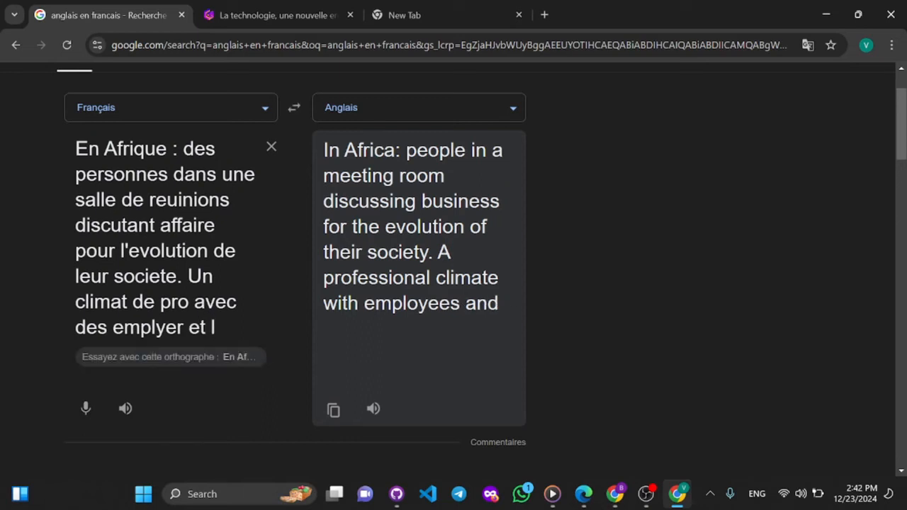
pyautogui.write('es respons')
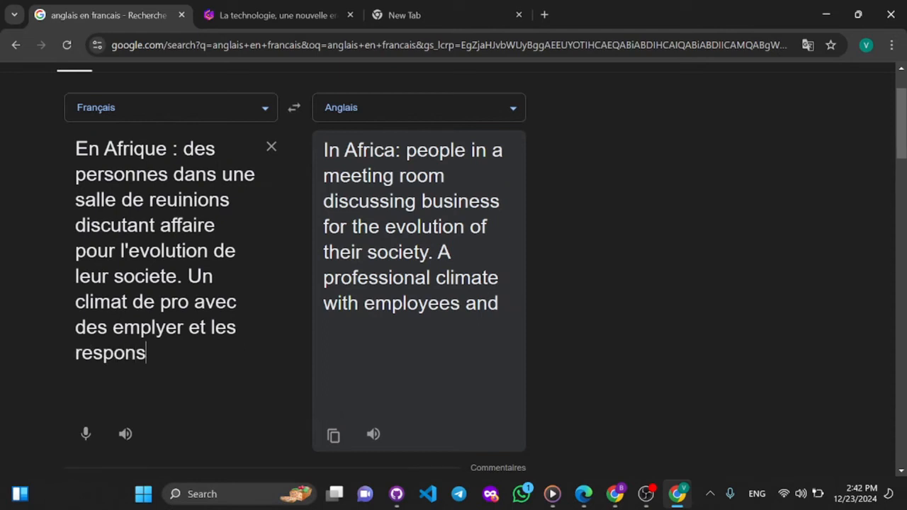
pyautogui.write('ables')
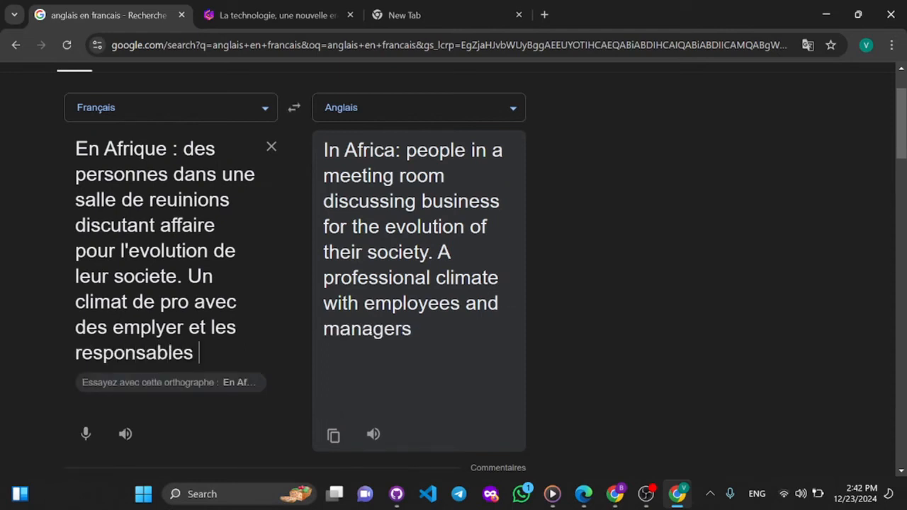
# - End the French source text with a full stop after "responsables" and copy the whole English translation
pyautogui.press('BackSpace')
pyautogui.write('.')
pyautogui.moveTo(434, 330); pyautogui.dragTo(323, 146)
pyautogui.rightClick(366, 176)
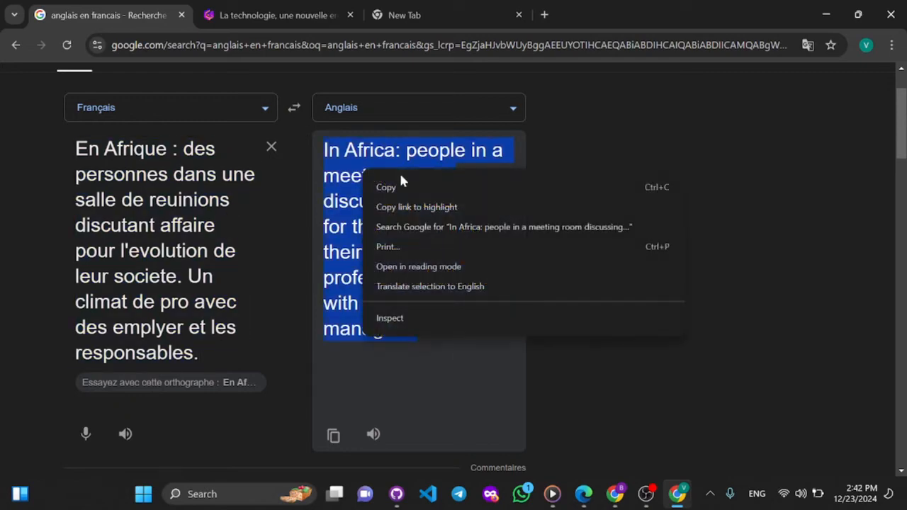
pyautogui.click(407, 183)
# - In Gamma, enter the copied "In Africa: people in a meeting room" translation as card 2's image prompt and generate new images
pyautogui.click(288, 11)
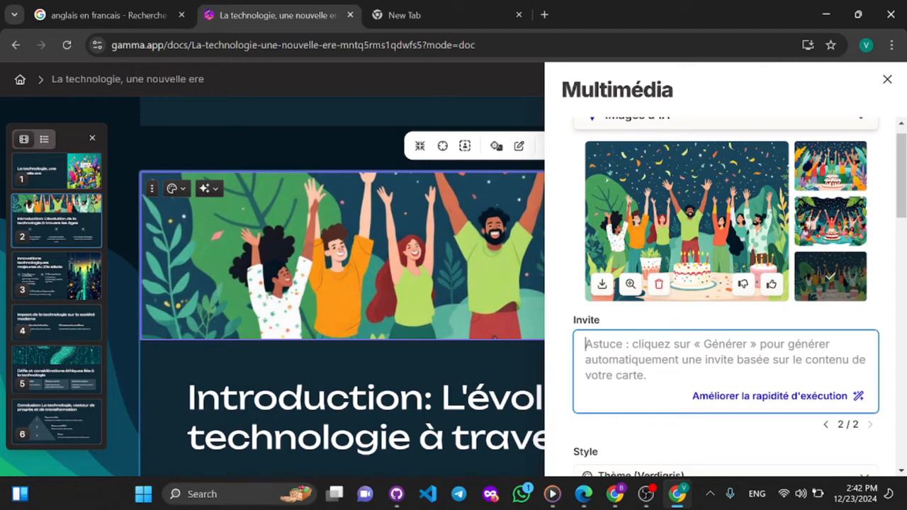
pyautogui.hotkey('ctrl', 'v')
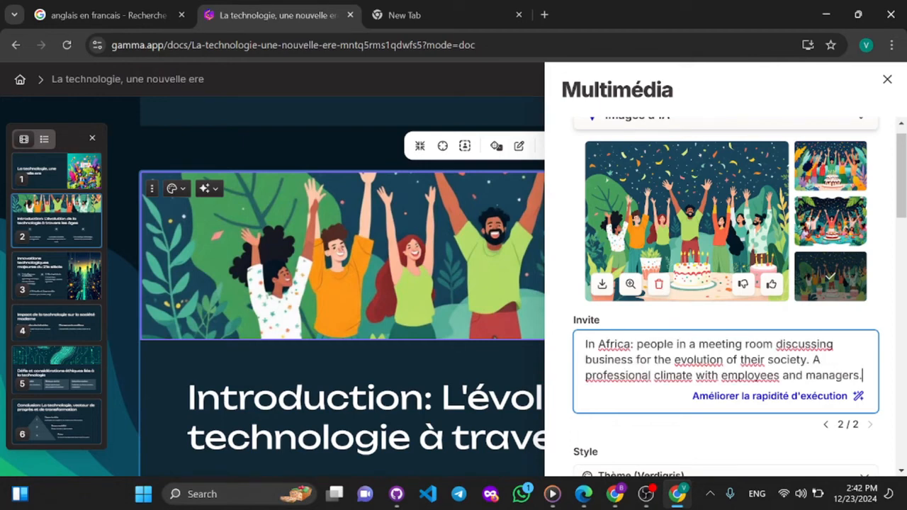
pyautogui.scroll(-3, 827, 352)
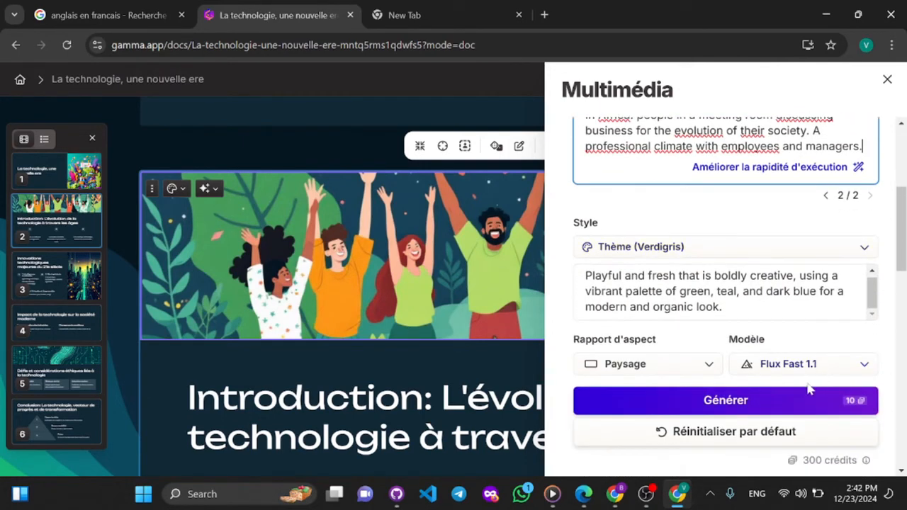
pyautogui.click(780, 405)
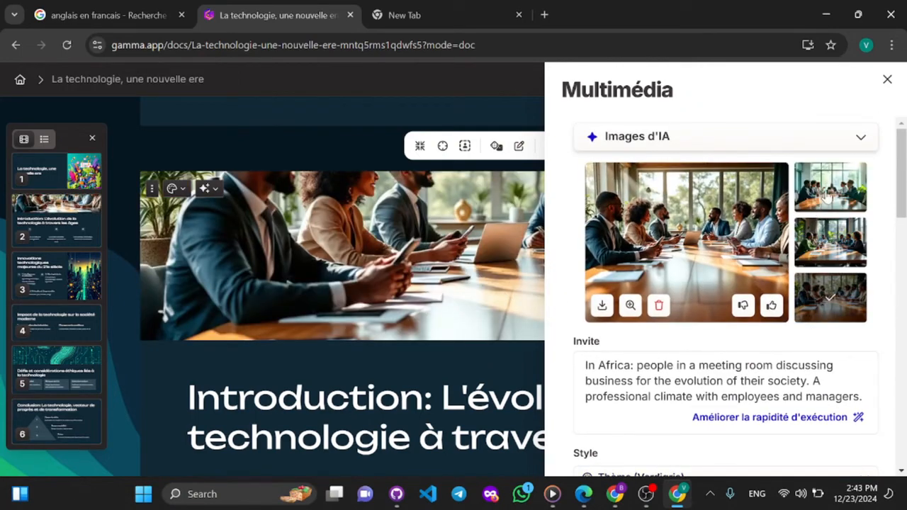
# - Apply the first meeting-room variant to card 2's header, close the image settings and review the card
pyautogui.click(827, 193)
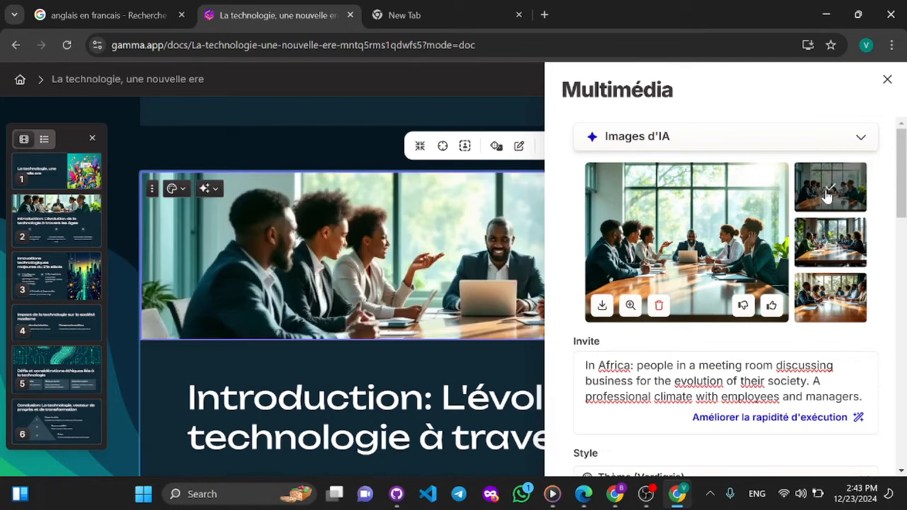
pyautogui.click(887, 80)
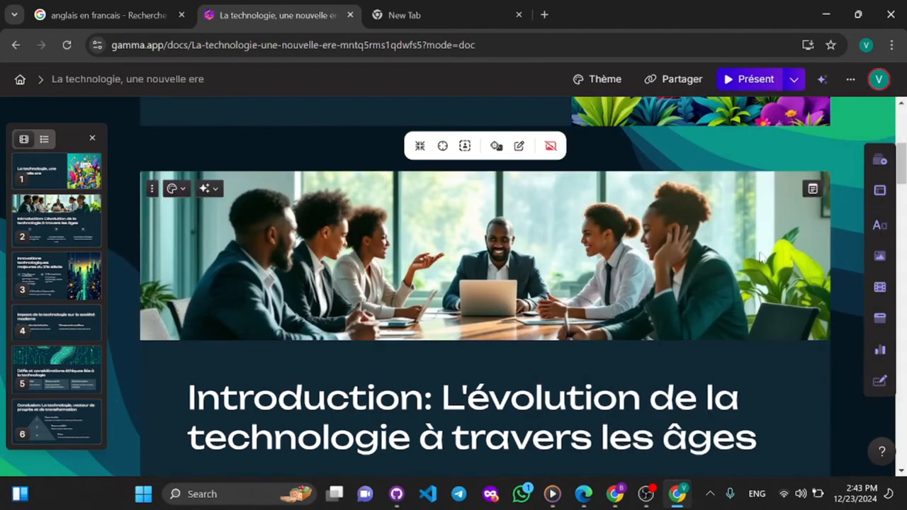
pyautogui.scroll(-1, 762, 258)
pyautogui.scroll(1, 762, 258)
pyautogui.scroll(-1, 762, 258)
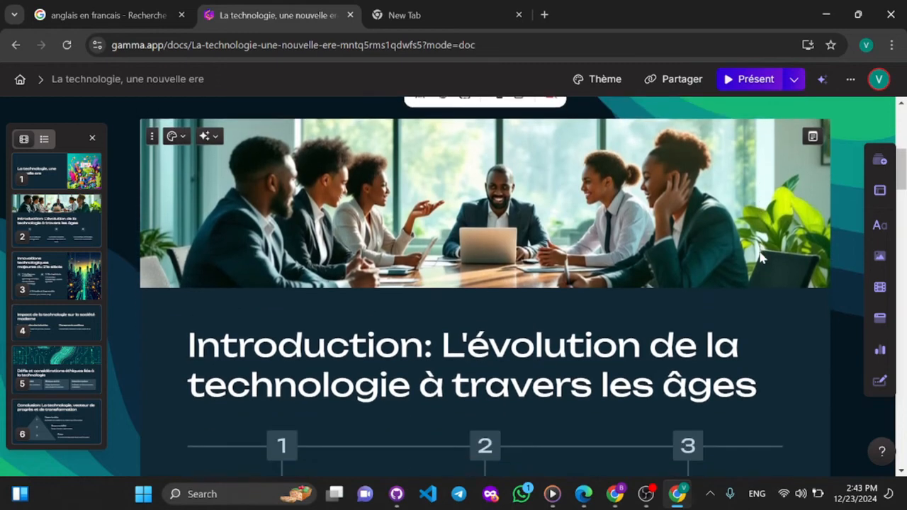
pyautogui.scroll(1, 762, 258)
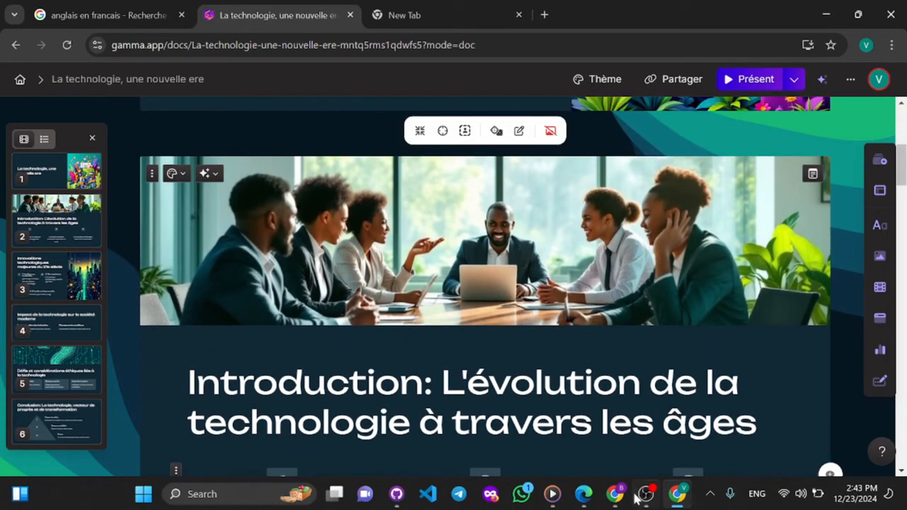
# - Return to the translator and remove "En Afrique :" and its trailing space from the start of the French source text
pyautogui.click(106, 15)
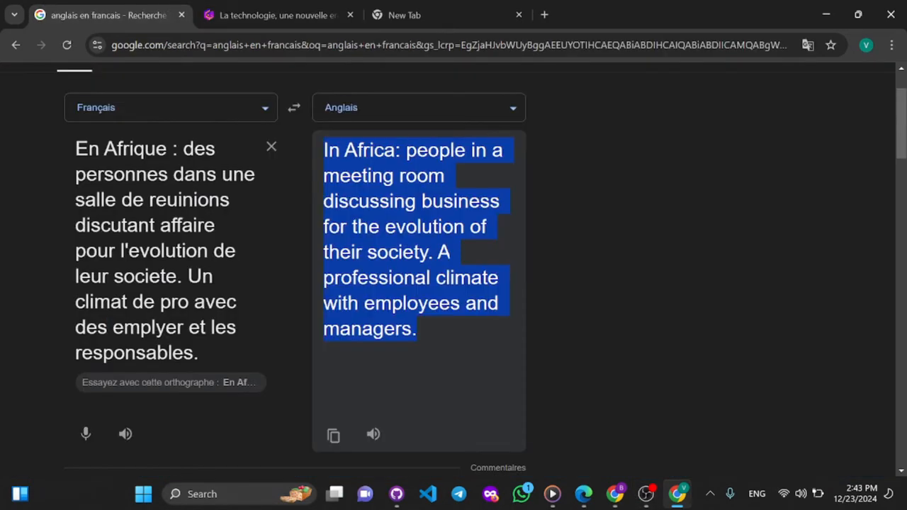
pyautogui.click(158, 148)
pyautogui.moveTo(161, 149); pyautogui.dragTo(117, 146)
pyautogui.click(144, 149)
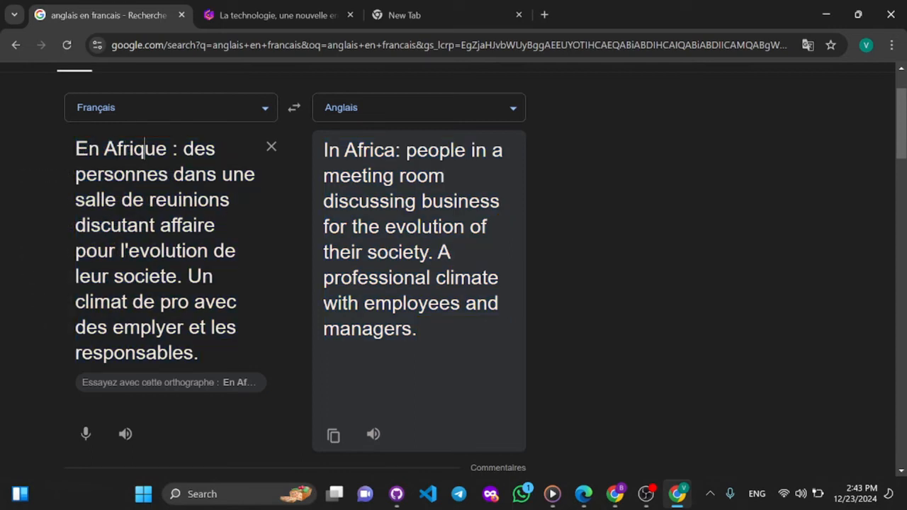
pyautogui.moveTo(177, 149); pyautogui.dragTo(71, 161)
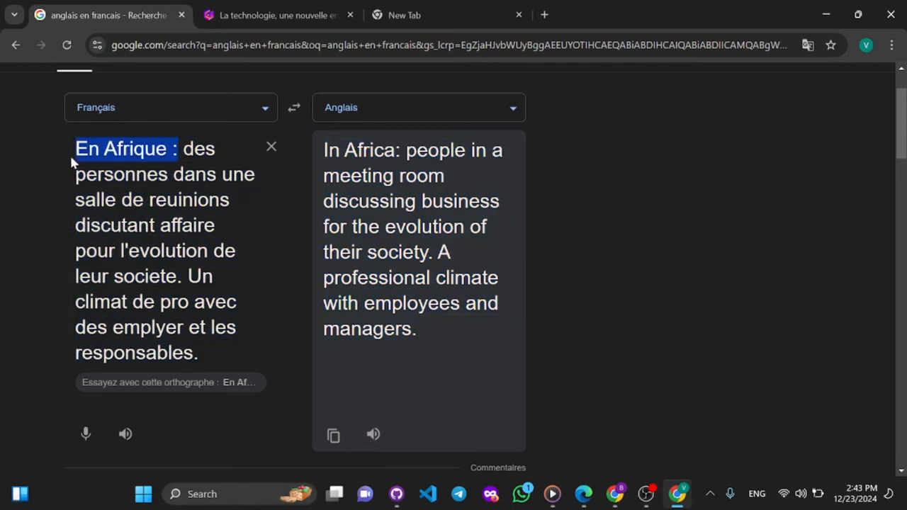
pyautogui.press('BackSpace')
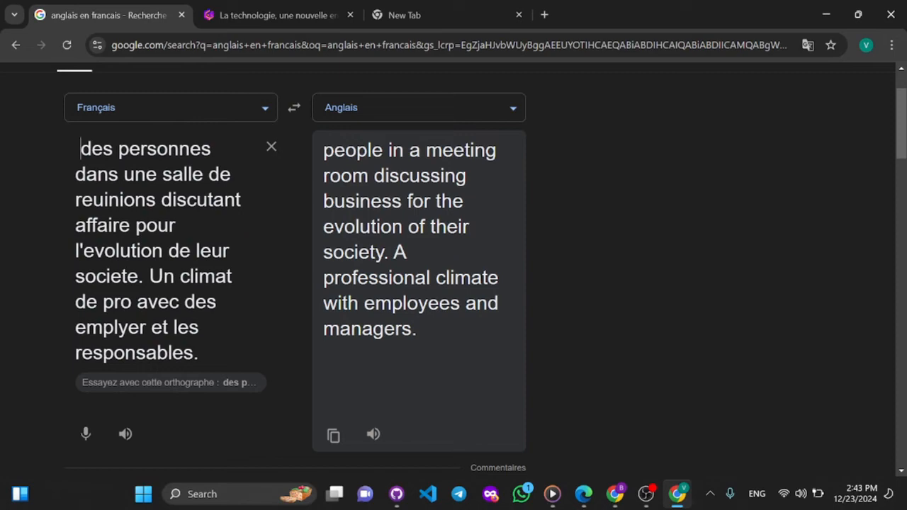
pyautogui.press('Delete')
# - Copy the full English translation beginning with "people in a meeting room"
pyautogui.moveTo(415, 351); pyautogui.dragTo(313, 153)
pyautogui.rightClick(358, 168)
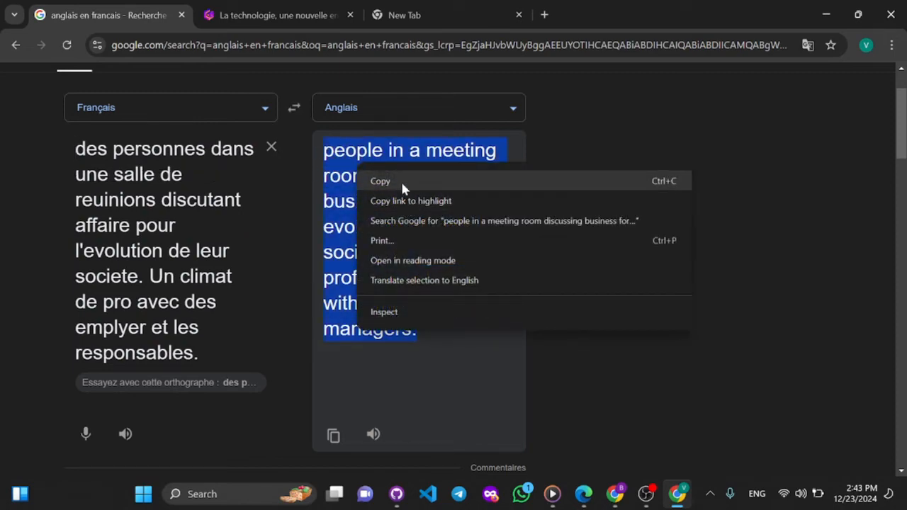
pyautogui.click(402, 181)
# - In Gamma, replace card 2's header image prompt with the copied translation without a region and generate new images
pyautogui.click(276, 15)
pyautogui.click(762, 280)
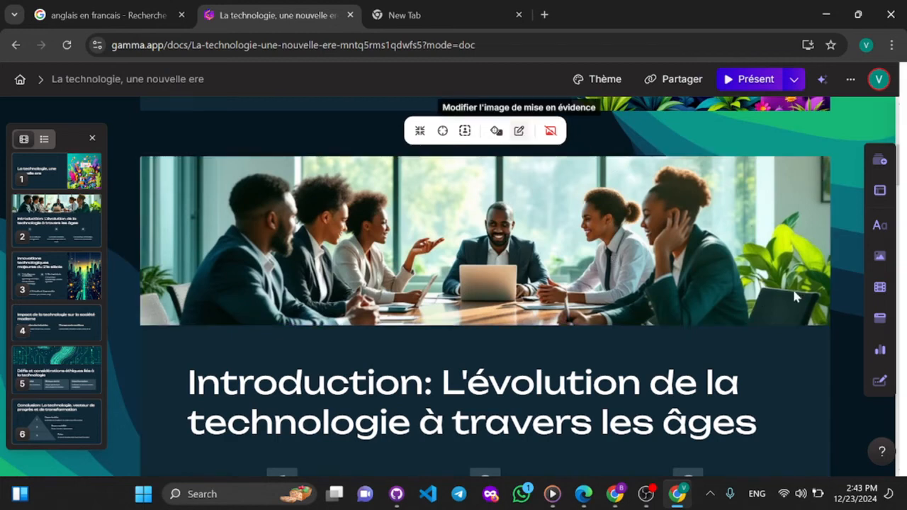
pyautogui.click(519, 130)
pyautogui.scroll(-1, 724, 315)
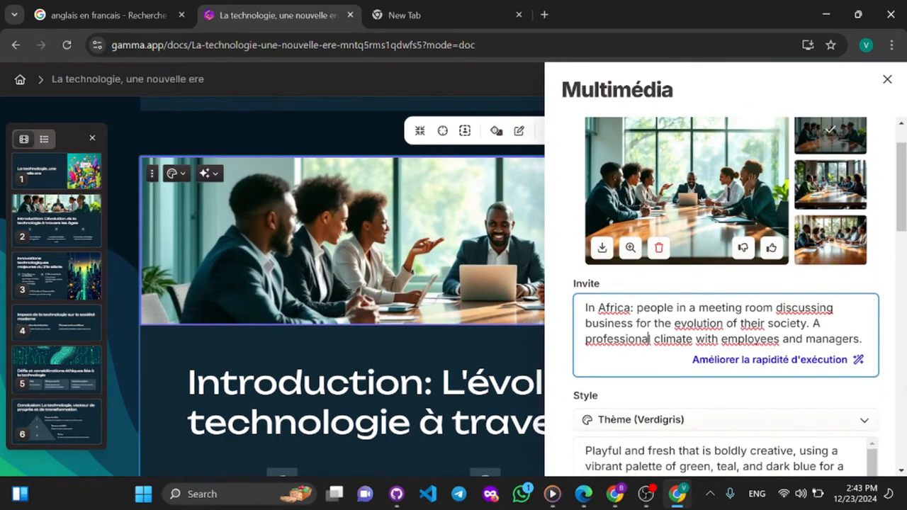
pyautogui.hotkey('ctrl', 'a')
pyautogui.hotkey('ctrl', 'v')
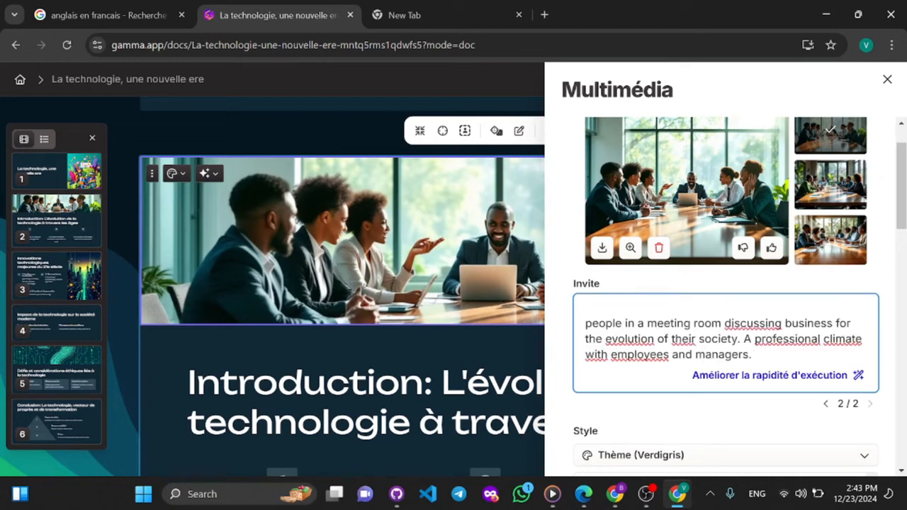
pyautogui.scroll(-3, 726, 283)
pyautogui.click(729, 421)
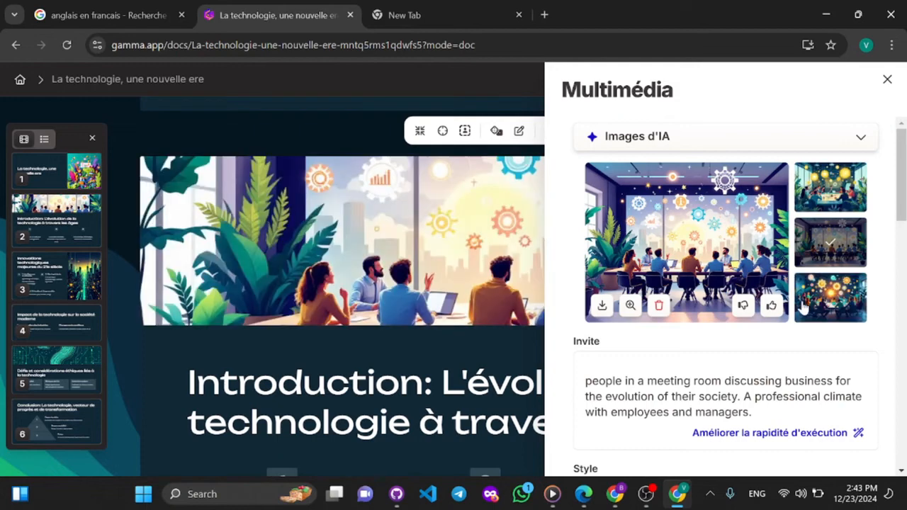
# - Apply the third meeting variant to card 2's header, then close and reopen its image settings
pyautogui.click(811, 306)
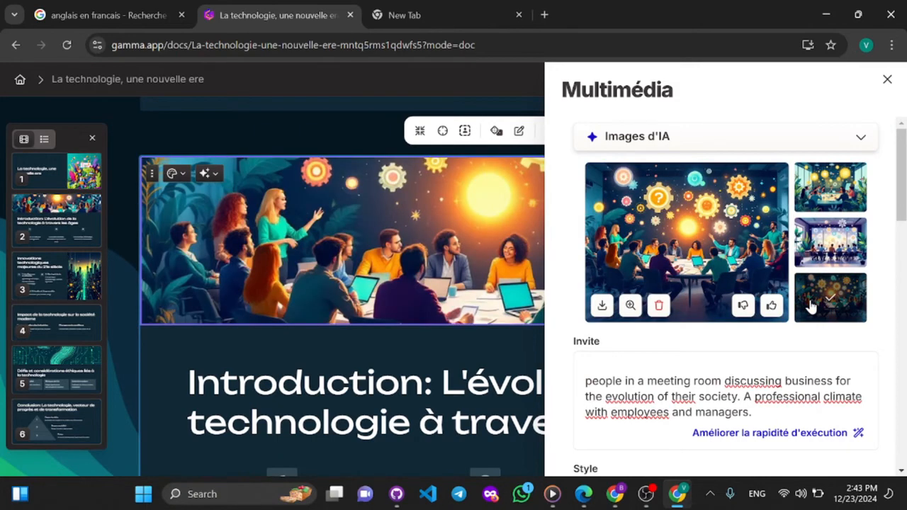
pyautogui.click(887, 78)
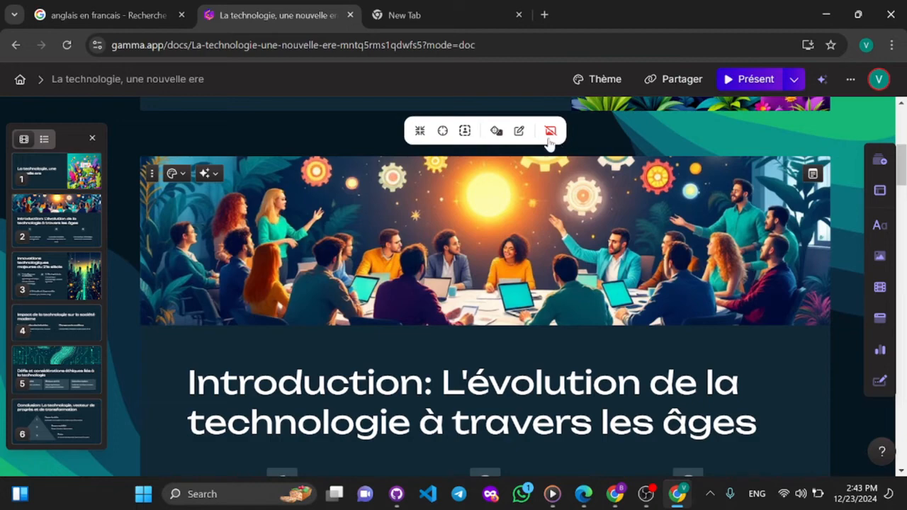
pyautogui.click(519, 130)
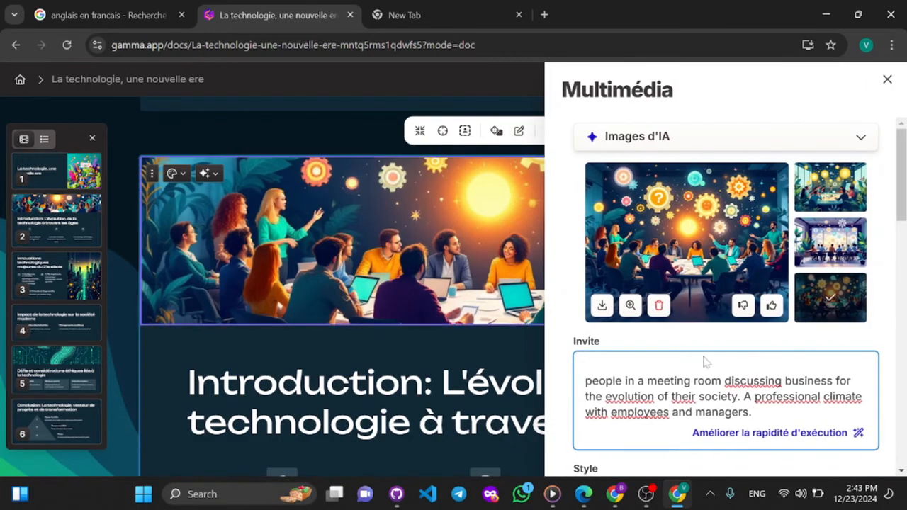
# - Return to the translator and place the insertion point at the start of the French source text
pyautogui.click(107, 15)
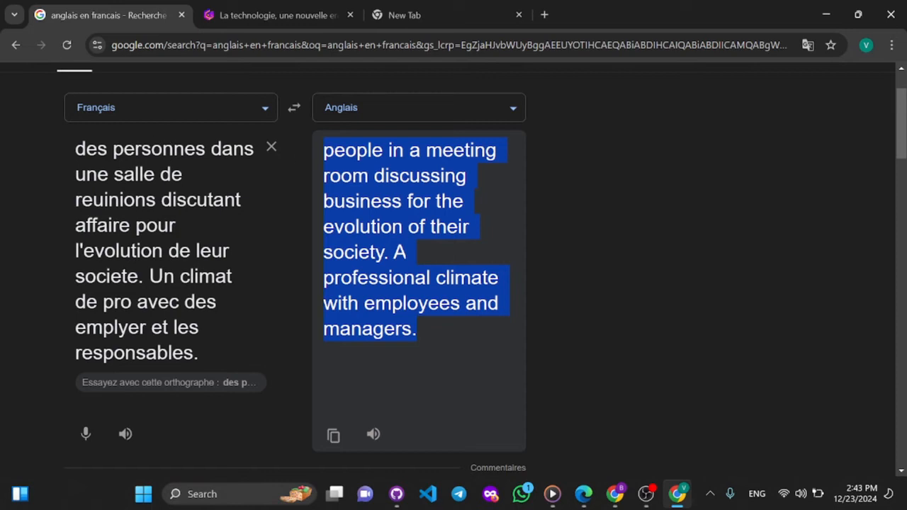
pyautogui.click(164, 251)
pyautogui.click(97, 148)
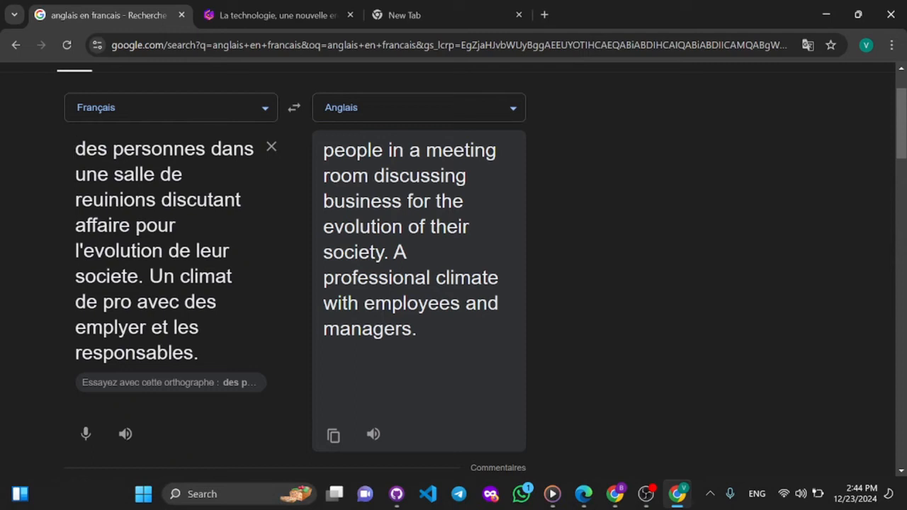
pyautogui.write('A')
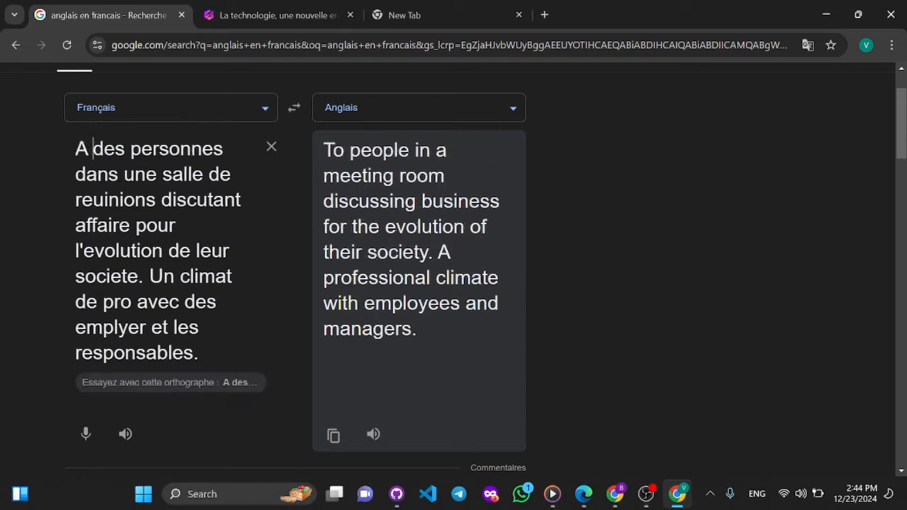
pyautogui.press('BackSpace')
pyautogui.press('BackSpace')
pyautogui.write('e')
pyautogui.press('BackSpace')
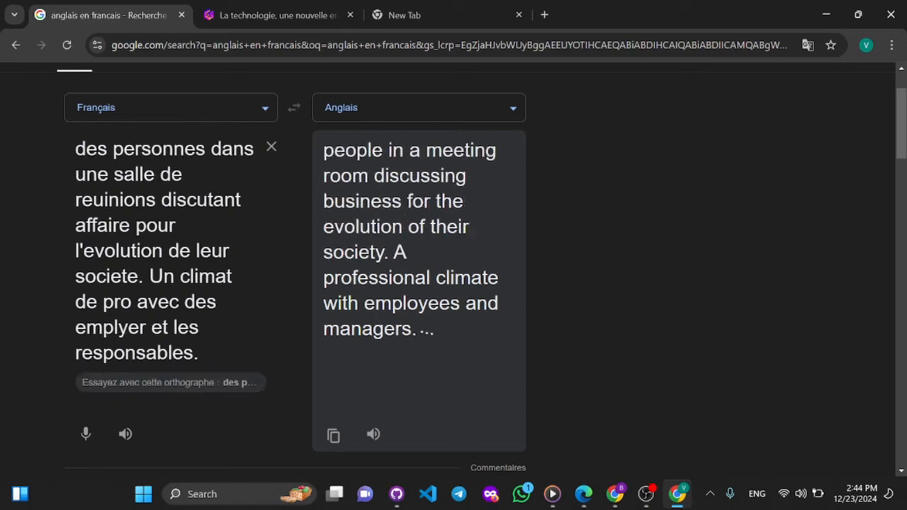
# - Insert "En amerique :" before "des personnes" at the beginning of the French source text
pyautogui.write('En des')
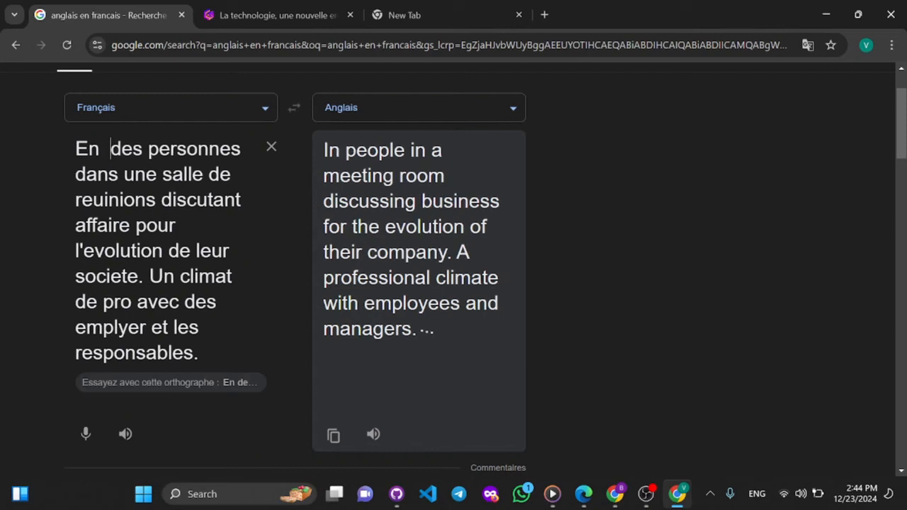
pyautogui.press('BackSpace')
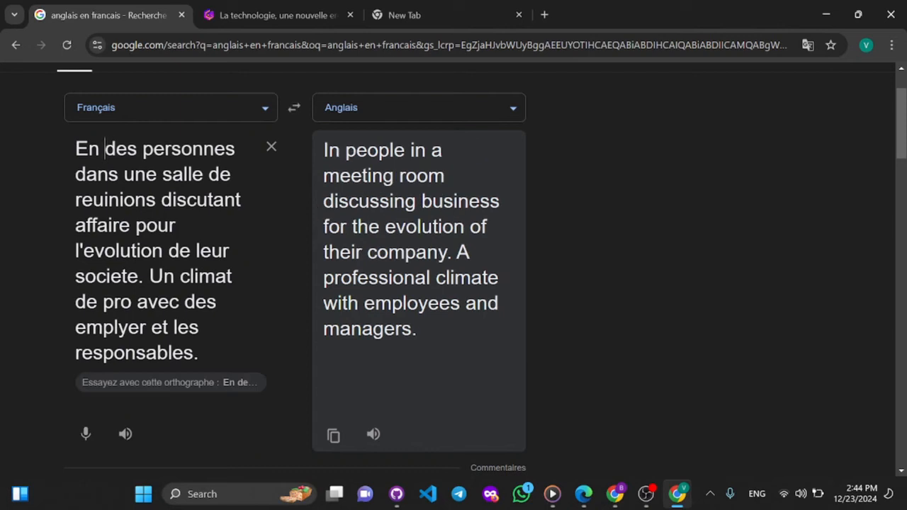
pyautogui.write('ame')
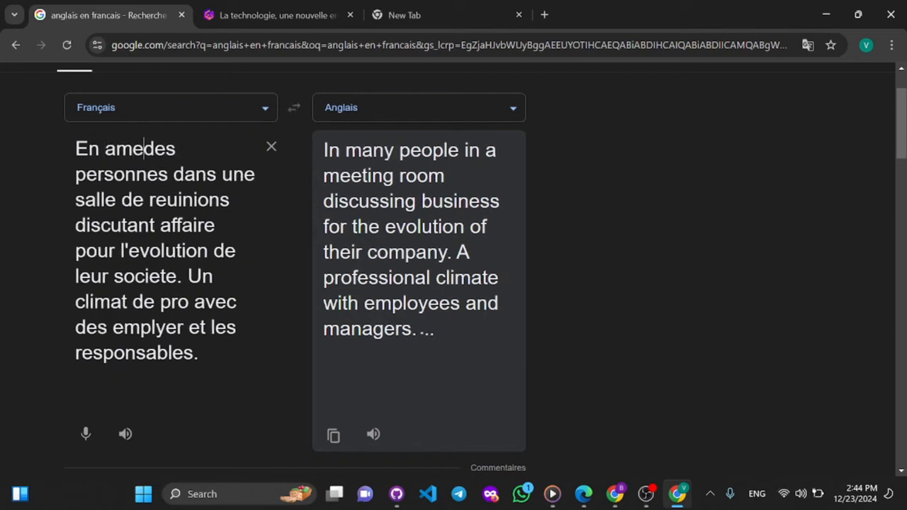
pyautogui.write('rique :')
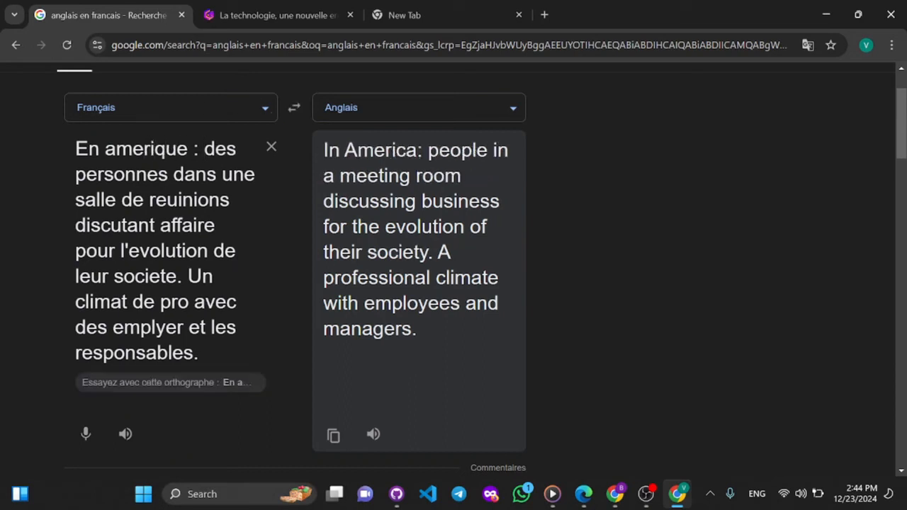
# - Copy the complete English translation beginning with "In America:"
pyautogui.hotkey('ctrl', 'a')
pyautogui.click(420, 283)
pyautogui.moveTo(429, 342); pyautogui.dragTo(323, 141)
pyautogui.hotkey('ctrl', 'c')
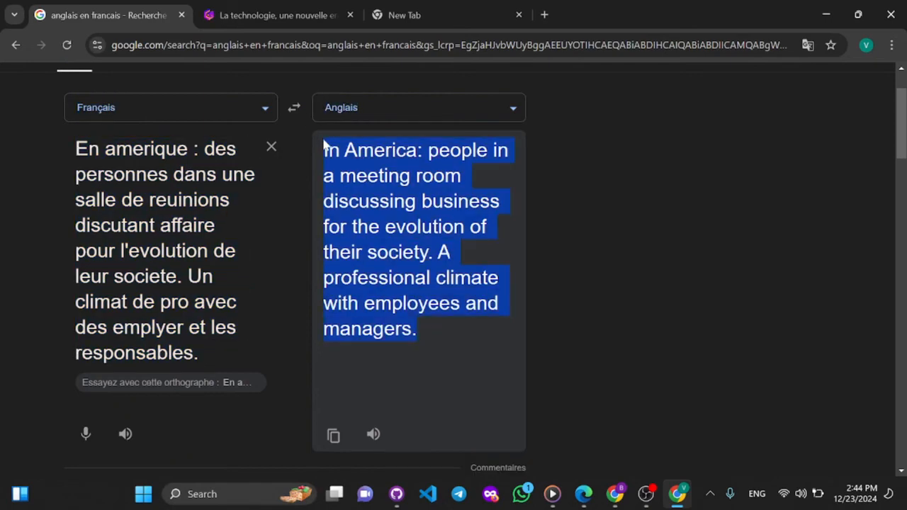
pyautogui.hotkey('alt', 'Tab')
pyautogui.hotkey('alt', 'Tab')
pyautogui.hotkey('alt', 'Tab')
pyautogui.hotkey('alt', 'Tab')
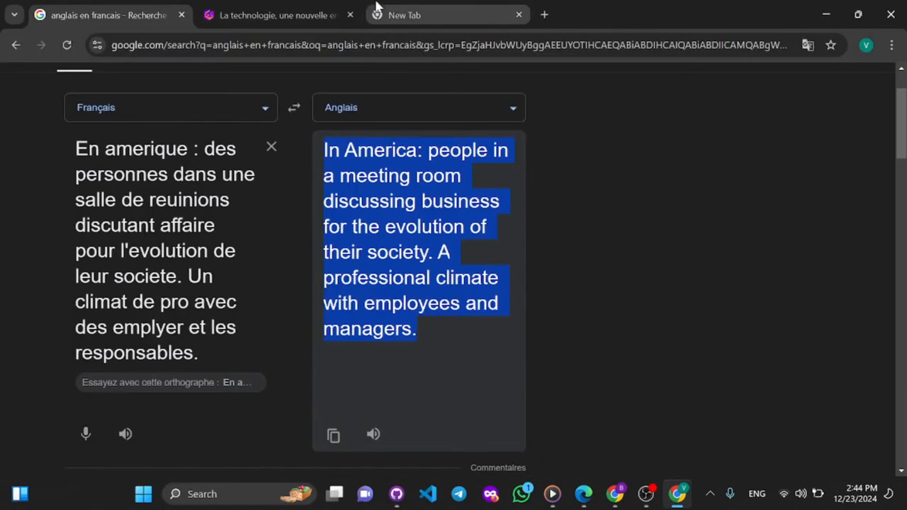
# - Replace card 2's header image prompt with the copied English translation beginning "In America:" and generate new images
pyautogui.click(275, 6)
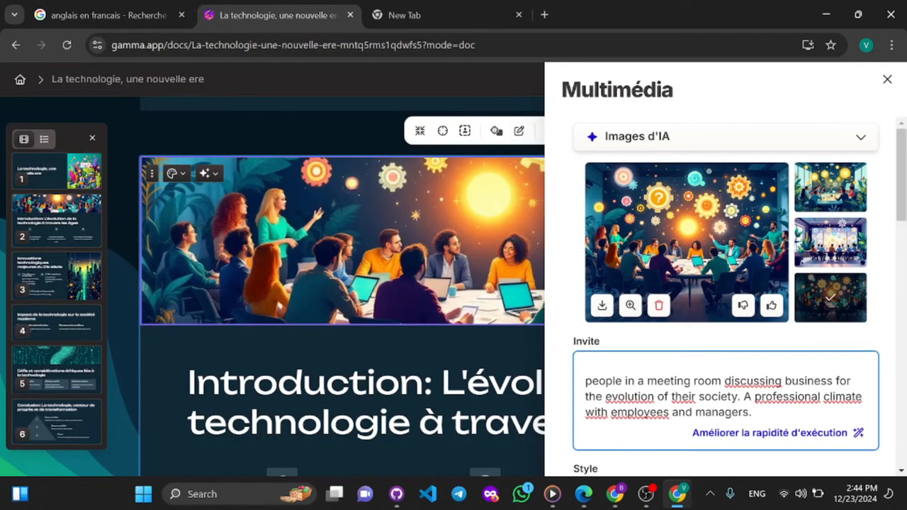
pyautogui.hotkey('ctrl', 'a')
pyautogui.press('BackSpace')
pyautogui.hotkey('ctrl', 'v')
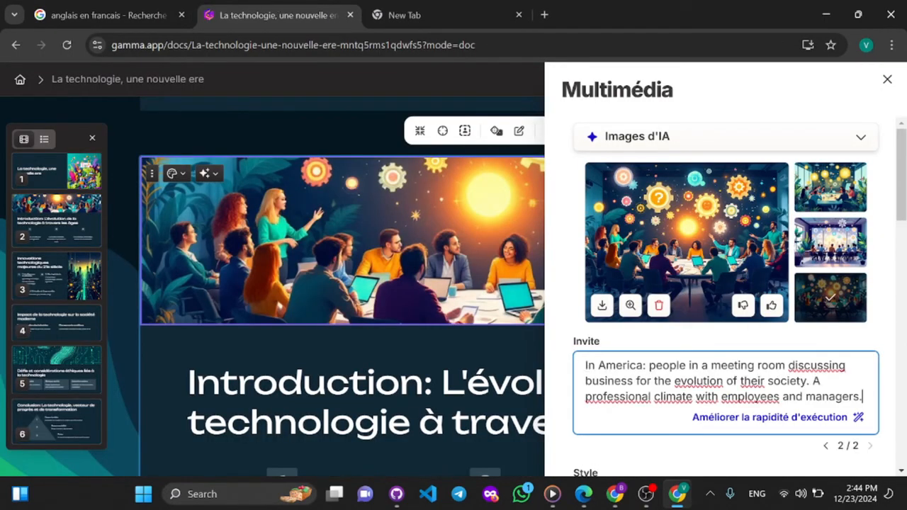
pyautogui.scroll(-2, 726, 283)
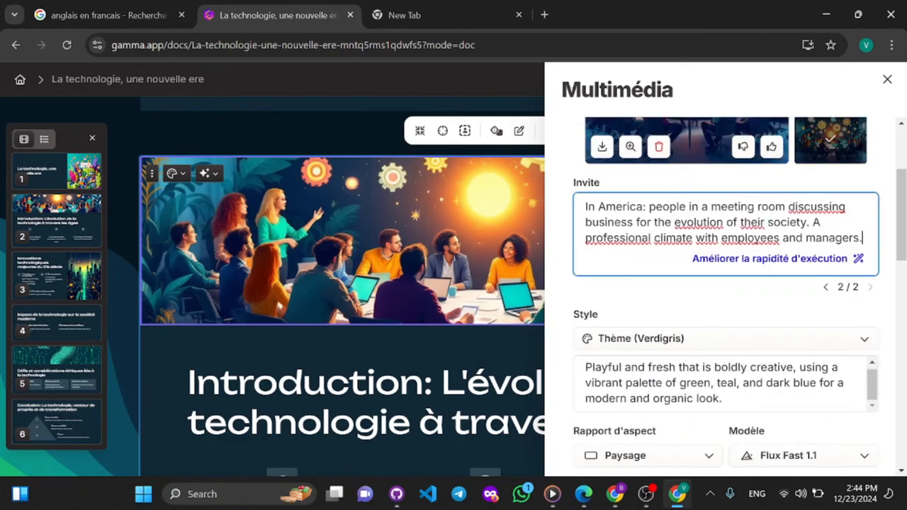
pyautogui.scroll(-2, 726, 294)
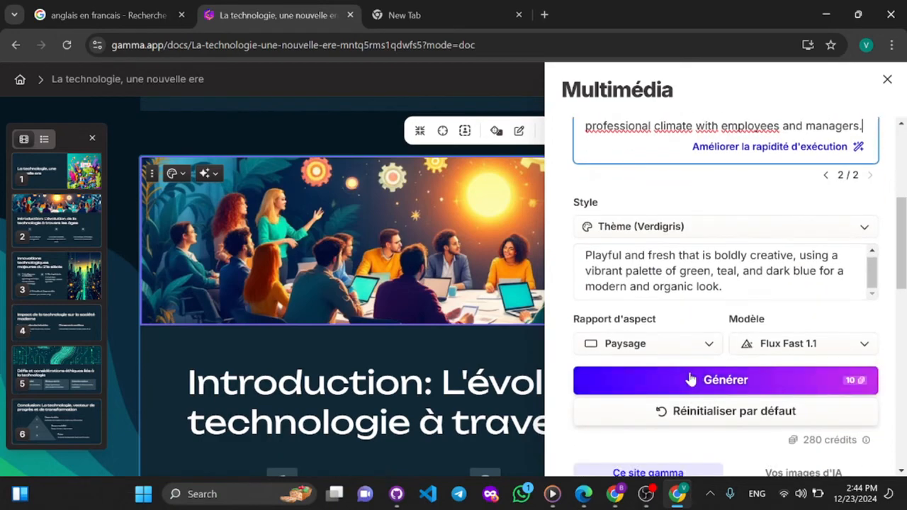
pyautogui.click(689, 377)
pyautogui.scroll(1, 759, 163)
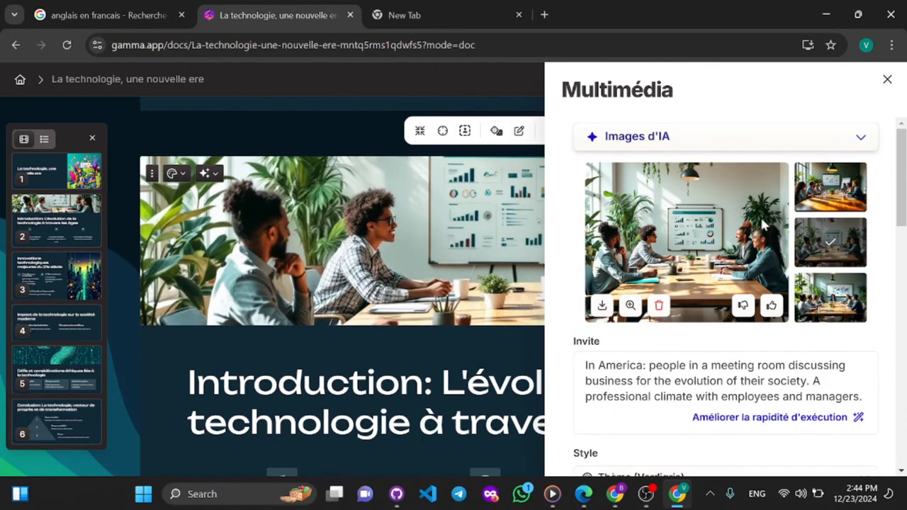
# - Apply the first generated meeting variant to card 2's header and close the image settings
pyautogui.click(837, 207)
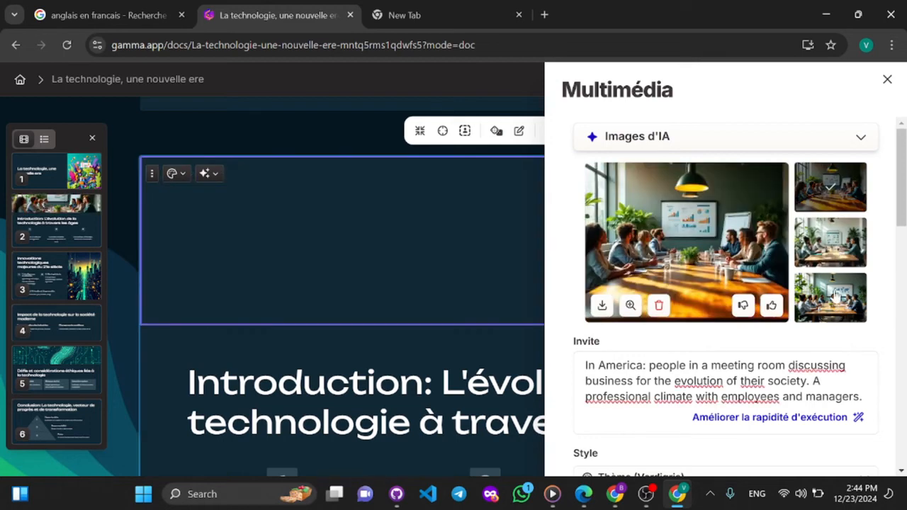
pyautogui.click(886, 79)
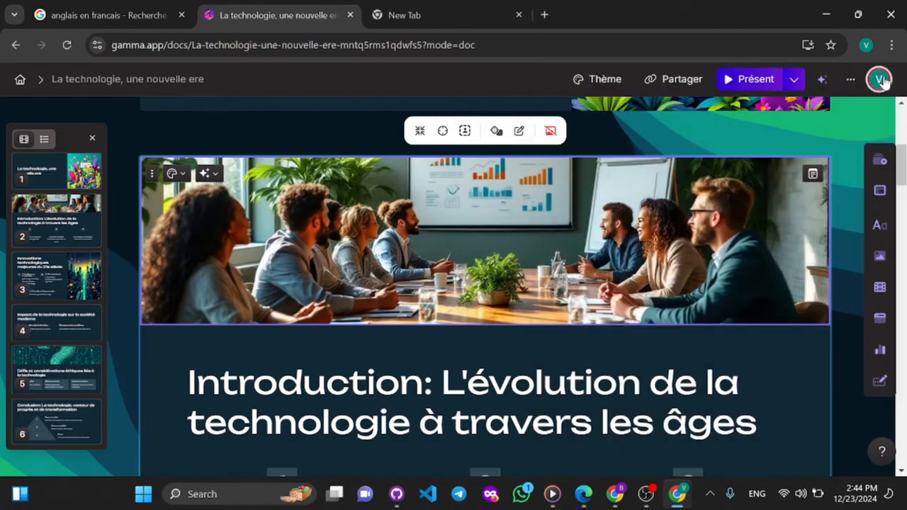
# - Add a fourth item to card 2's timeline and enter the text "hdejbsi" in it
pyautogui.scroll(-5, 694, 312)
pyautogui.scroll(8, 695, 312)
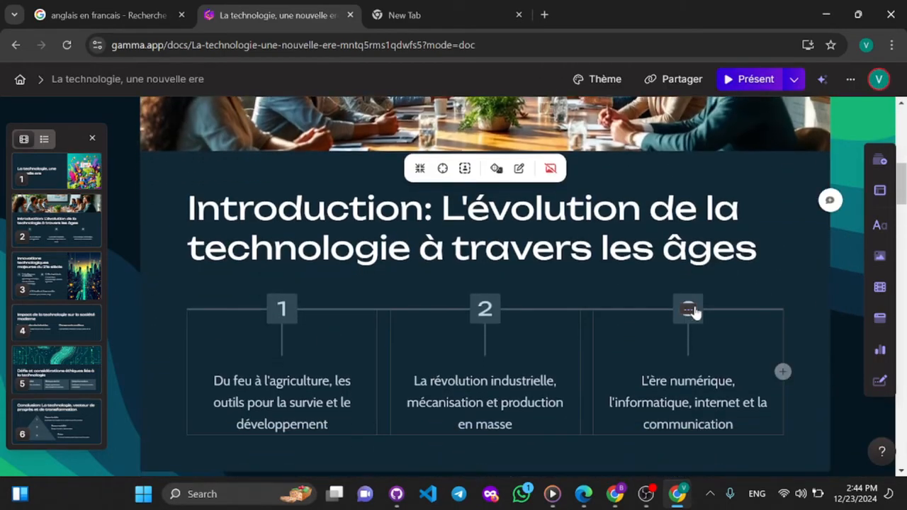
pyautogui.scroll(-5, 695, 311)
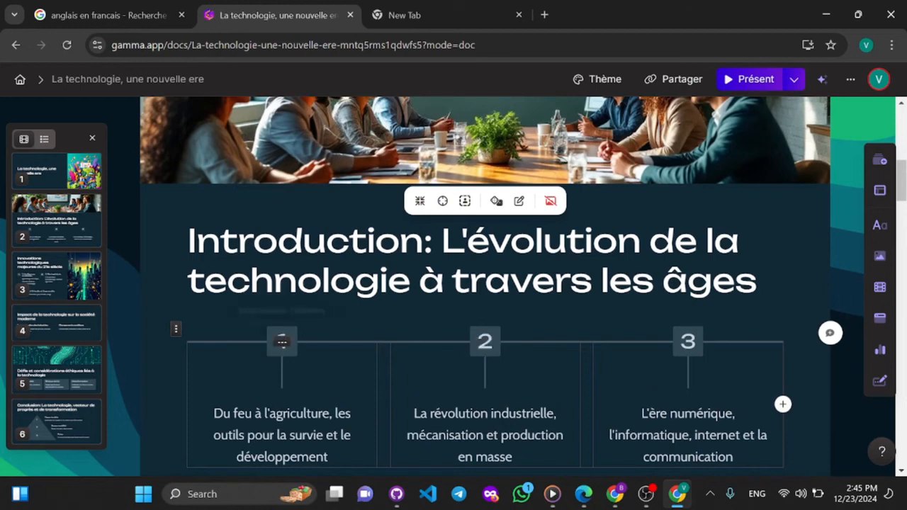
pyautogui.click(782, 407)
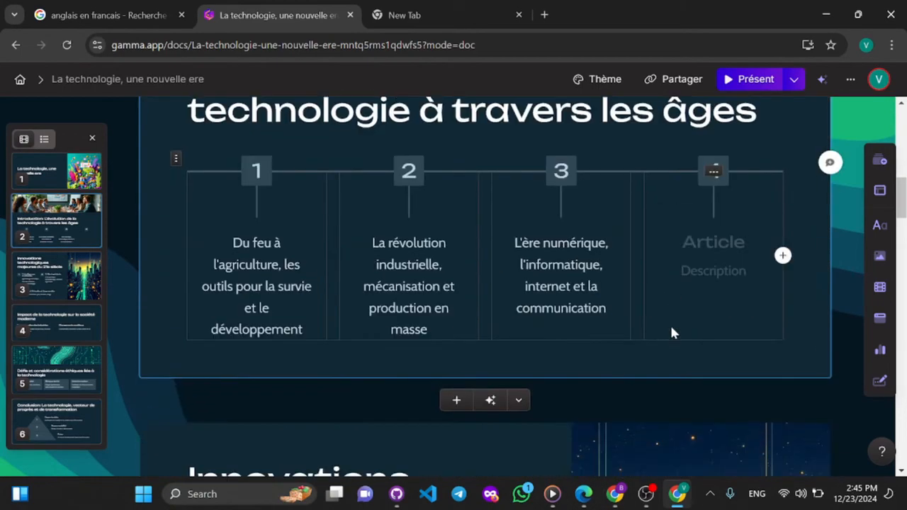
pyautogui.write('hdejbsi')
# - Add a fourth and a fifth item to the numbered list on card 3, "Innovations technologiques majeures du 21e siècle"
pyautogui.scroll(9, 485, 287)
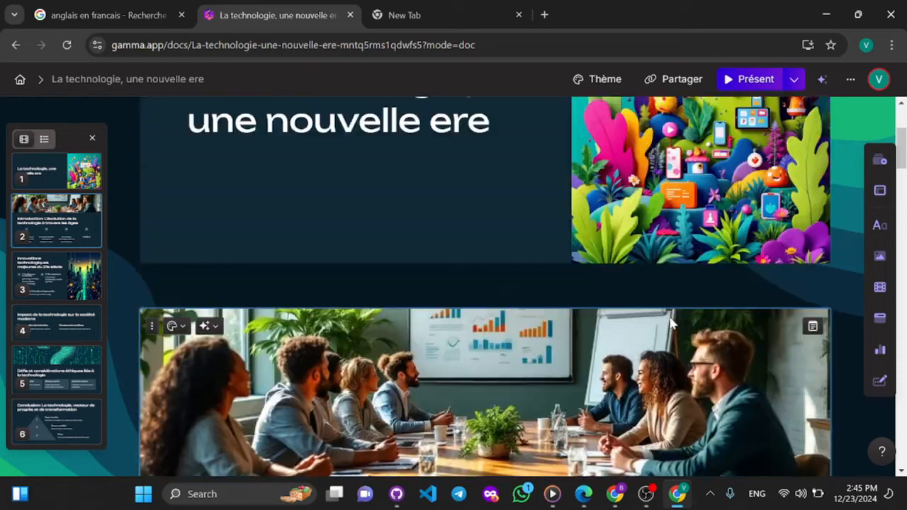
pyautogui.scroll(-10, 485, 286)
pyautogui.scroll(-5, 669, 314)
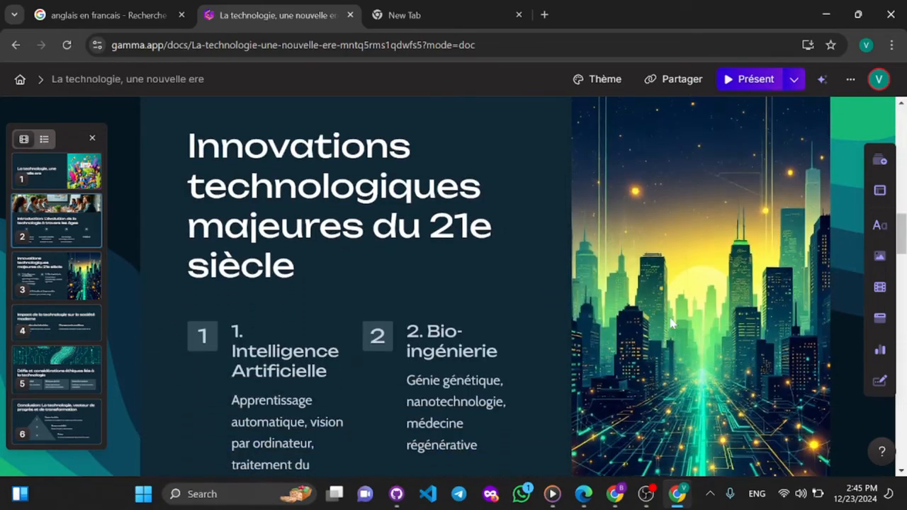
pyautogui.scroll(1, 668, 314)
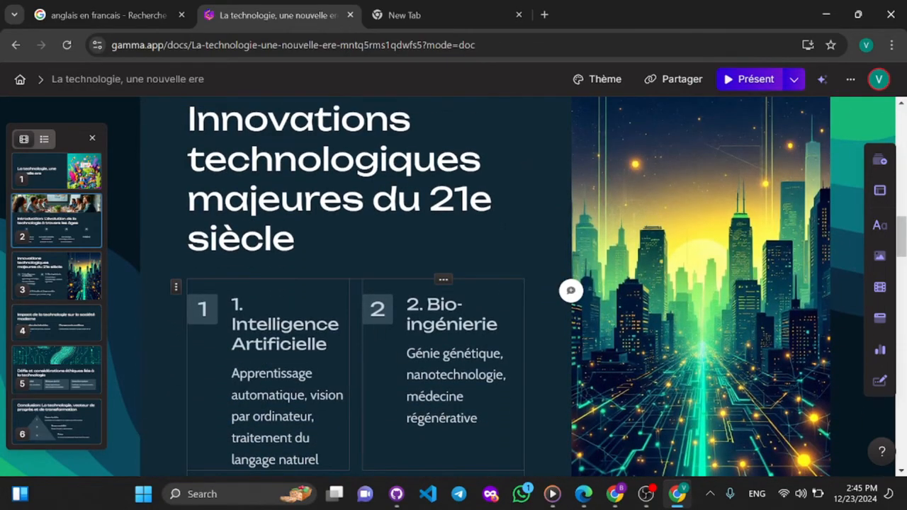
pyautogui.scroll(-2, 485, 286)
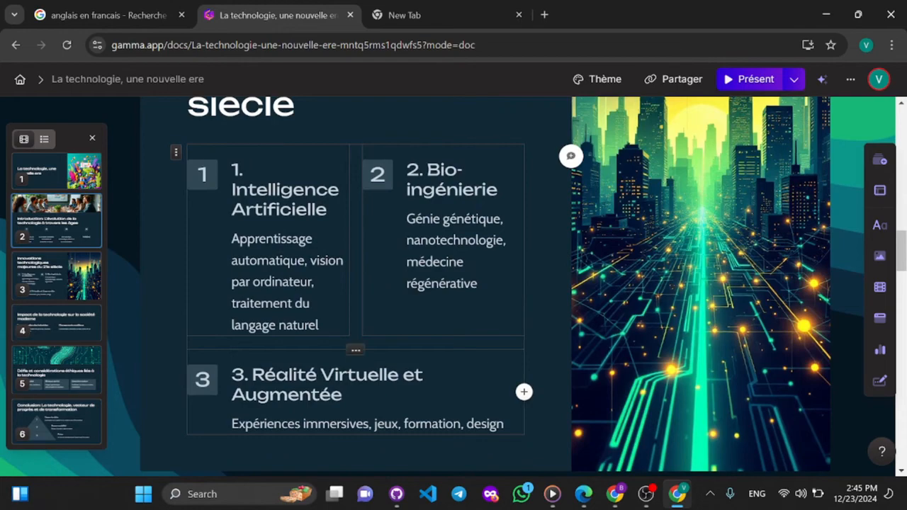
pyautogui.click(525, 394)
pyautogui.scroll(-2, 524, 394)
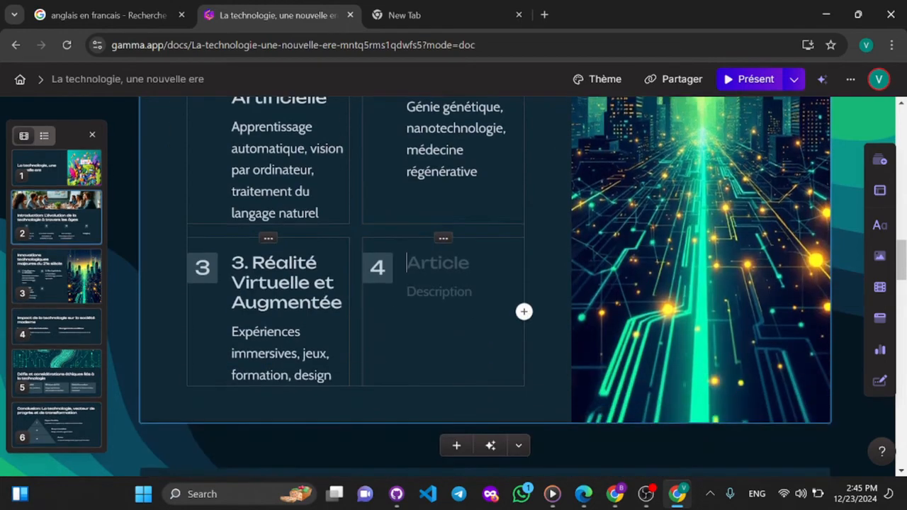
pyautogui.click(525, 312)
# - Enter "sdghsj" as the description of the fourth item on card 3
pyautogui.scroll(3, 524, 312)
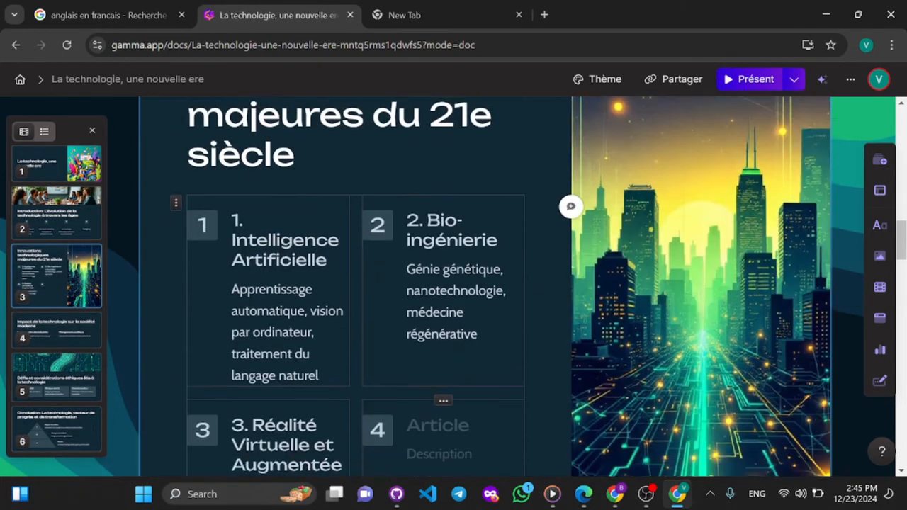
pyautogui.scroll(-1, 439, 408)
pyautogui.click(439, 407)
pyautogui.write('sdghsj')
# - Title the fifth item on card 3 "wderth" and give it the description "asxcdvvvvsdd"
pyautogui.scroll(-3, 439, 407)
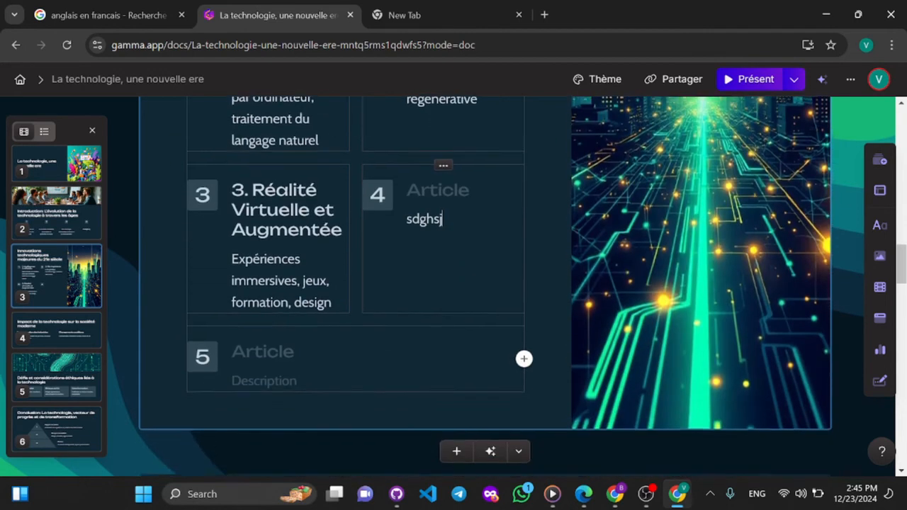
pyautogui.click(264, 323)
pyautogui.write('wderth ')
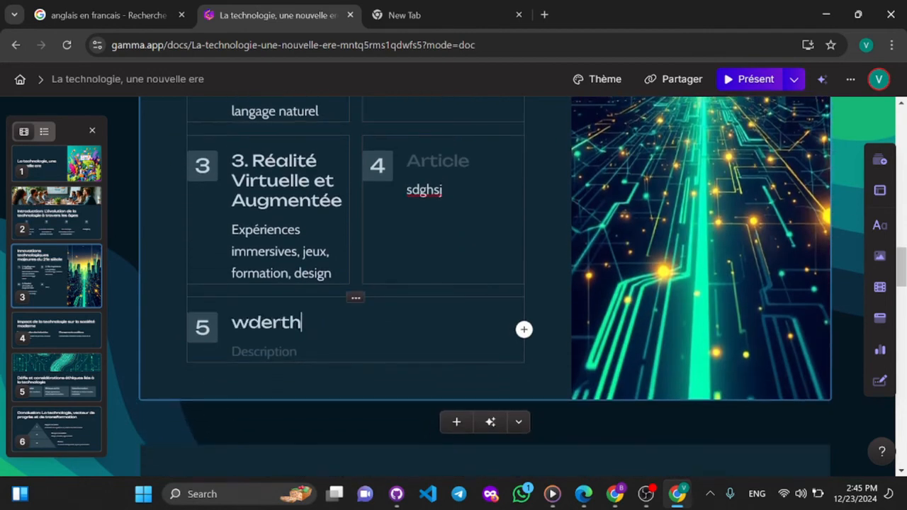
pyautogui.write('asxcdvvvvsdd')
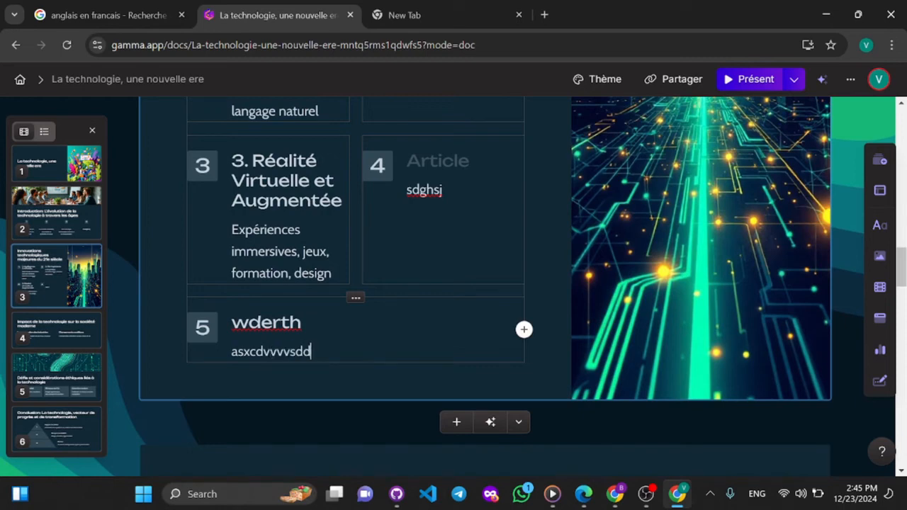
# - Title the fourth item on card 3 "www"
pyautogui.click(434, 162)
pyautogui.write('w')
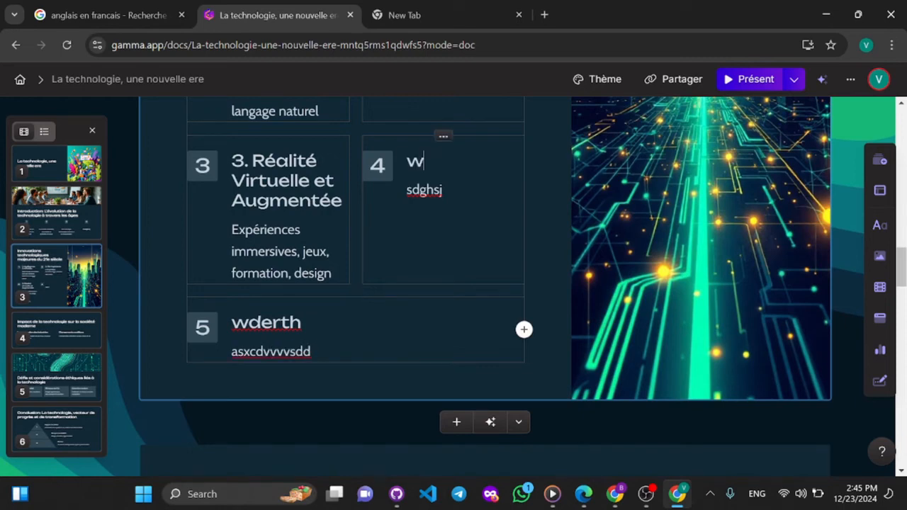
pyautogui.write('ww')
# - Look through the cards from card 3 to the Conclusion, and inspect the Conclusion card's available actions
pyautogui.scroll(6, 486, 283)
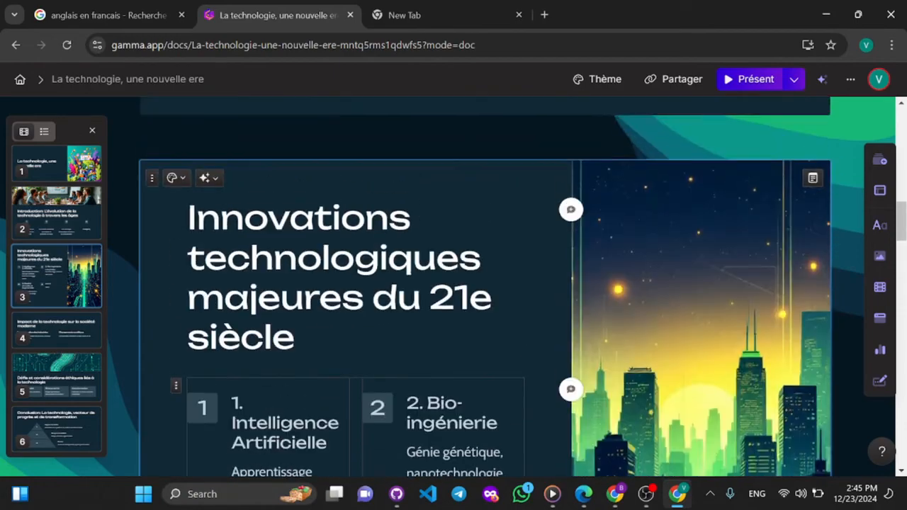
pyautogui.scroll(-15, 486, 283)
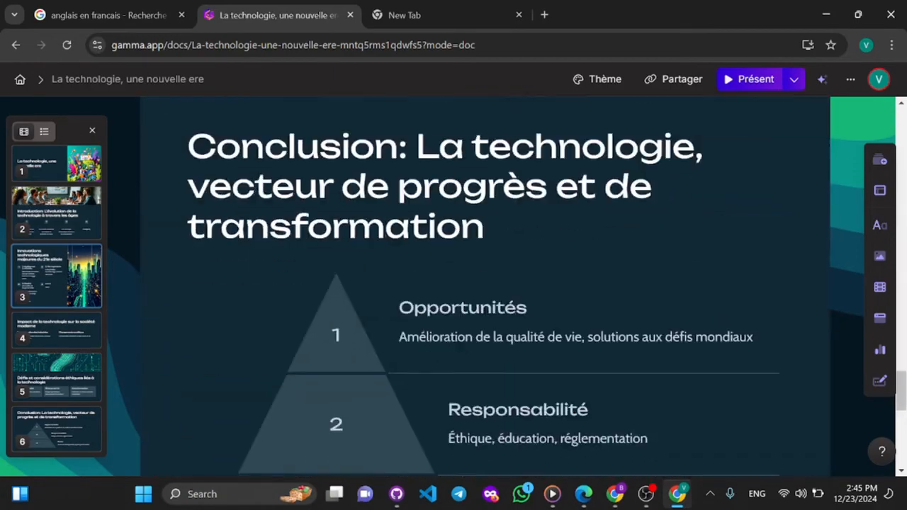
pyautogui.scroll(-3, 419, 170)
pyautogui.scroll(10, 418, 170)
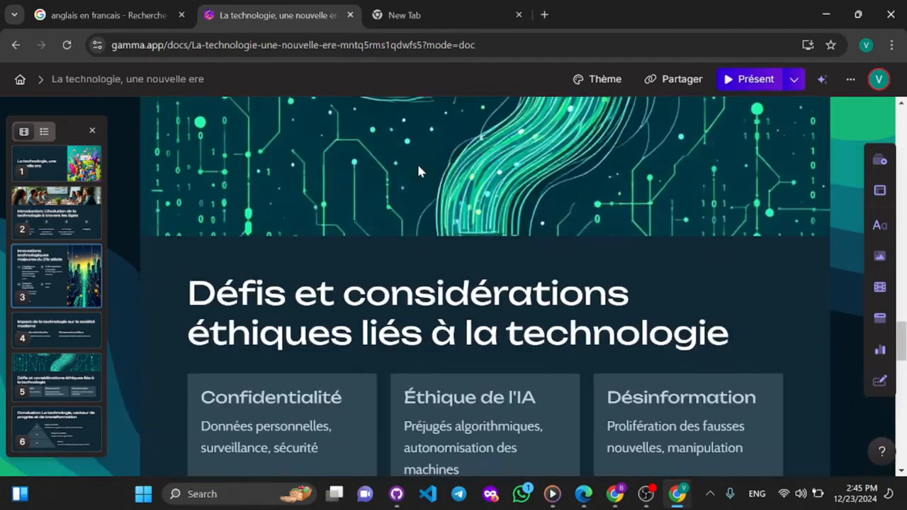
pyautogui.scroll(4, 418, 171)
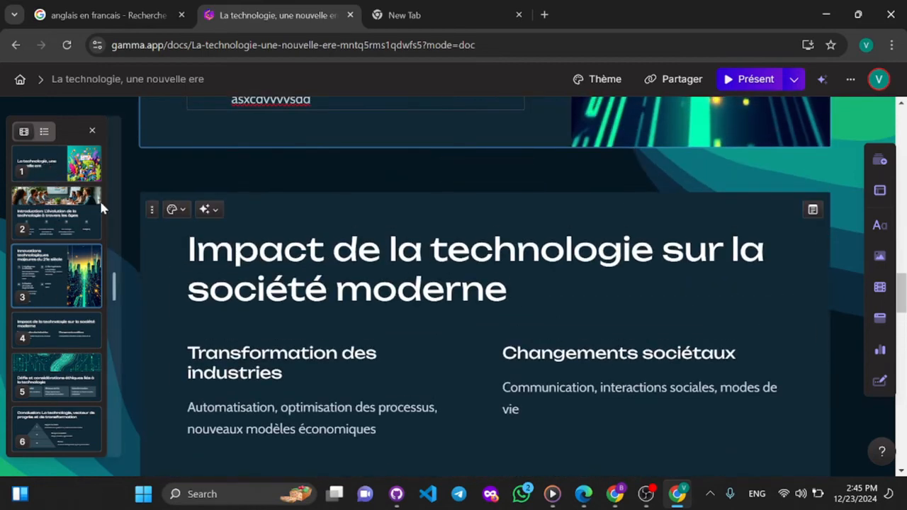
pyautogui.click(66, 245)
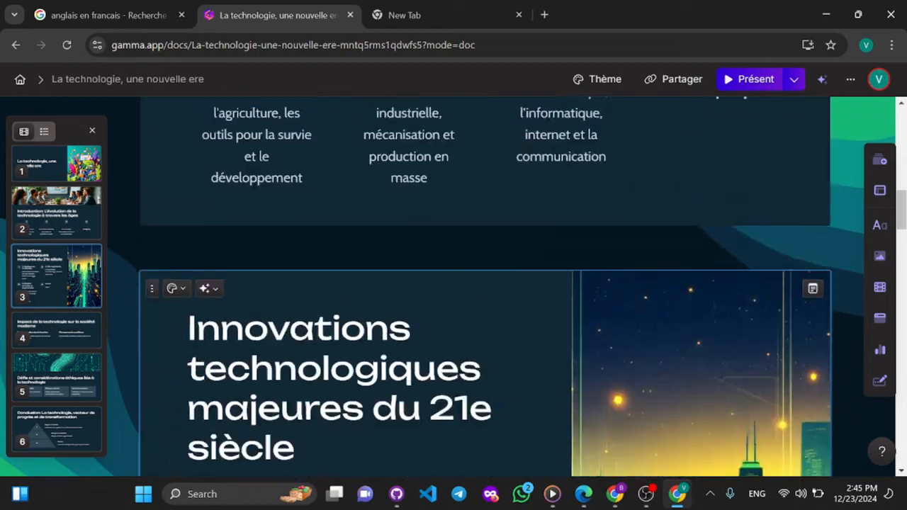
pyautogui.scroll(-10, 334, 239)
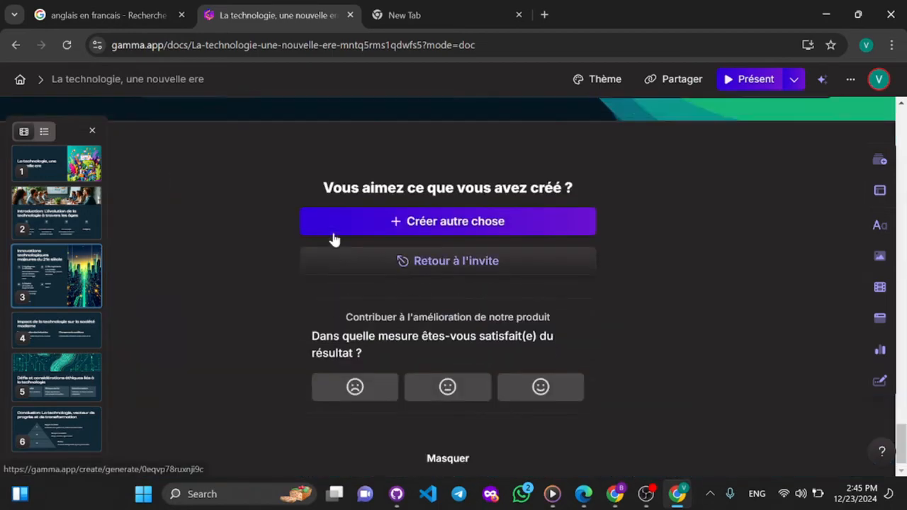
pyautogui.scroll(4, 333, 234)
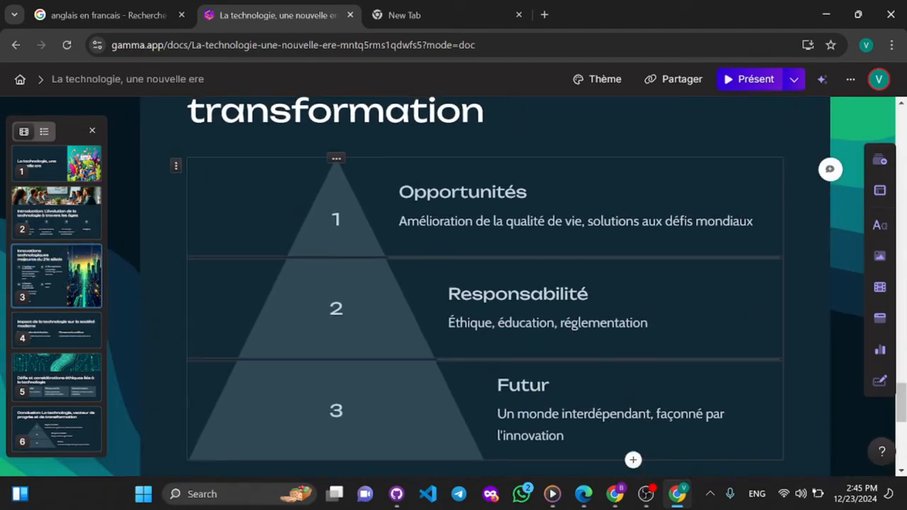
pyautogui.scroll(3, 689, 198)
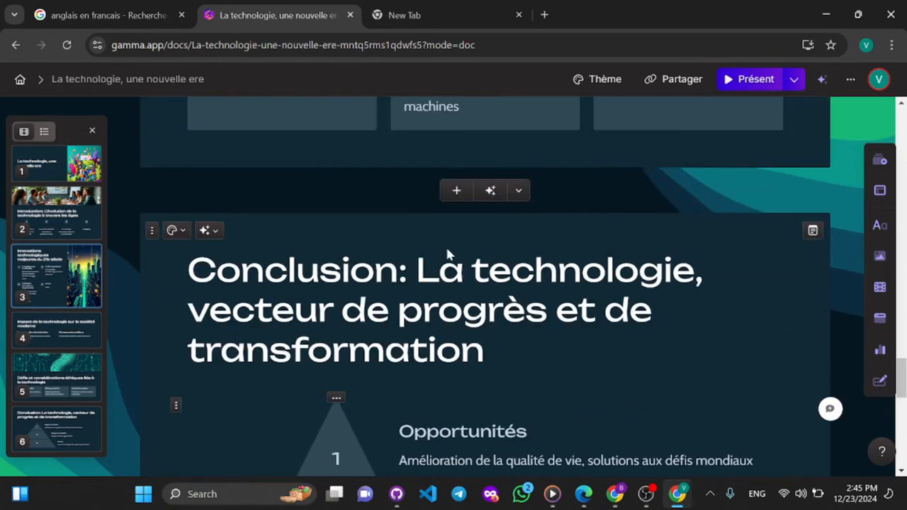
pyautogui.click(151, 233)
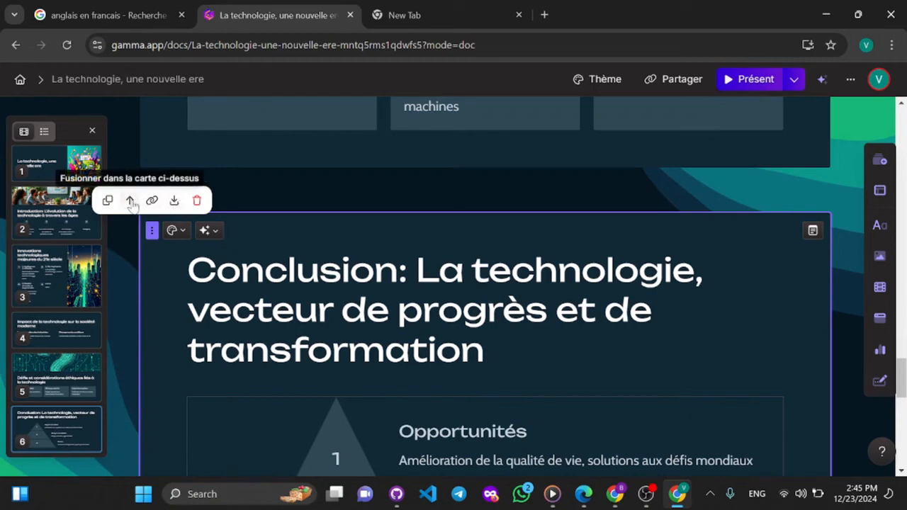
pyautogui.moveTo(315, 179)
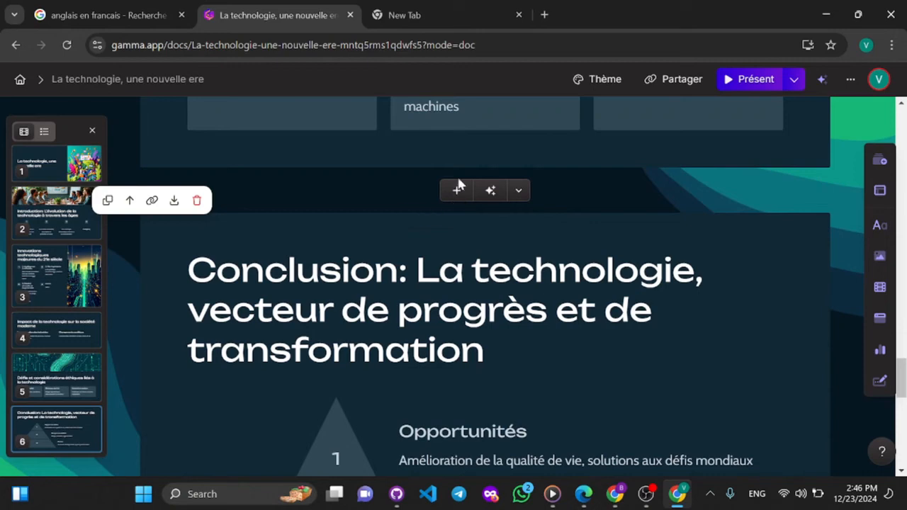
pyautogui.click(458, 193)
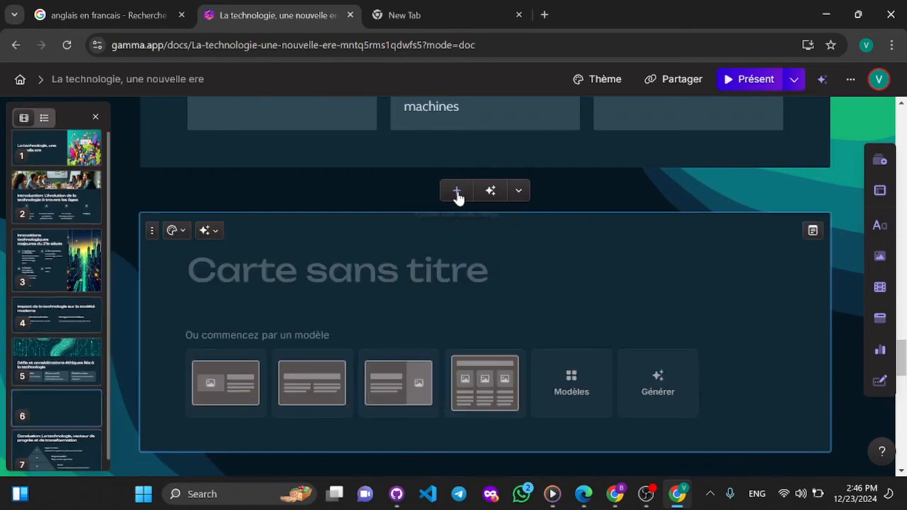
pyautogui.write('fghj')
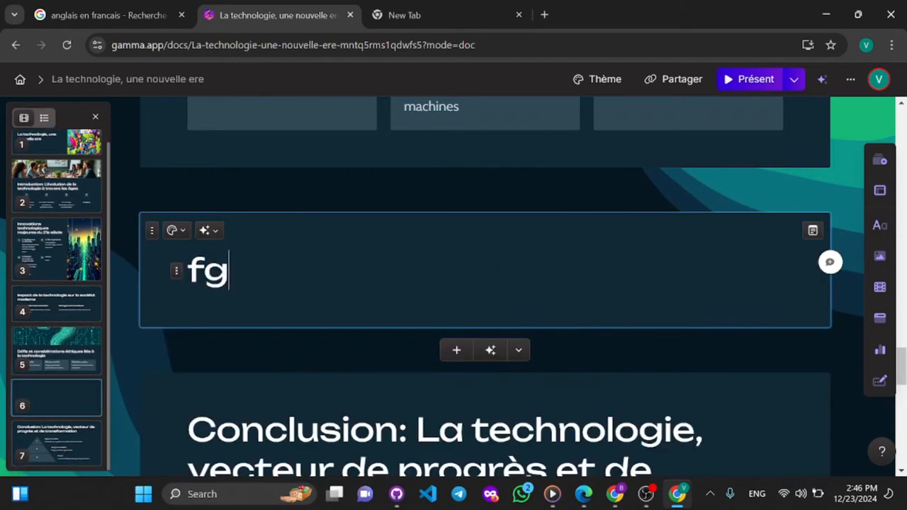
pyautogui.press('BackSpace')
pyautogui.press('BackSpace')
pyautogui.press('BackSpace')
pyautogui.press('BackSpace')
pyautogui.press('BackSpace')
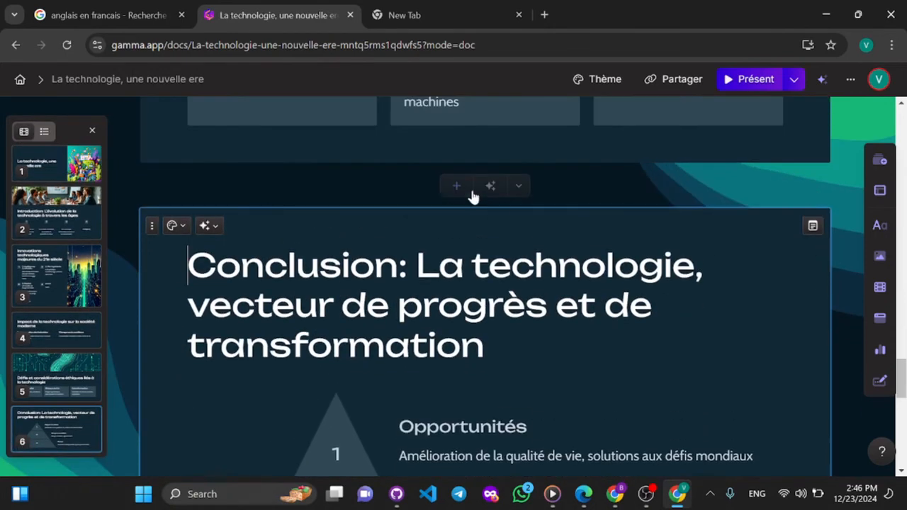
# - Insert a new card before the Conclusion card using the "3 colonnes avec images" template
pyautogui.click(461, 188)
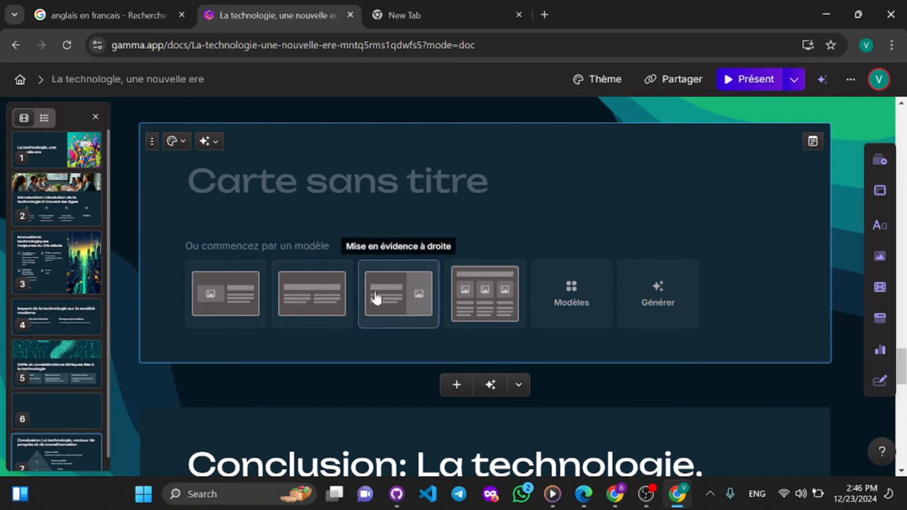
pyautogui.click(490, 282)
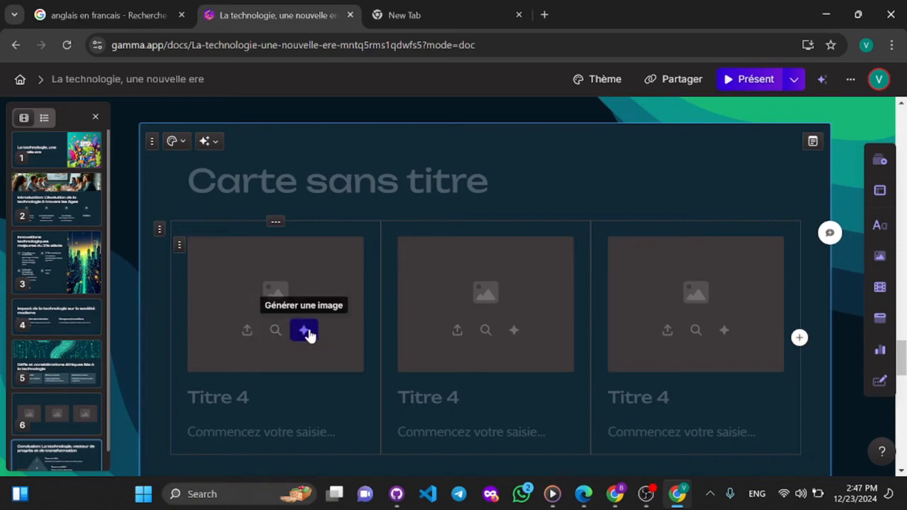
# - Upload the "calendrier" picture from the Pictures folder into the first column's image placeholder on card 6
pyautogui.click(247, 331)
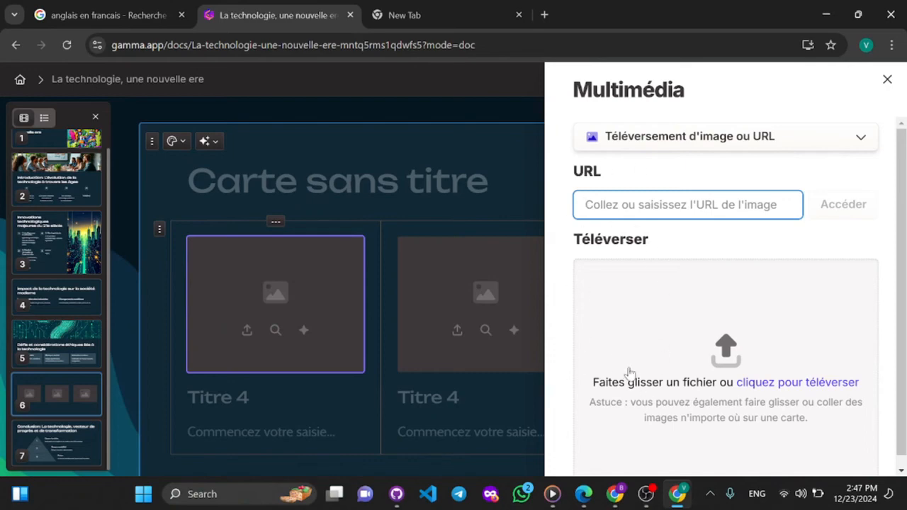
pyautogui.scroll(-1, 650, 338)
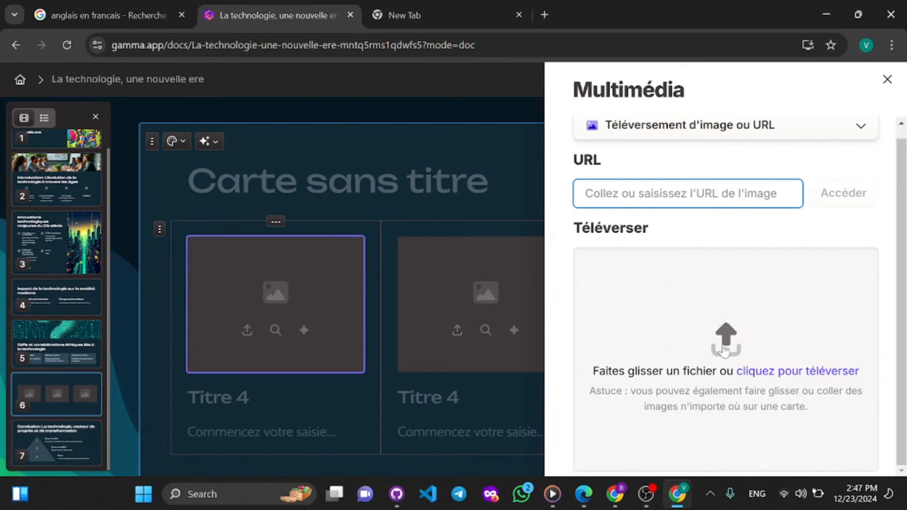
pyautogui.click(724, 347)
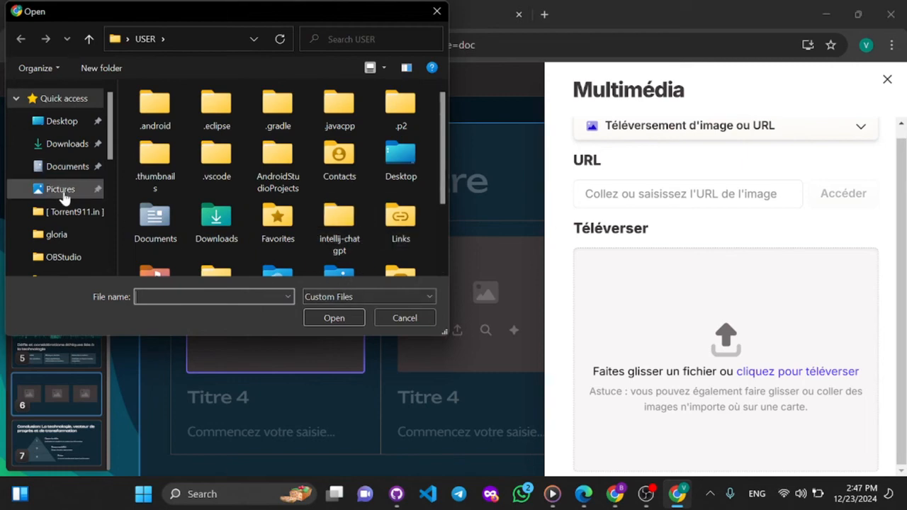
pyautogui.click(63, 191)
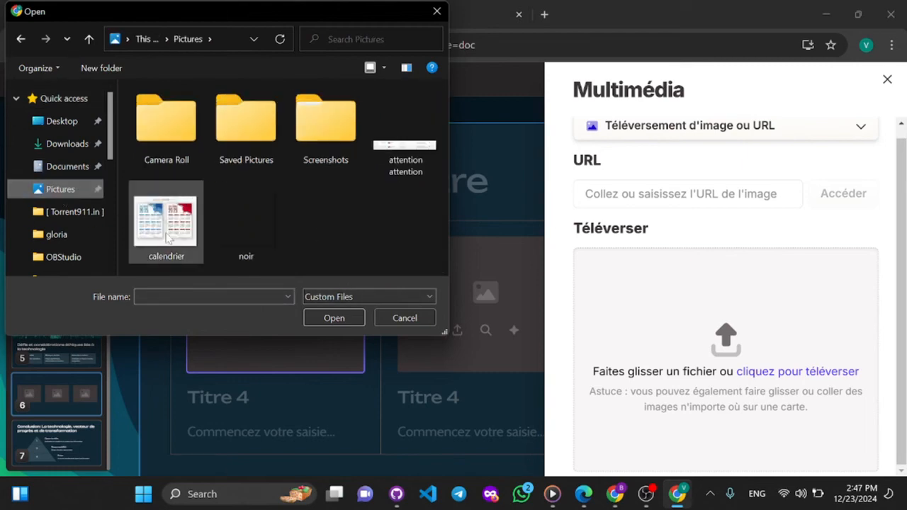
pyautogui.doubleClick(166, 238)
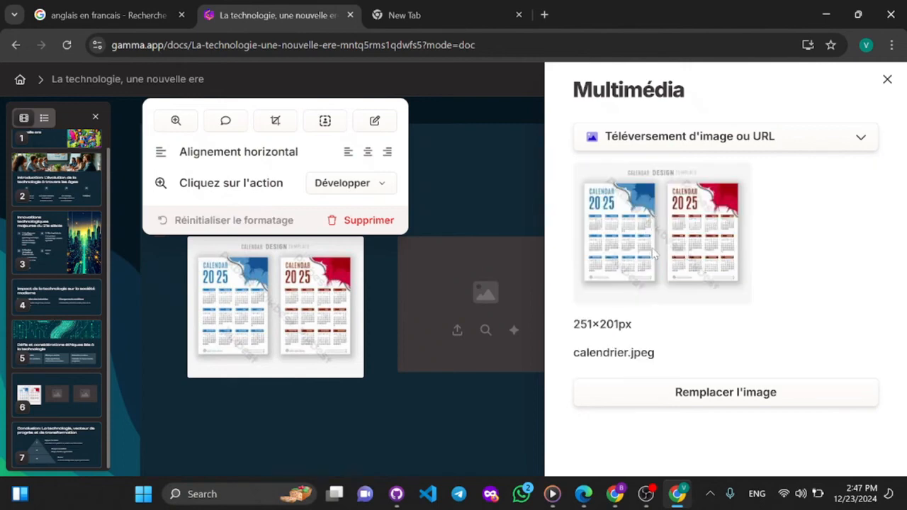
pyautogui.click(887, 80)
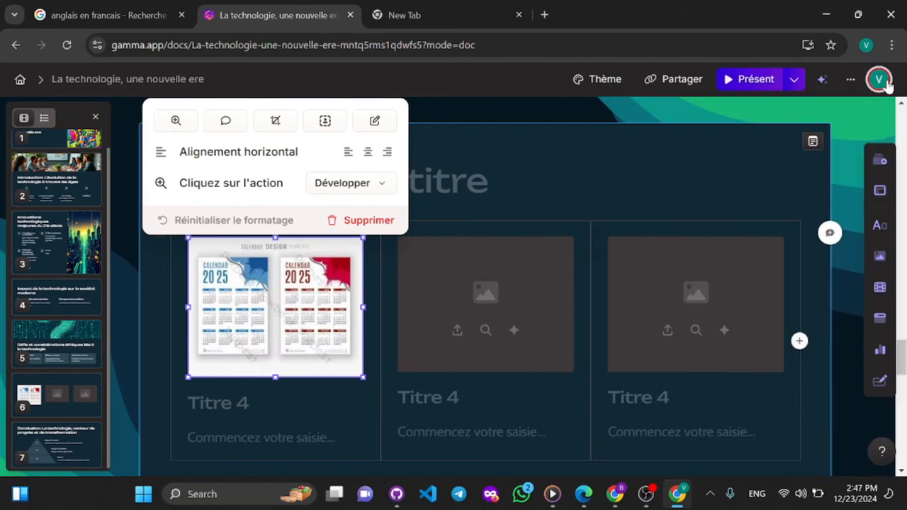
# - Generate an AI image from the suggested whimsical landscape prompt for the second column, and choose the light-green variant with the low sun
pyautogui.click(512, 324)
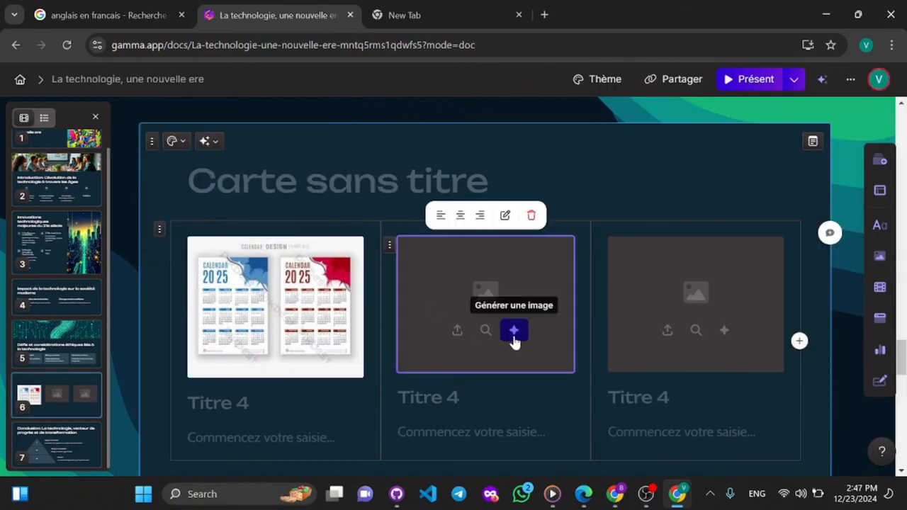
pyautogui.click(513, 332)
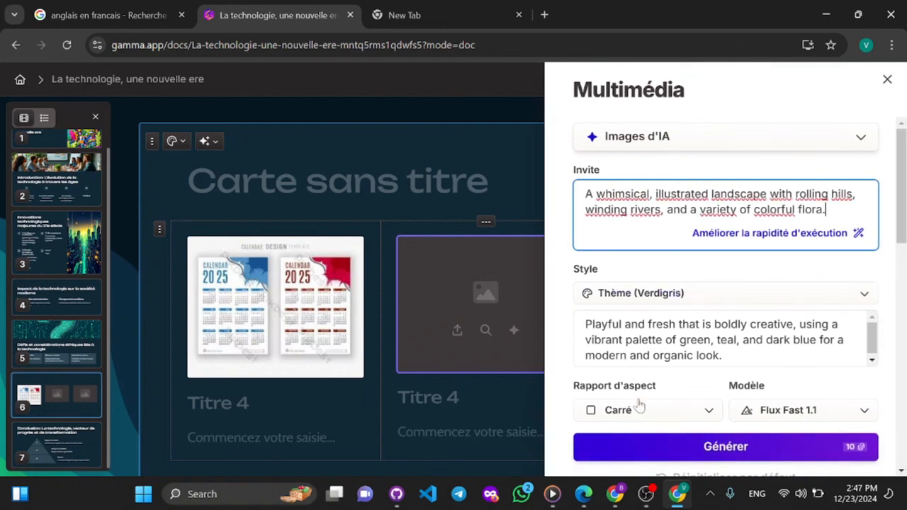
pyautogui.click(657, 445)
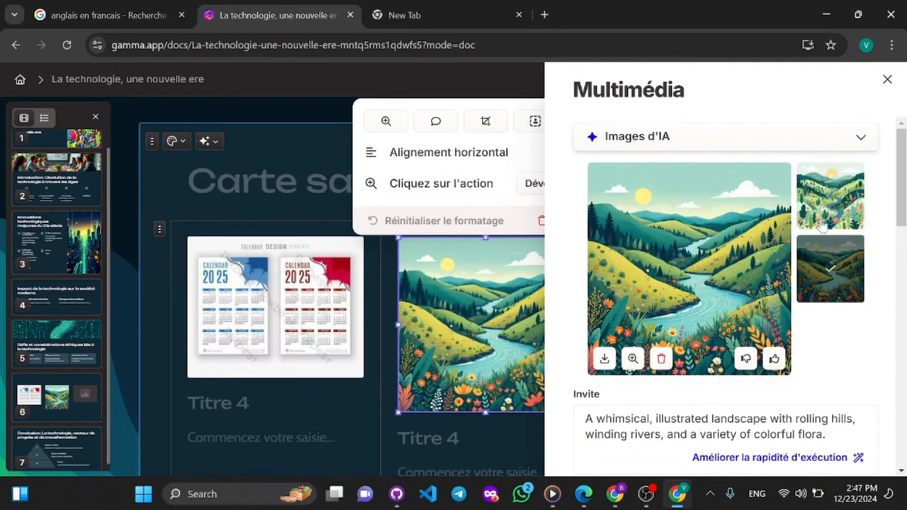
pyautogui.click(831, 184)
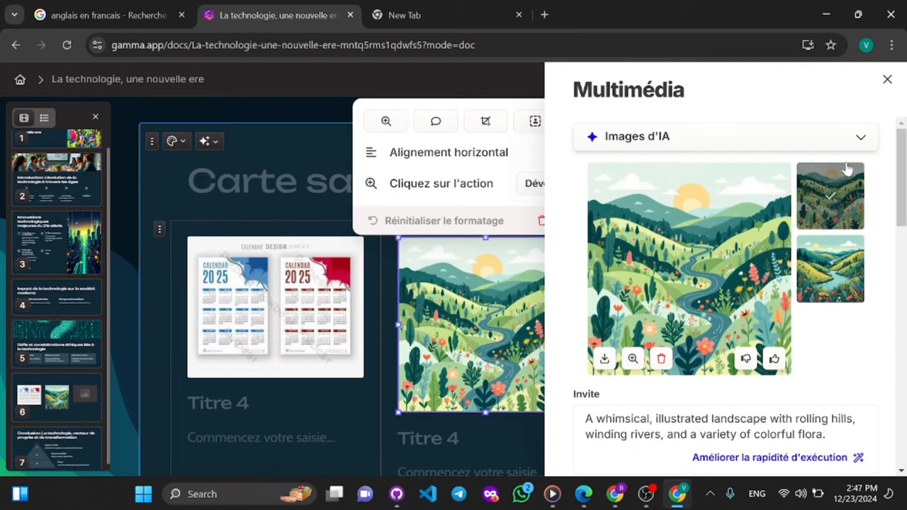
pyautogui.click(887, 80)
# - Search web images for "plage" for the third column's placeholder and check the image licence options
pyautogui.scroll(-2, 686, 306)
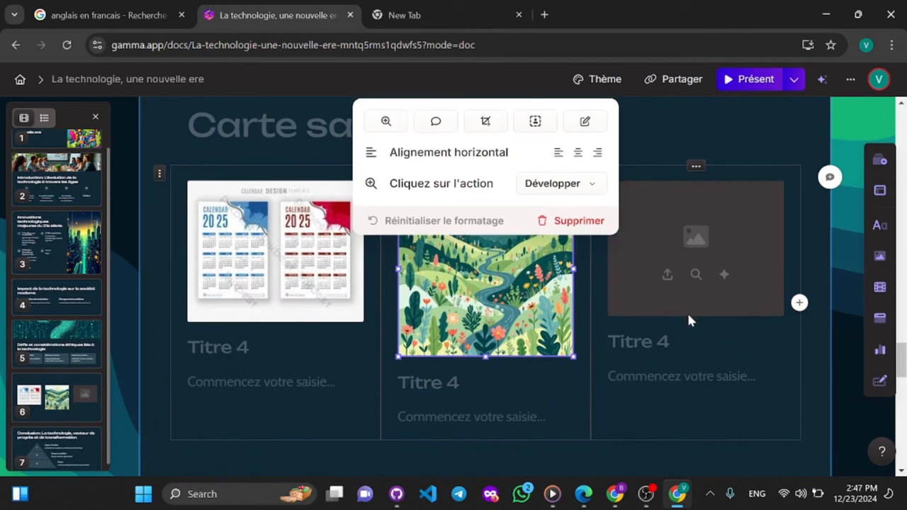
pyautogui.click(696, 276)
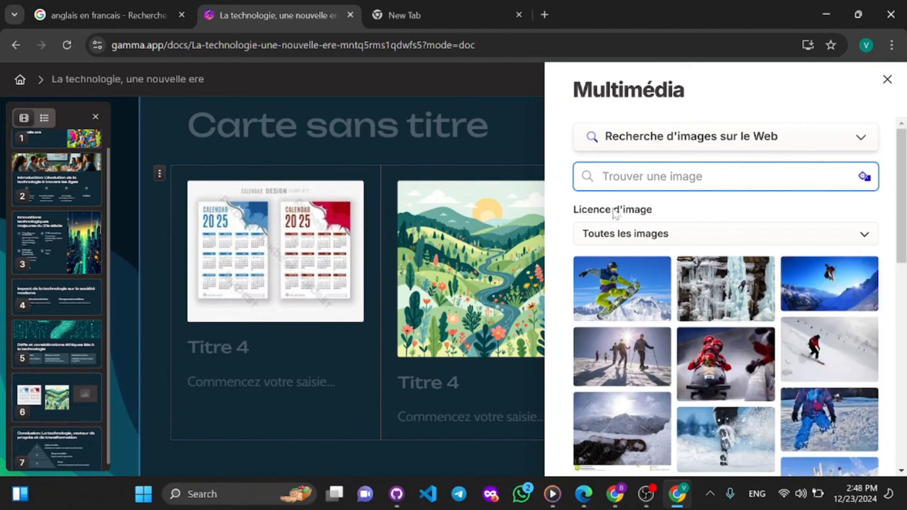
pyautogui.write('plage')
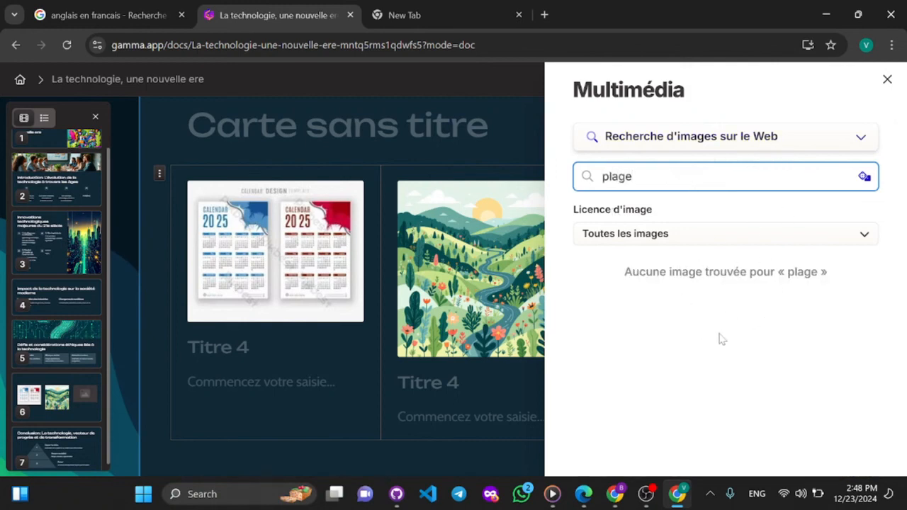
pyautogui.click(666, 238)
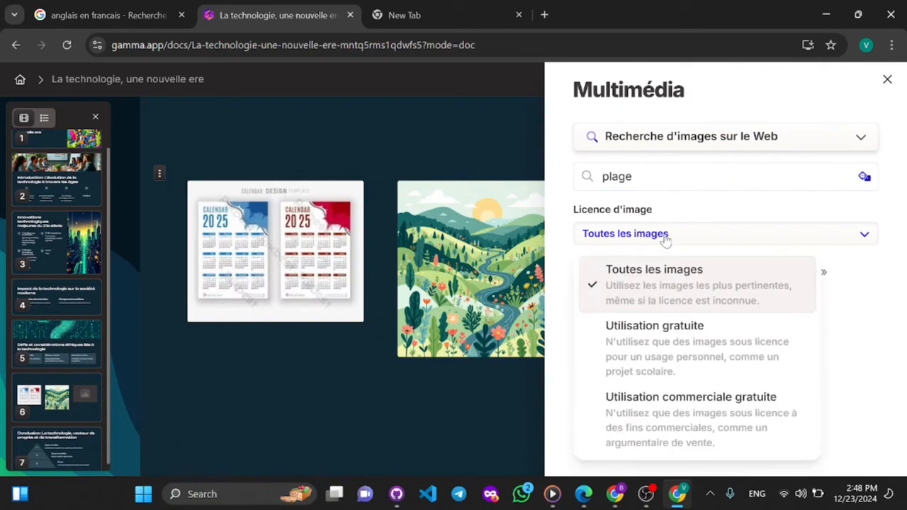
pyautogui.click(667, 238)
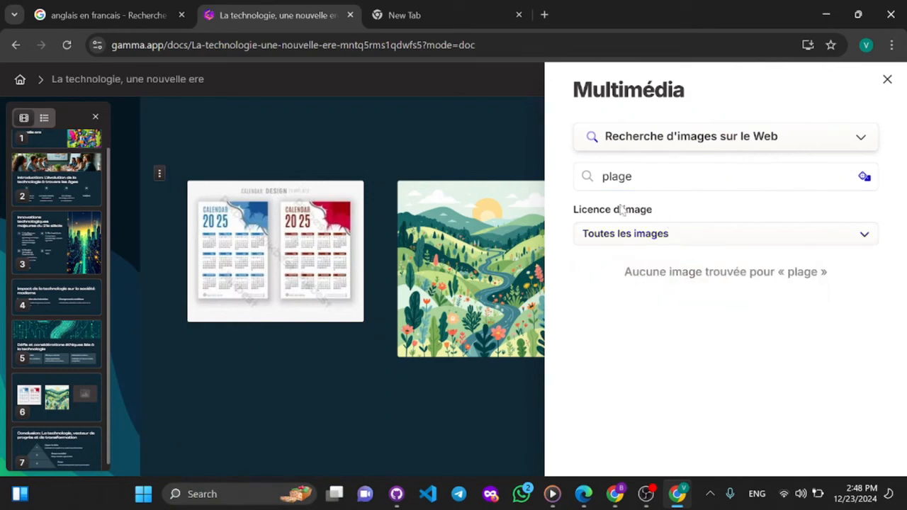
# - Switch the media source to "Icônes" and insert the TikTok icon in the third column
pyautogui.click(770, 136)
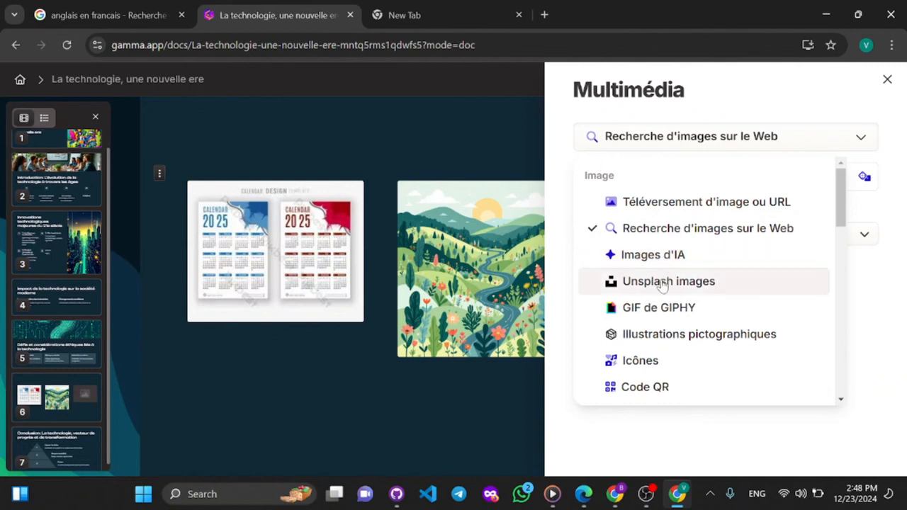
pyautogui.click(659, 360)
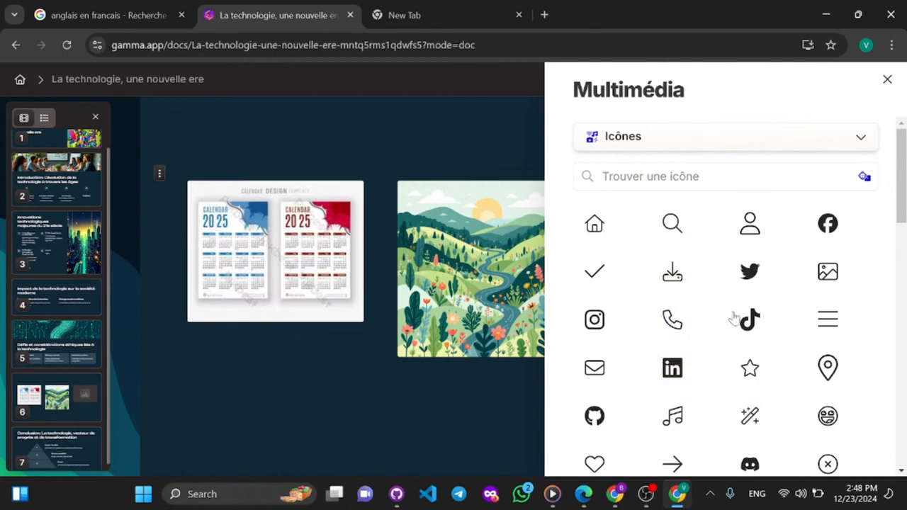
pyautogui.scroll(-12, 712, 354)
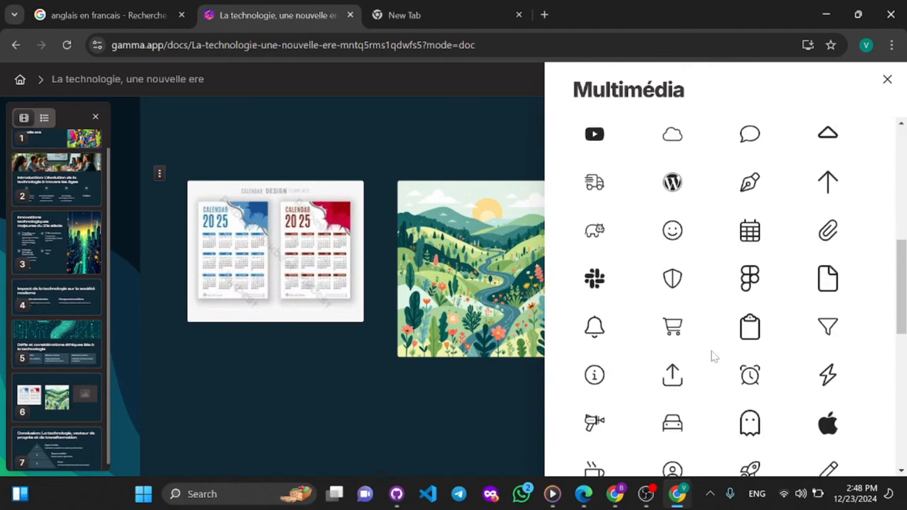
pyautogui.scroll(3, 712, 354)
pyautogui.scroll(9, 713, 357)
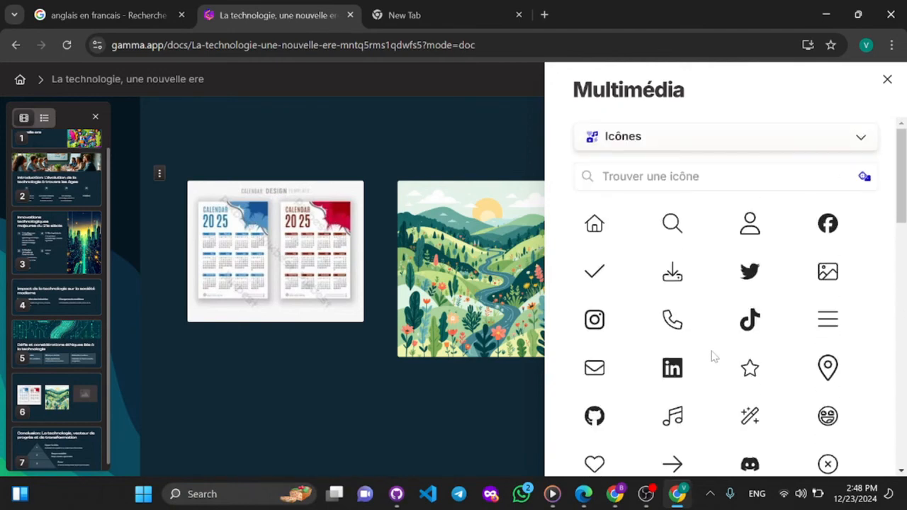
pyautogui.click(760, 325)
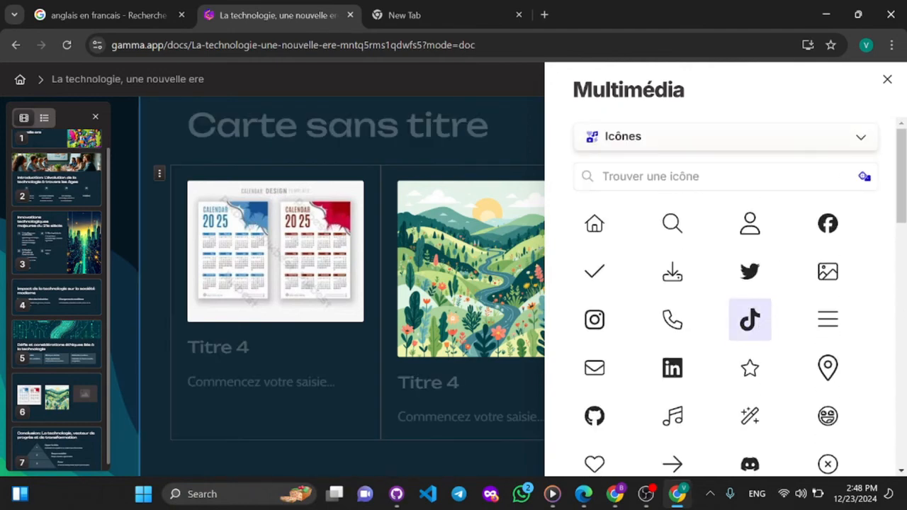
pyautogui.click(887, 78)
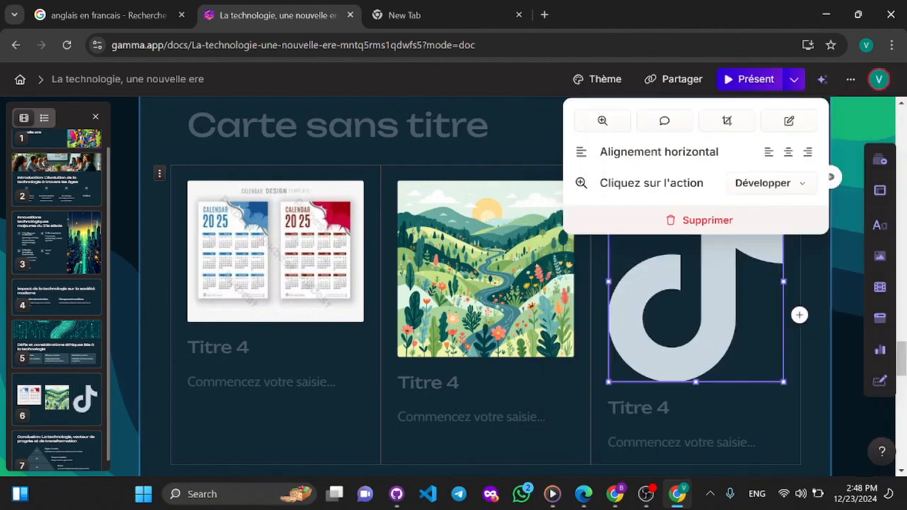
pyautogui.press('Escape')
# - Look through the presentation's cards and inspect the actions available for the "Opportunités" level of the Conclusion pyramid
pyautogui.scroll(5, 531, 293)
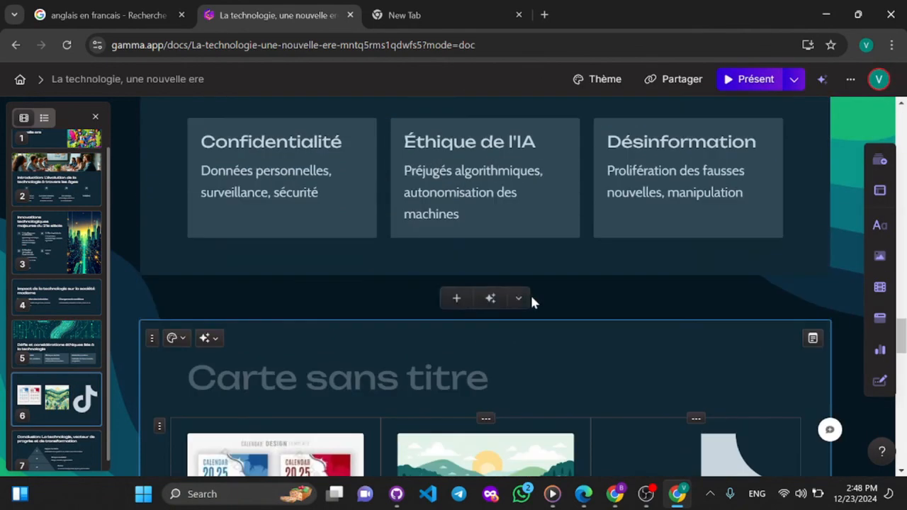
pyautogui.scroll(10, 530, 293)
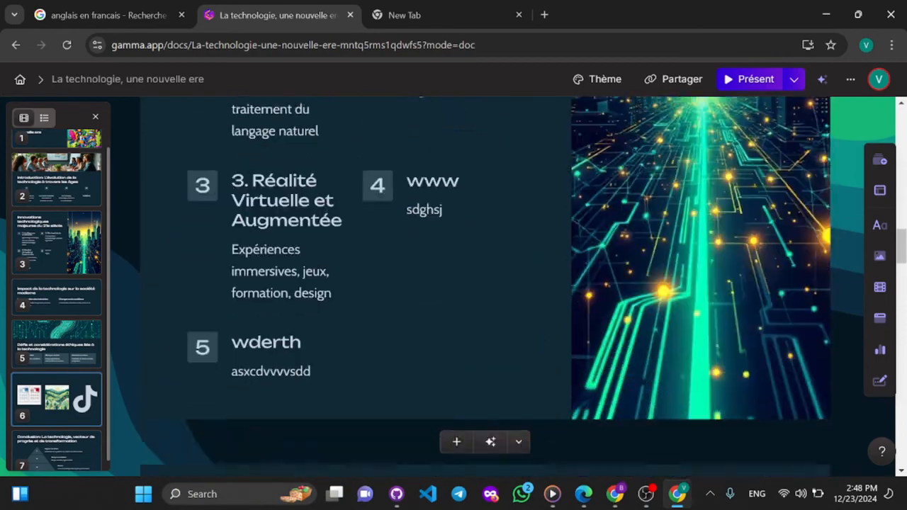
pyautogui.scroll(-5, 530, 293)
pyautogui.scroll(-10, 530, 292)
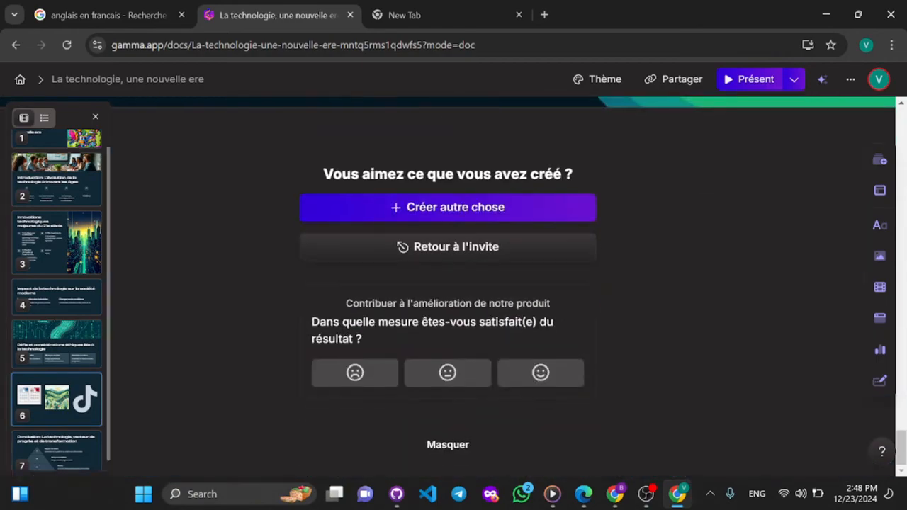
pyautogui.scroll(4, 530, 293)
pyautogui.scroll(1, 337, 230)
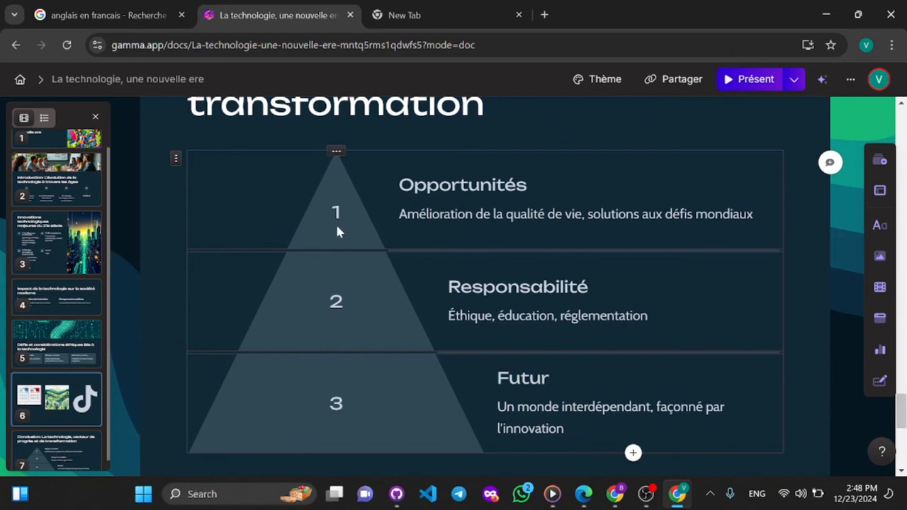
pyautogui.click(328, 192)
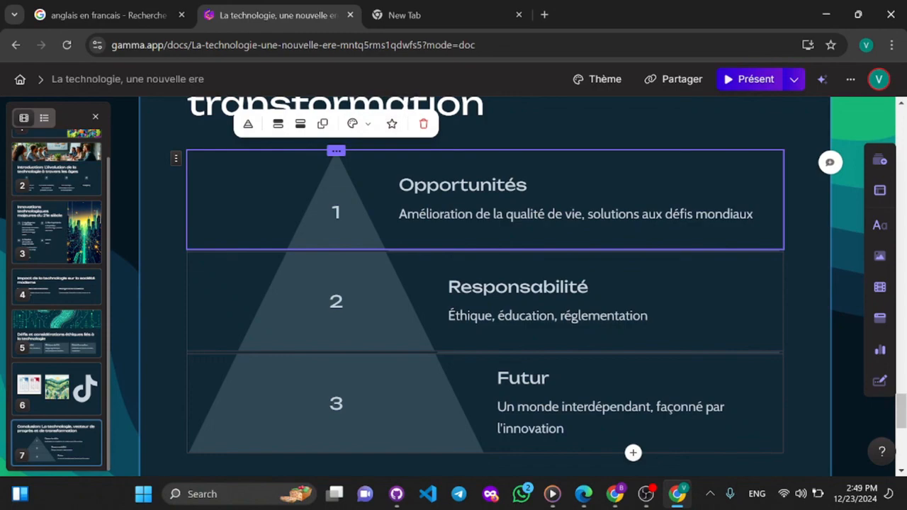
pyautogui.scroll(-5, 360, 262)
pyautogui.scroll(20, 486, 283)
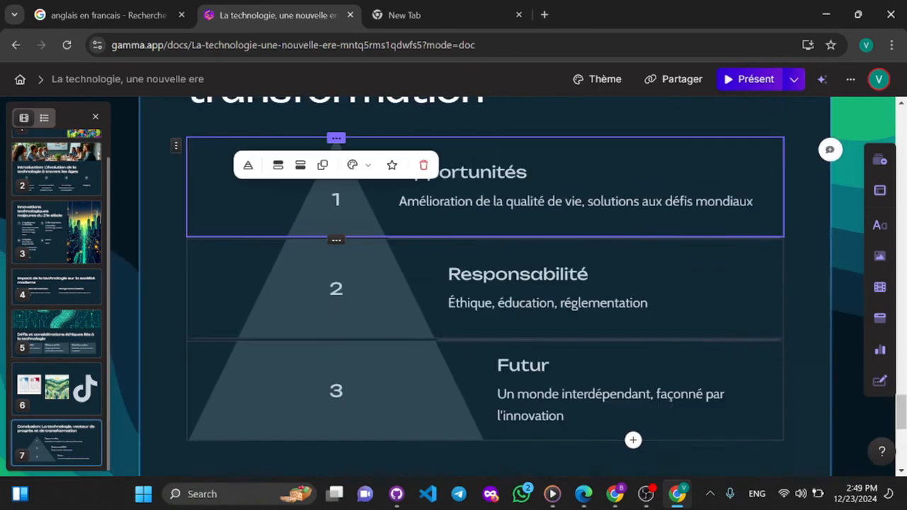
pyautogui.scroll(10, 486, 283)
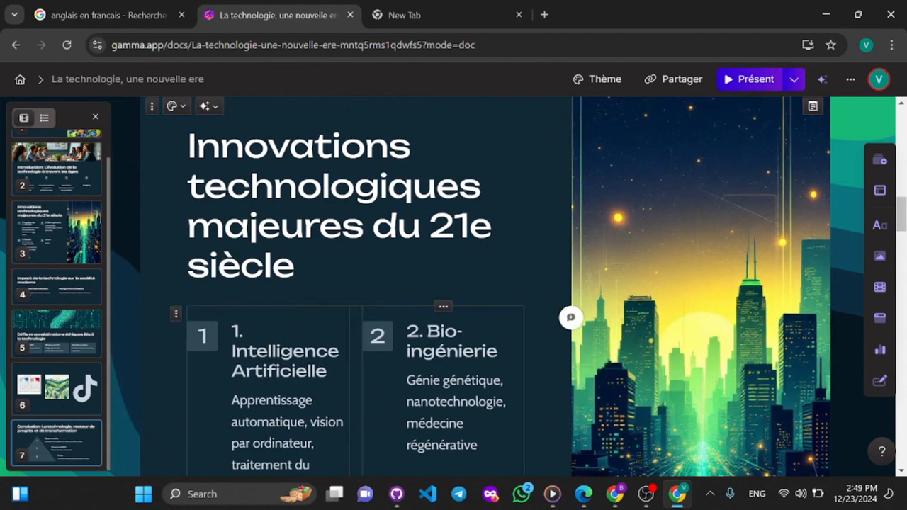
pyautogui.scroll(10, 486, 284)
pyautogui.scroll(1, 663, 201)
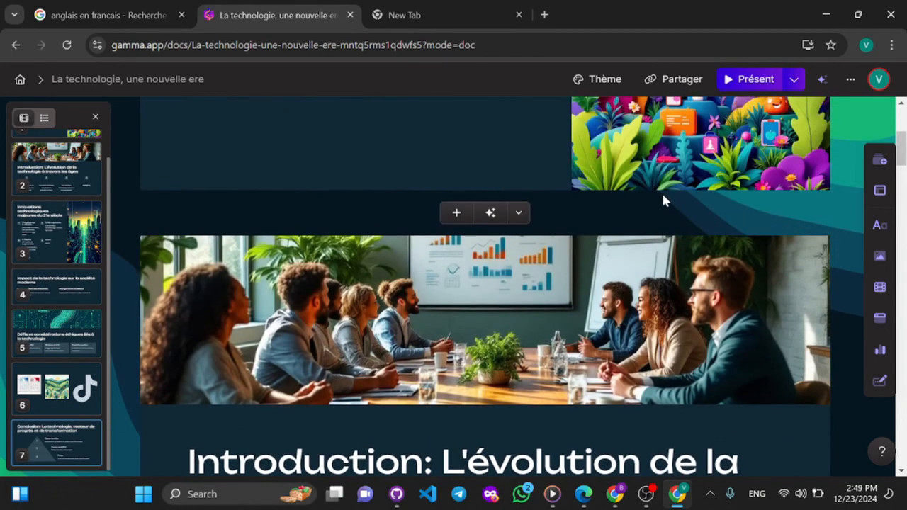
# - Export the presentation to PowerPoint from its sharing options
pyautogui.click(682, 79)
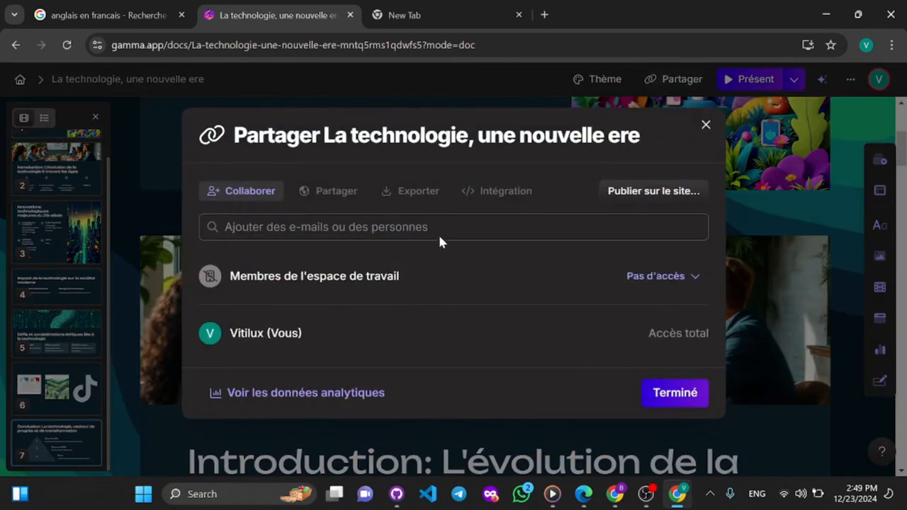
pyautogui.click(405, 201)
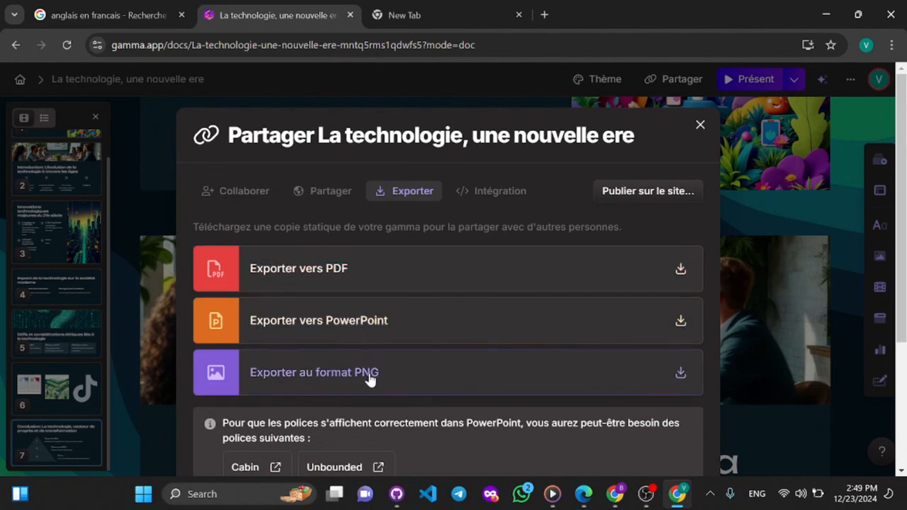
pyautogui.click(678, 320)
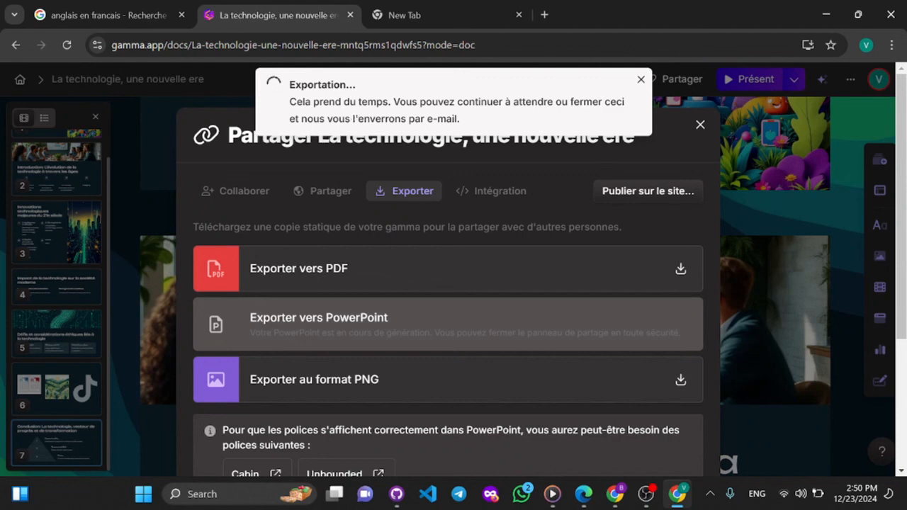
# - Check the recent downloads for the exported file and open the Gmail inbox in a new tab
pyautogui.click(545, 15)
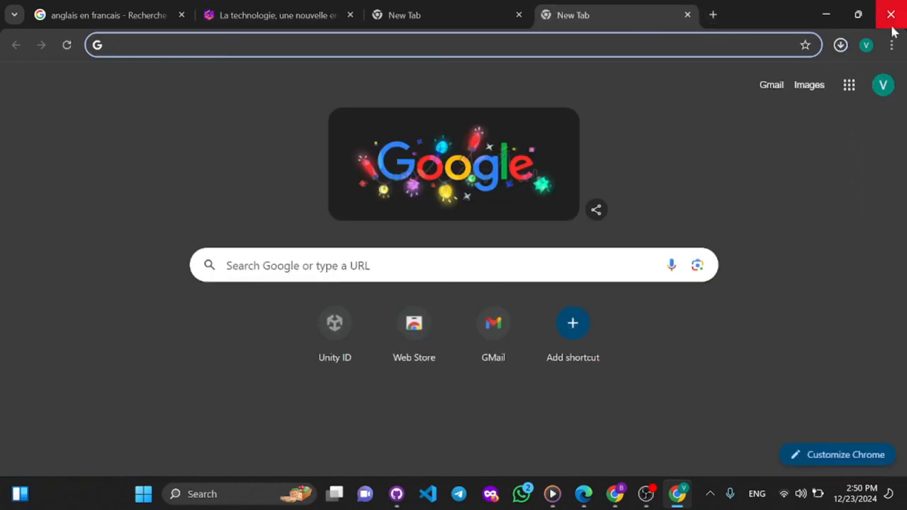
pyautogui.click(842, 45)
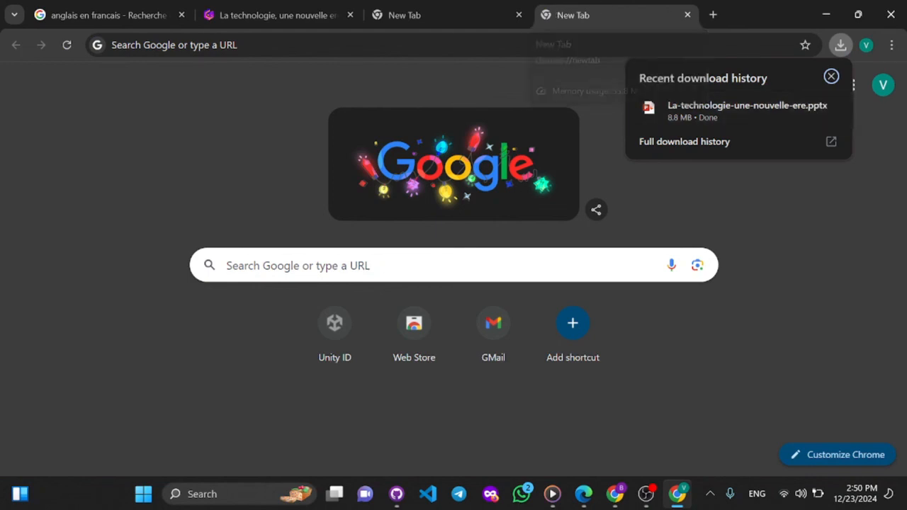
pyautogui.click(502, 321)
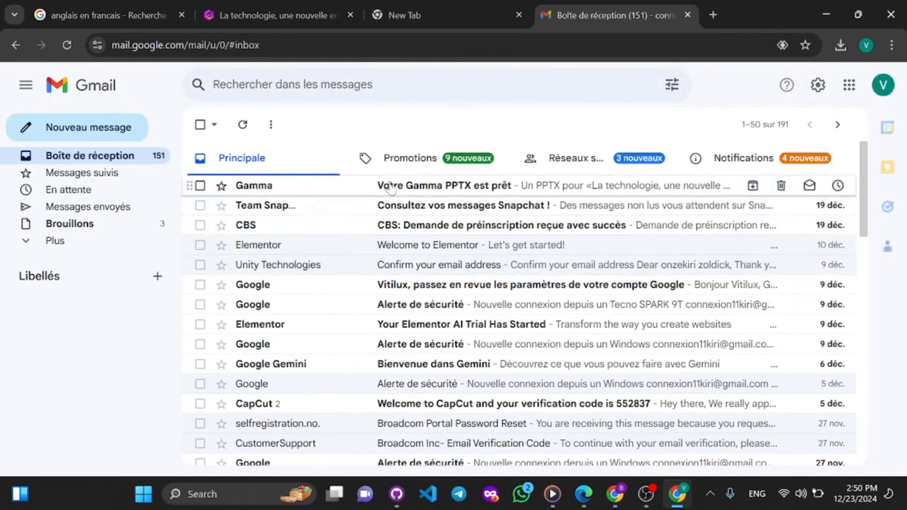
# - Open the e-mail from Gamma about the finished PPTX and download the presentation from it
pyautogui.click(268, 185)
pyautogui.scroll(-2, 441, 306)
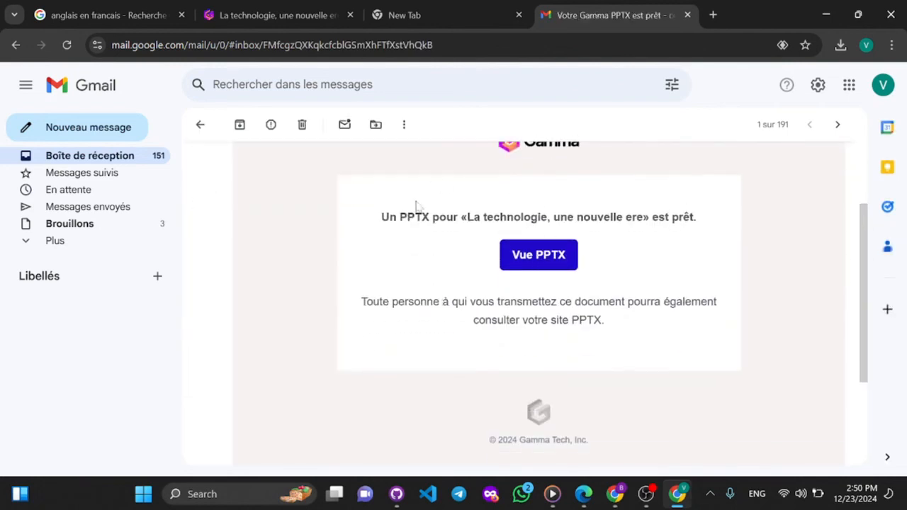
pyautogui.click(541, 255)
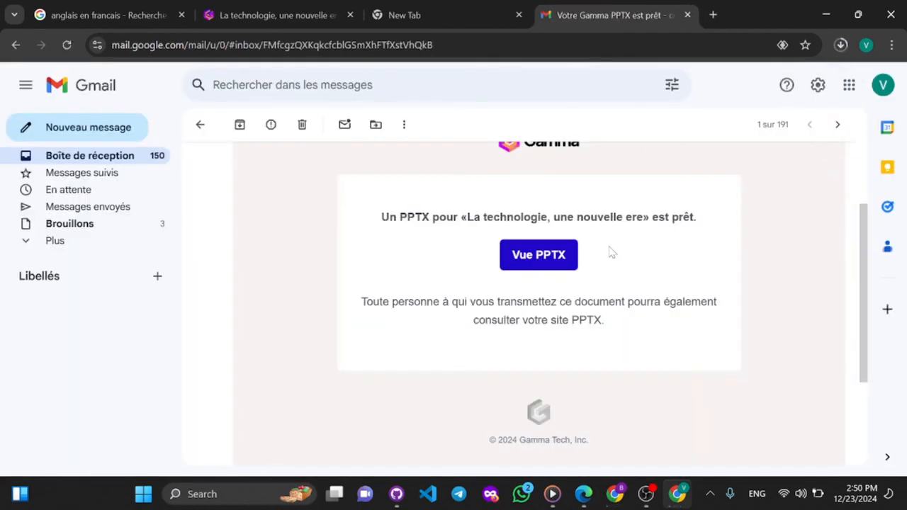
# - Locate the downloaded La-technologie-une-nouvelle-ere.pptx in its folder and open it in PowerPoint
pyautogui.click(840, 45)
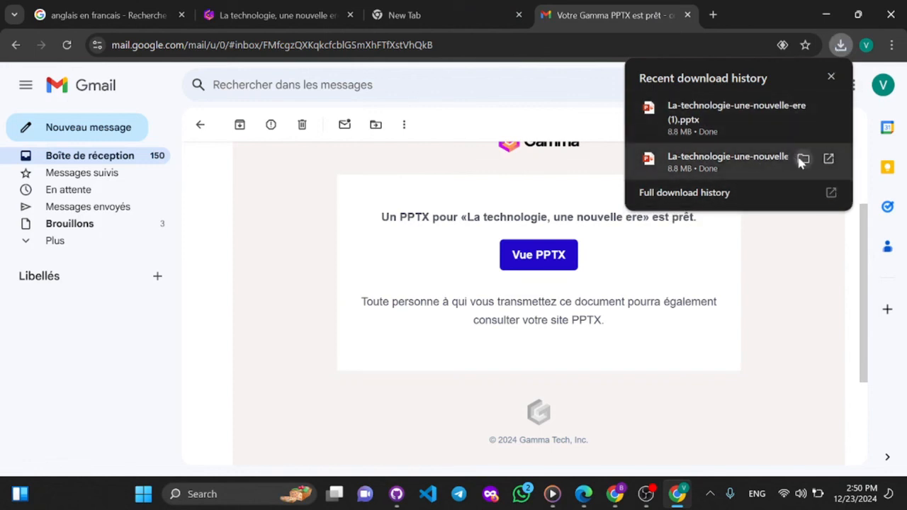
pyautogui.click(803, 160)
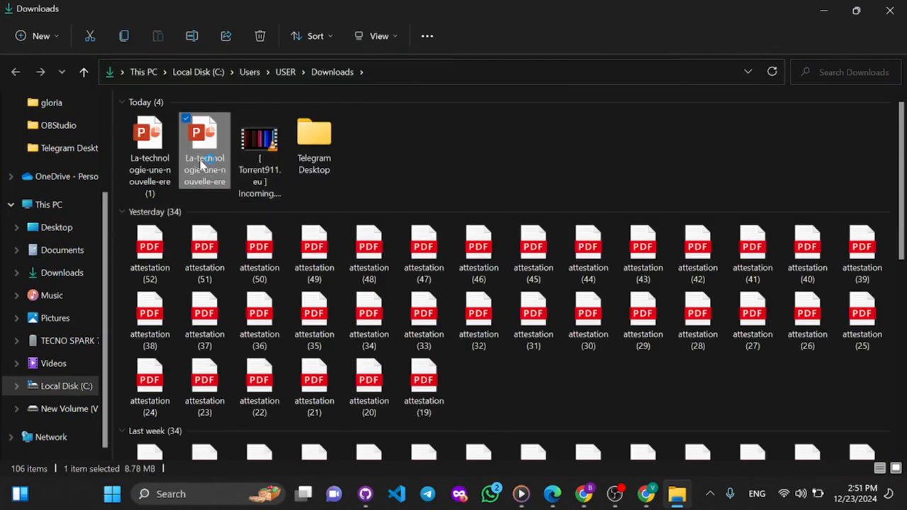
pyautogui.doubleClick(202, 163)
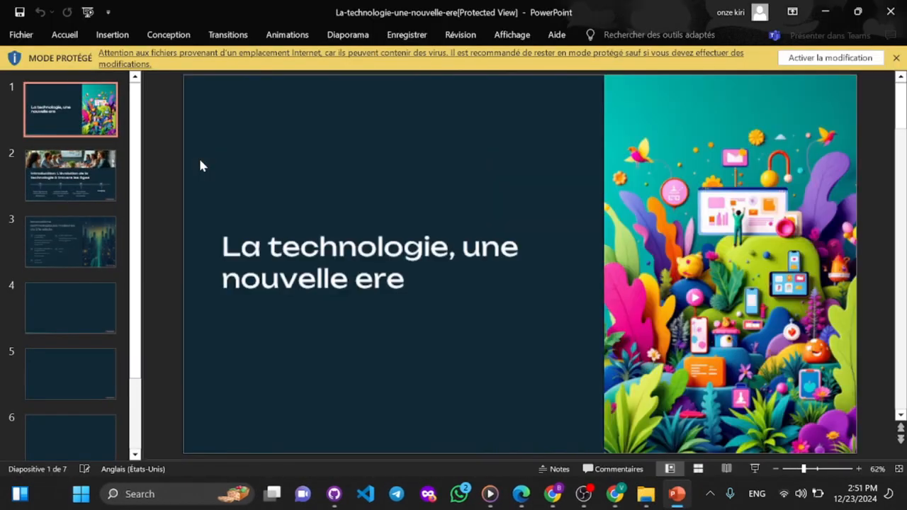
# - Enable editing for the protected presentation and look through its slides from the title to the Conclusion and back
pyautogui.scroll(-4, 264, 280)
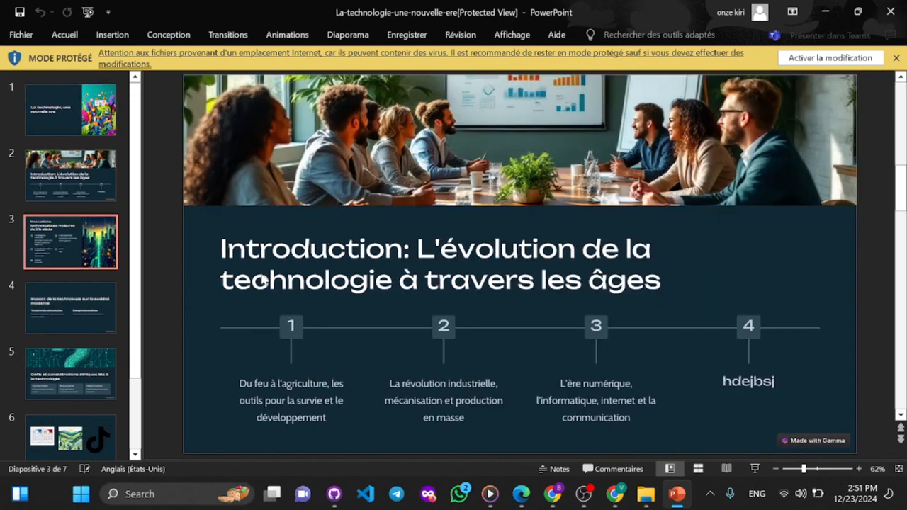
pyautogui.click(815, 59)
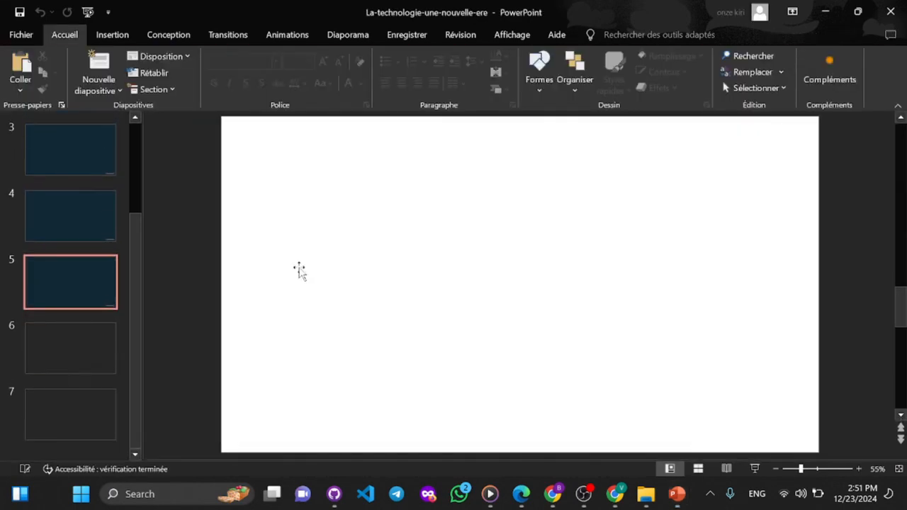
pyautogui.scroll(-2, 254, 310)
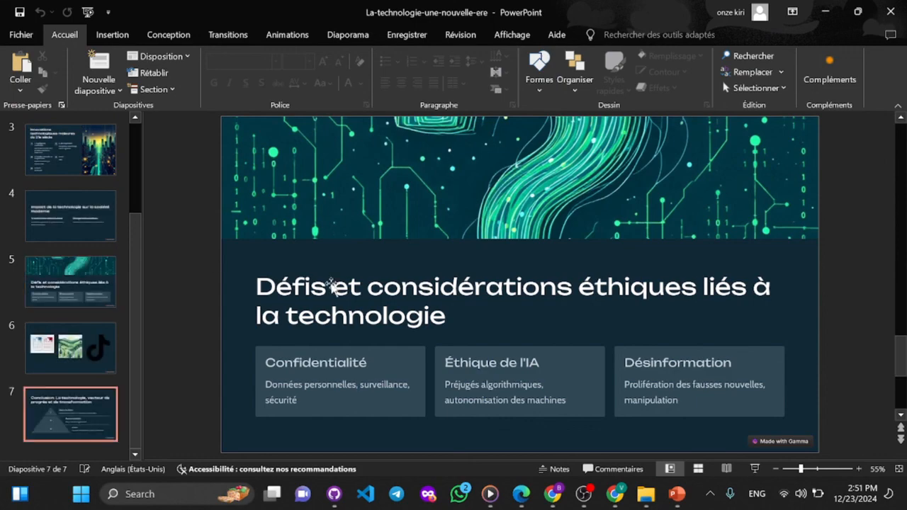
pyautogui.scroll(4, 336, 290)
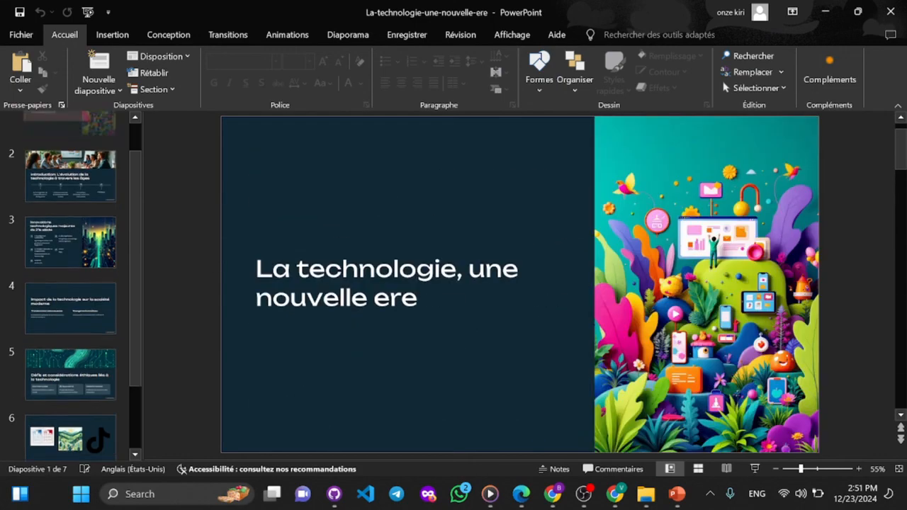
pyautogui.scroll(-5, 336, 290)
pyautogui.scroll(5, 335, 290)
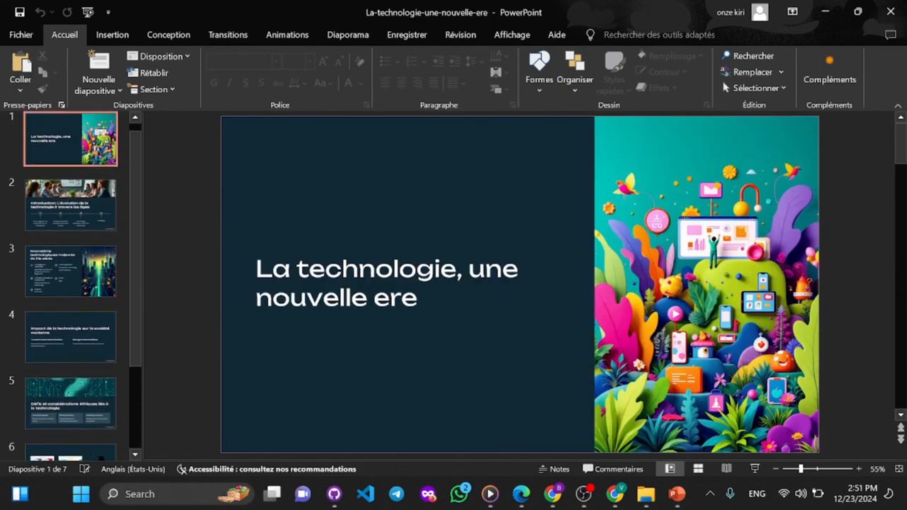
# - Move the colourful illustration on the title slide slightly up and towards the title text
pyautogui.click(290, 297)
pyautogui.click(684, 211)
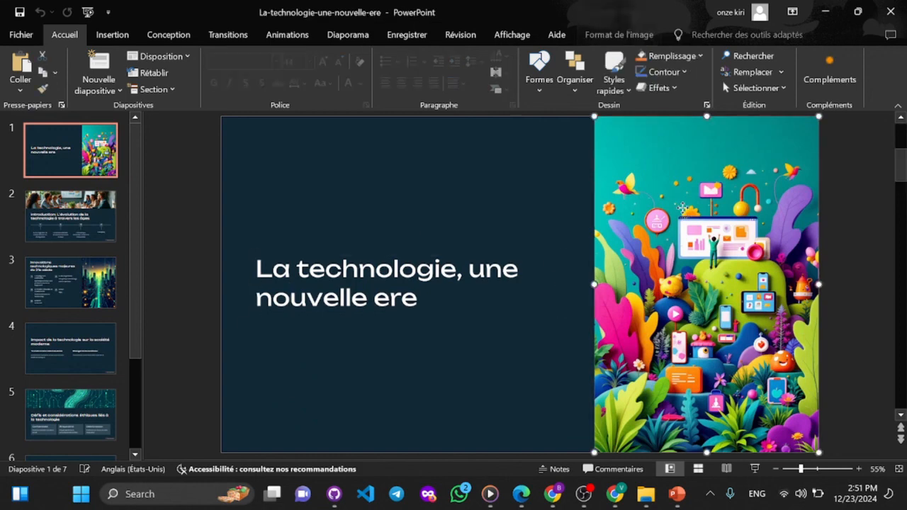
pyautogui.moveTo(684, 212); pyautogui.dragTo(645, 197)
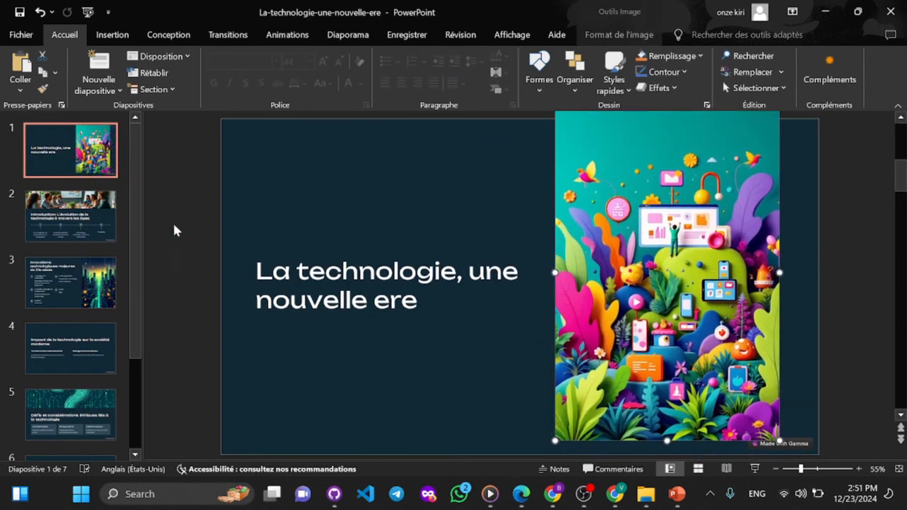
# - Move the meeting photo on the Introduction slide down so it overlaps the slide title, then deselect it
pyautogui.click(86, 223)
pyautogui.click(427, 208)
pyautogui.moveTo(428, 208); pyautogui.dragTo(433, 258)
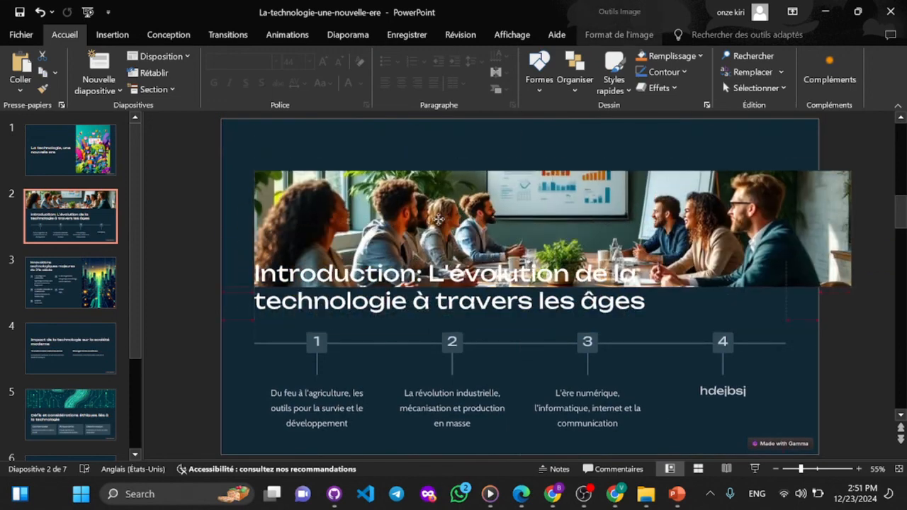
pyautogui.click(419, 344)
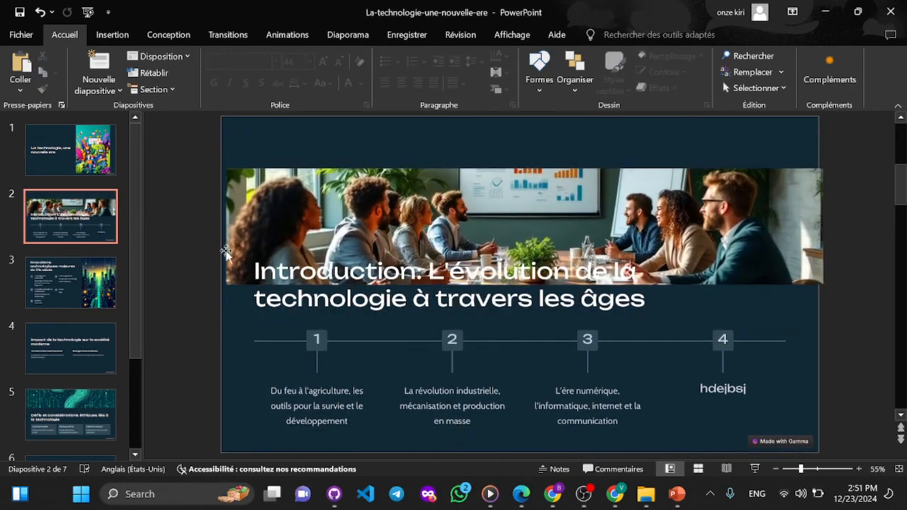
# - Minimize PowerPoint, return to the Gamma presentation in the browser, and close the export notification and sharing dialog
pyautogui.click(827, 8)
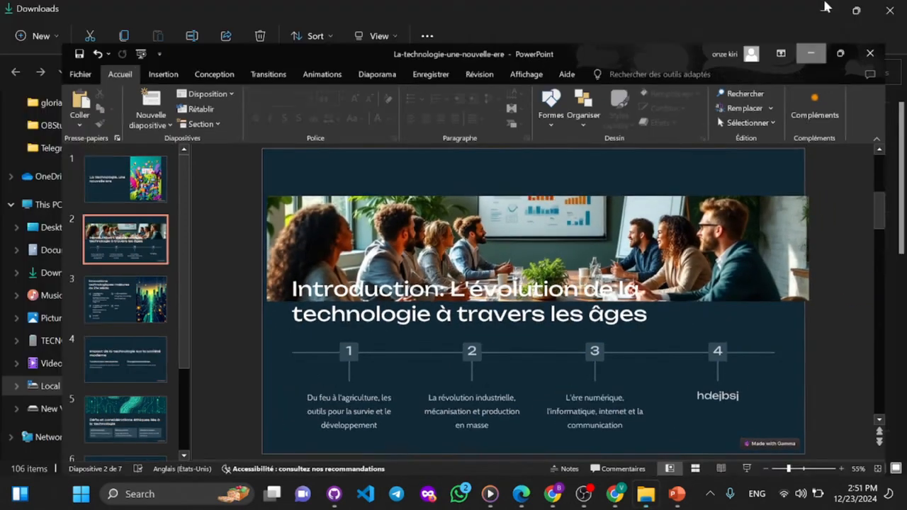
pyautogui.click(624, 495)
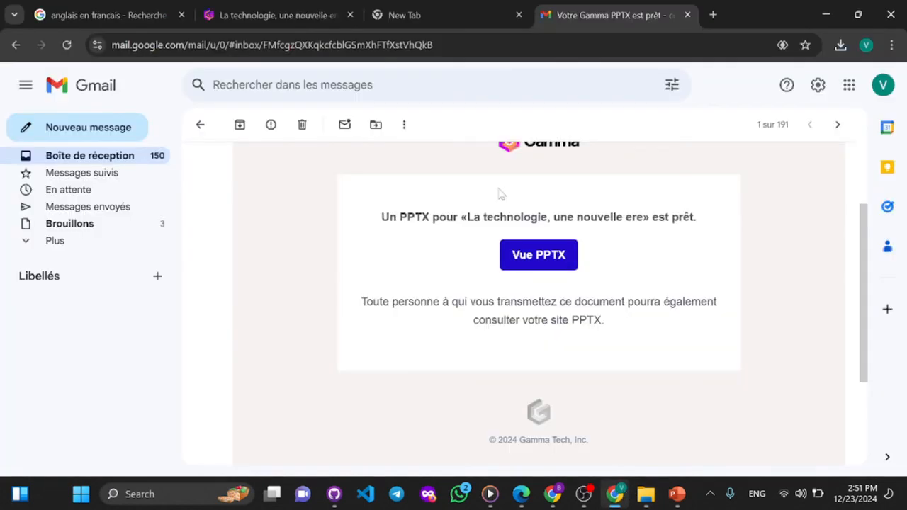
pyautogui.click(275, 12)
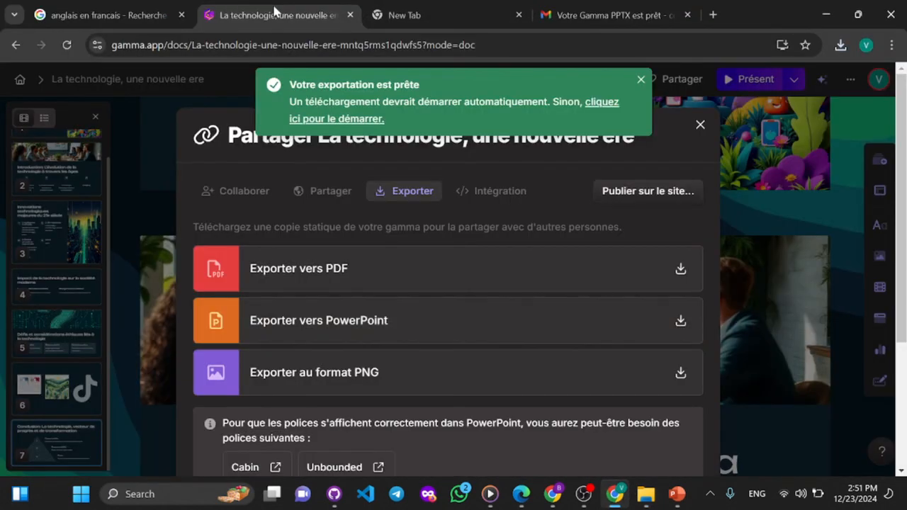
pyautogui.click(641, 81)
pyautogui.click(700, 125)
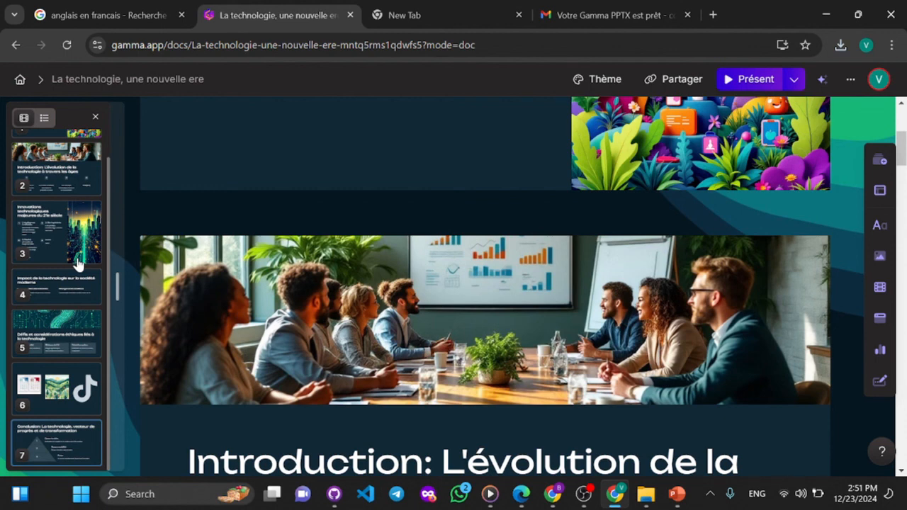
pyautogui.click(584, 495)
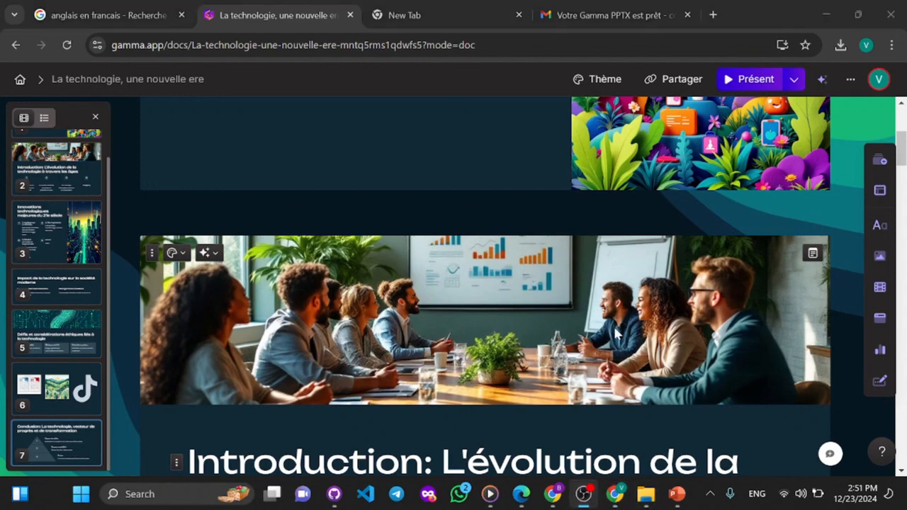